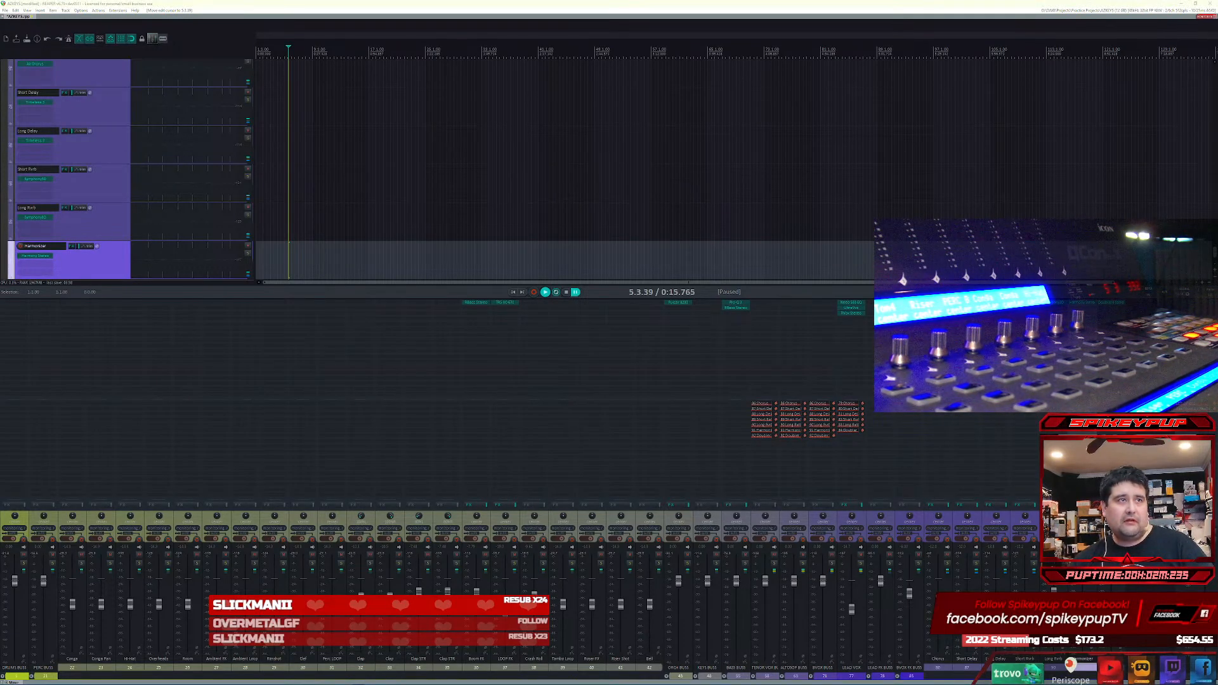
key("alt+Tab")
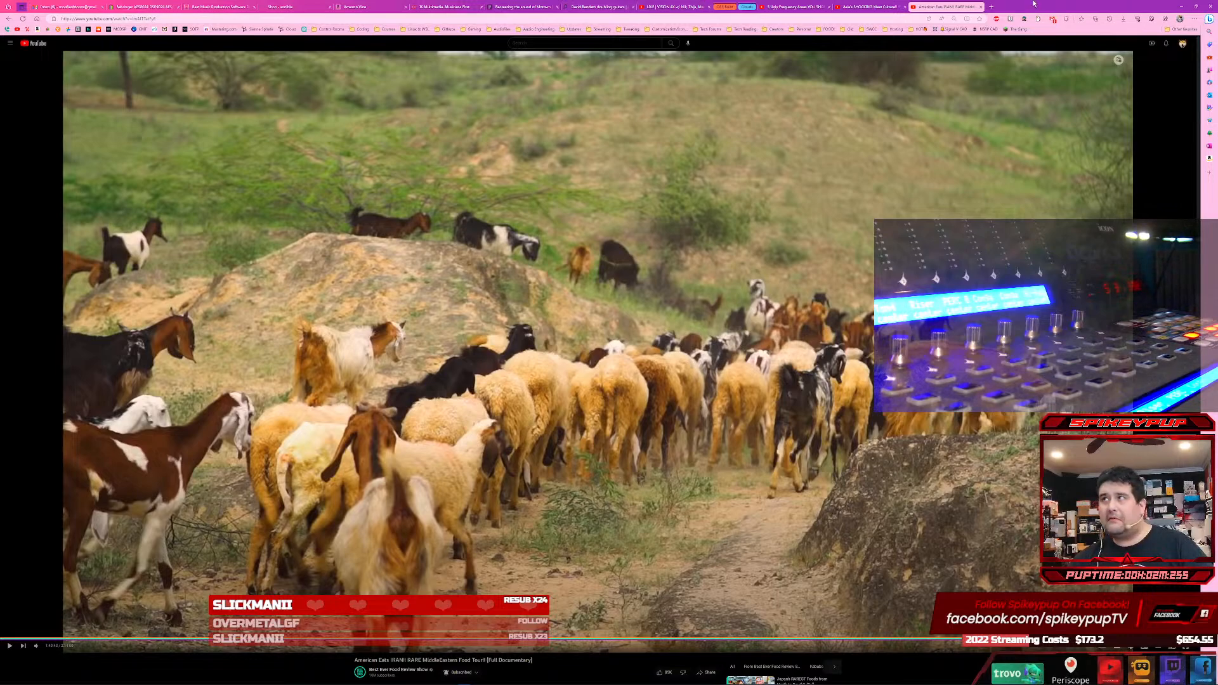
left_click_drag(1047, 5, 0, 249)
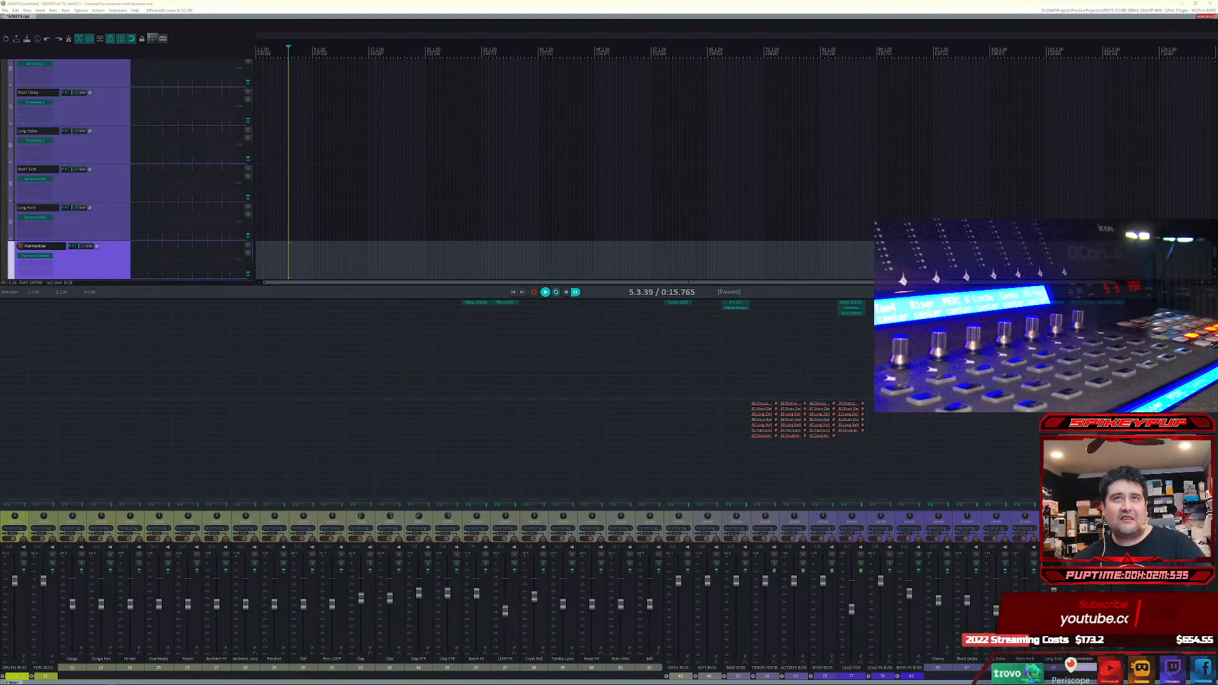
key("alt+Tab")
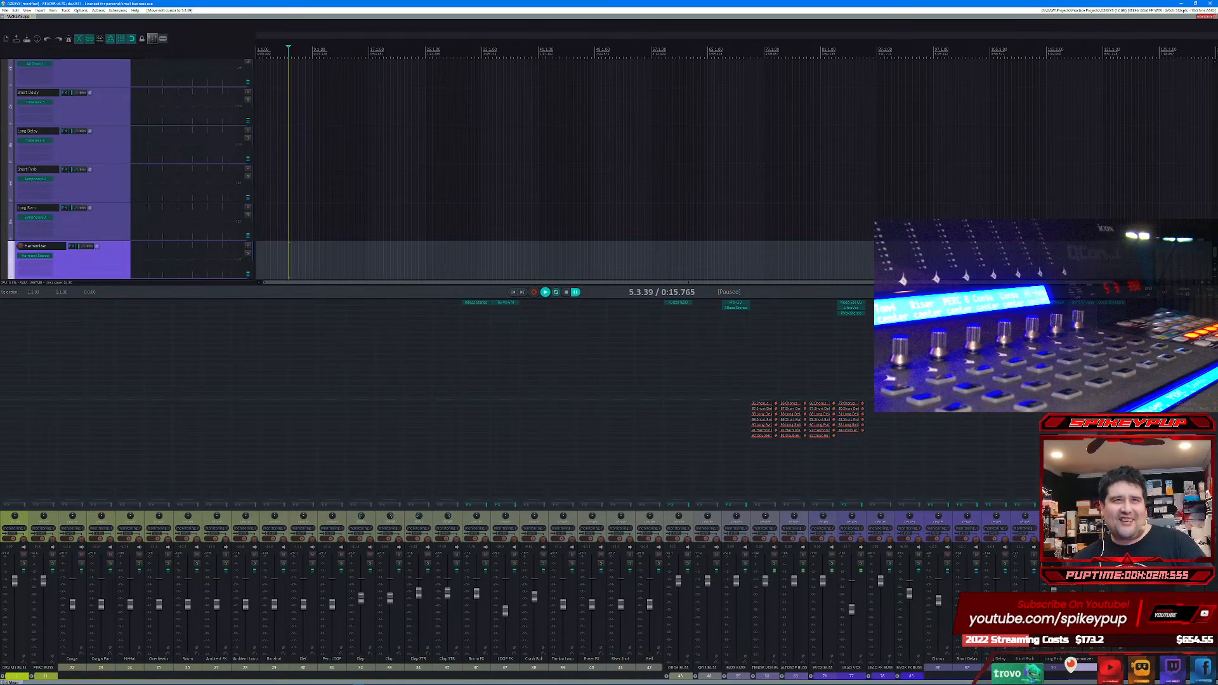
key("alt+Tab")
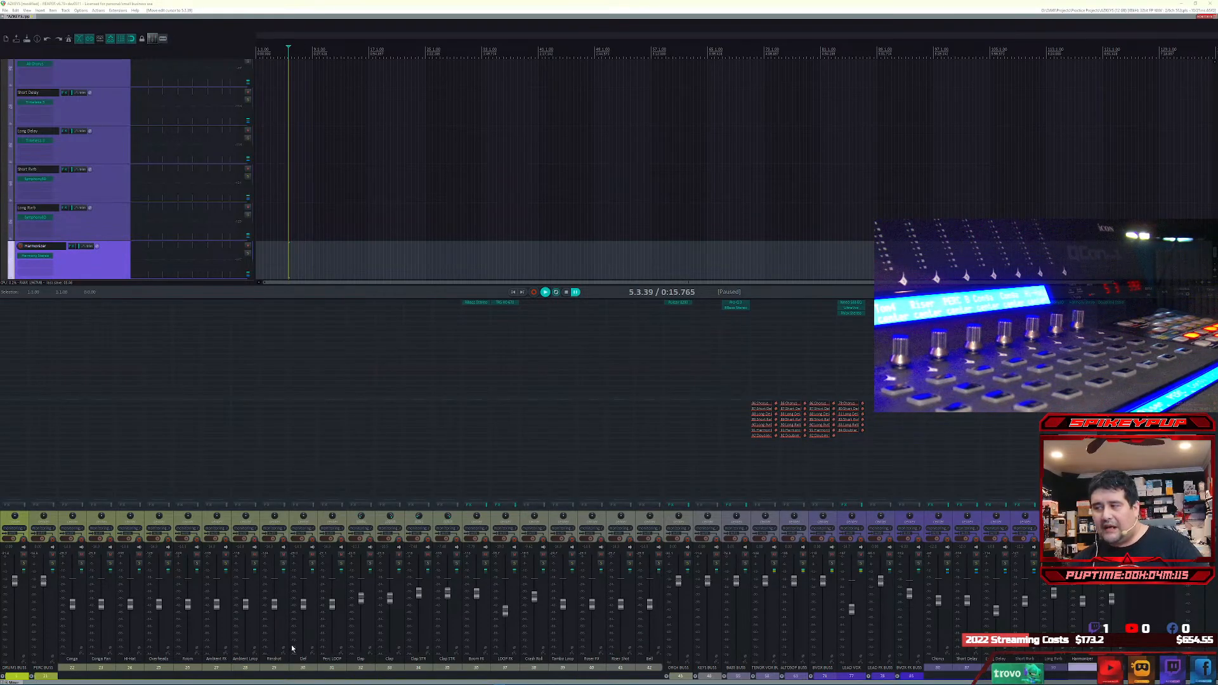
Step: Collapse the BVOX FX BUSS and PERC BUSS folders in the mixer, and review the tracks inside DRUMS BUSS and PERC BUSS
left_click(907, 678)
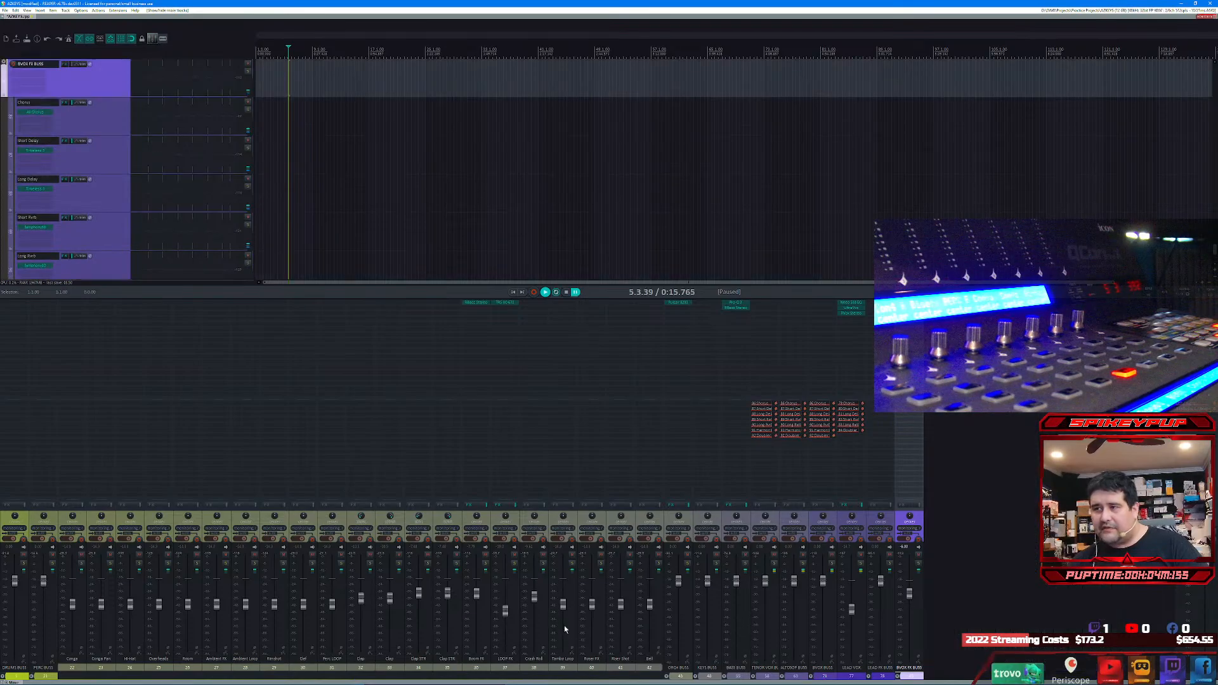
left_click(31, 678)
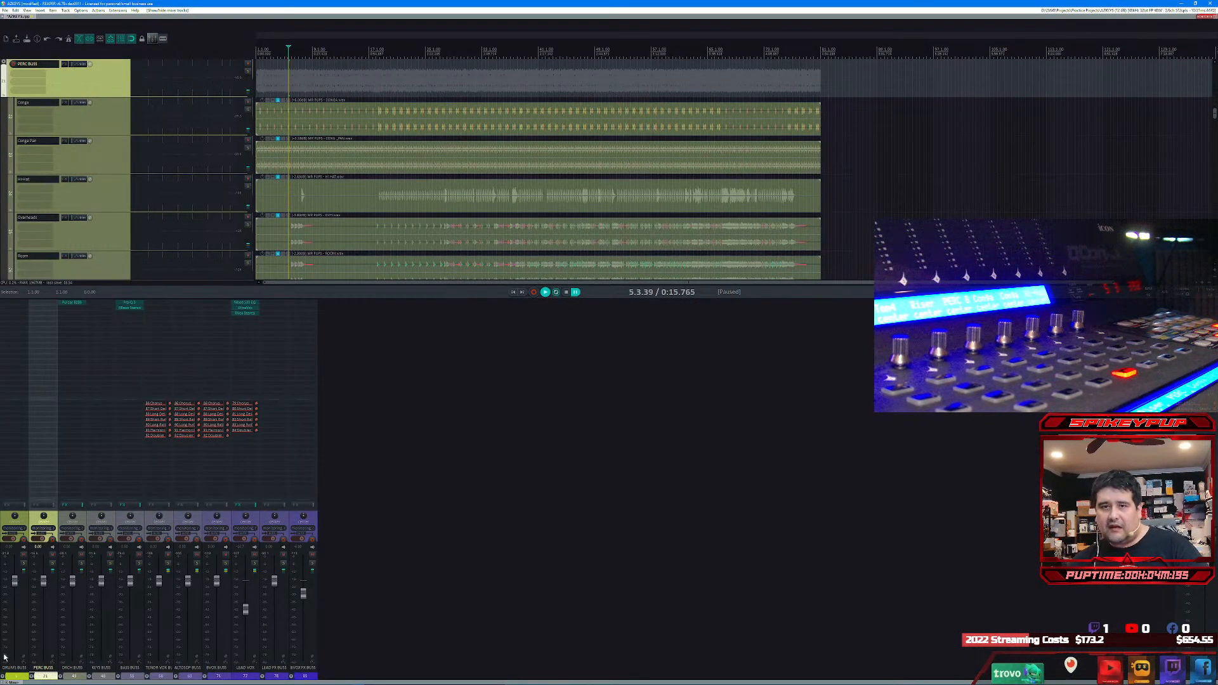
left_click(4, 676)
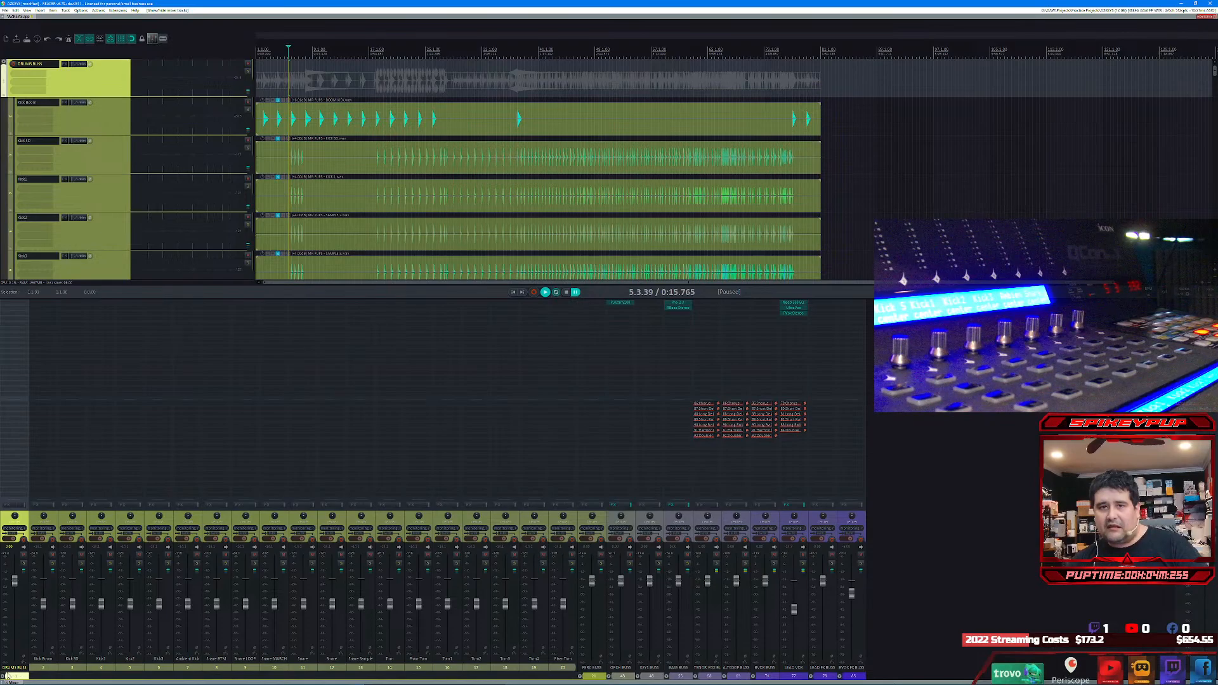
left_click(4, 678)
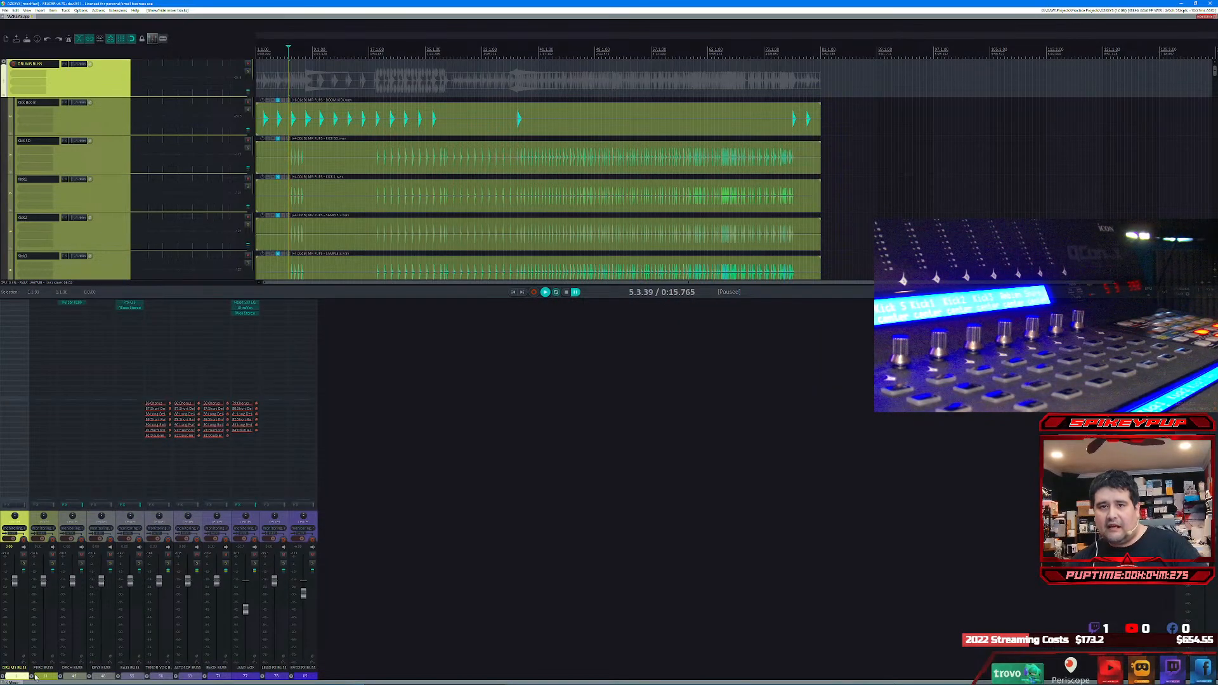
left_click(33, 677)
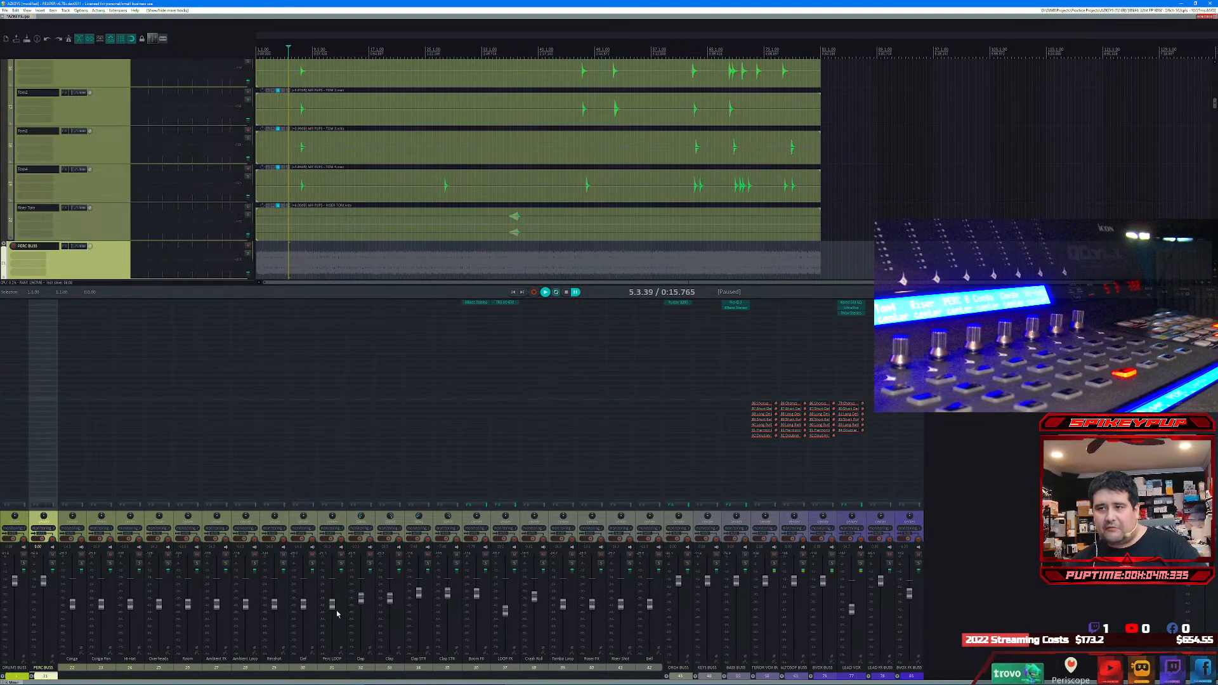
left_click(31, 677)
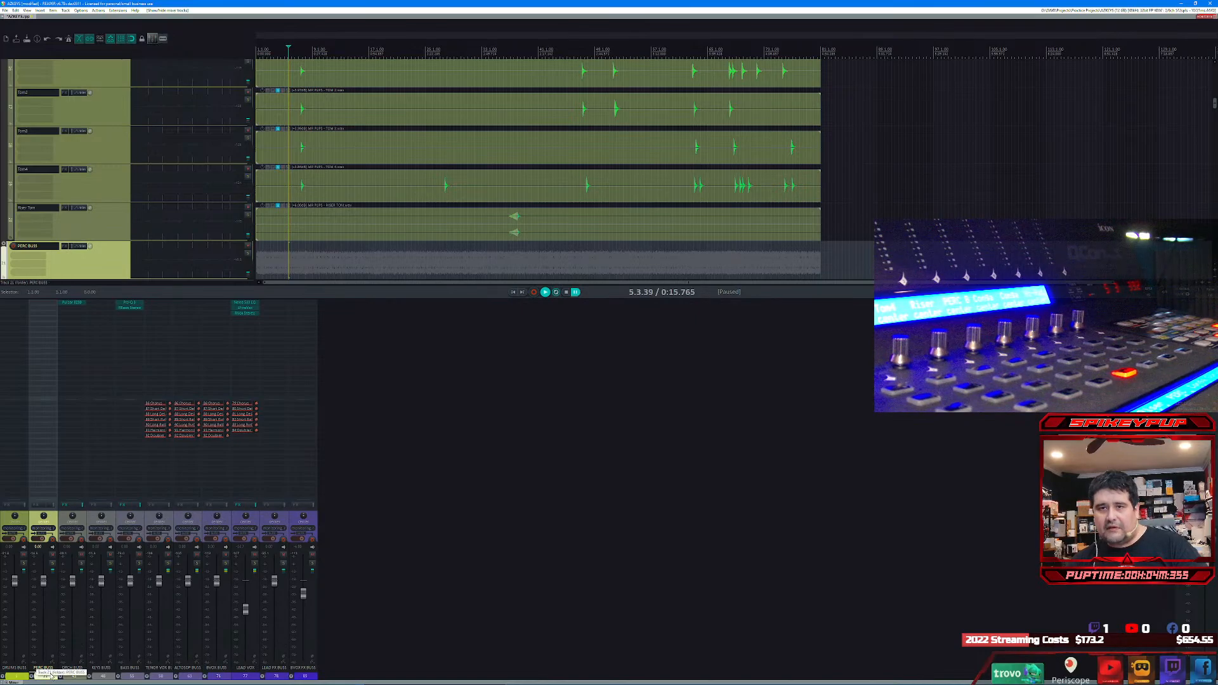
Step: Review the tracks inside the ORCH BUSS, KEYS BUSS and BASS BUSS folders, collapsing each one again
left_click(61, 677)
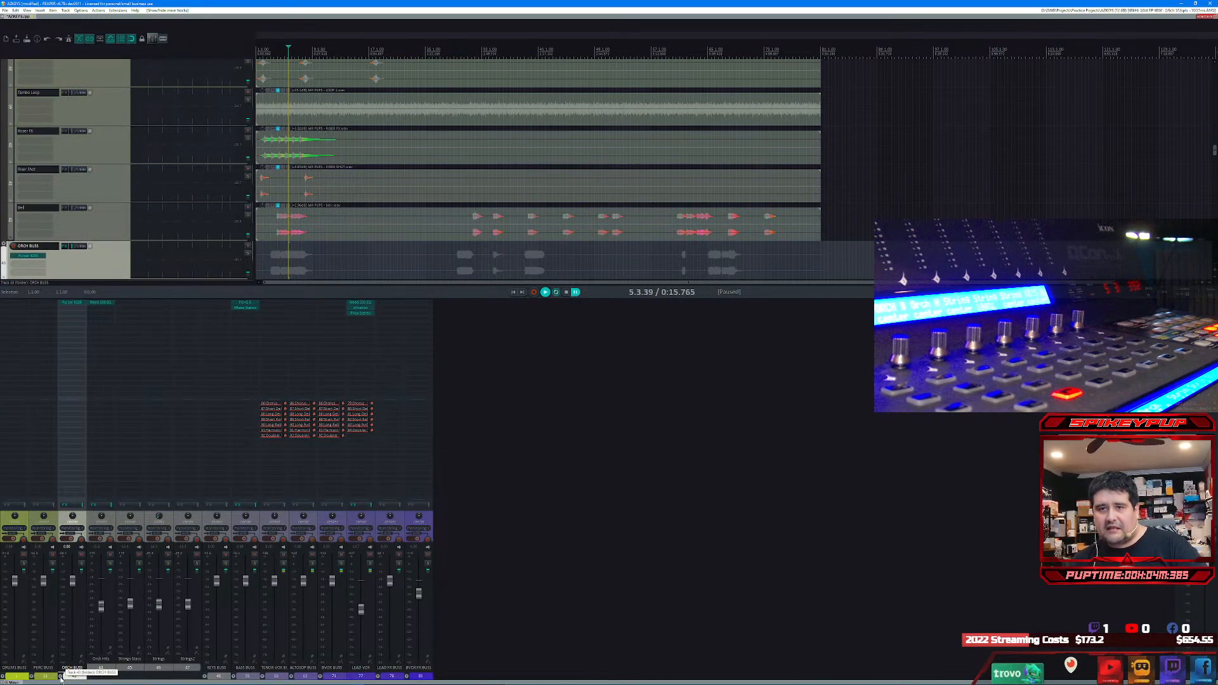
left_click(61, 677)
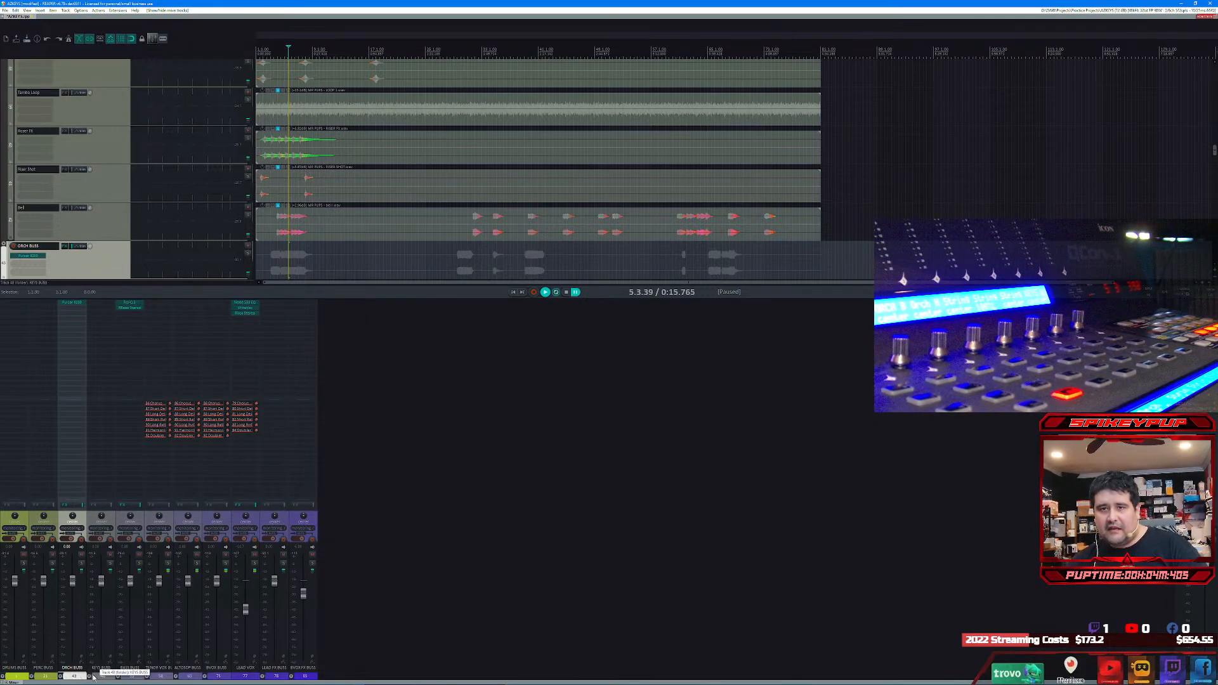
left_click(89, 680)
left_click(89, 678)
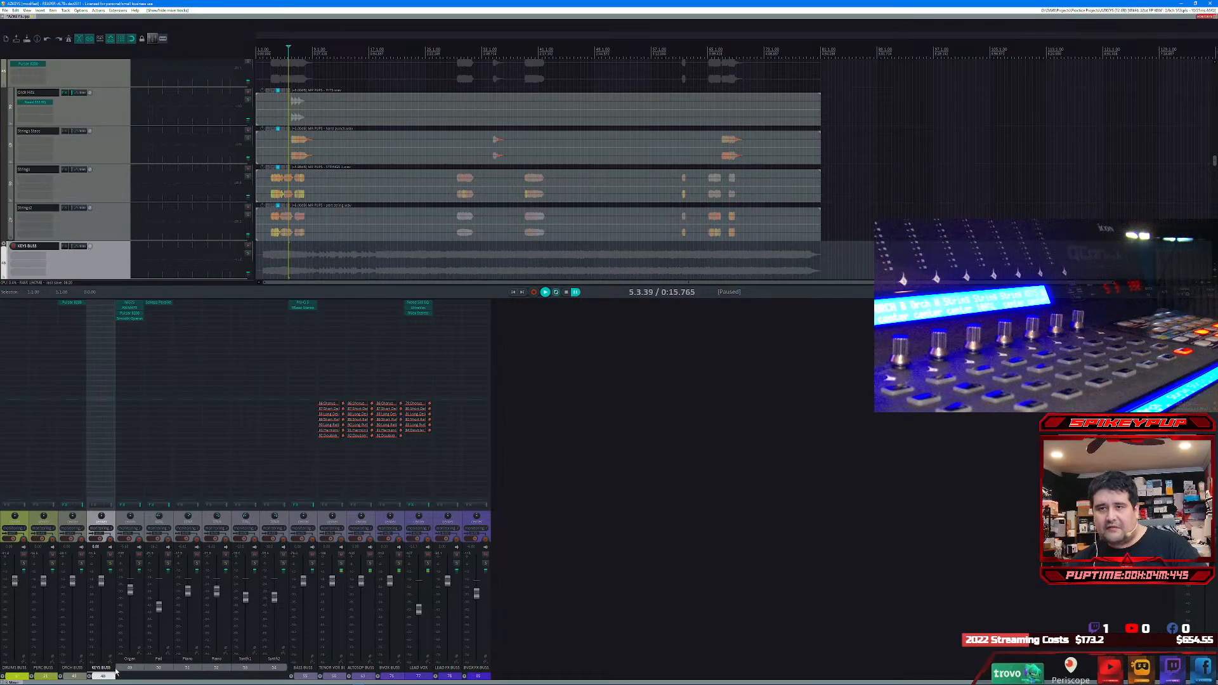
left_click(90, 680)
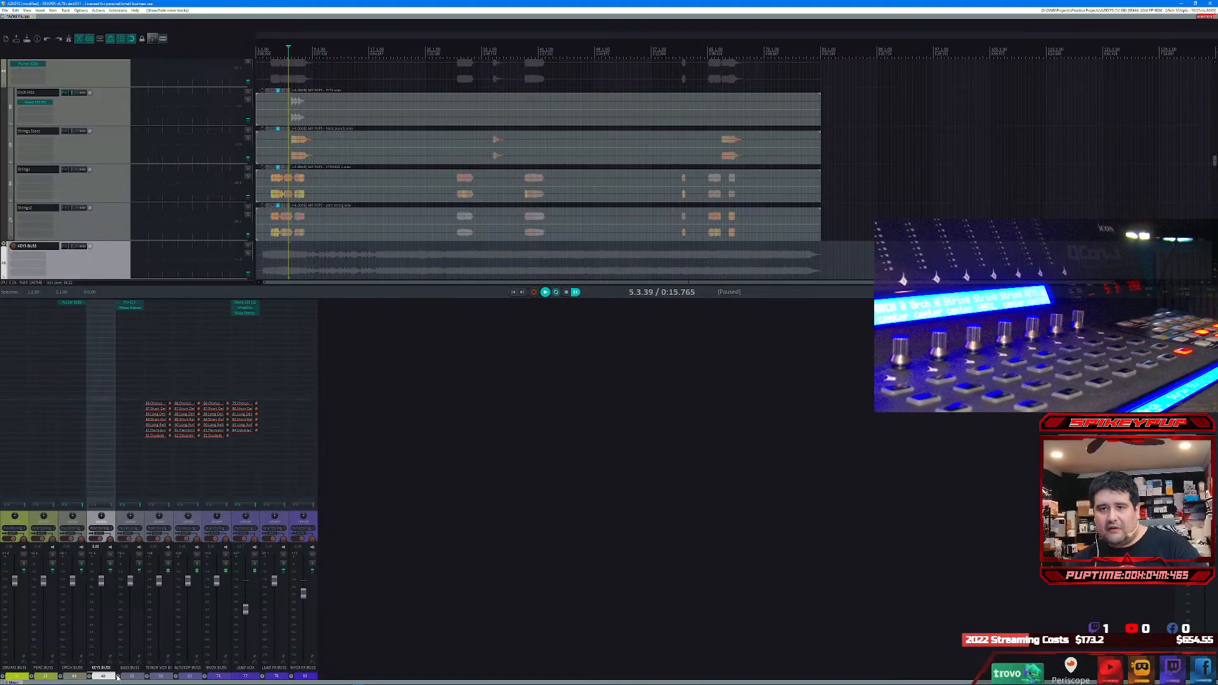
left_click(118, 678)
left_click(118, 679)
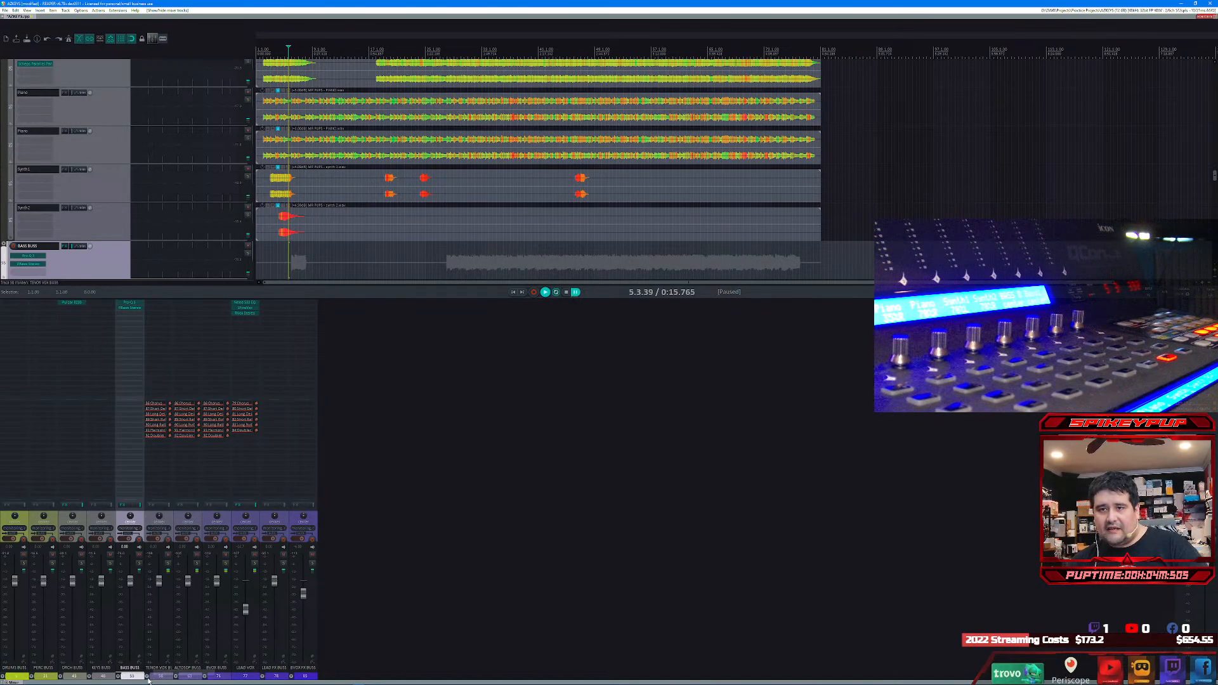
Step: Review the tracks inside the TENOR VOX, ALTOSOP and BVOX BUSS folders, collapsing each one again
left_click(147, 679)
left_click(147, 680)
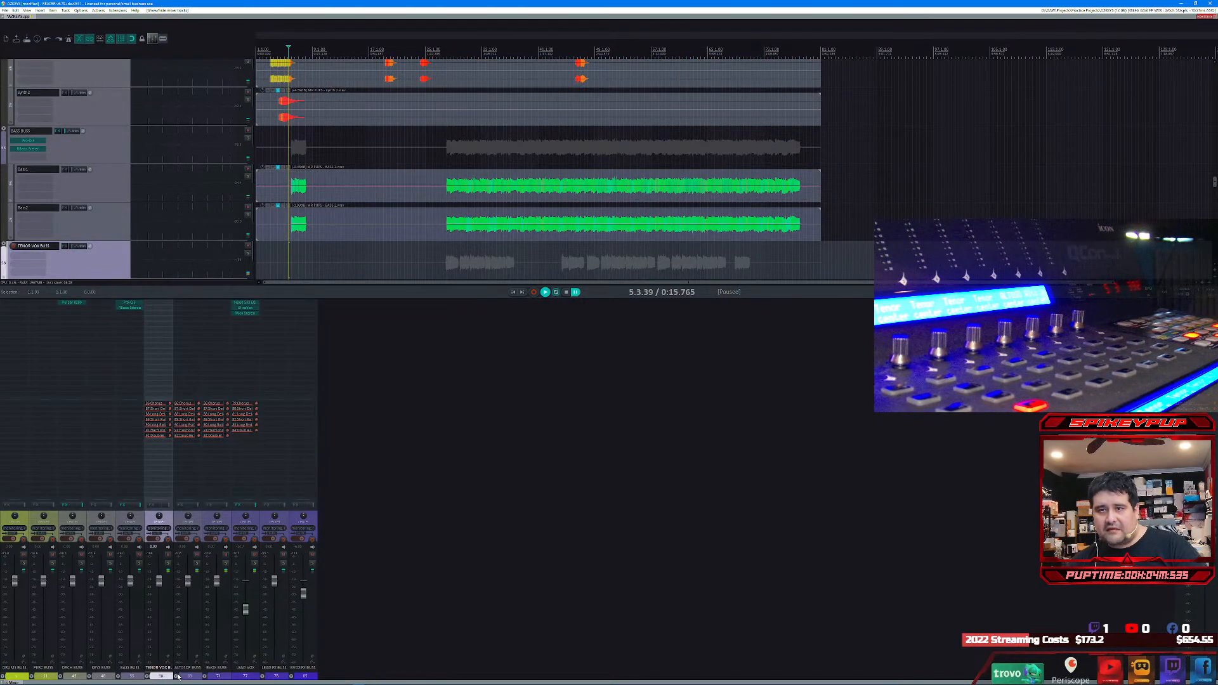
left_click(176, 678)
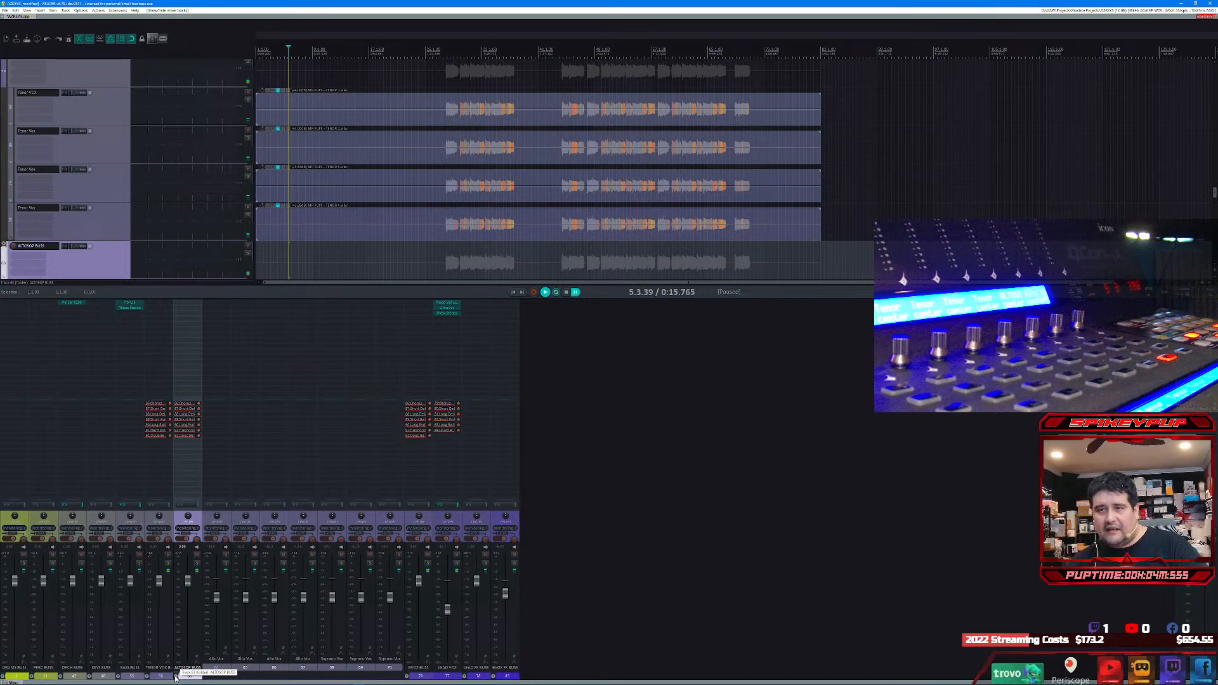
left_click(176, 678)
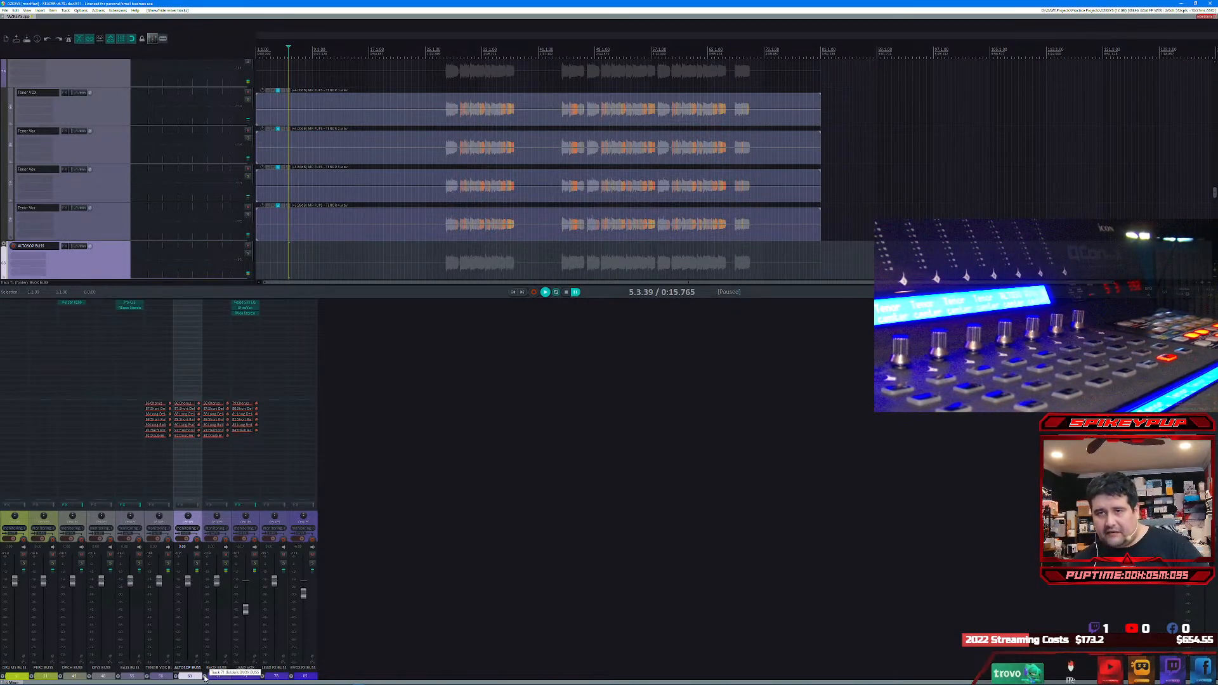
left_click(205, 678)
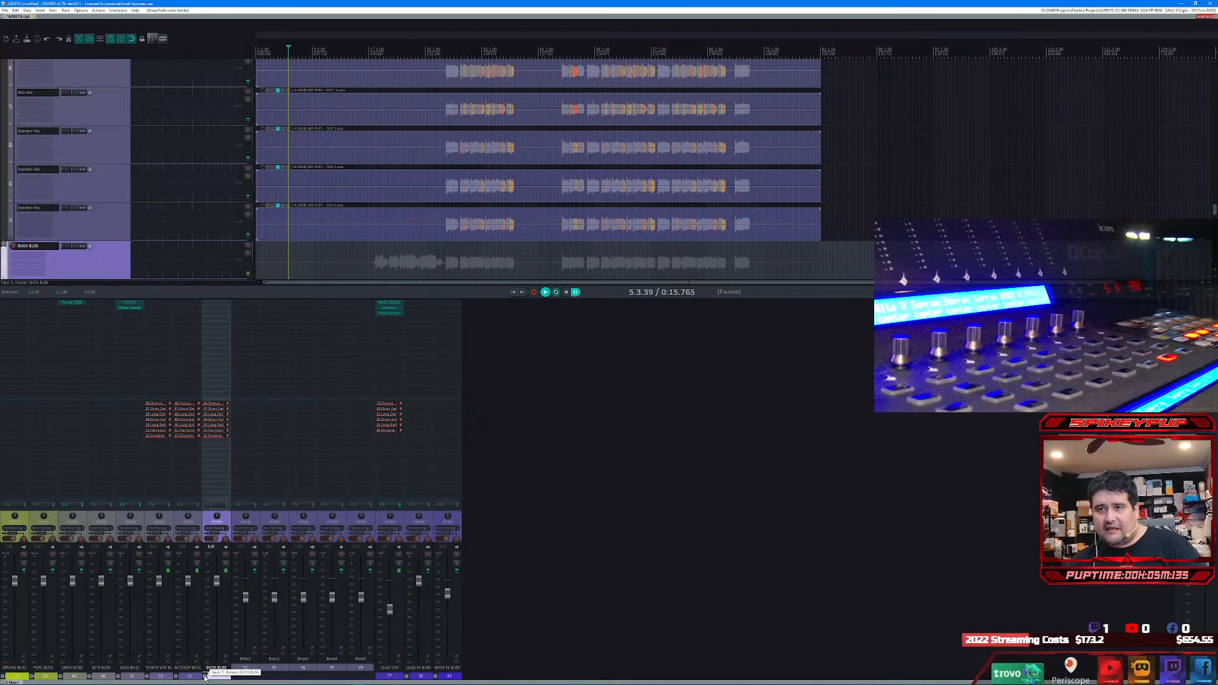
left_click(205, 677)
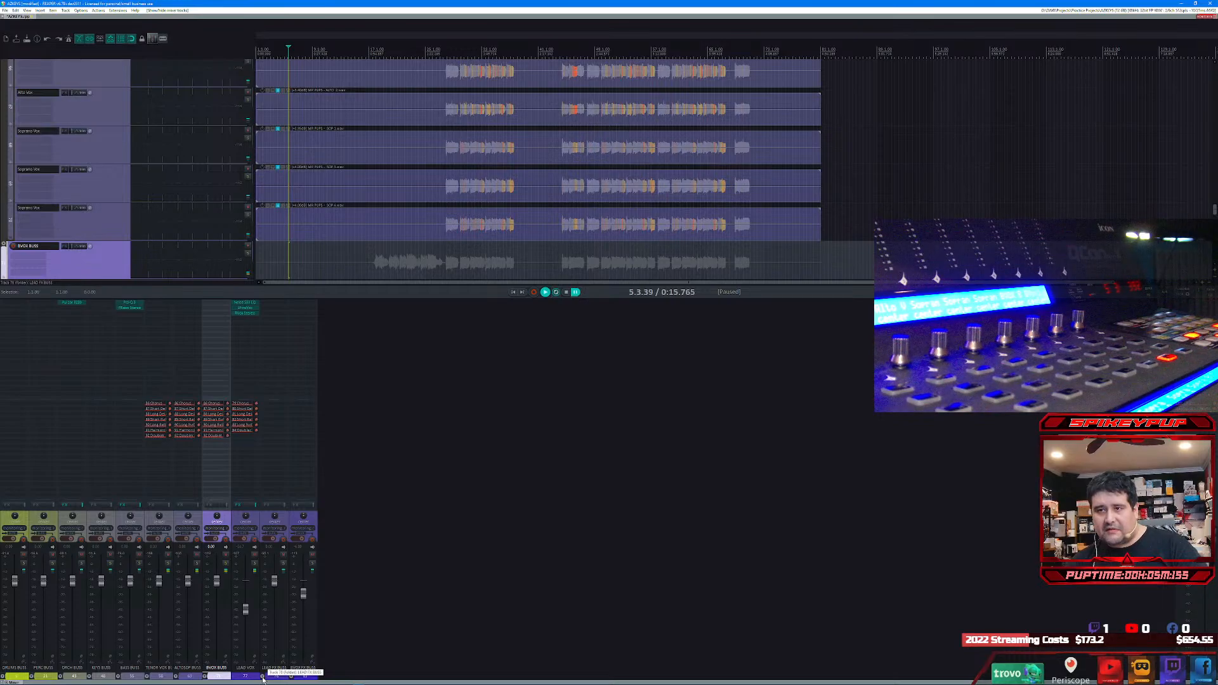
Step: Select the LEAD VOX track, and expand the LEAD FX BUSS and BVOX FX BUSS folders in the mixer
left_click(244, 677)
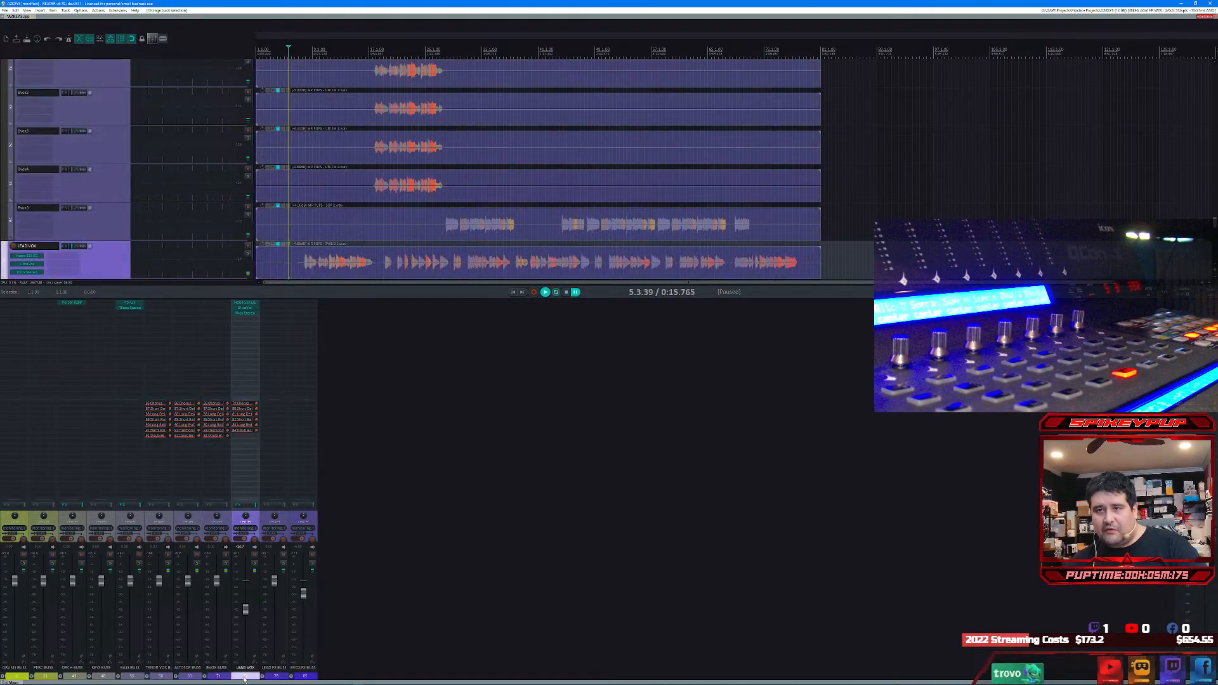
left_click(263, 677)
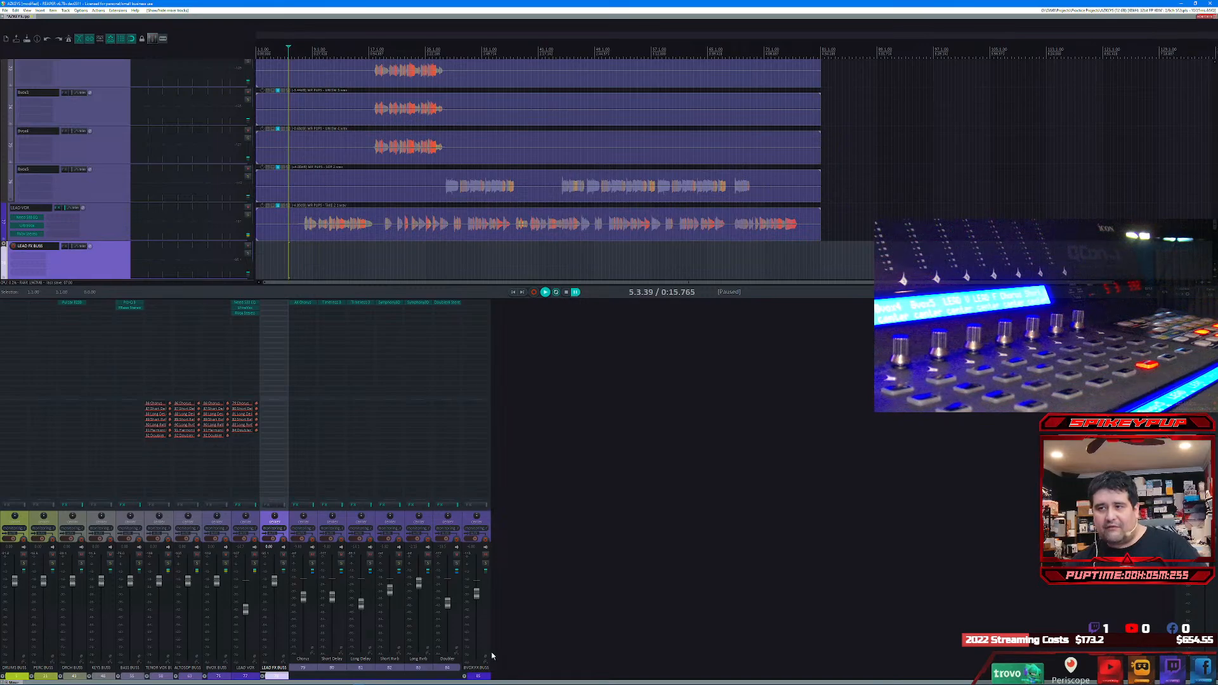
left_click(464, 678)
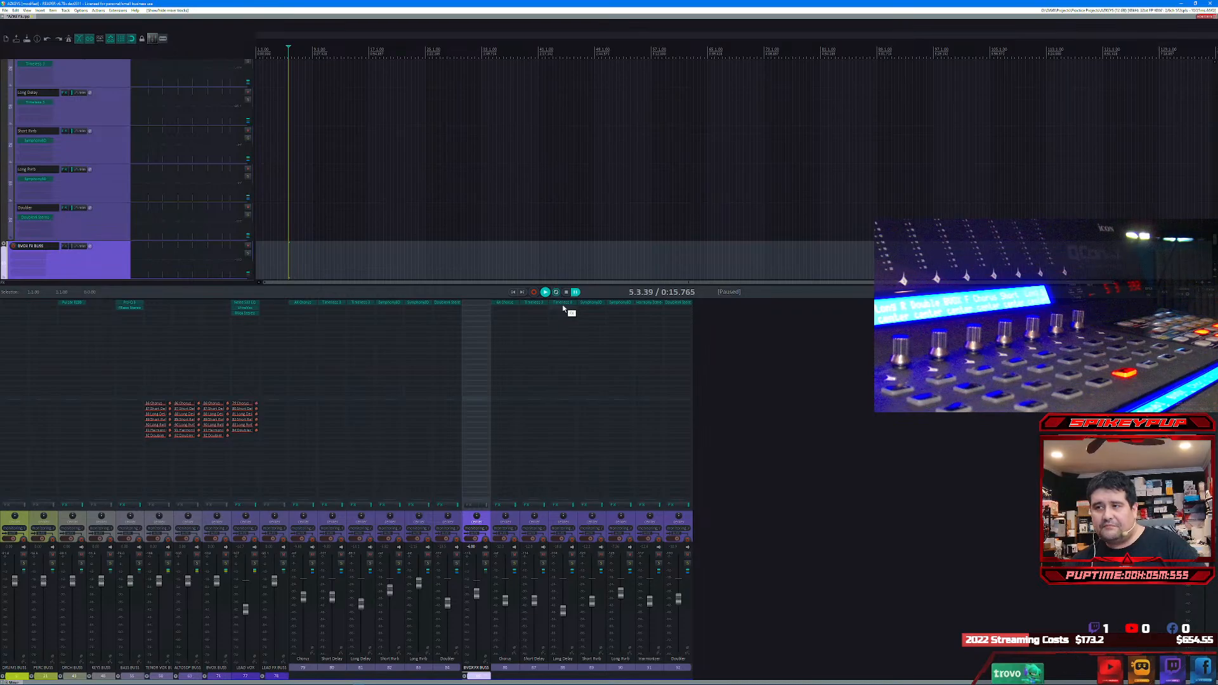
Step: Inspect the Harmonizer track's Waves Harmony plugin and audition the track soloed from the first backing-vocal phrase, finishing unsoloed at the project start
left_click(648, 307)
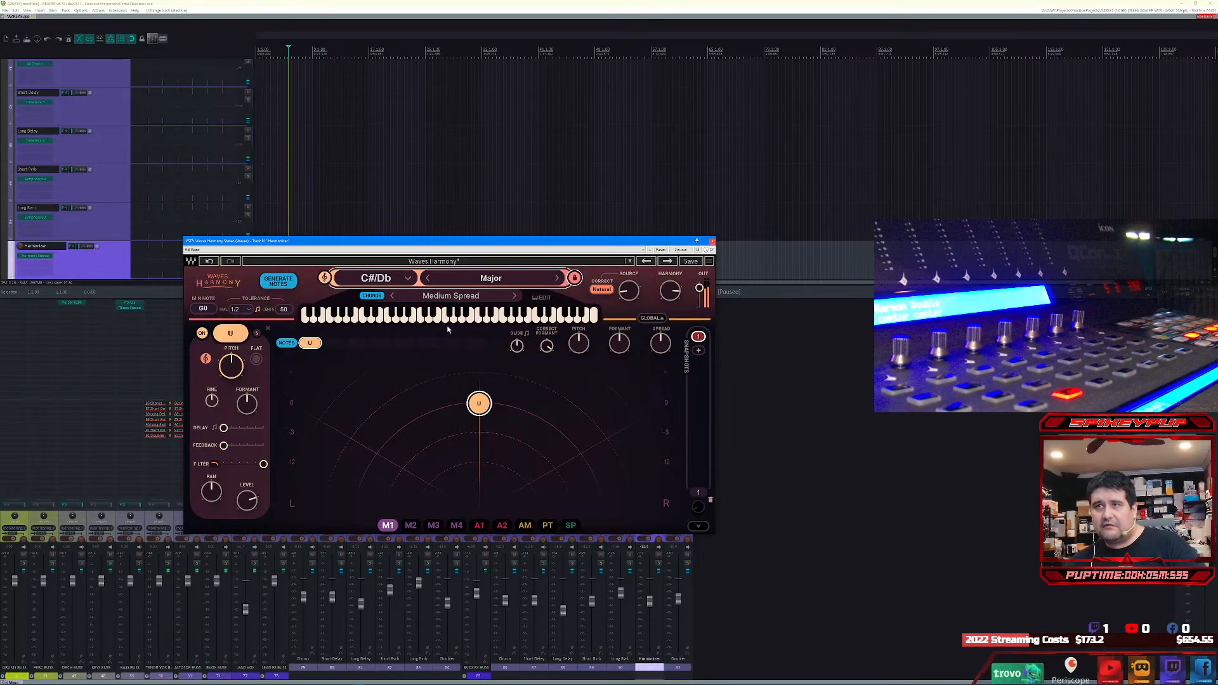
left_click(712, 241)
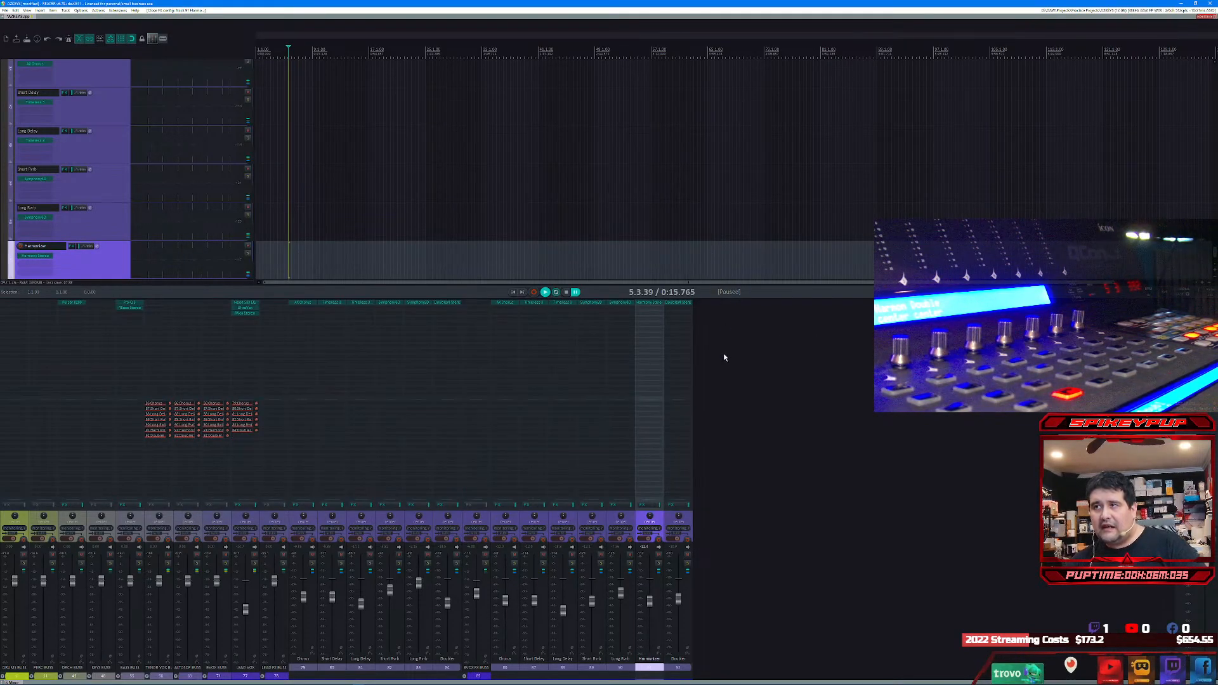
left_click(658, 564)
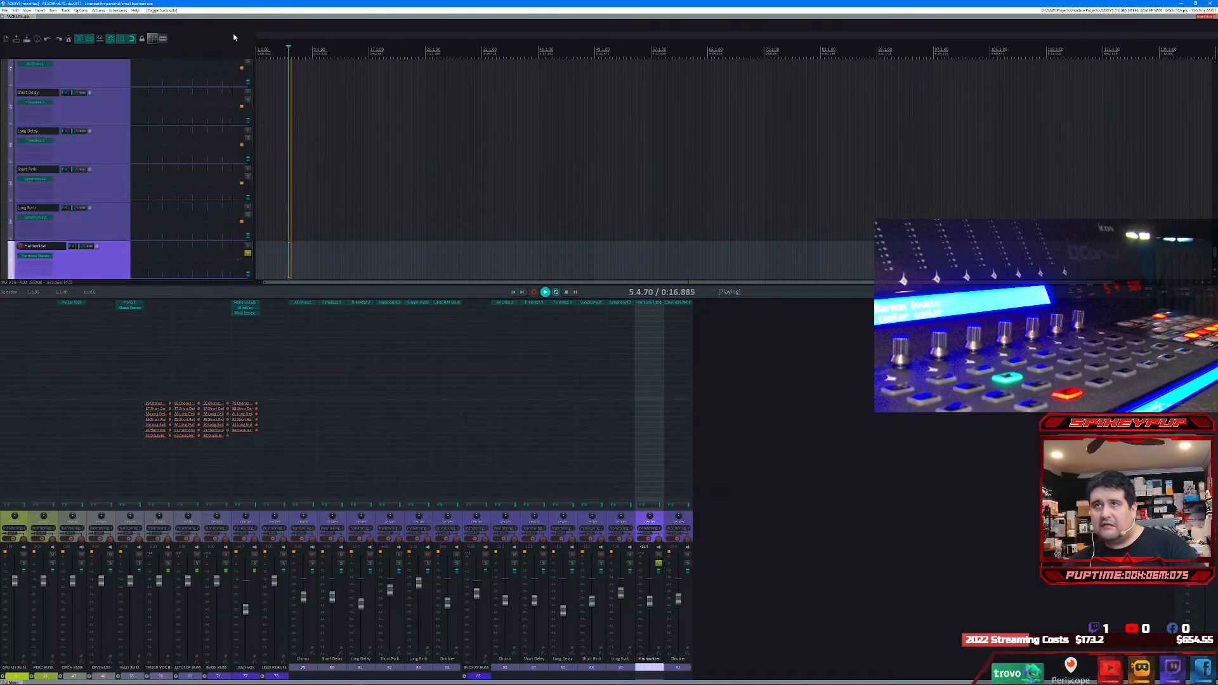
scroll(191, 99, "up", 8)
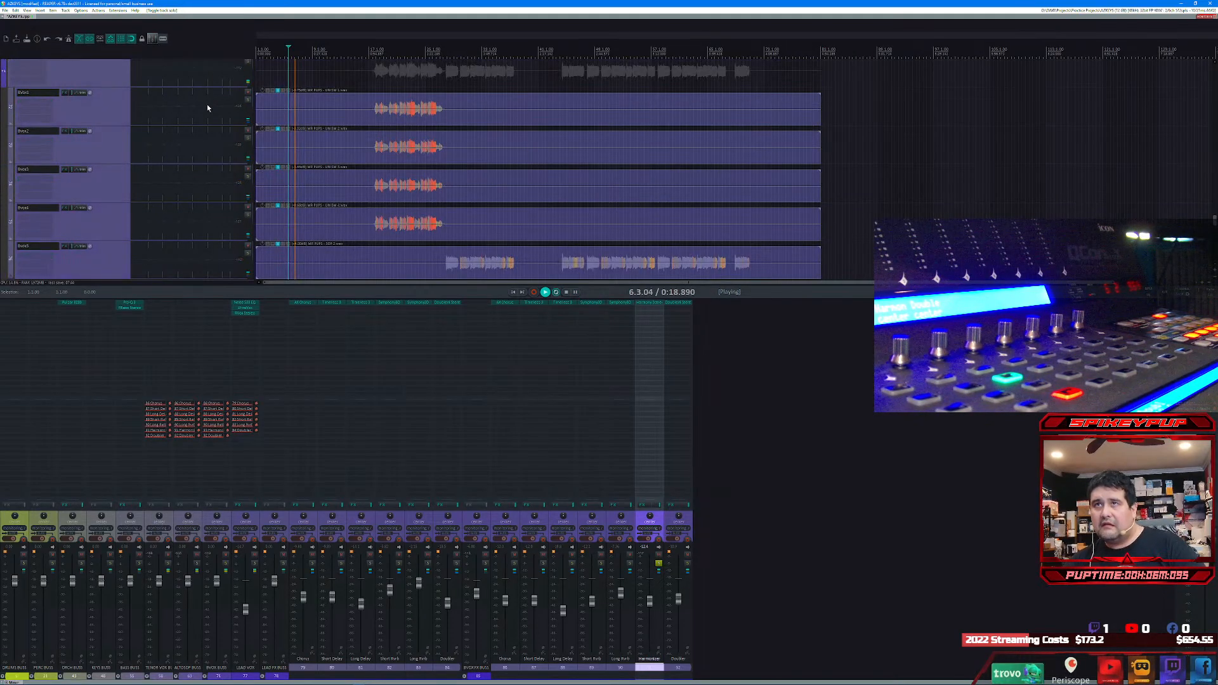
left_click(377, 52)
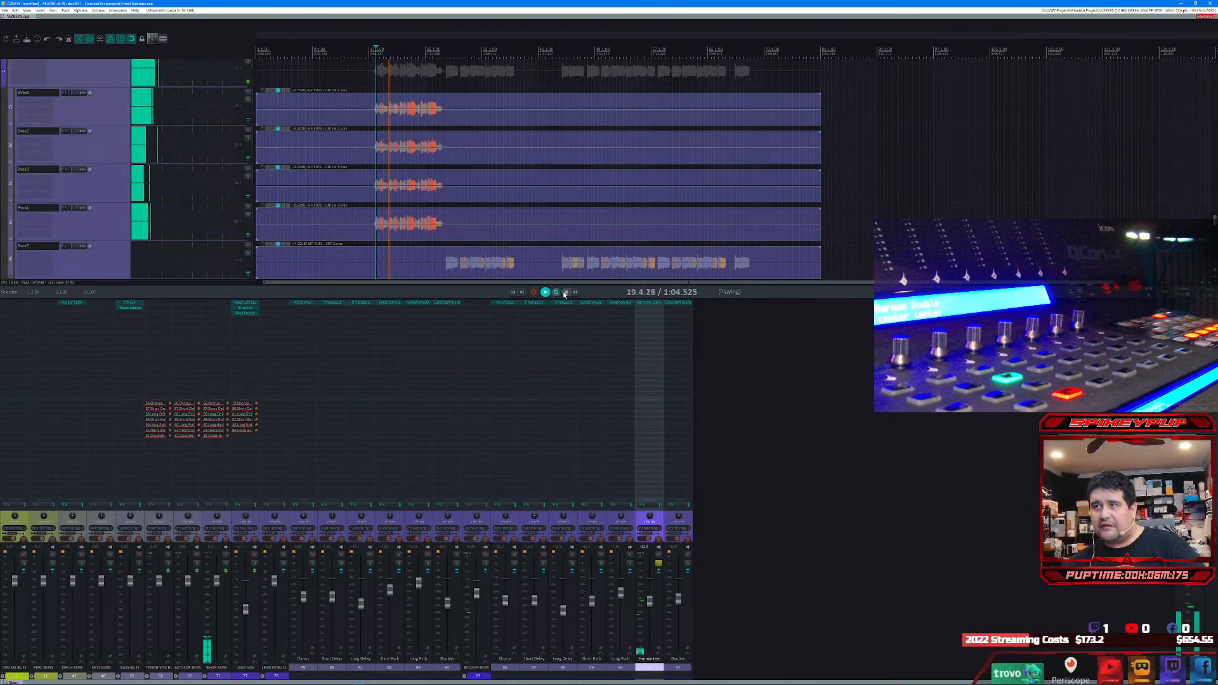
key("space")
left_click(514, 293)
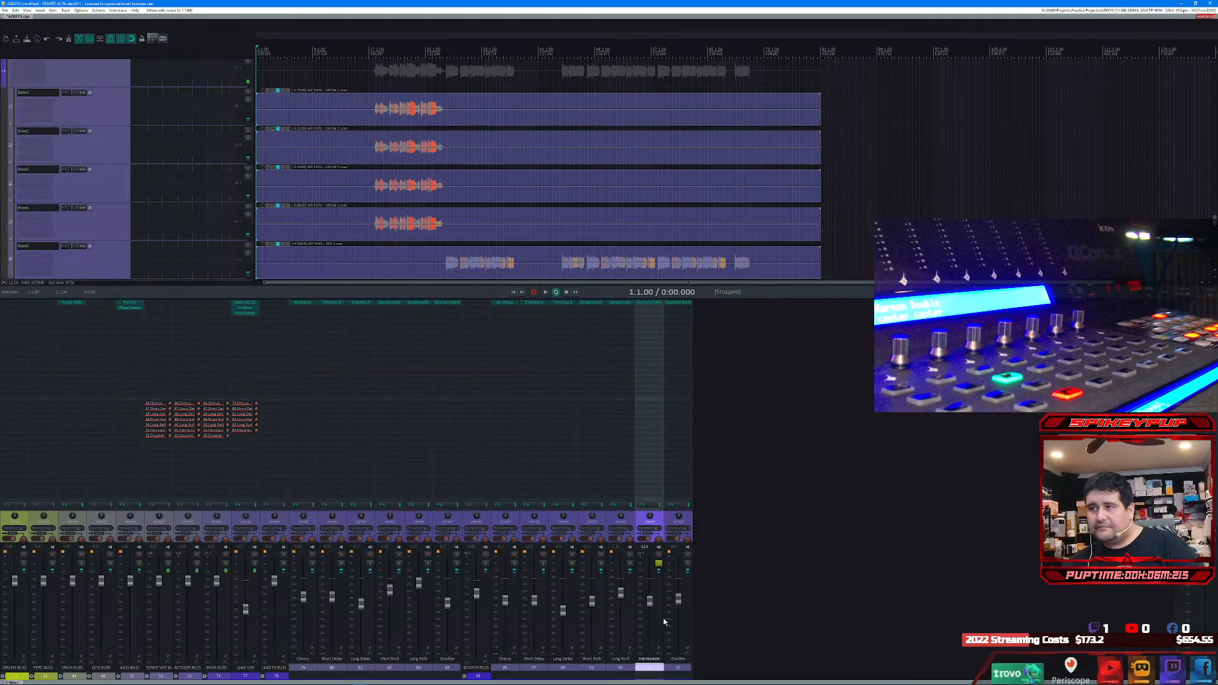
left_click(659, 563)
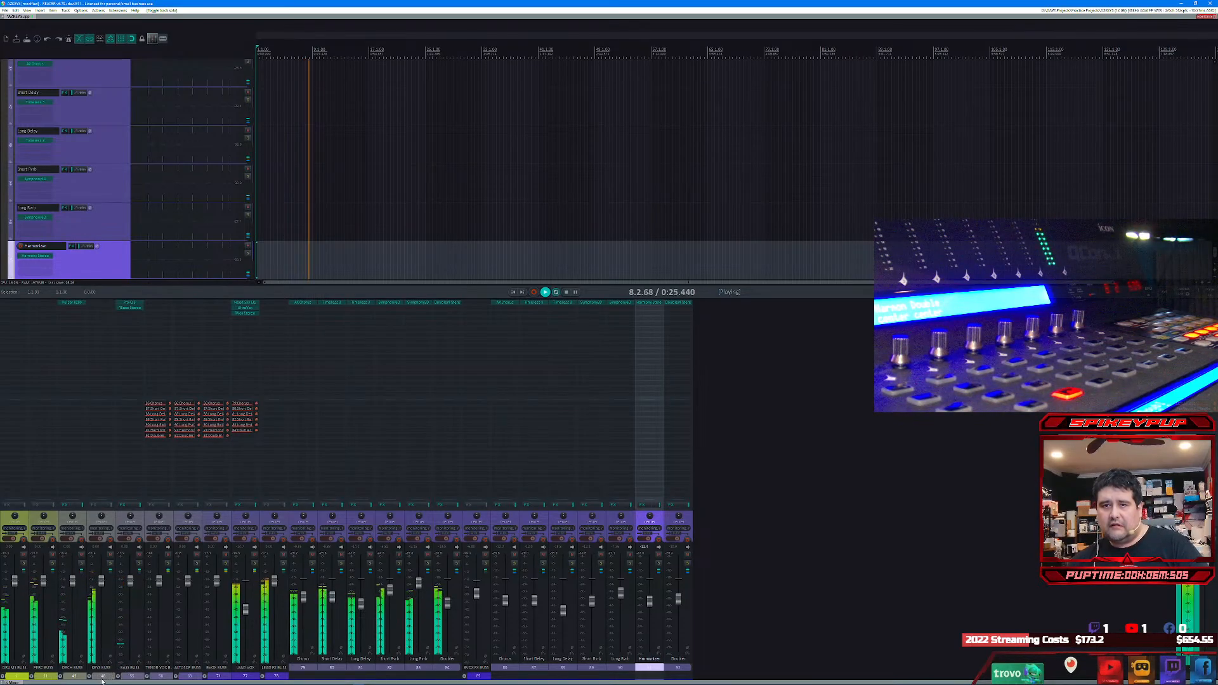
Step: Expand PERC BUSS and raise the Perc LOOP track's volume slightly while it is soloed, ending with its solo off
left_click(31, 677)
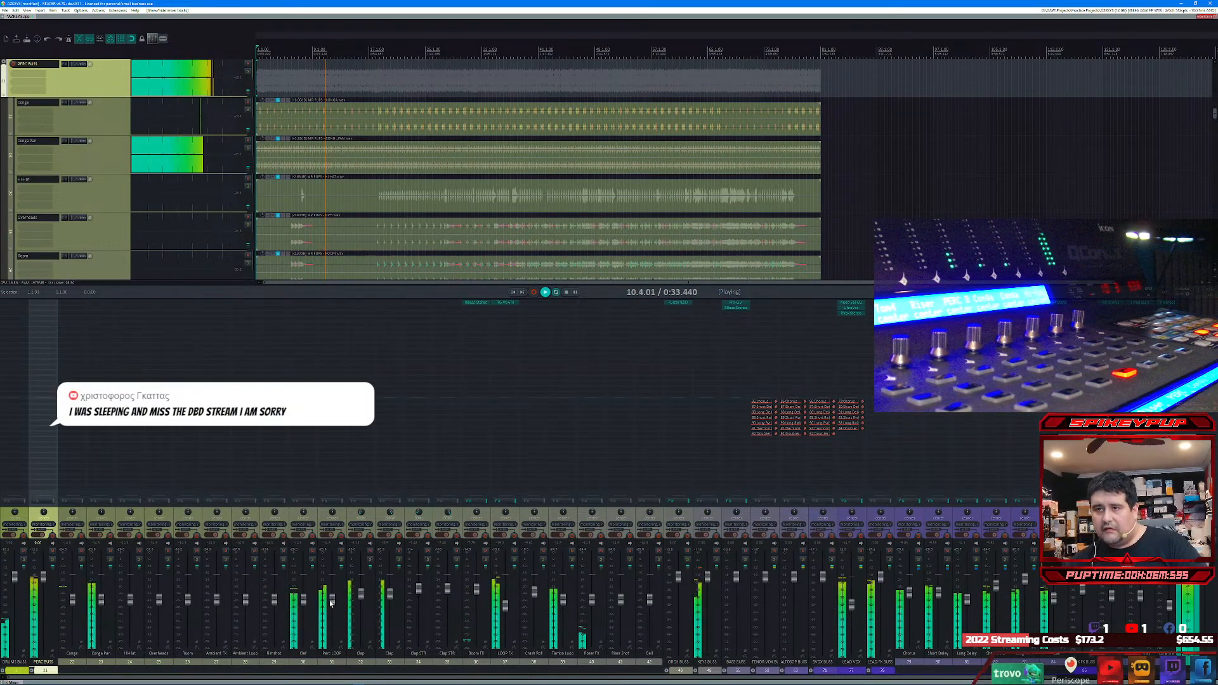
left_click(341, 561)
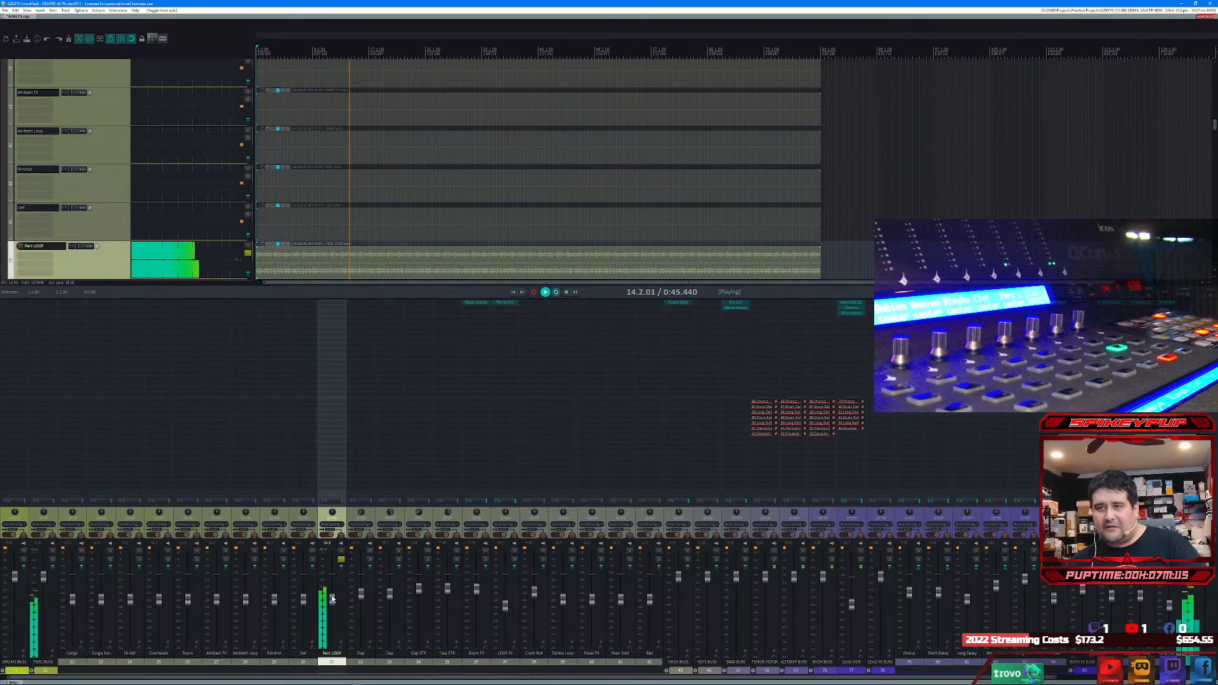
mouse_move(333, 599)
left_click_drag(331, 599, 331, 590)
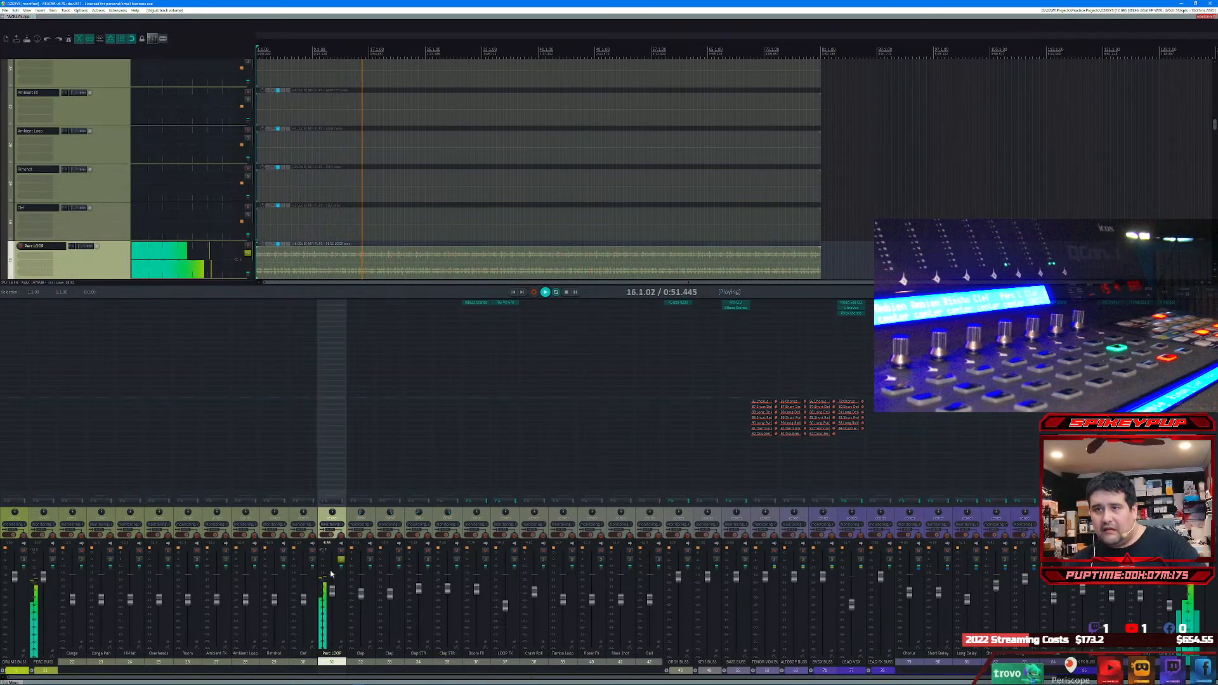
left_click(341, 561)
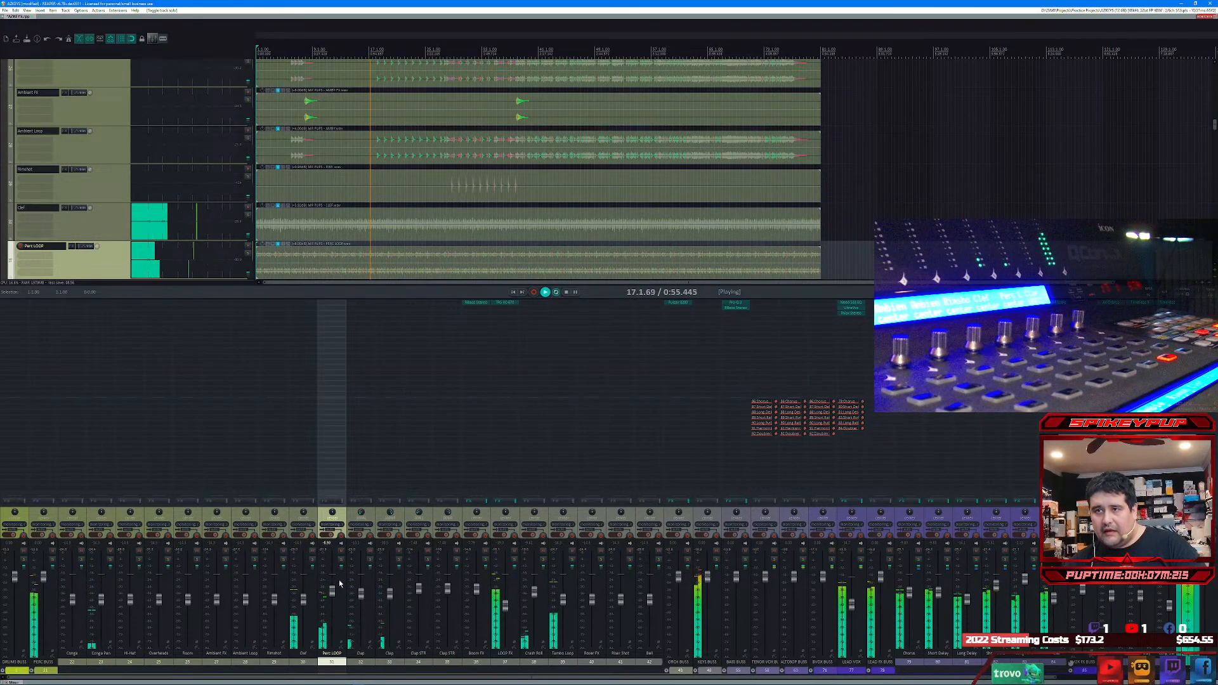
Step: Duplicate the Perc LOOP track, and slightly raise the volume of the track directly before it
right_click(340, 584)
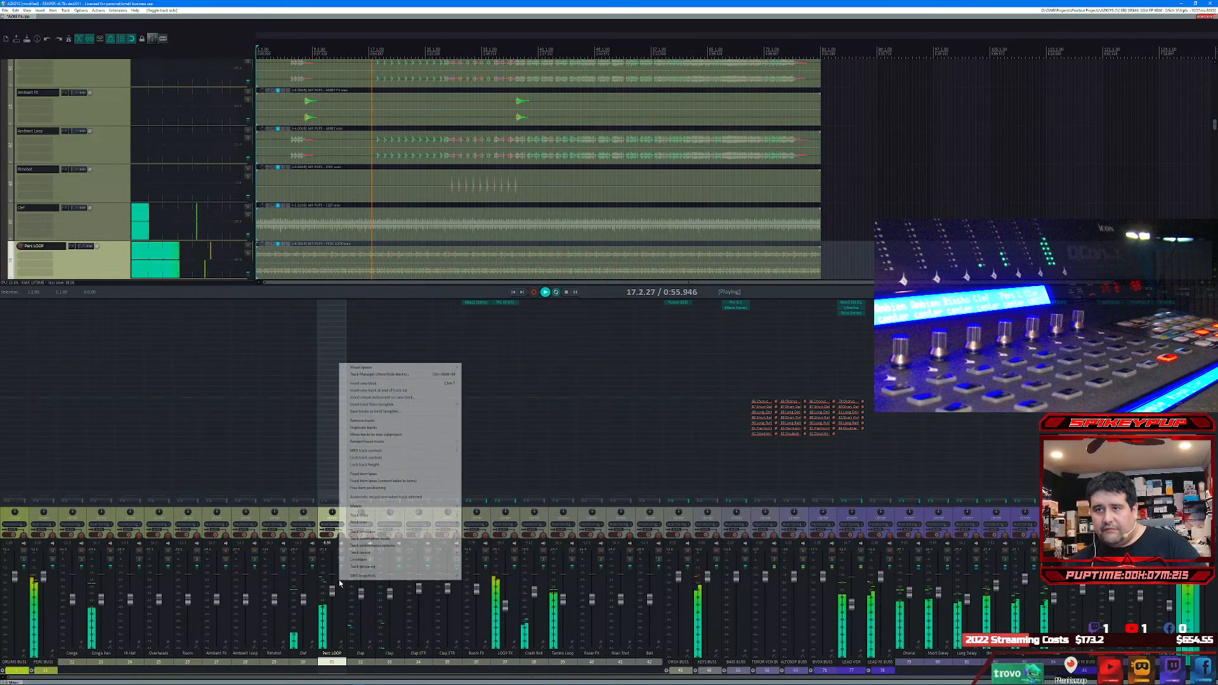
left_click(379, 428)
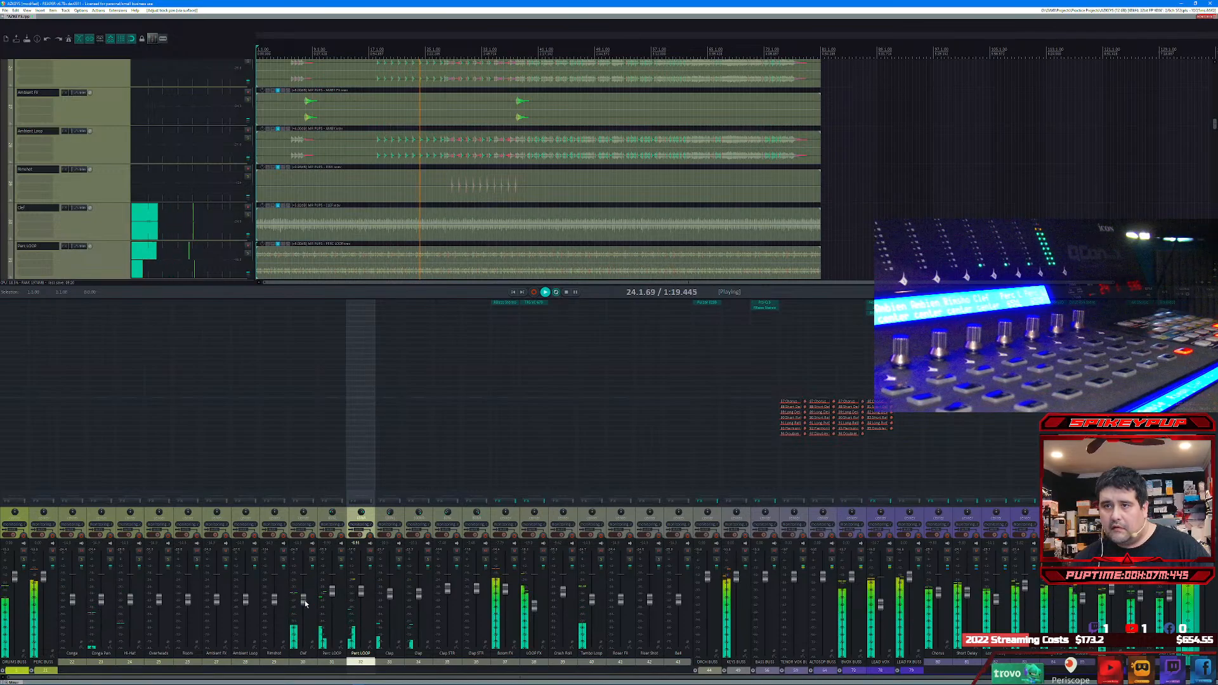
left_click_drag(305, 604, 302, 601)
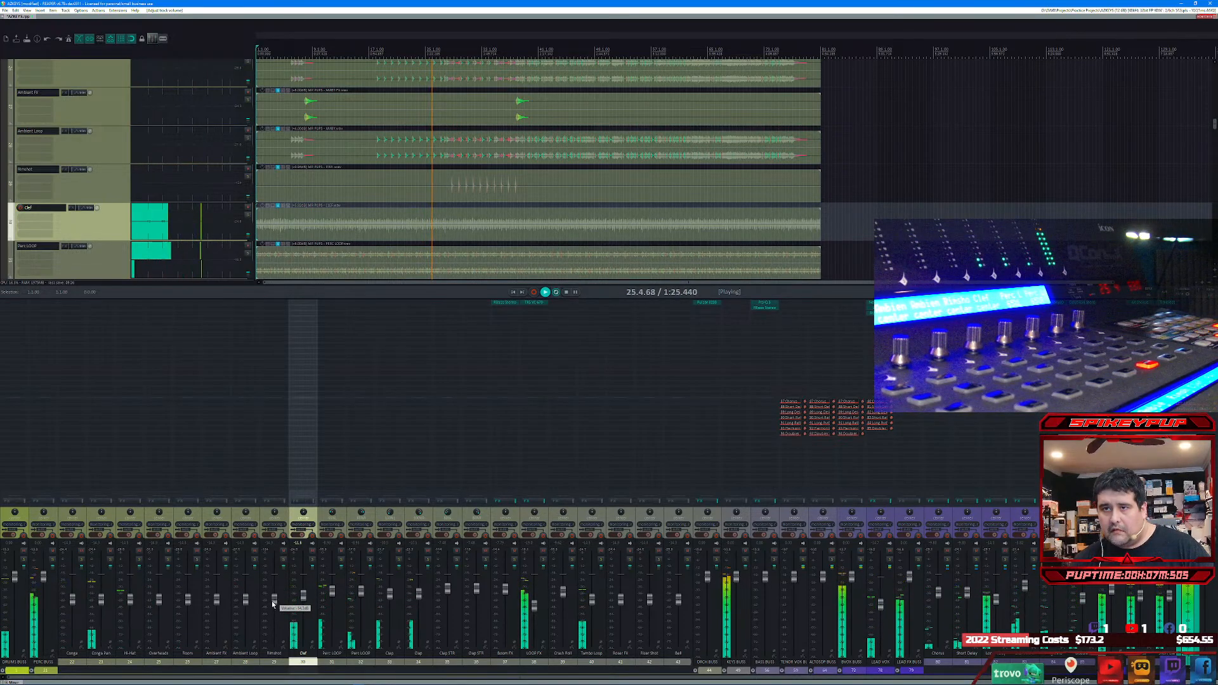
Step: Solo the Rimshot track, play it from just before its first hits, and raise its volume
left_click(284, 559)
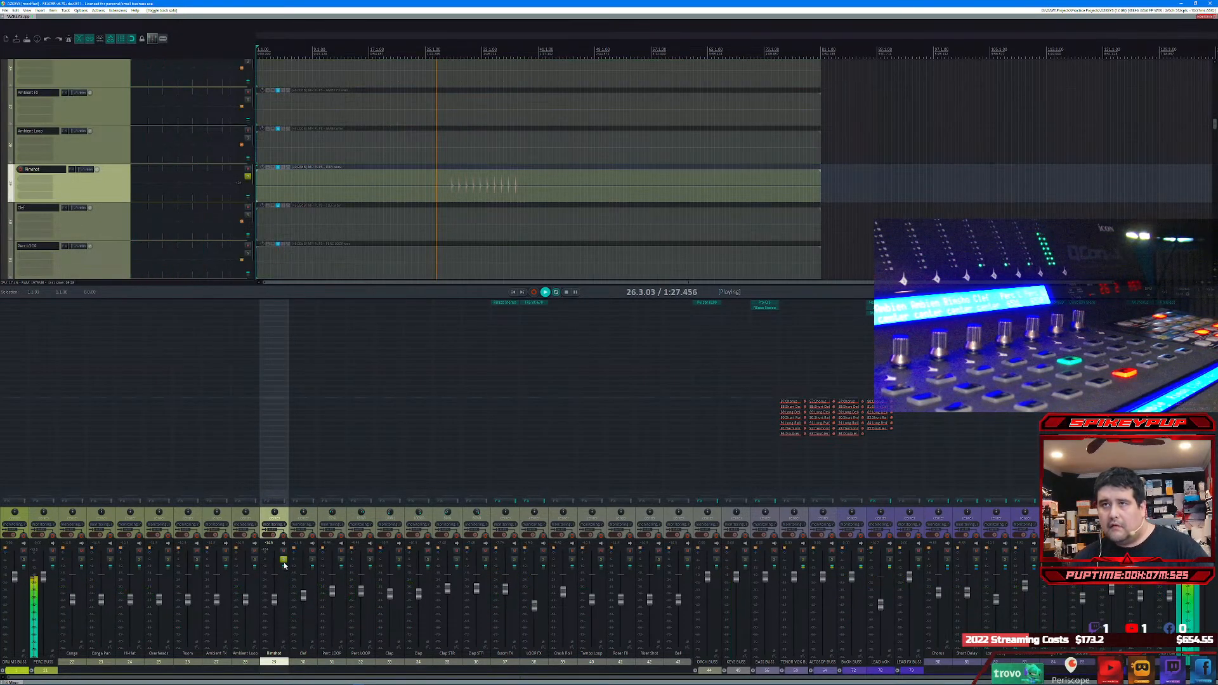
left_click(446, 51)
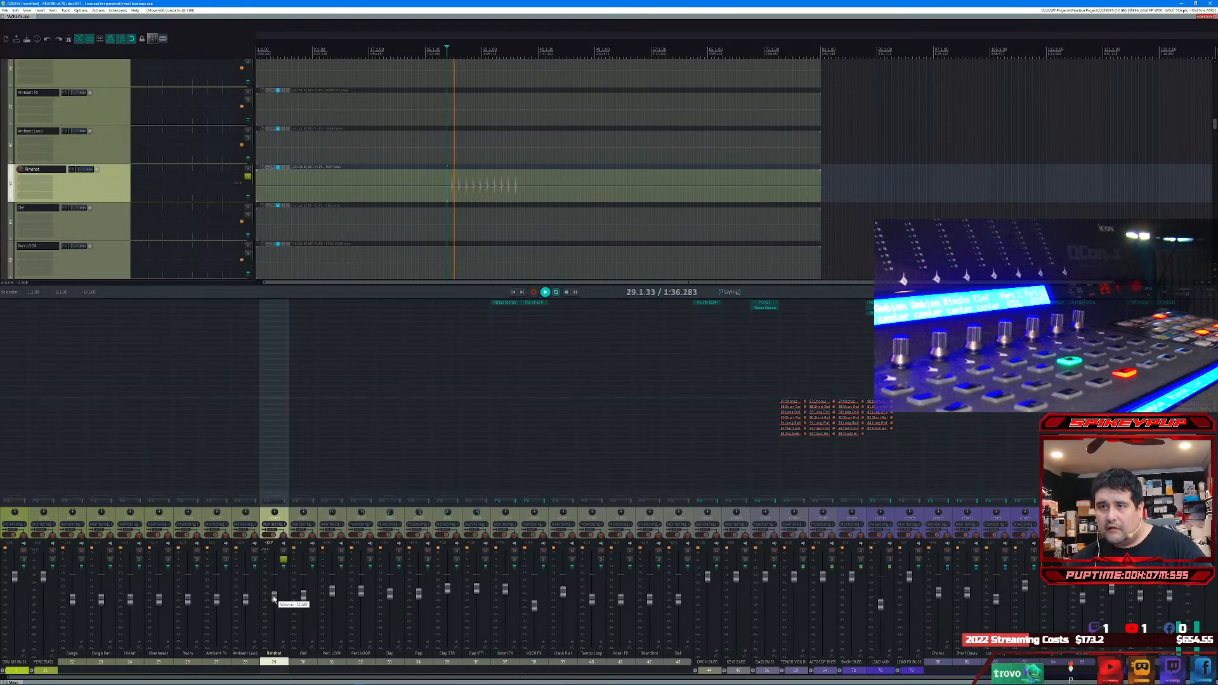
left_click_drag(274, 599, 274, 587)
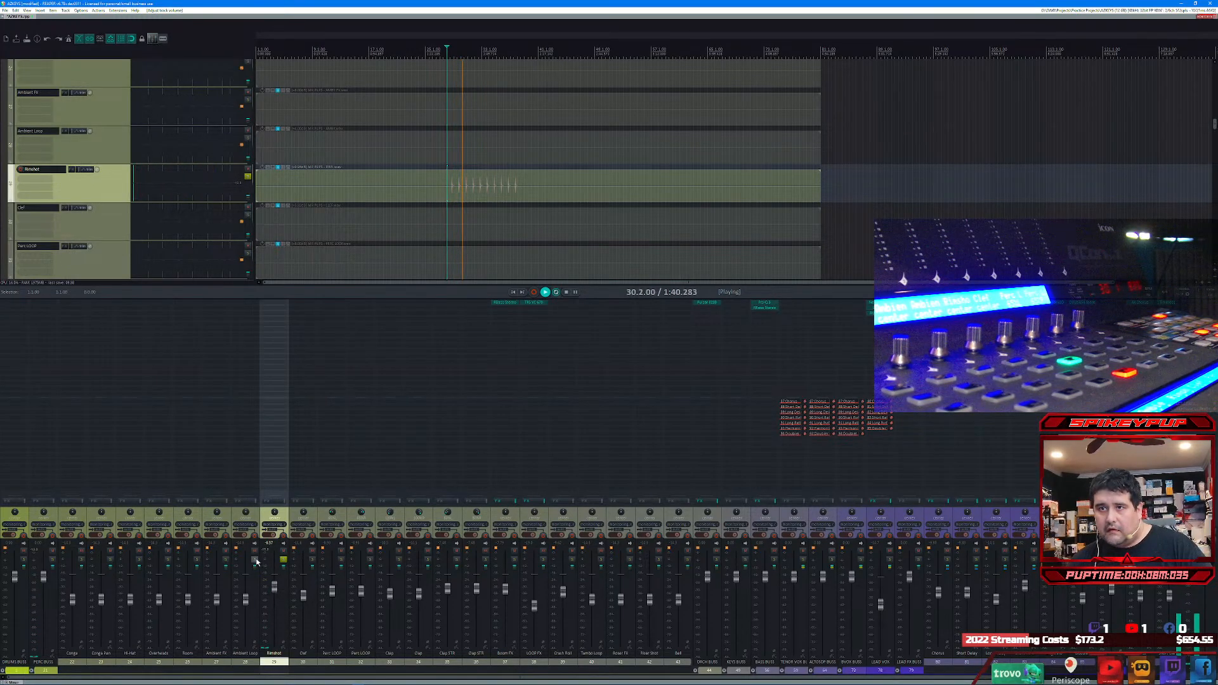
Step: Switch the solo from Rimshot to Ambient Loop, raise its volume slightly, and end with its solo off
left_click(255, 560)
left_click(284, 560)
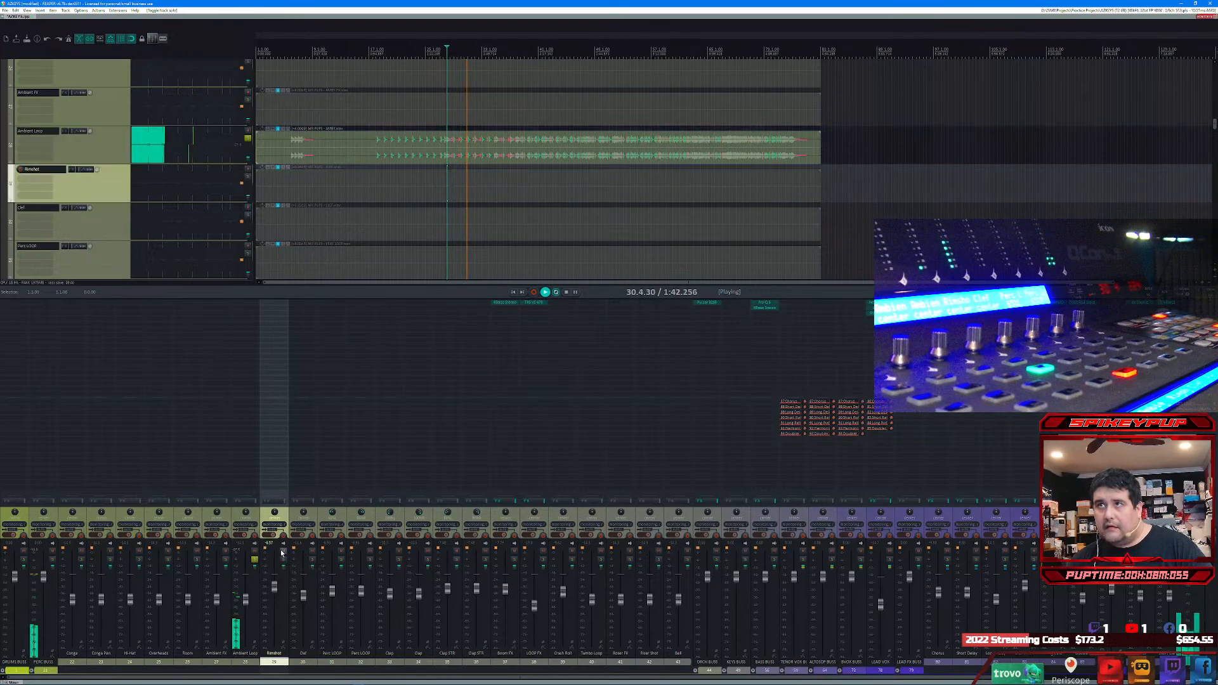
left_click(247, 592)
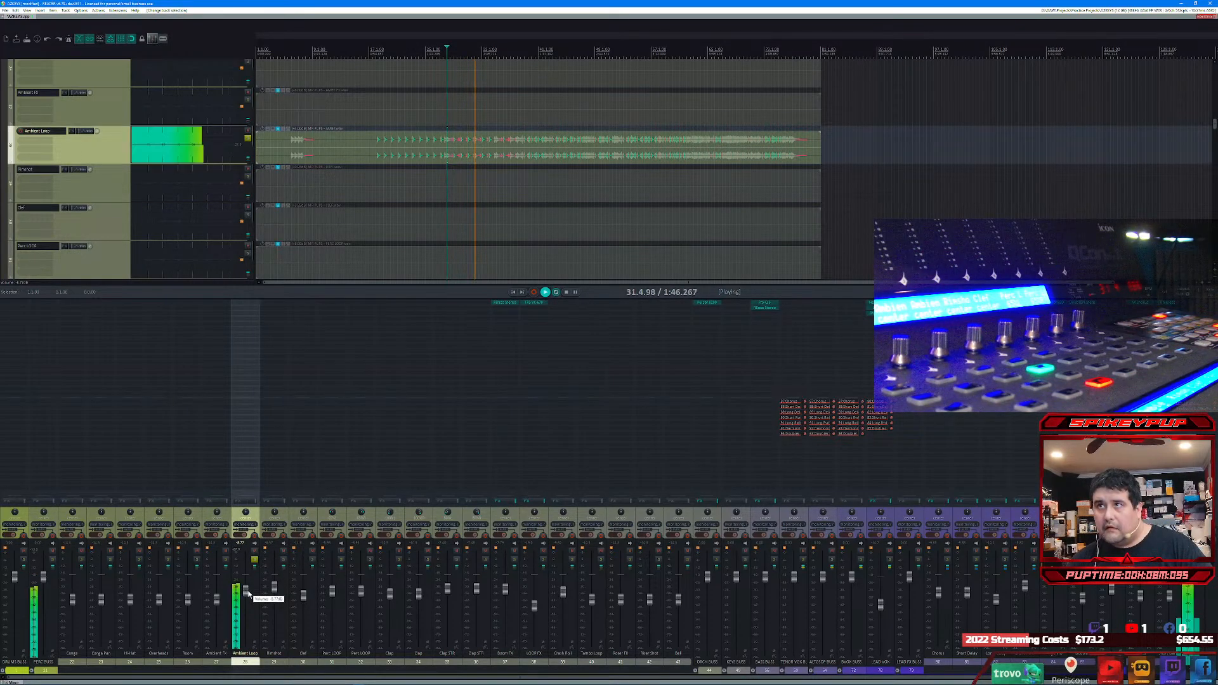
left_click_drag(248, 594, 248, 595)
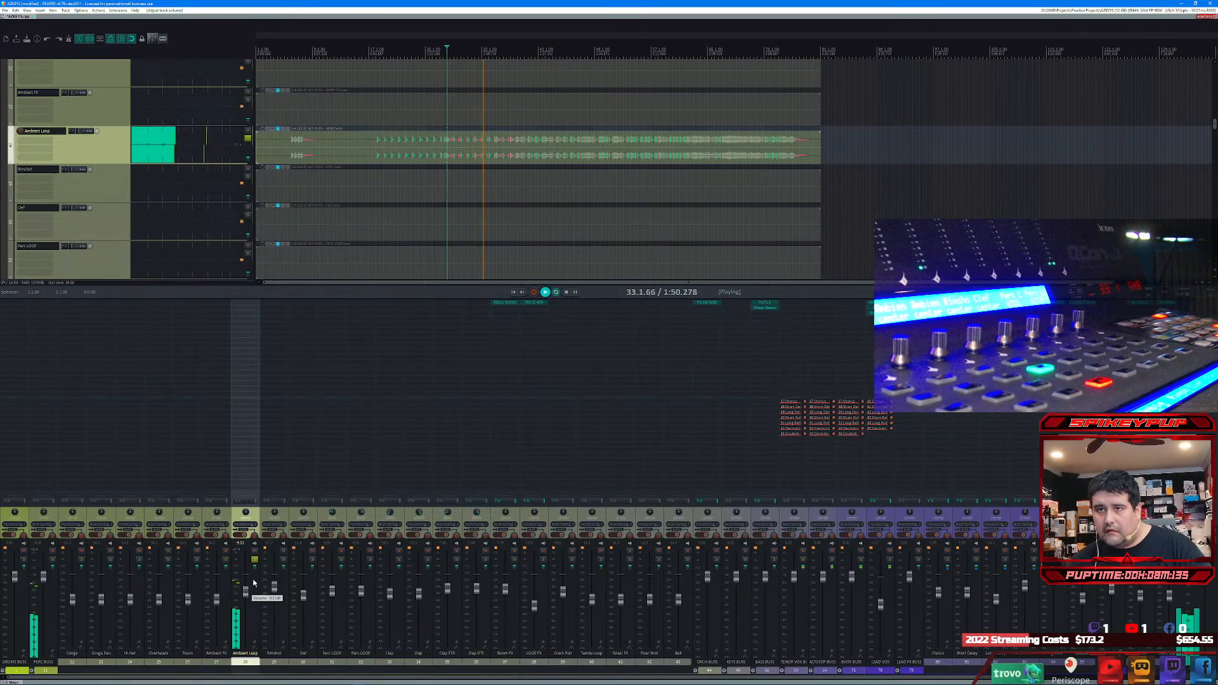
left_click(254, 559)
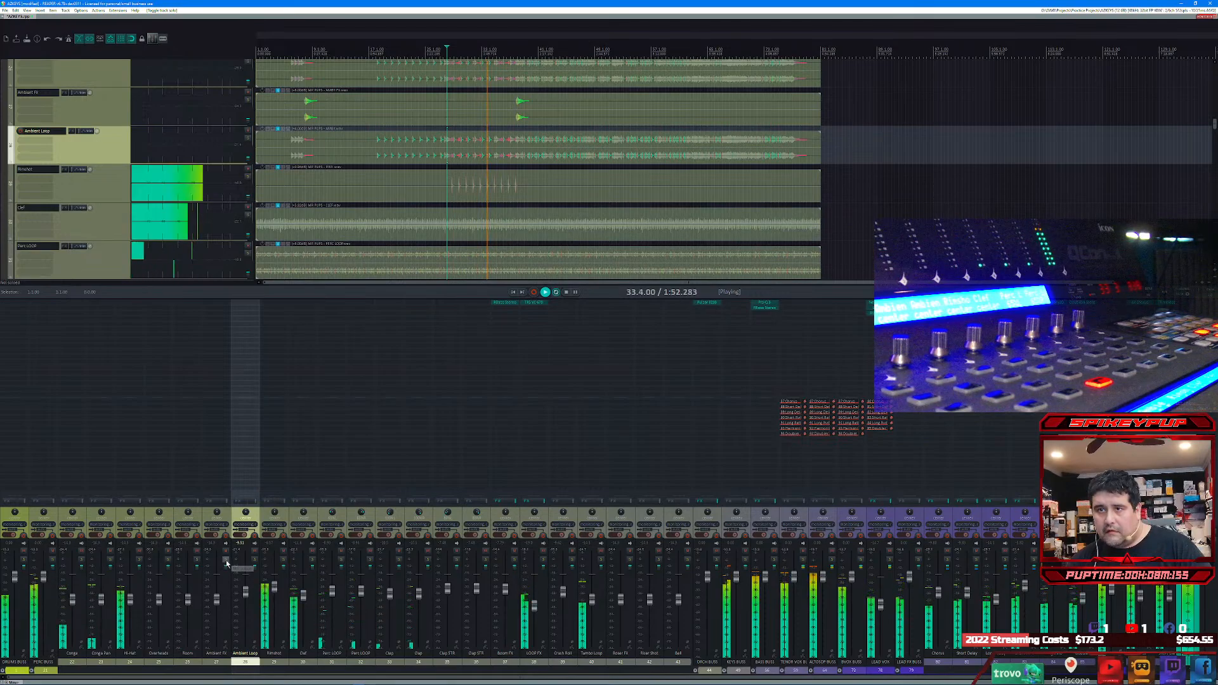
Step: Solo Ambient FX from just before its second hit, raise its volume, and fine-tune the level with its solo off
left_click(226, 563)
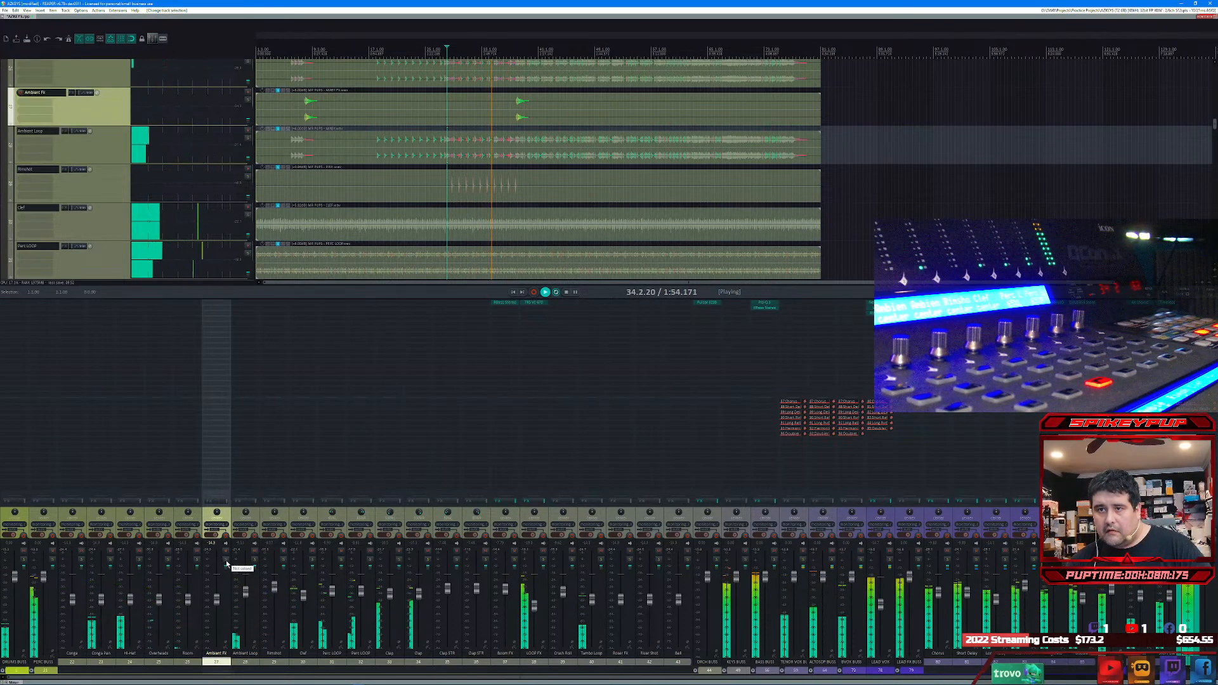
left_click(227, 561)
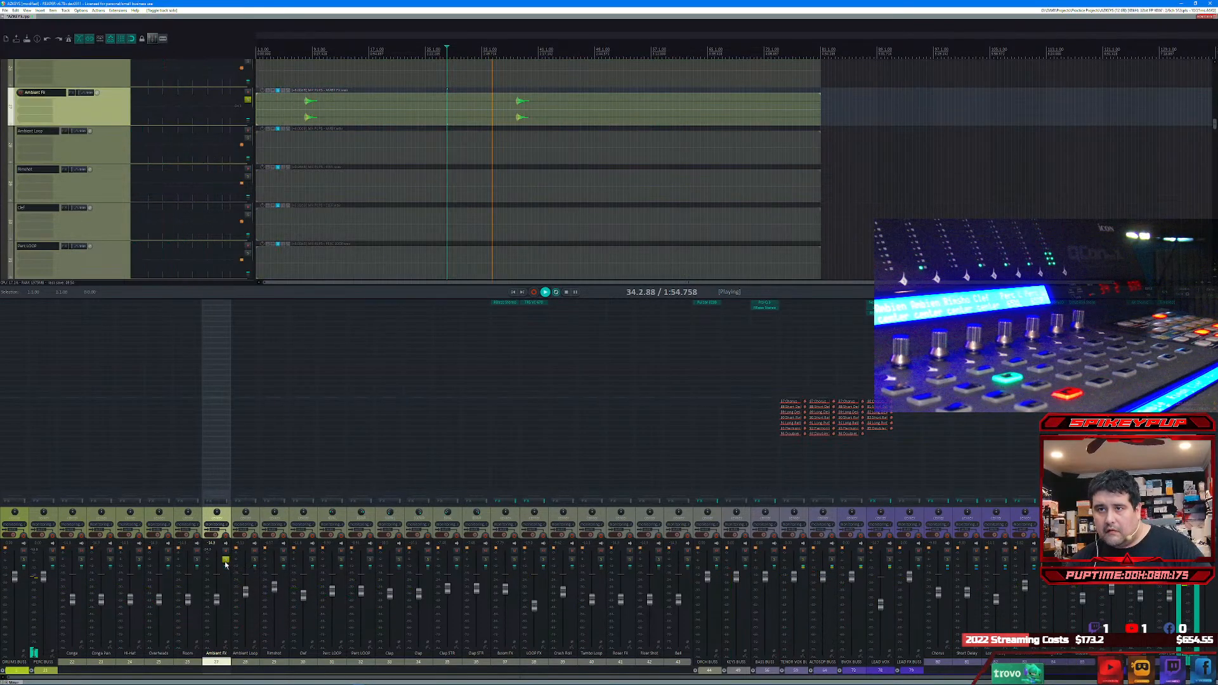
left_click(514, 52)
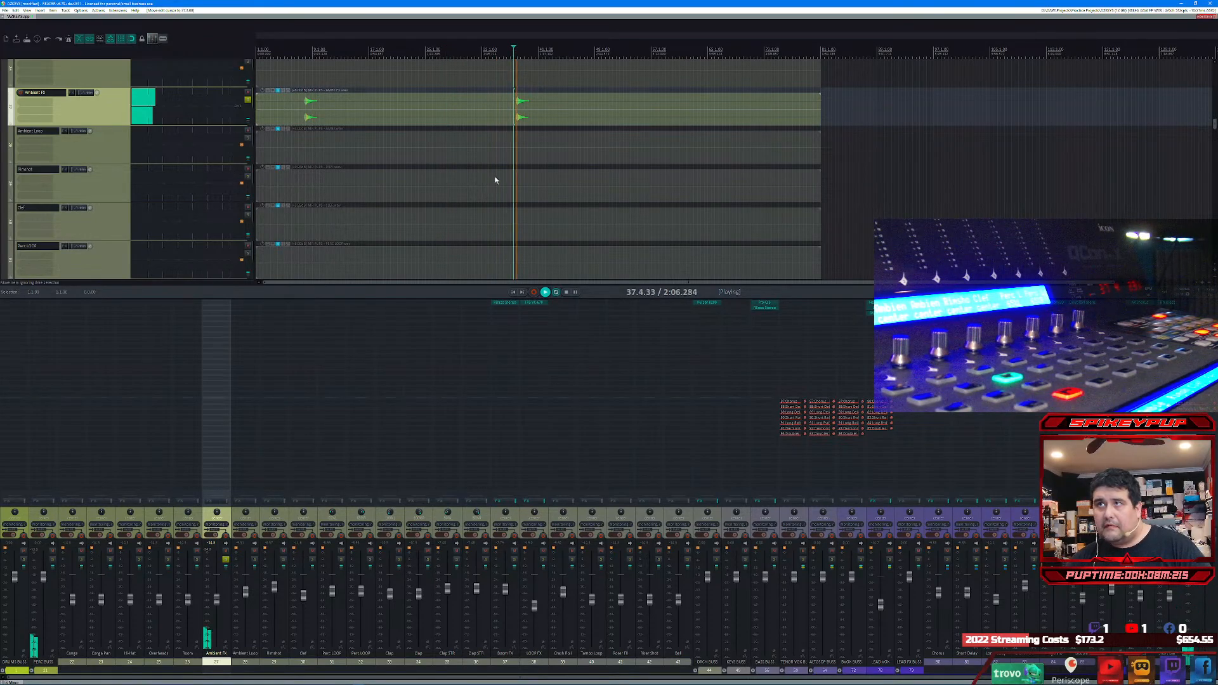
left_click_drag(223, 599, 222, 587)
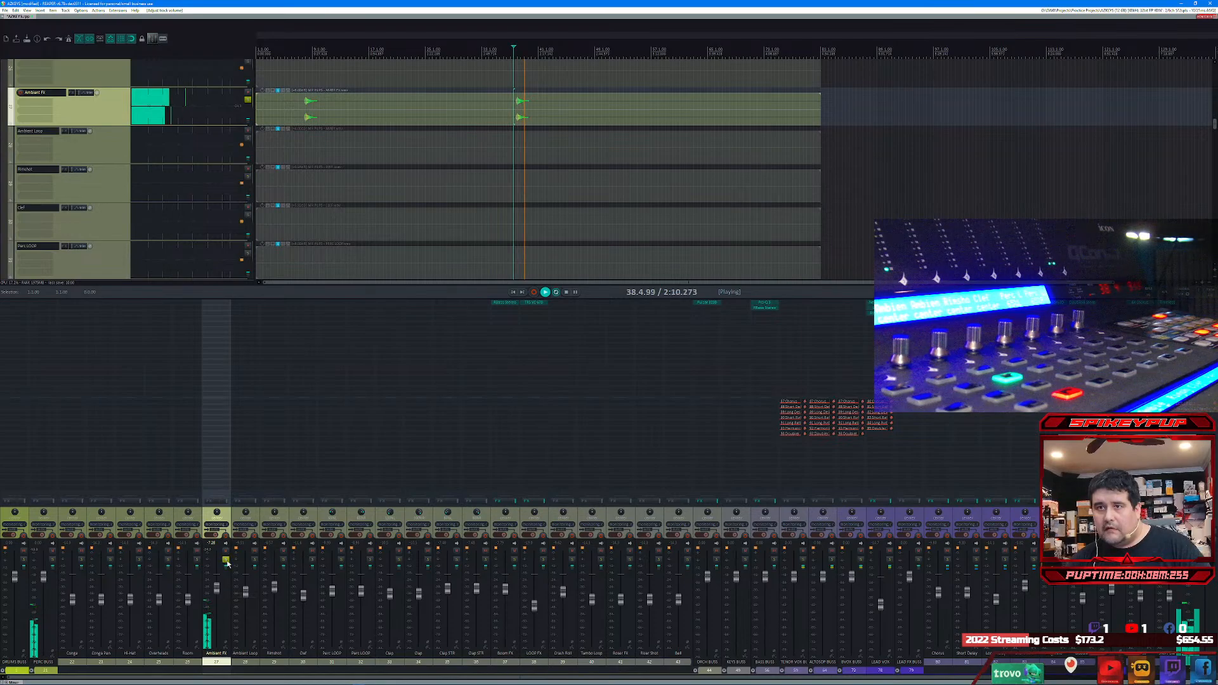
left_click(226, 560)
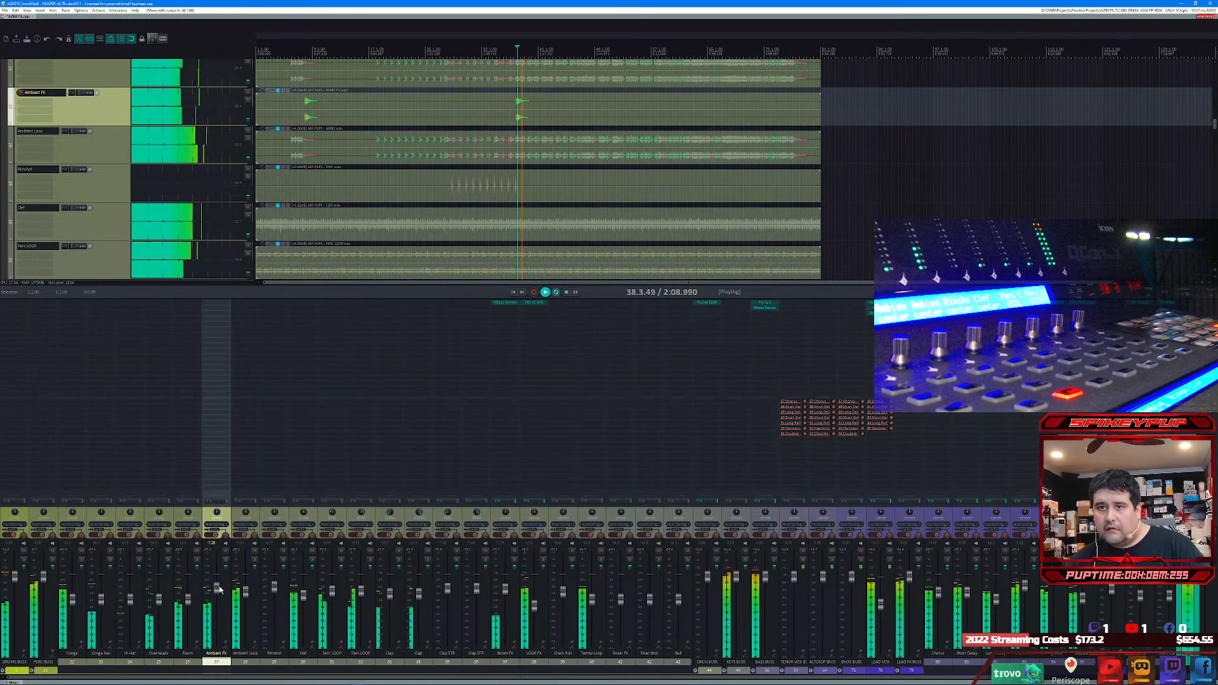
scroll(219, 591, "up", 3)
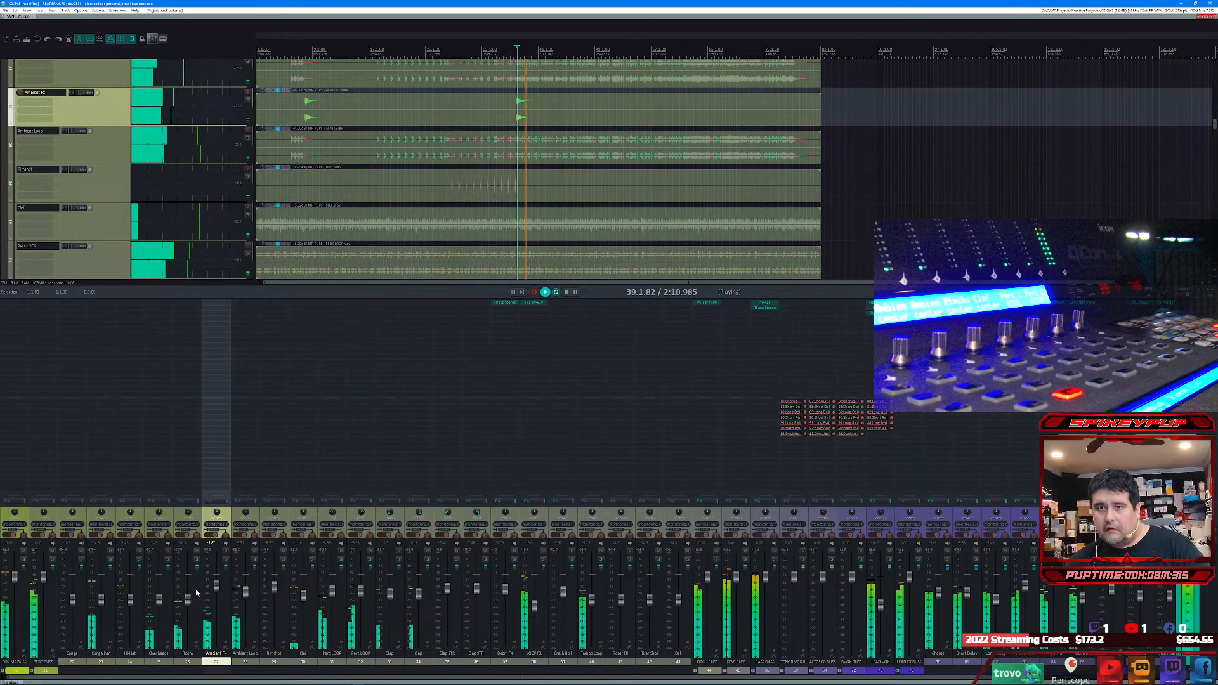
Step: Raise the volumes of the Room and Overheads tracks in turn while each is soloed, leaving only Overheads soloed
left_click(197, 560)
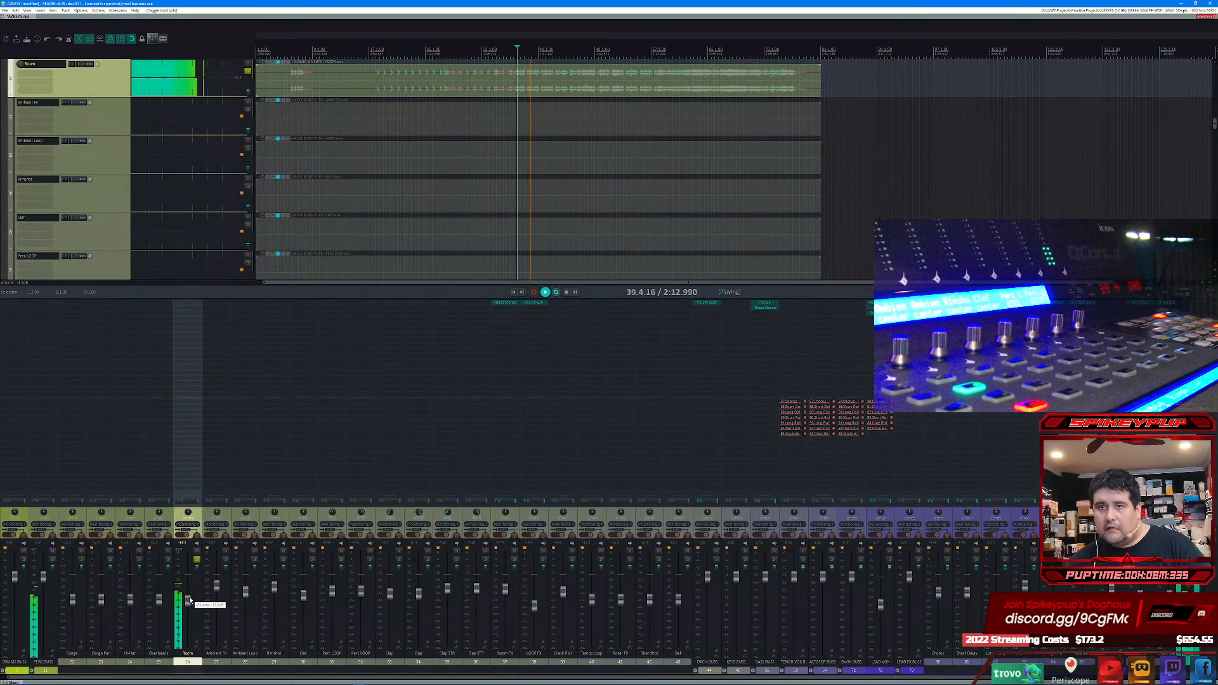
left_click_drag(189, 600, 194, 587)
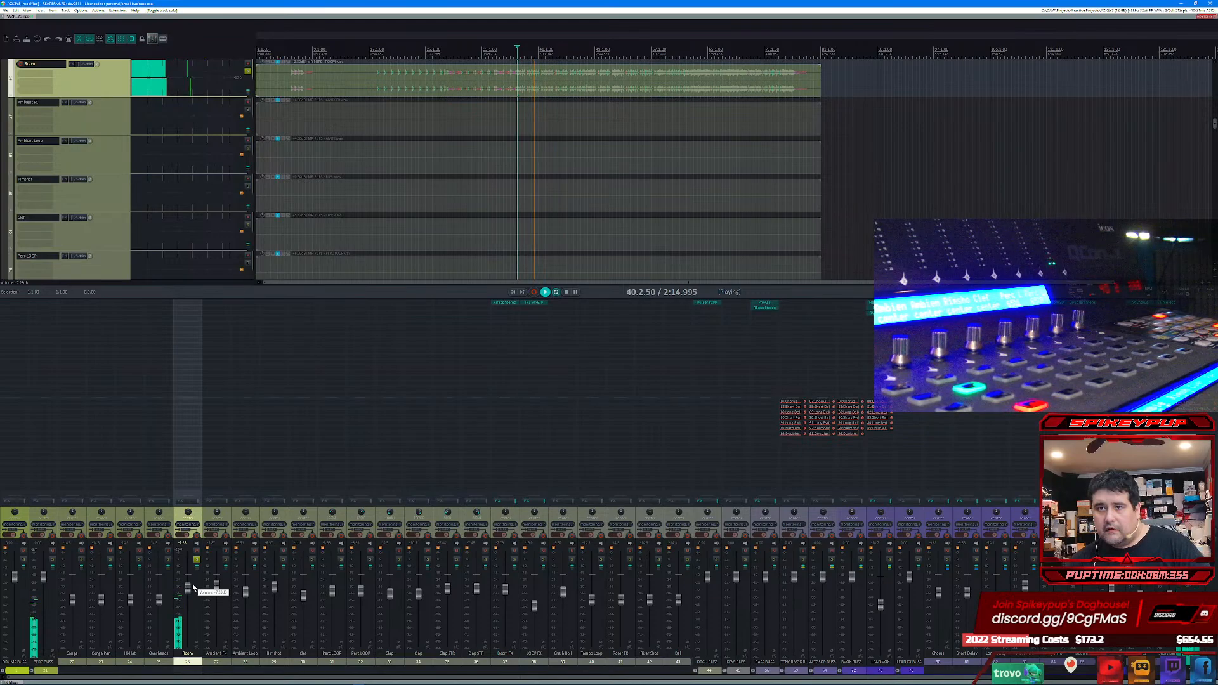
left_click(168, 561)
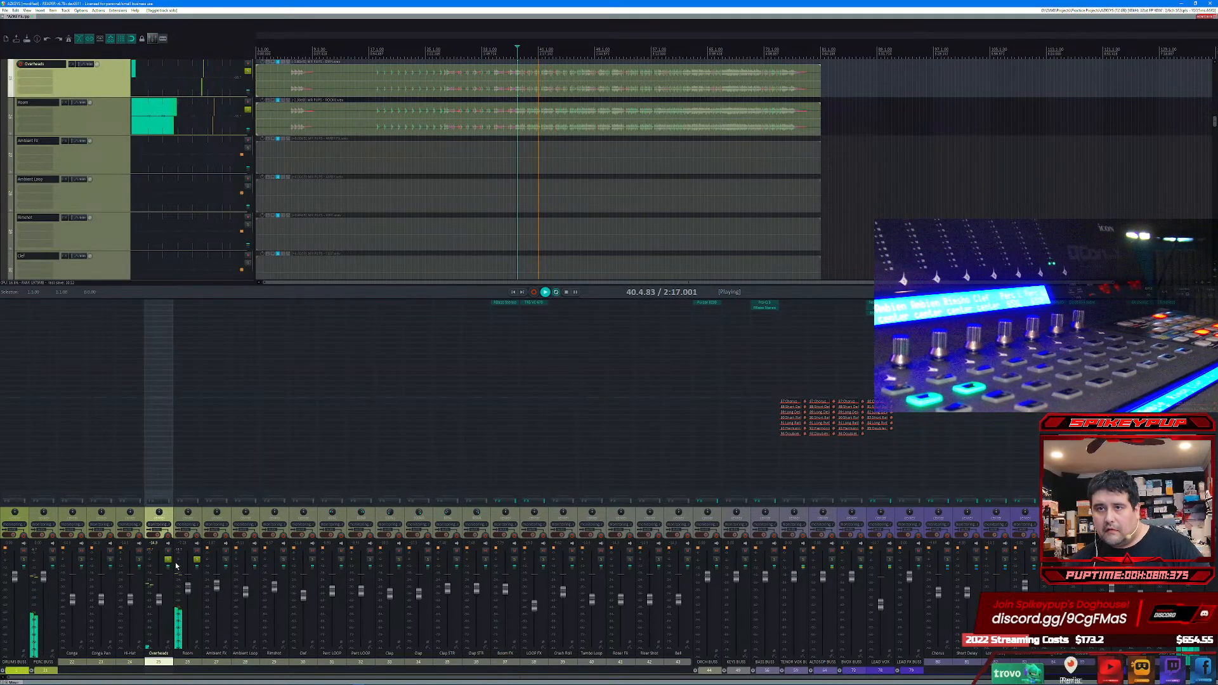
left_click(197, 562)
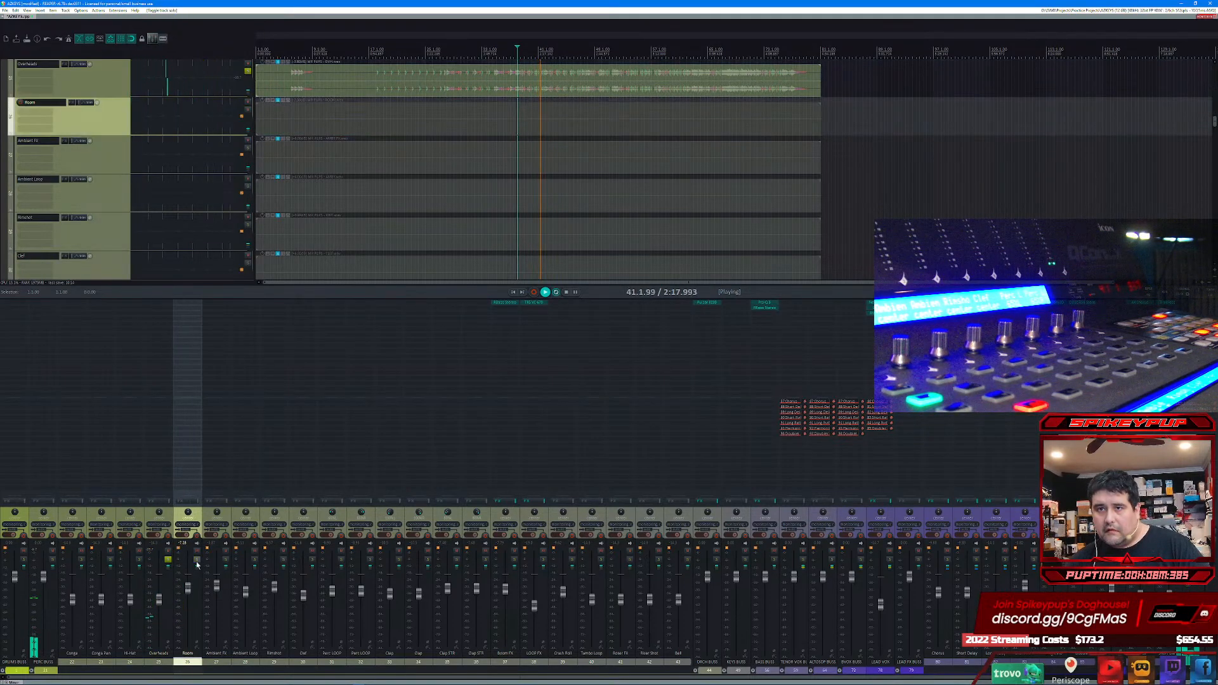
left_click(159, 597)
left_click_drag(159, 597, 162, 586)
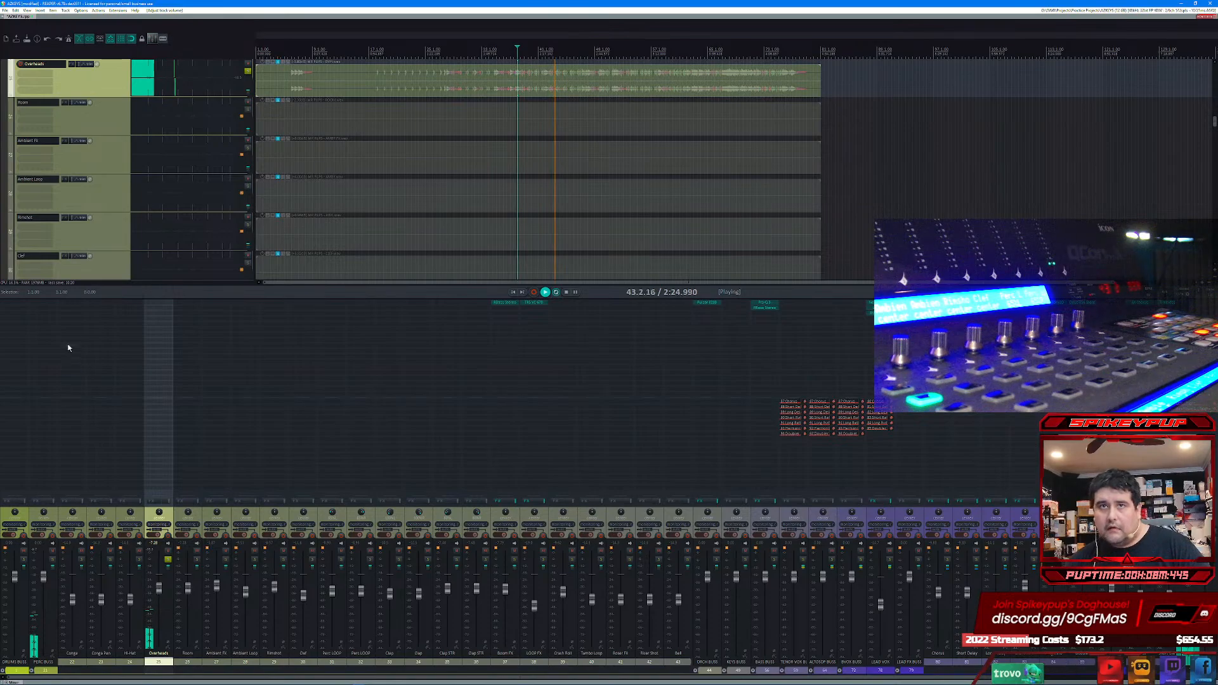
Step: Add the NoiseAsh Need 533 equalizer to PERC BUSS and load its DR - Perc factory preset
double_click(47, 304)
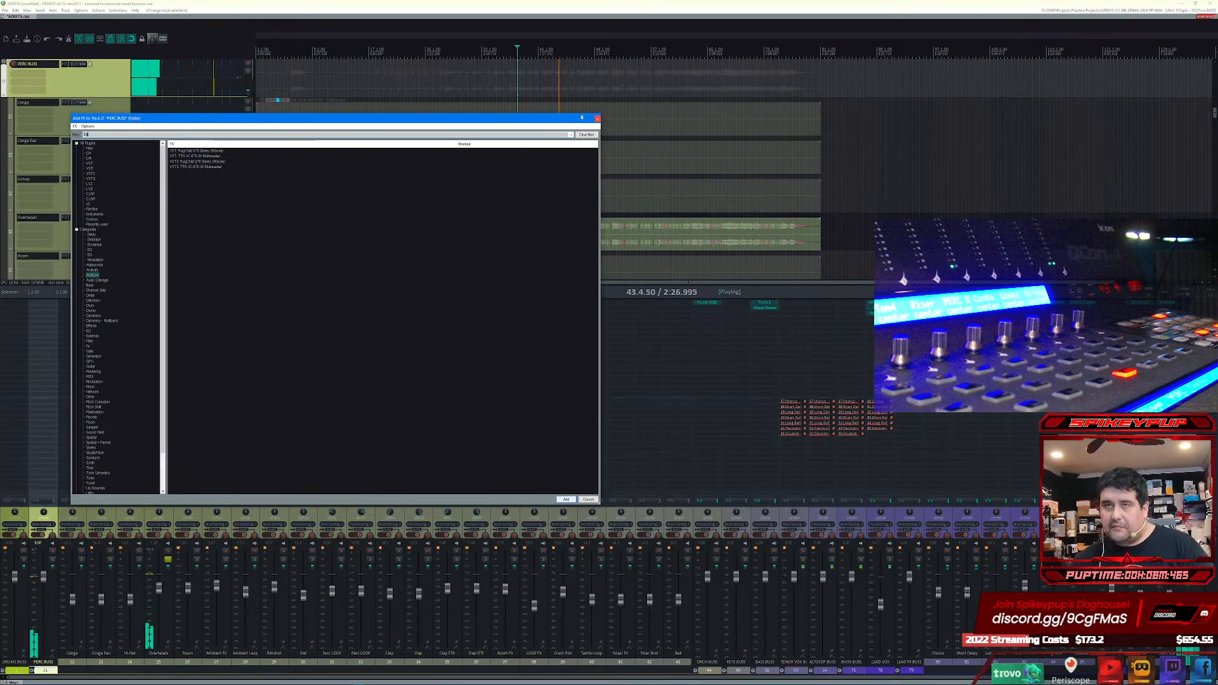
type("533")
left_click(567, 500)
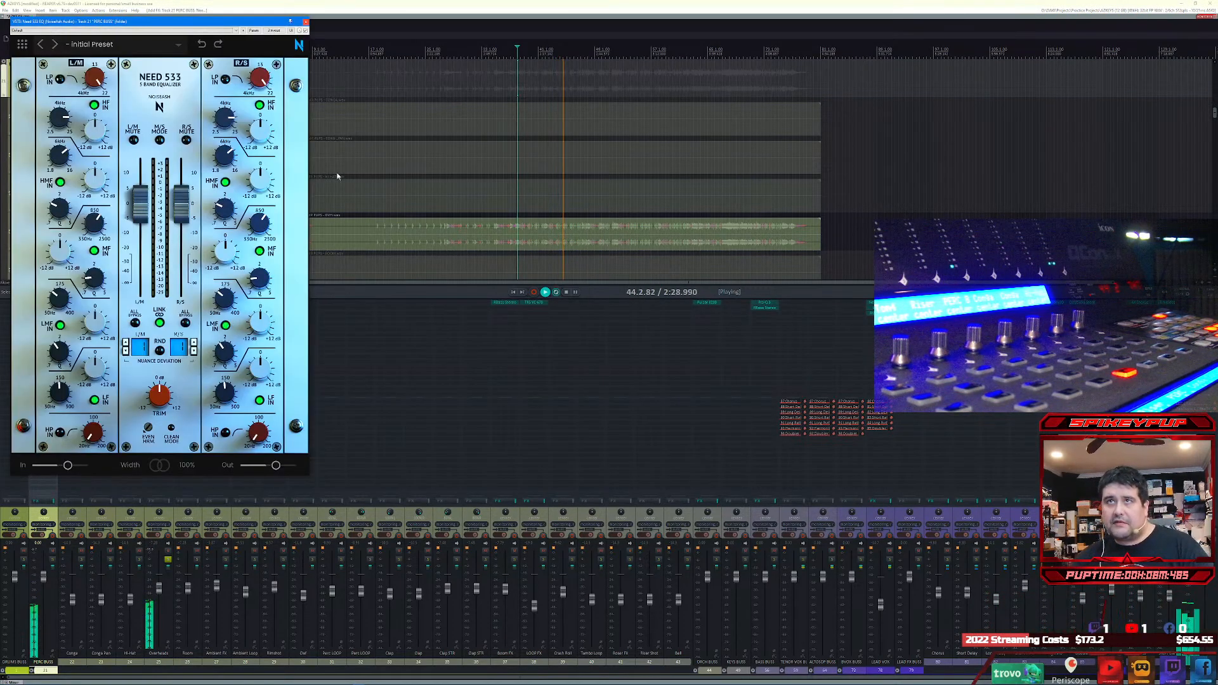
left_click(92, 44)
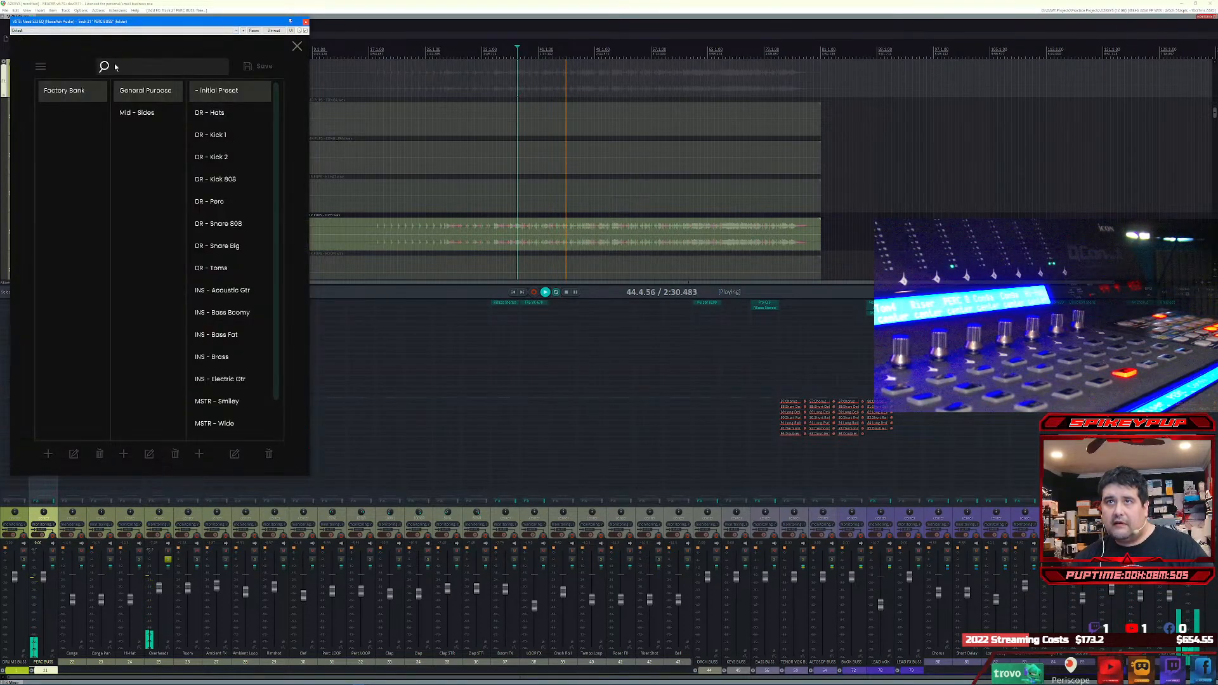
left_click(217, 204)
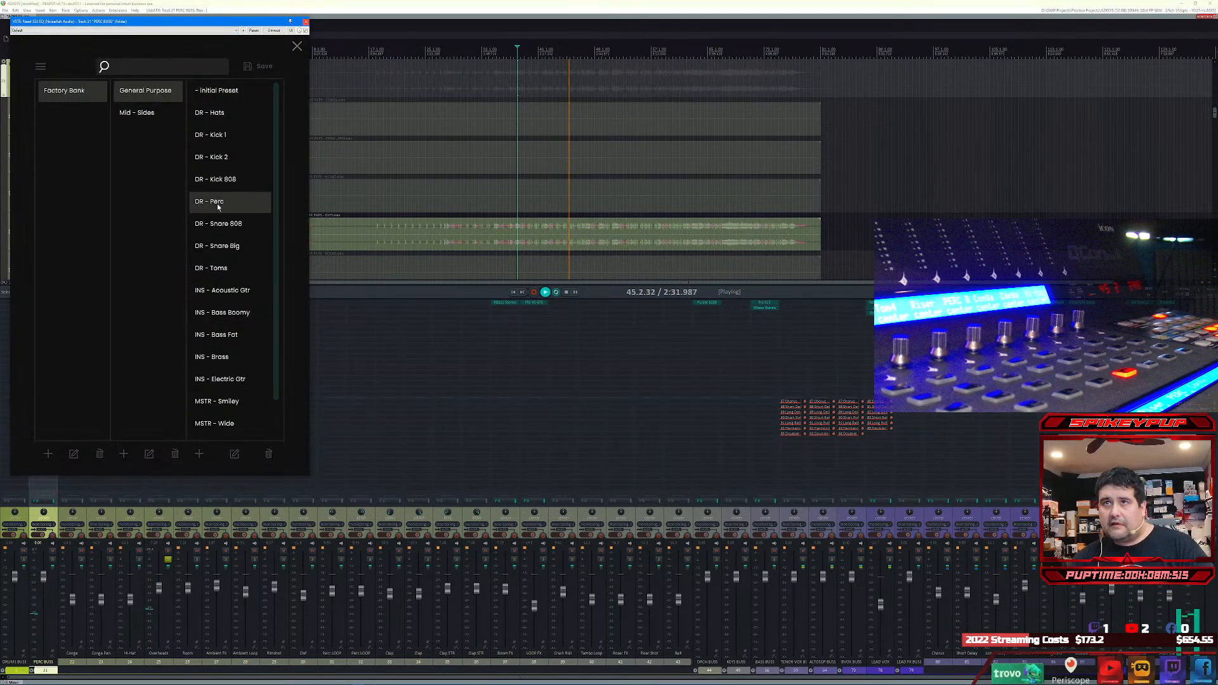
left_click(296, 47)
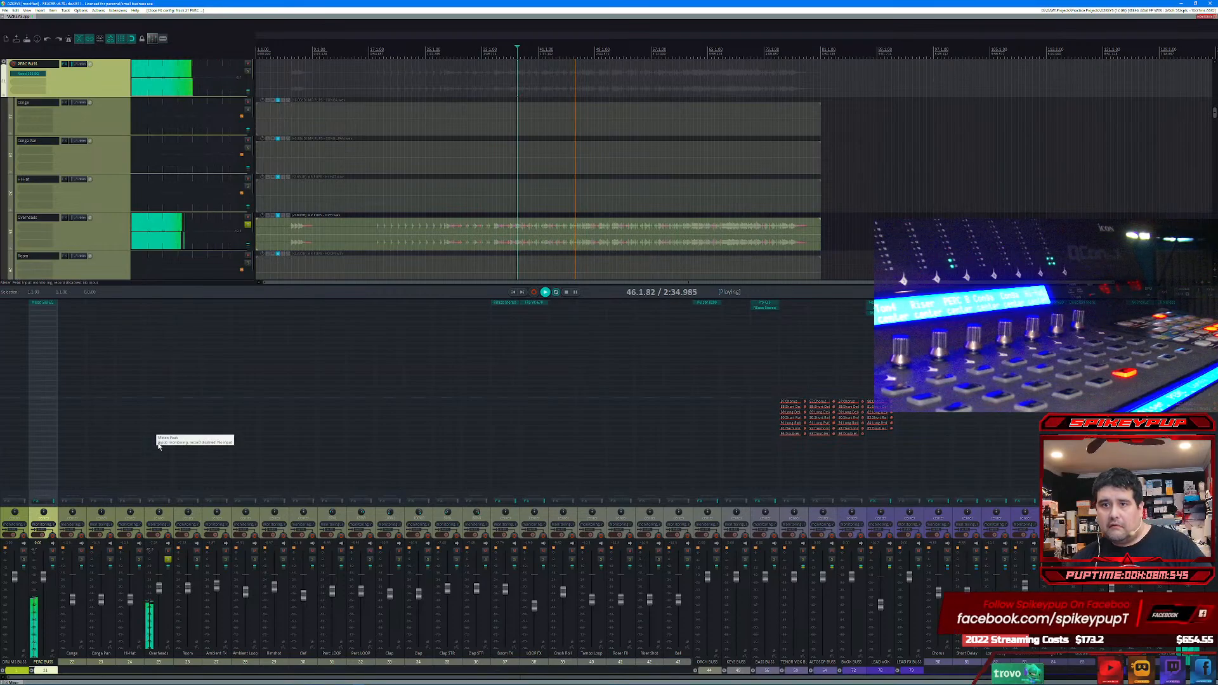
Step: Solo Hi-Hat and Conga Pan in place of Overheads, and raise both tracks' volumes slightly
left_click(139, 561)
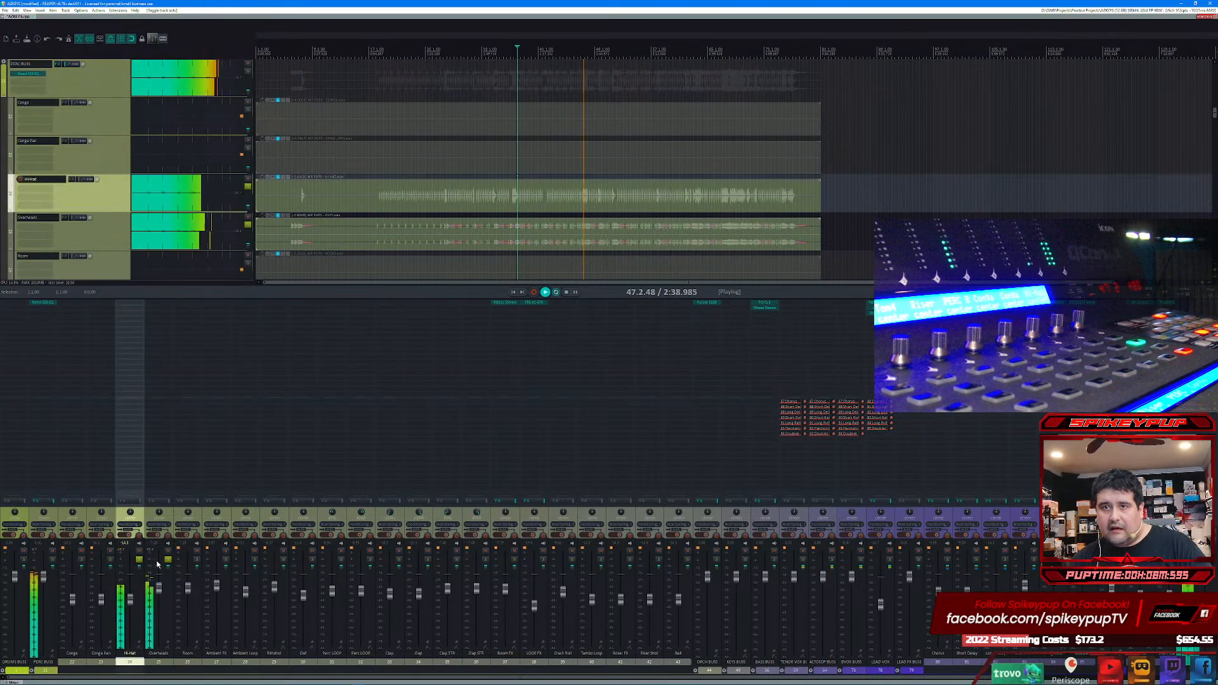
left_click(168, 560)
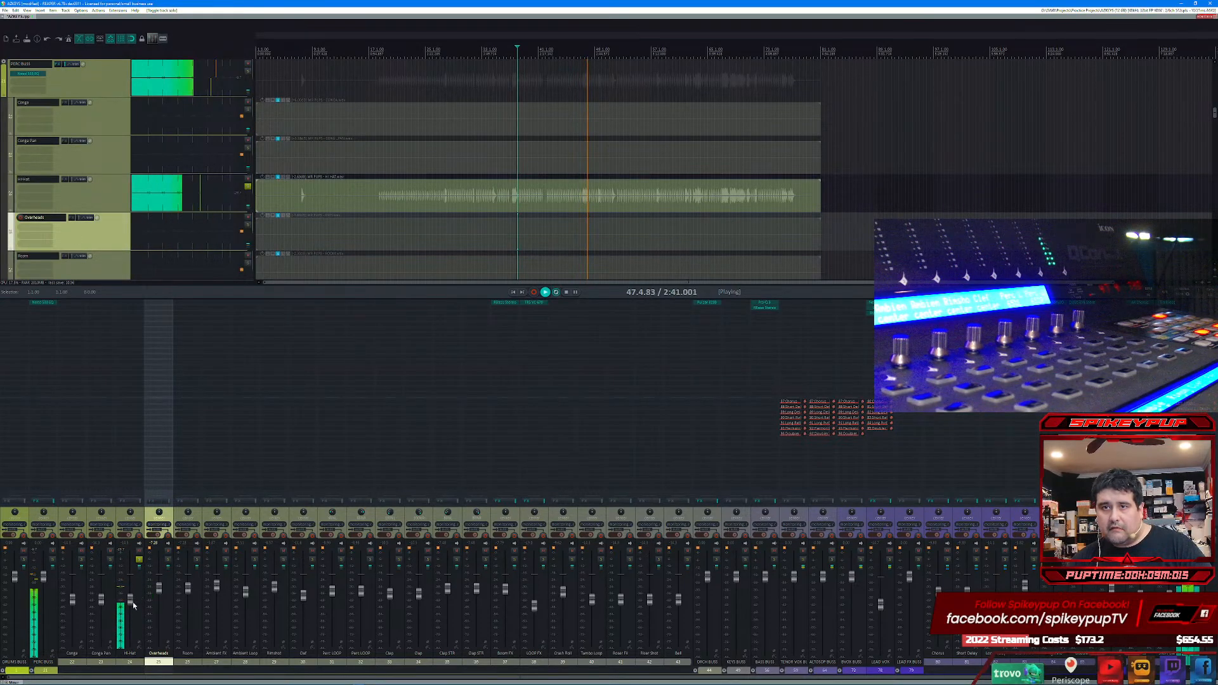
left_click(111, 561)
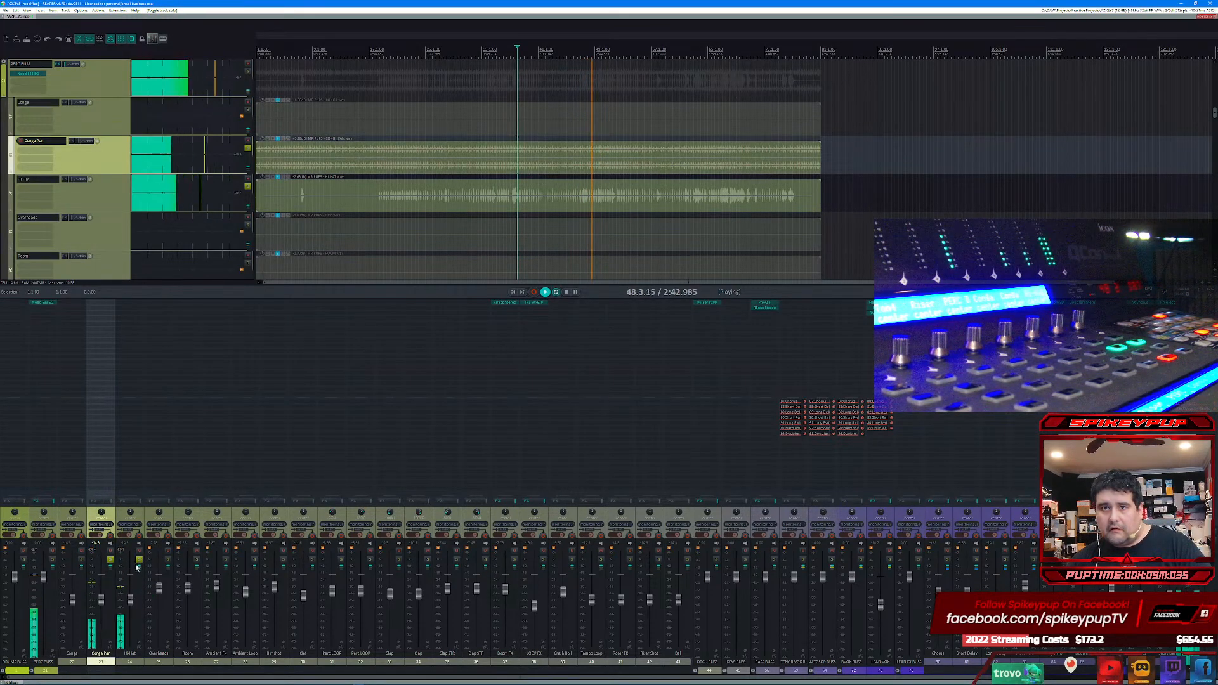
left_click(130, 598)
left_click_drag(132, 599, 132, 597)
left_click(102, 599)
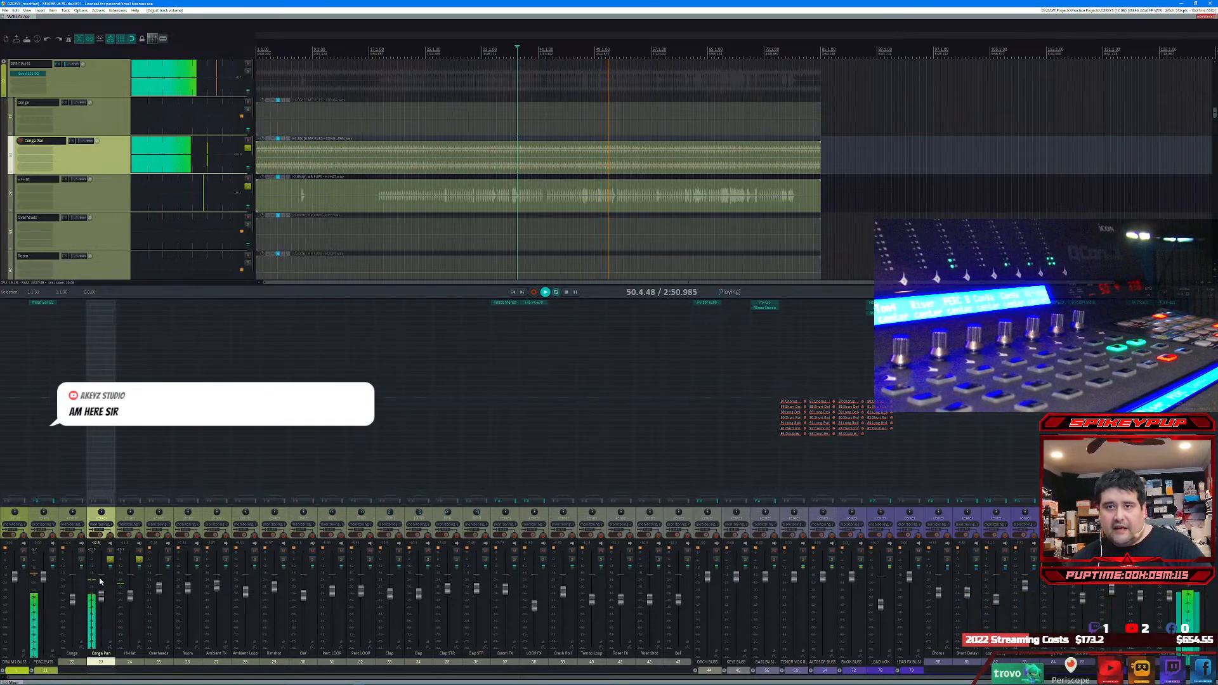
Step: Solo the Conga track and raise its volume, then clear the Conga, Conga Pan and Hi-Hat solos and stop playback
left_click(81, 559)
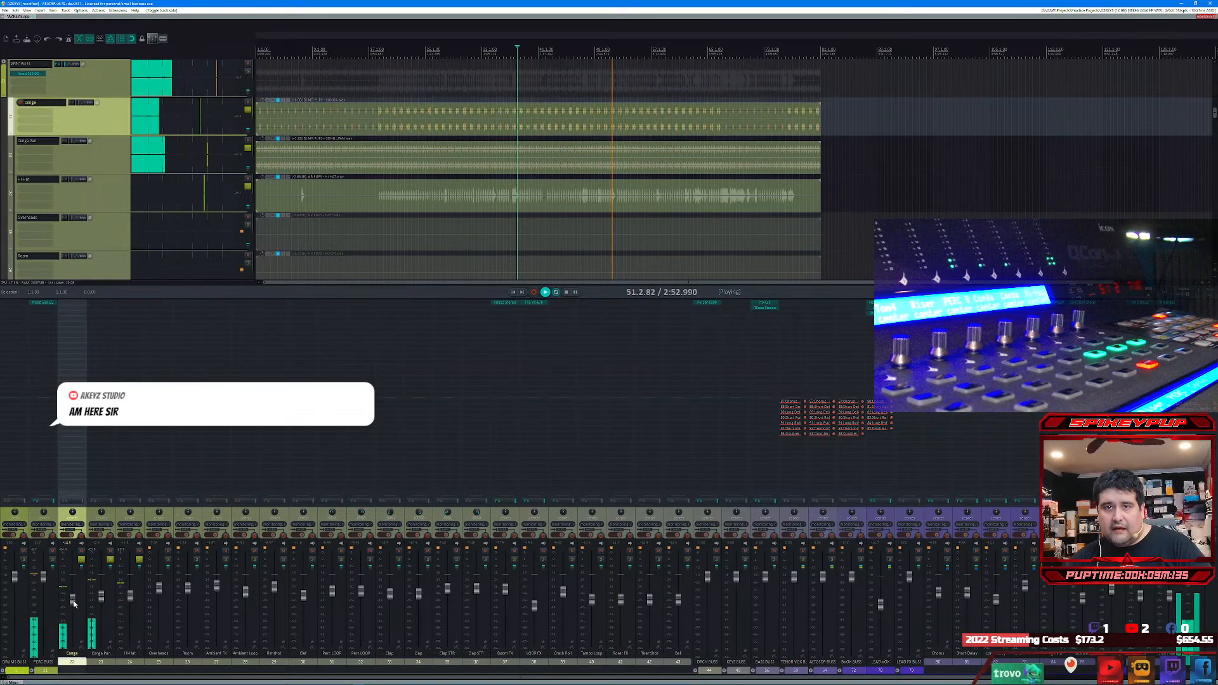
left_click_drag(74, 601, 74, 594)
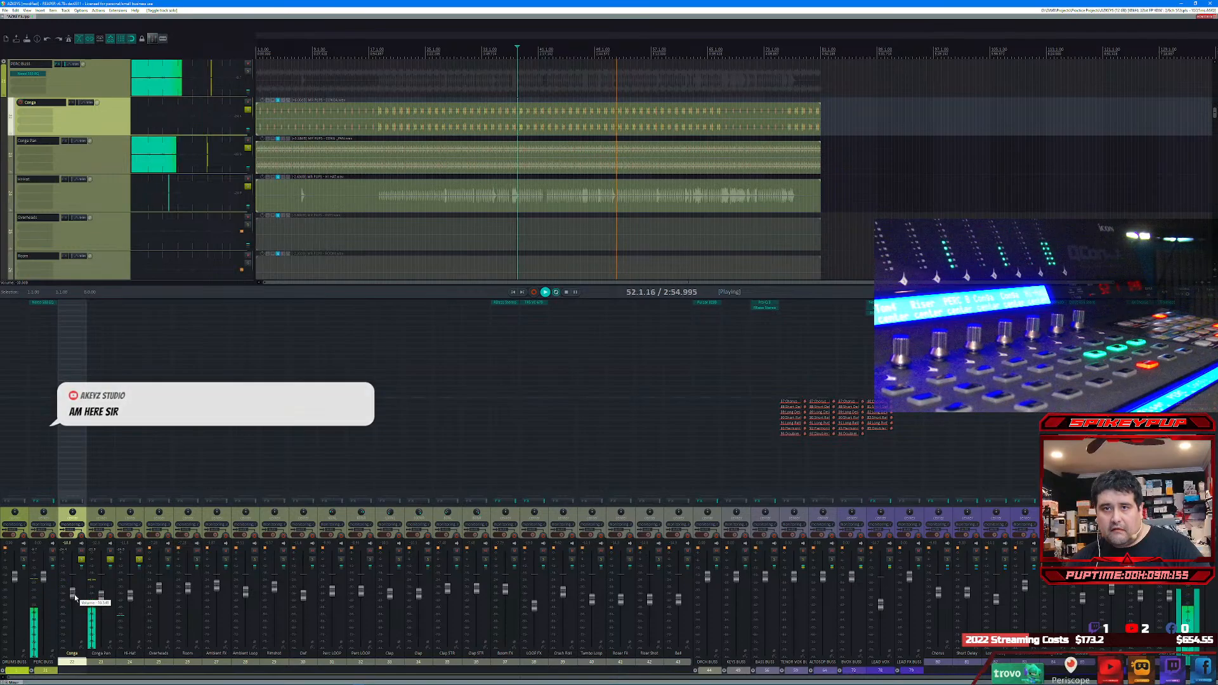
left_click(82, 560)
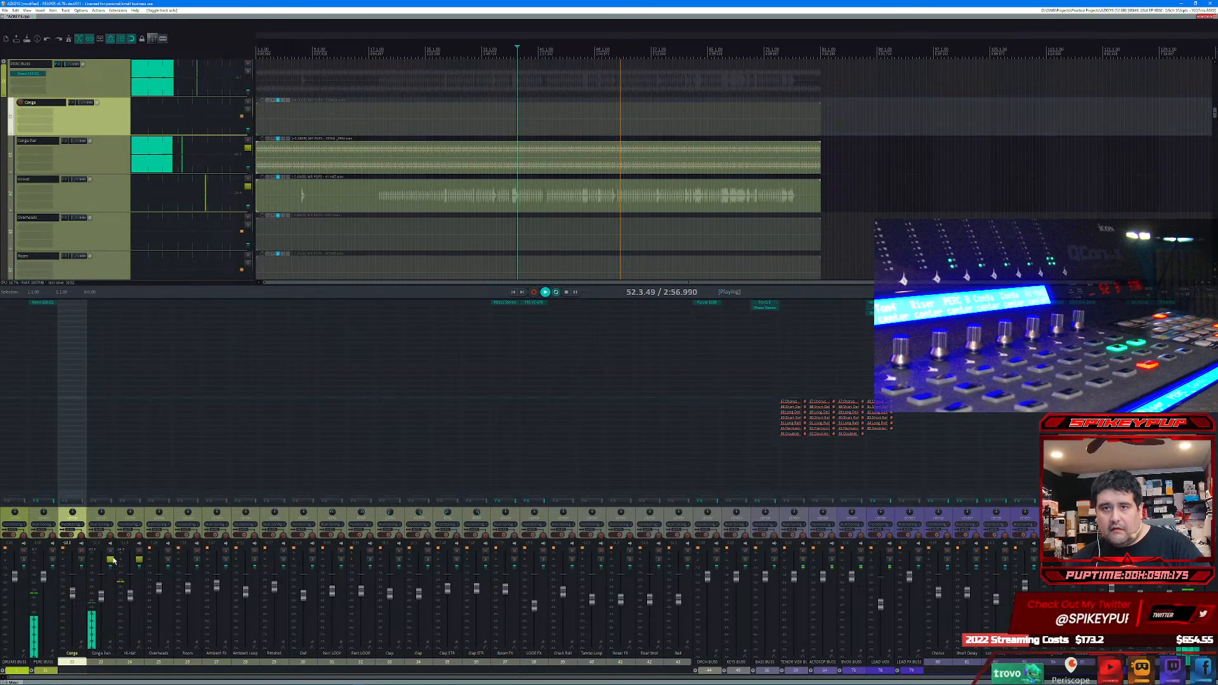
left_click(110, 559)
left_click(139, 560)
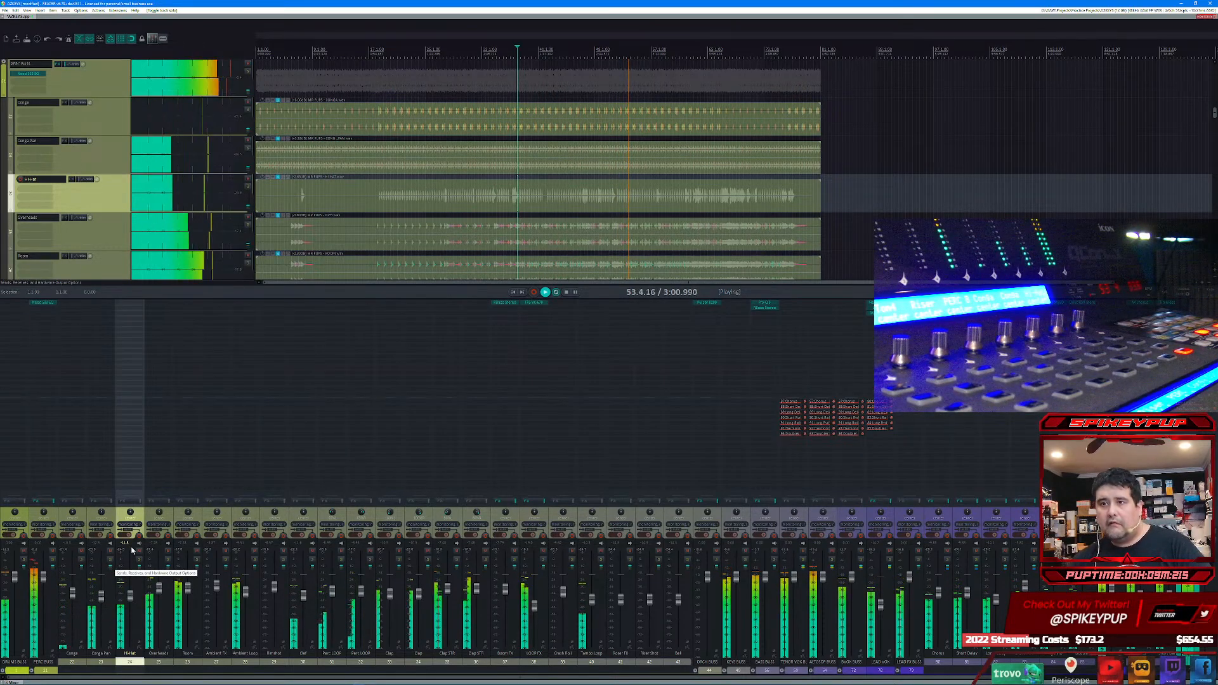
left_click(565, 293)
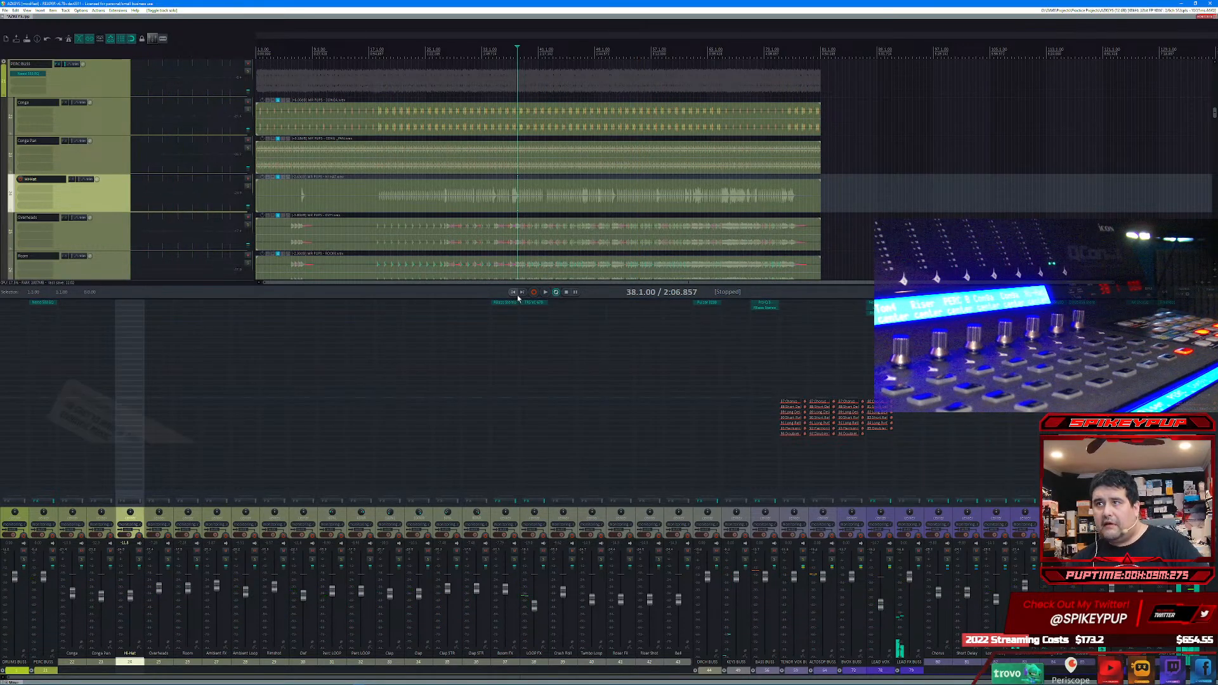
Step: Return to the song's start and look across the mixer from the percussion tracks to the vocal FX buses
left_click(515, 293)
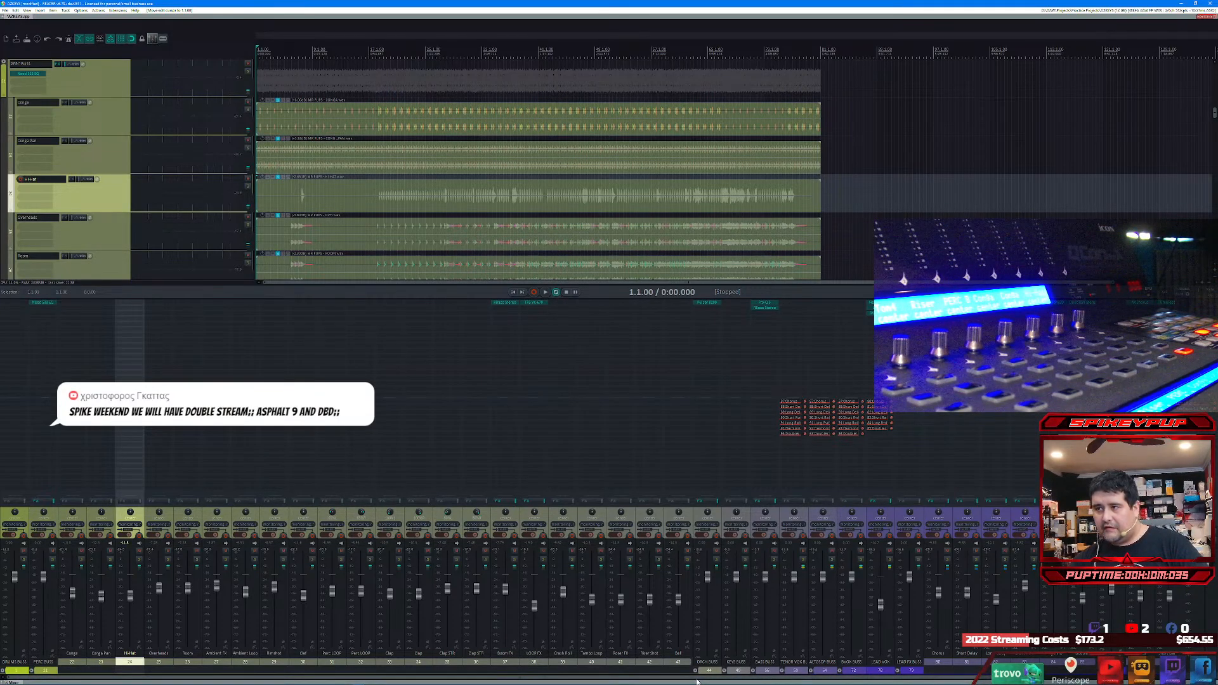
left_click_drag(697, 681, 892, 675)
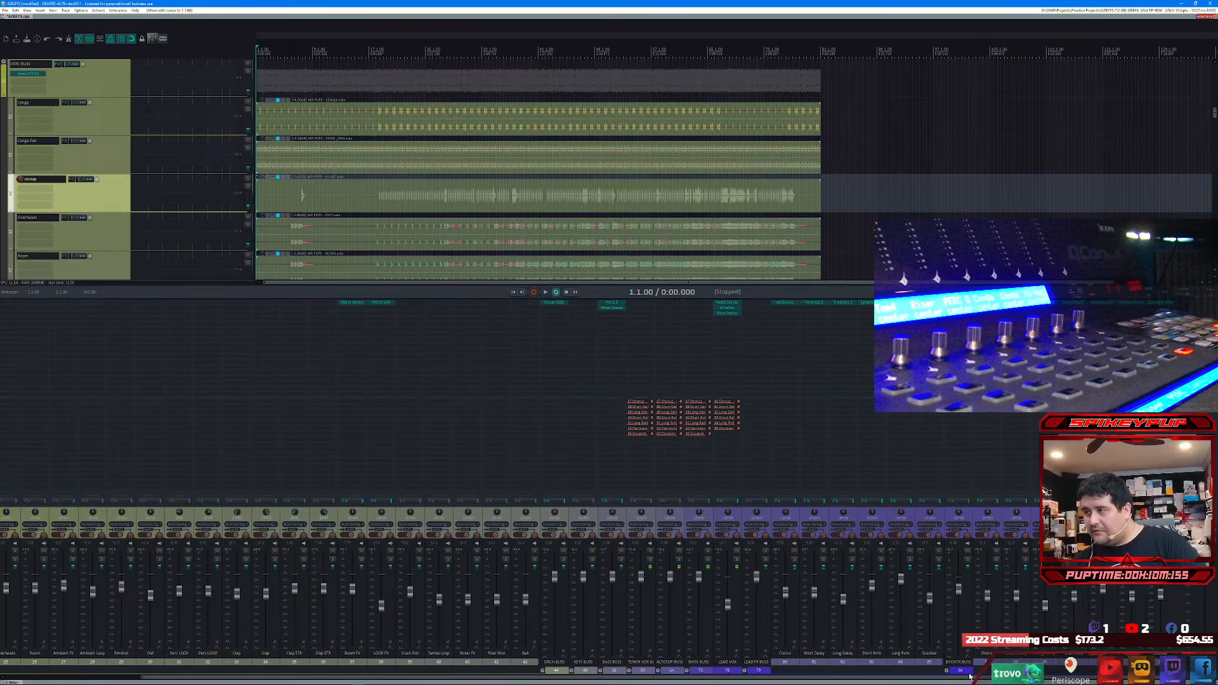
left_click_drag(939, 679, 1003, 660)
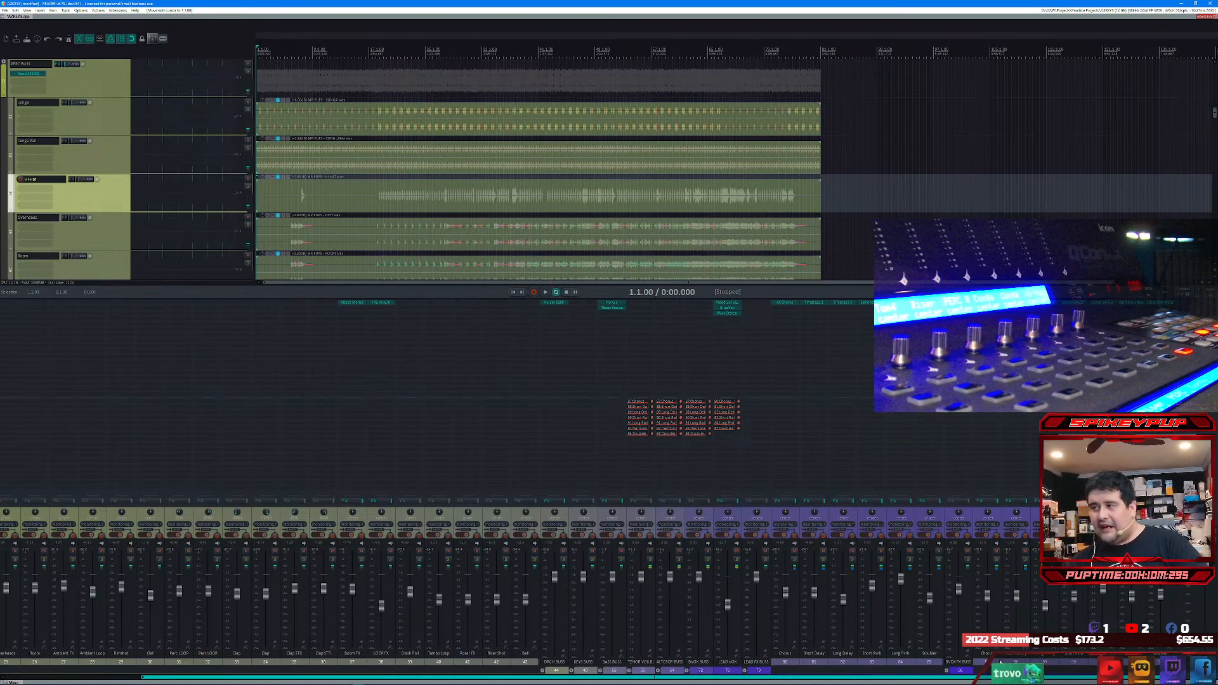
left_click_drag(1001, 661, 692, 678)
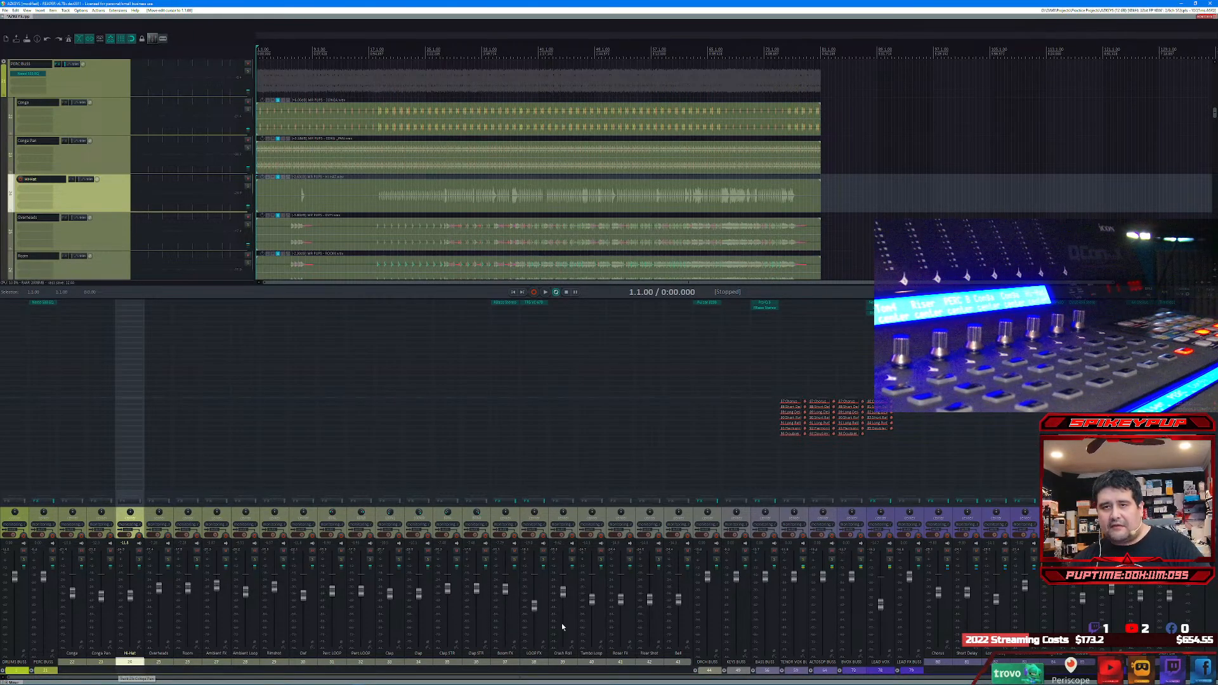
left_click_drag(491, 678, 833, 679)
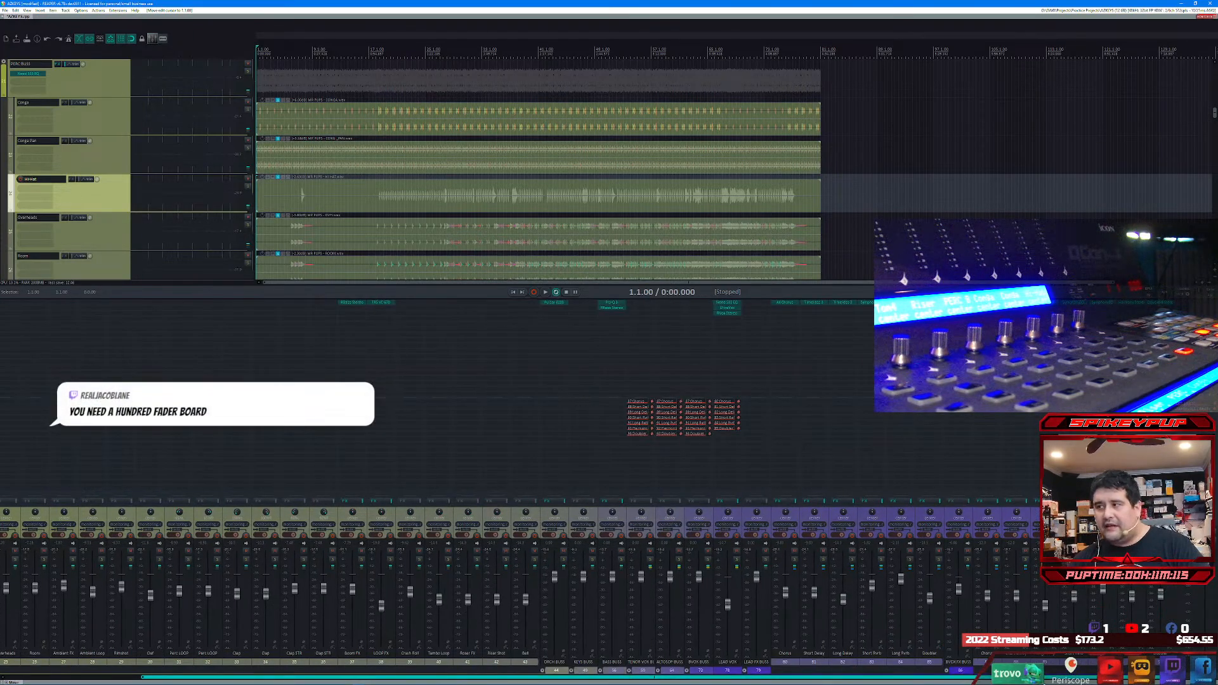
Step: Select LEAD FX BUSS together with the vocal effect tracks after it, and briefly play the song's opening before pausing
left_click(755, 672)
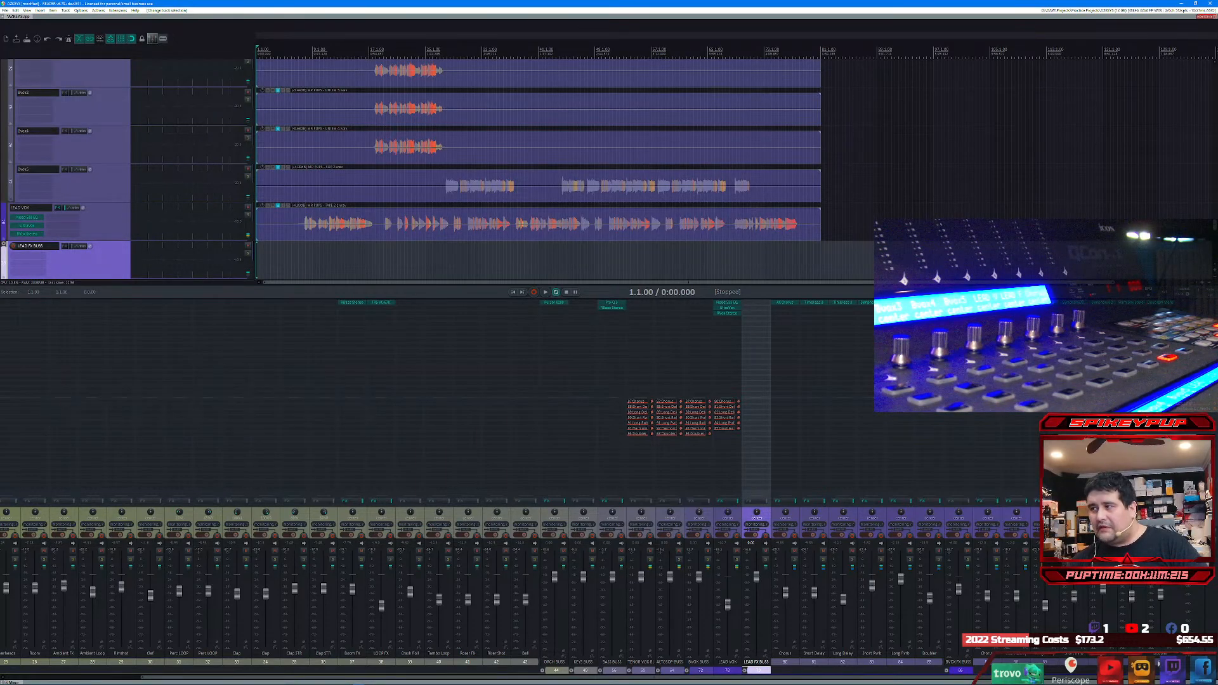
left_click(1160, 663, "shift")
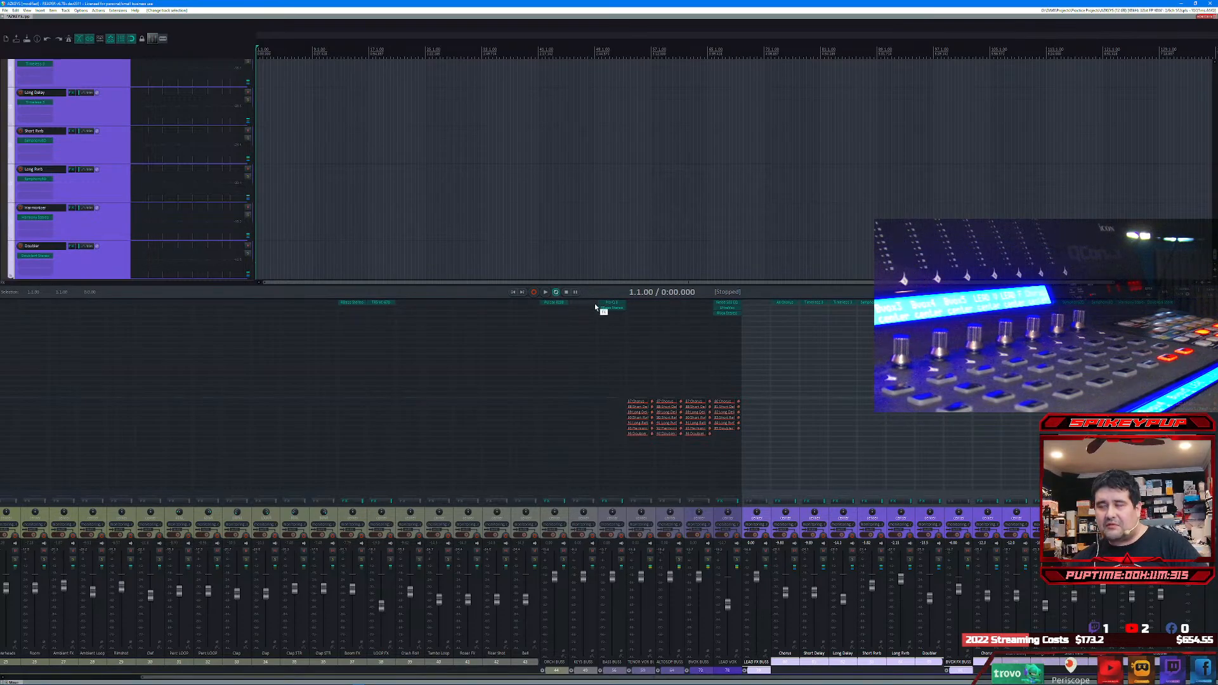
left_click(546, 294)
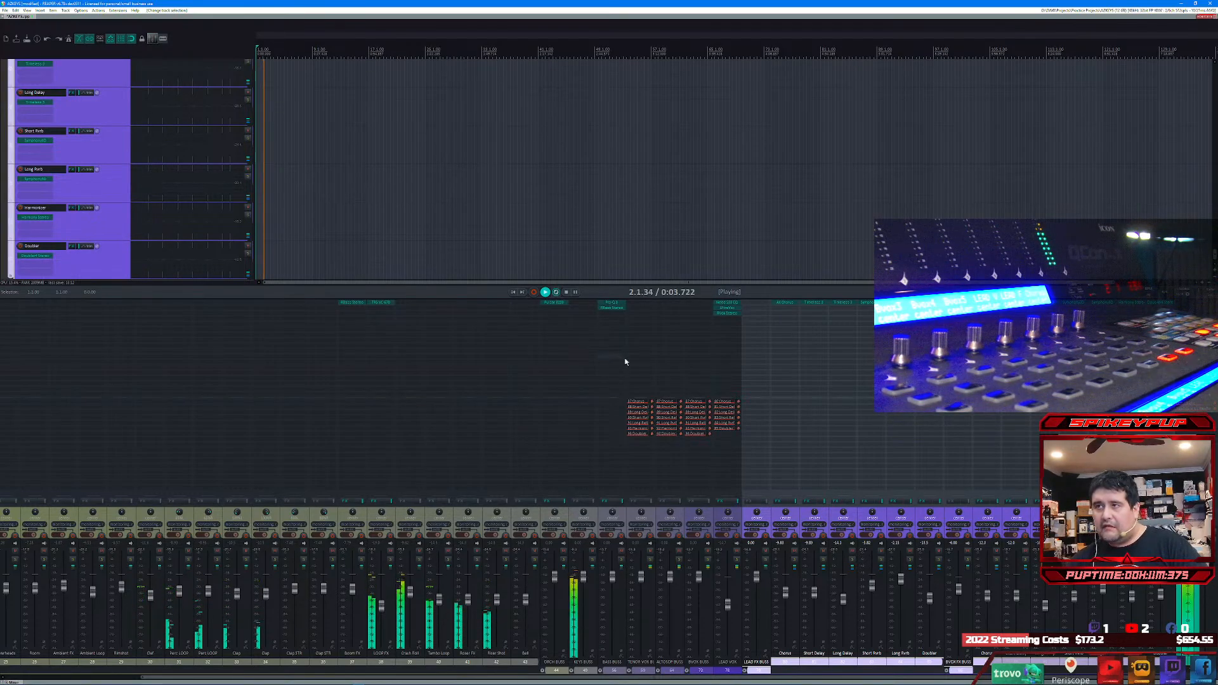
left_click(575, 292)
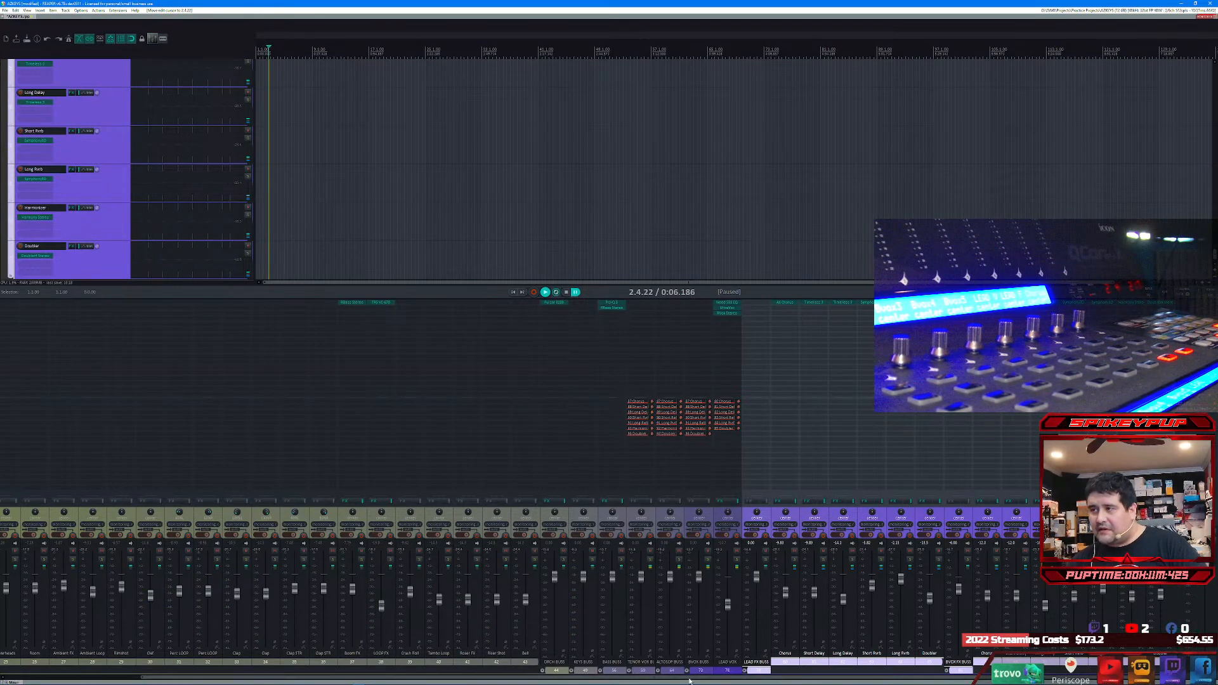
Step: Add a new track, place it directly before ORCH BUSS outside its folder, and name it Perc FX Buss
left_click(542, 671)
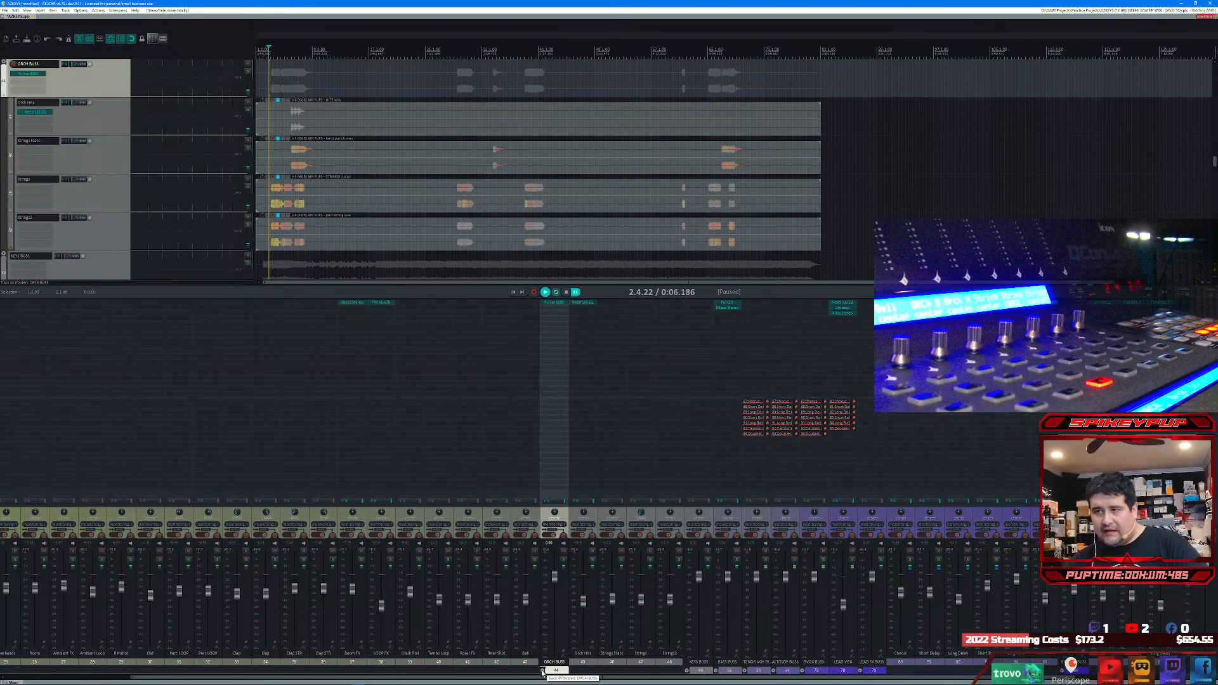
key("ctrl+t")
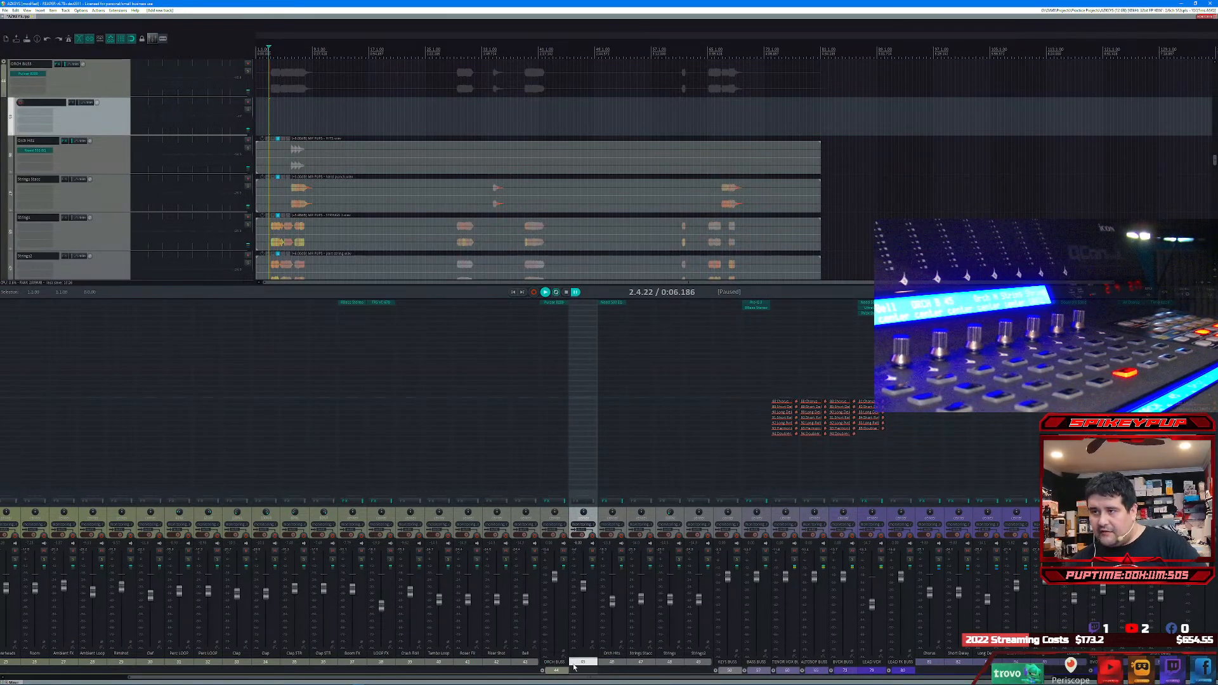
left_click_drag(555, 670, 554, 670)
double_click(554, 662)
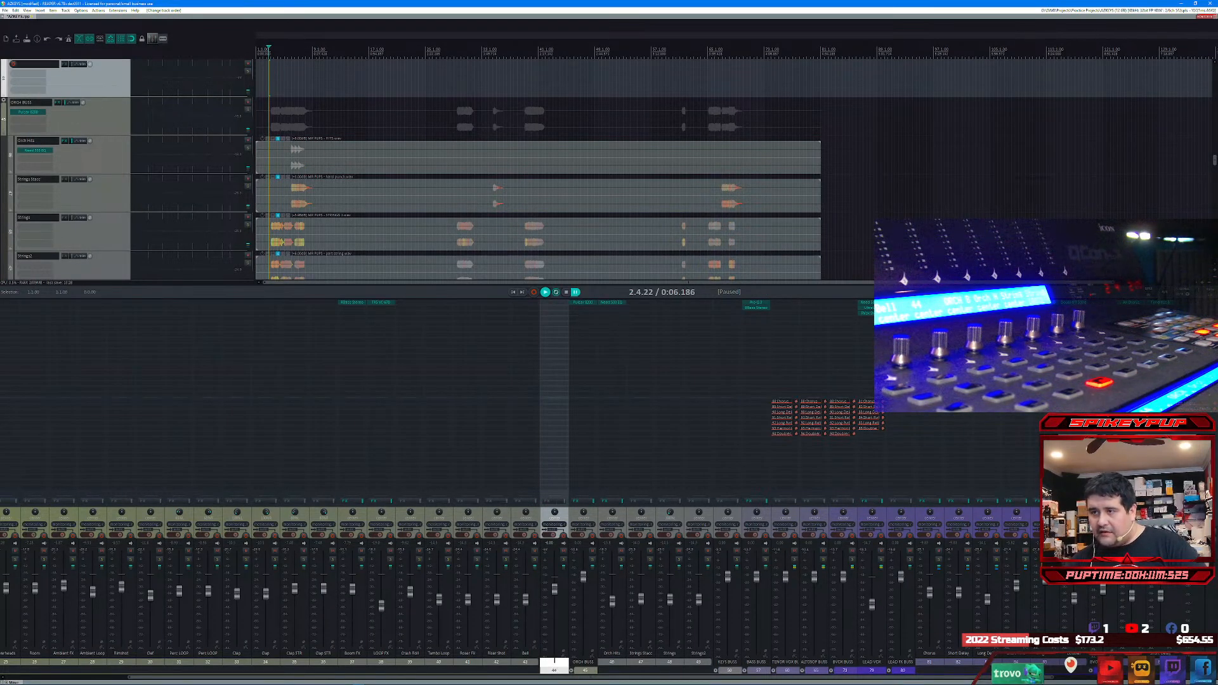
type("Perc F")
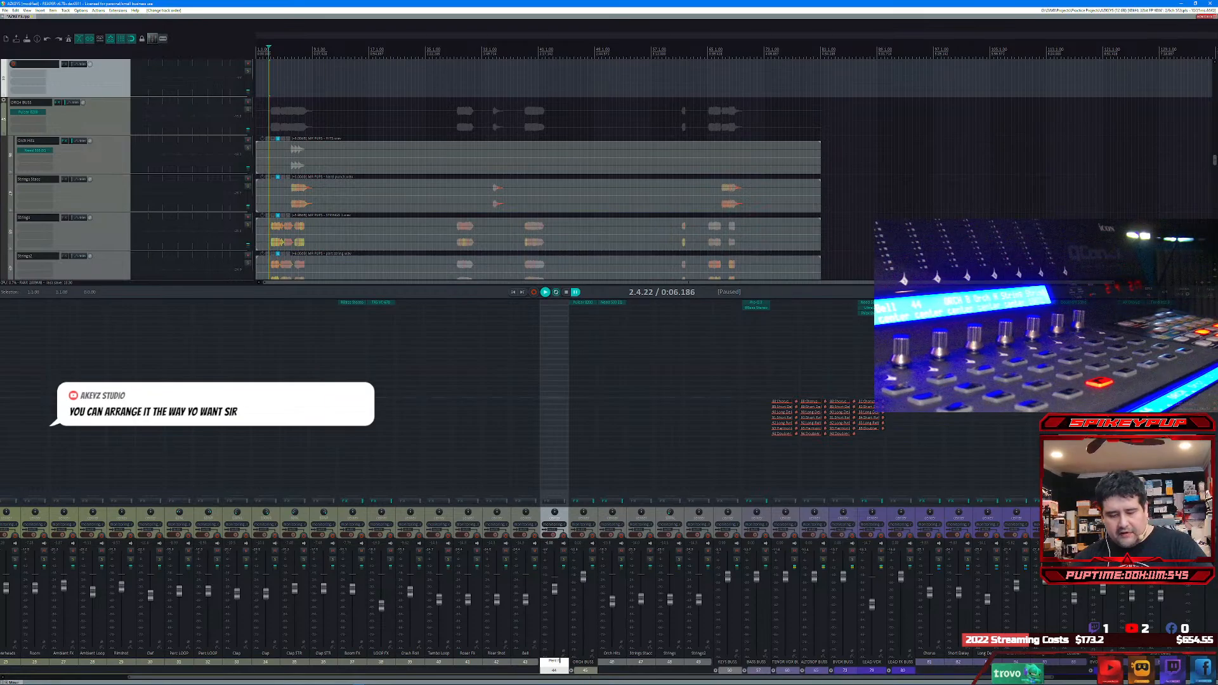
type("X Buss")
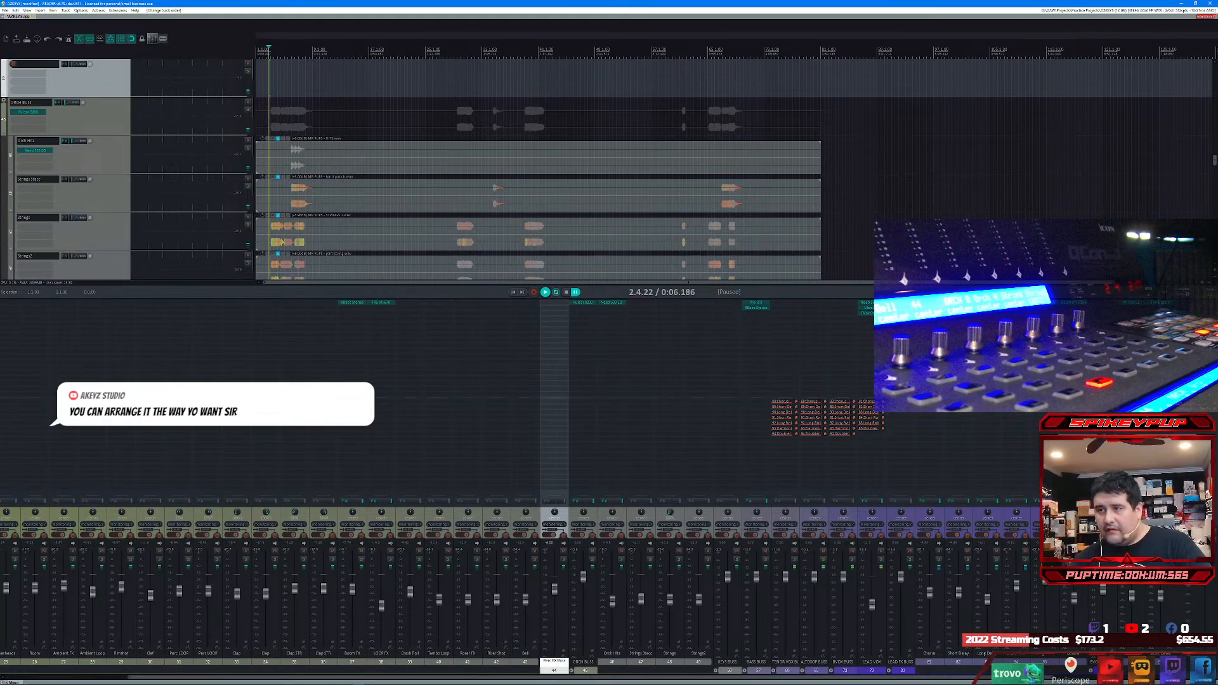
key("Return")
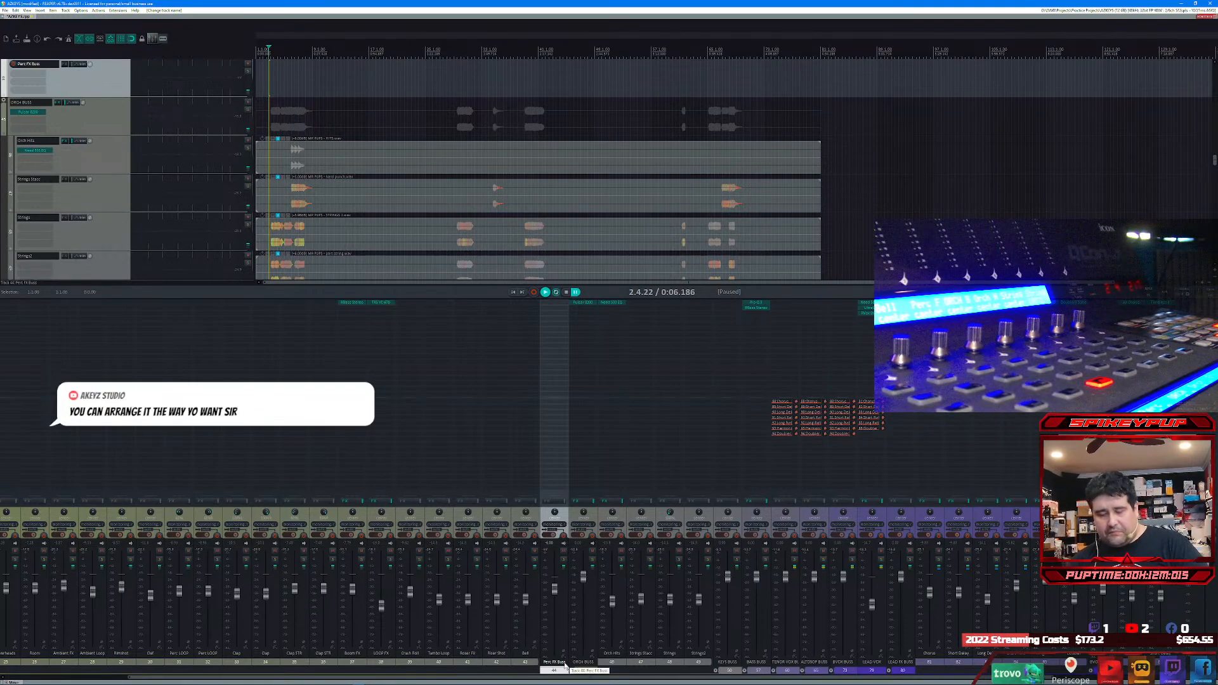
Step: Add four new tracks between Perc FX Buss and ORCH BUSS
key("ctrl+t")
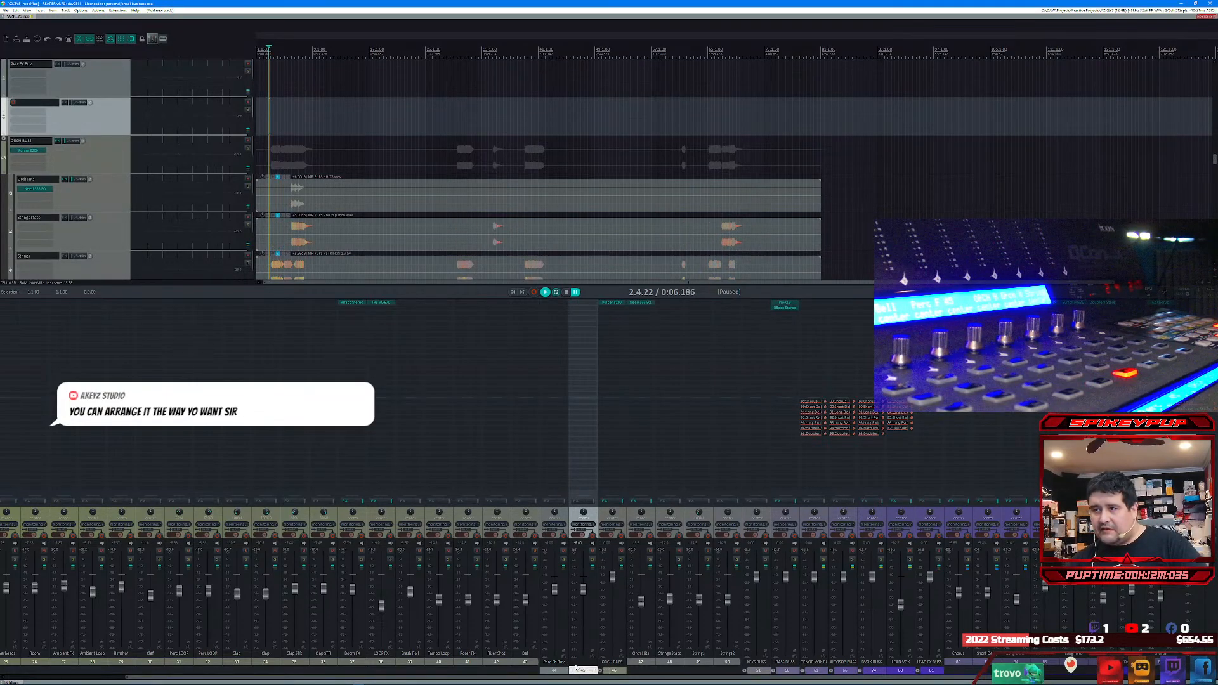
key("ctrl+t")
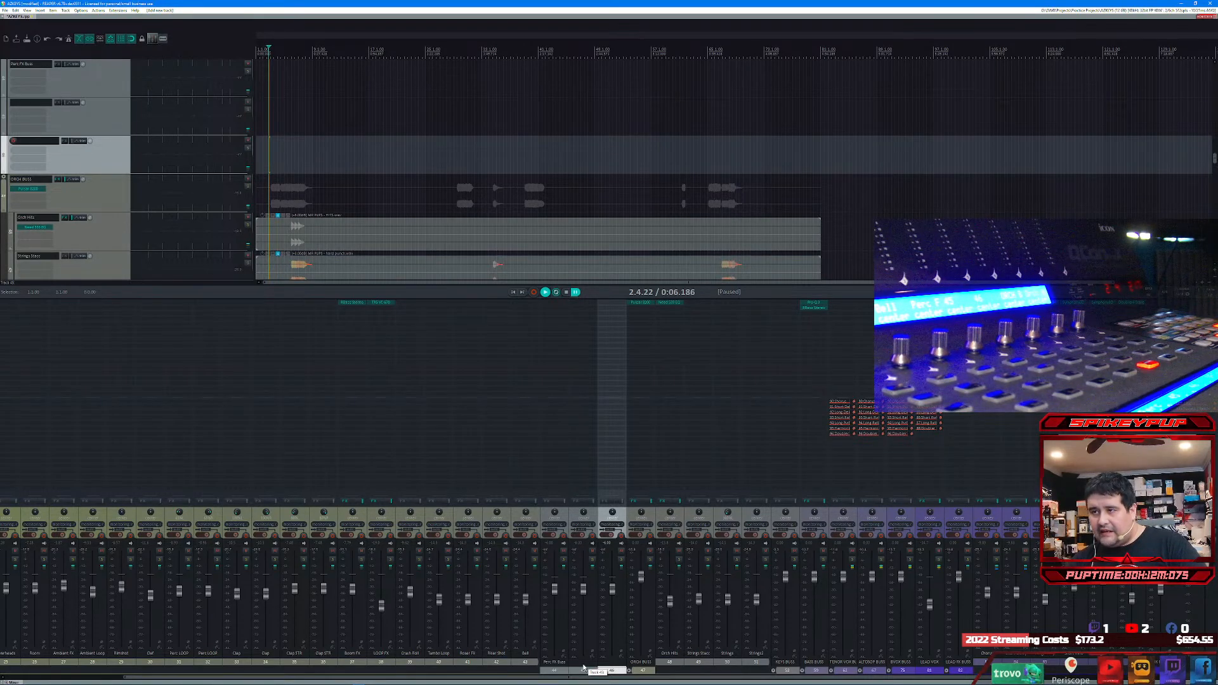
key("ctrl+t")
key("ctrl+t")
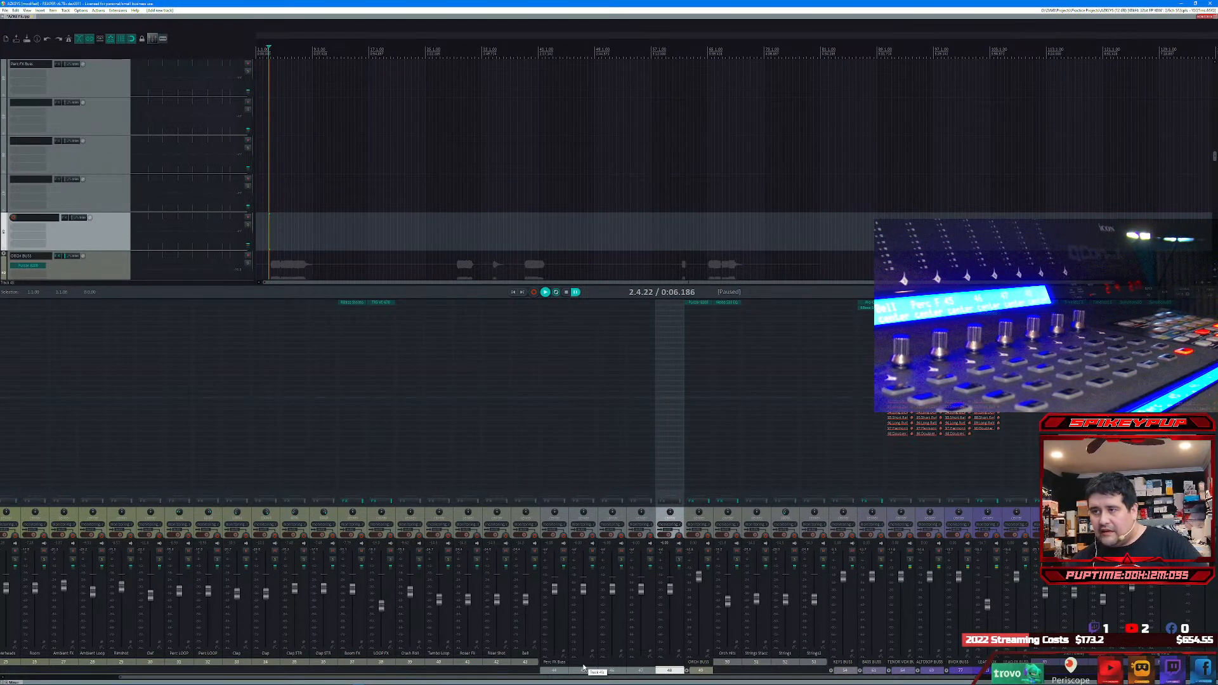
Step: Name the four new tracks Short Reverb, Long Reverb, Short Delay and Long Delay in order
left_click(583, 668)
type("Shor")
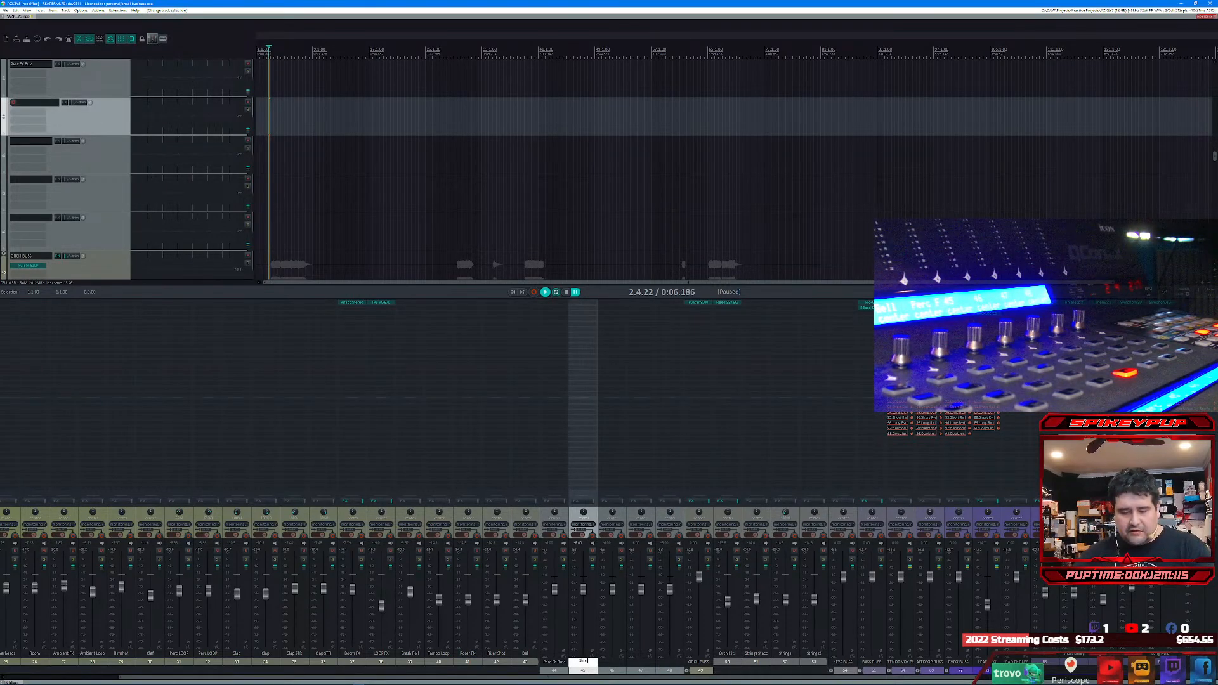
type("t Reverb")
key("Tab")
type("Long Reverb")
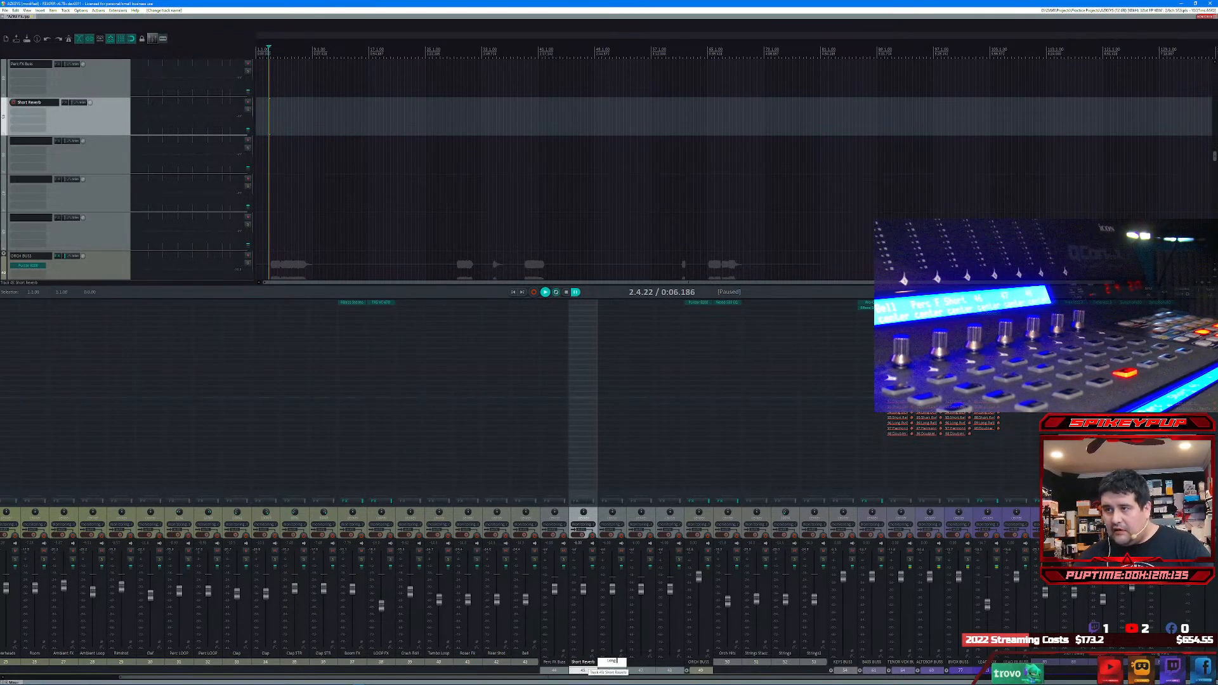
type("Short")
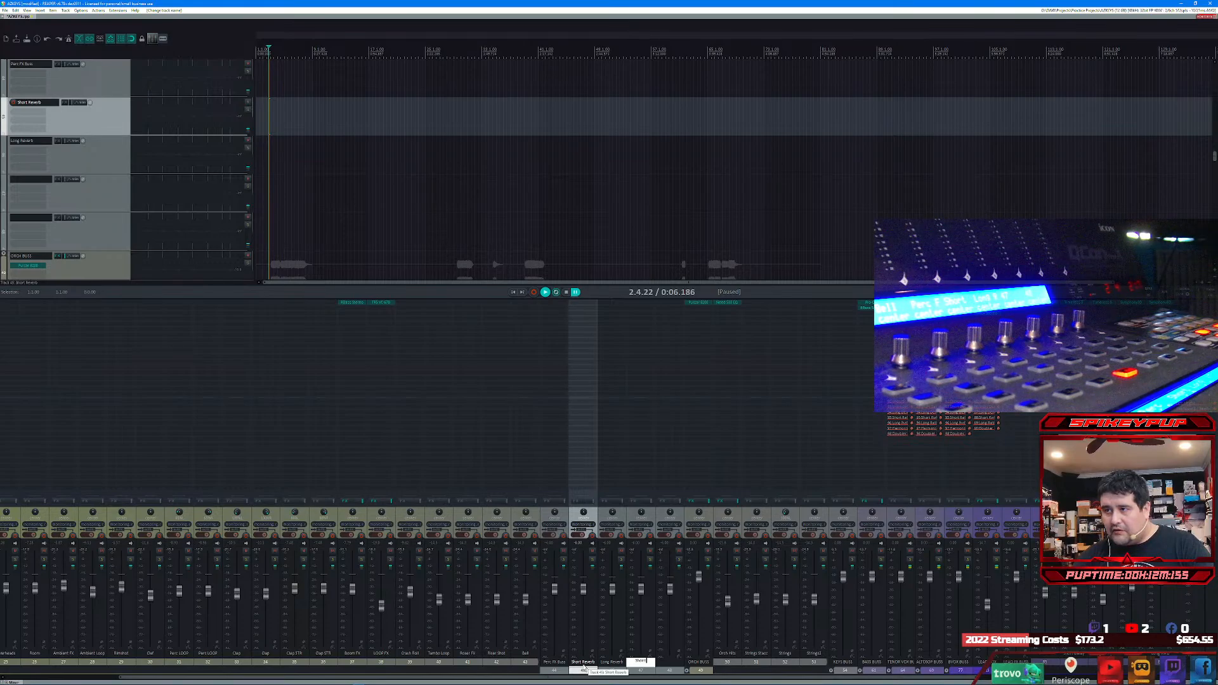
type(" Delay")
key("Tab")
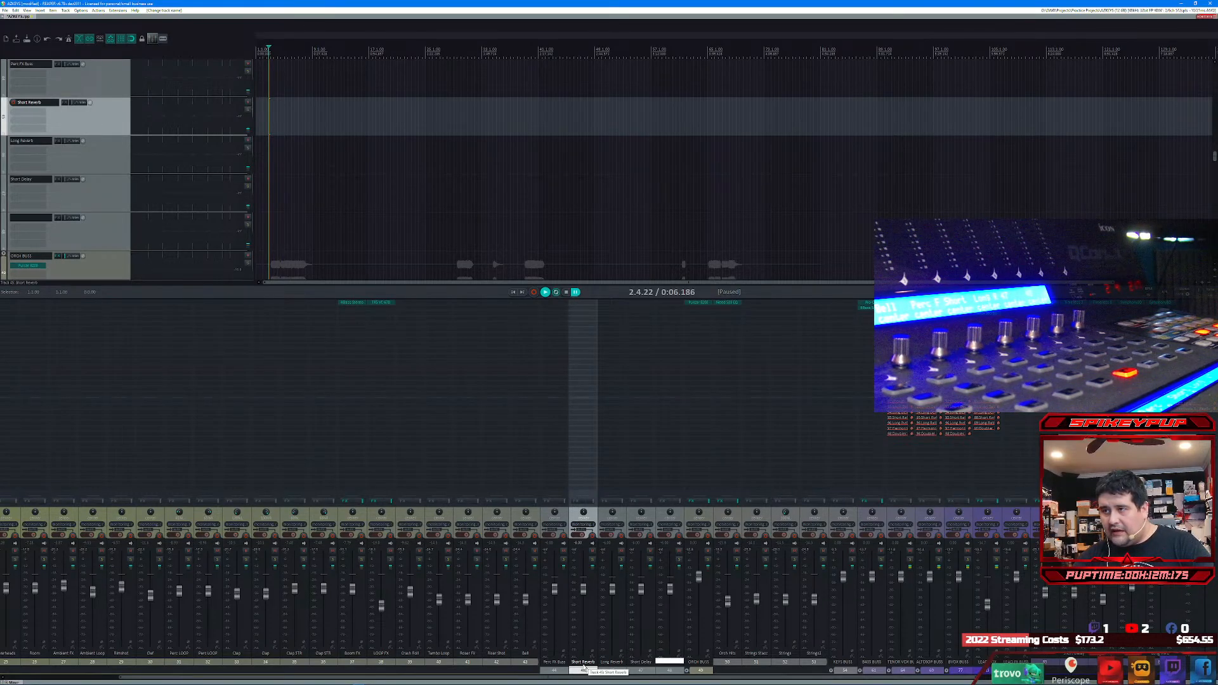
type("Long Delay")
key("Return")
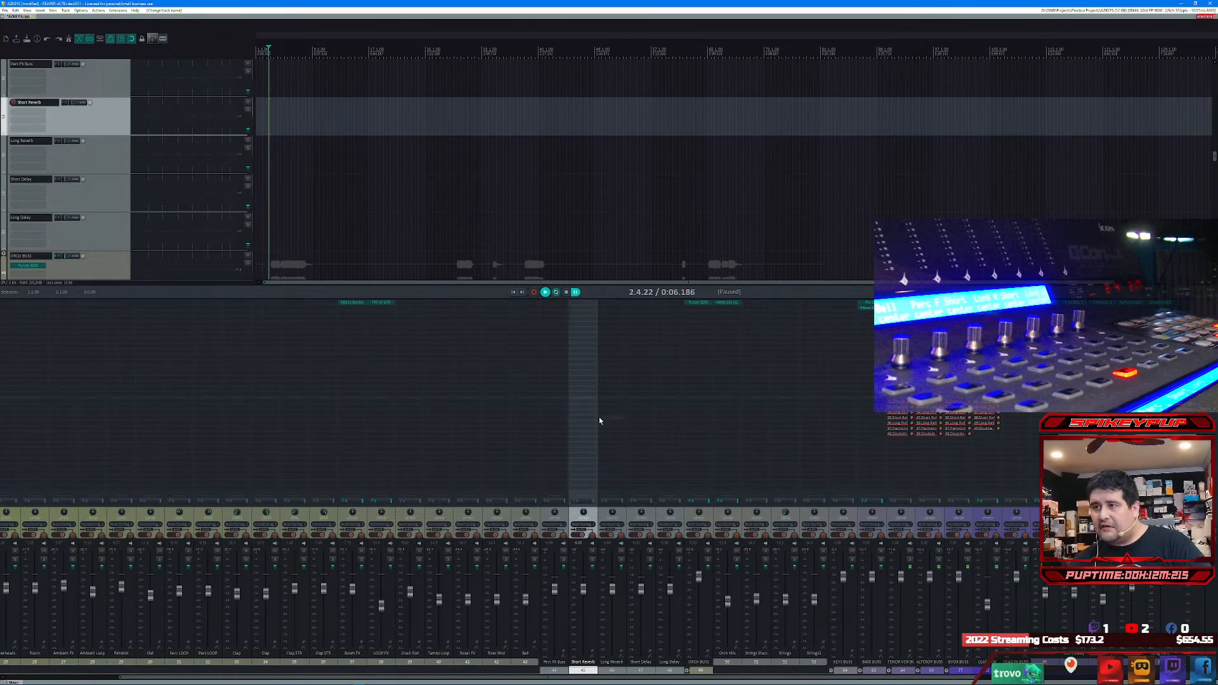
Step: Add the Nimbus reverb to the Short Reverb track and set its preset keyword to Small
double_click(593, 307)
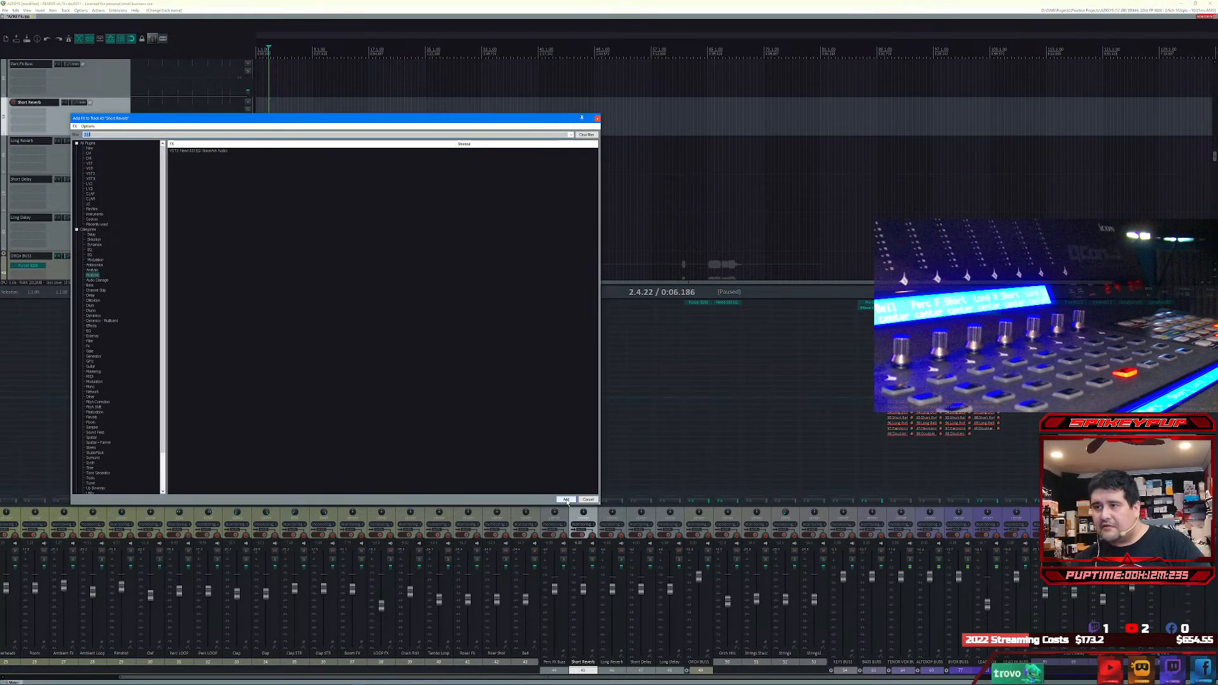
type("Excal")
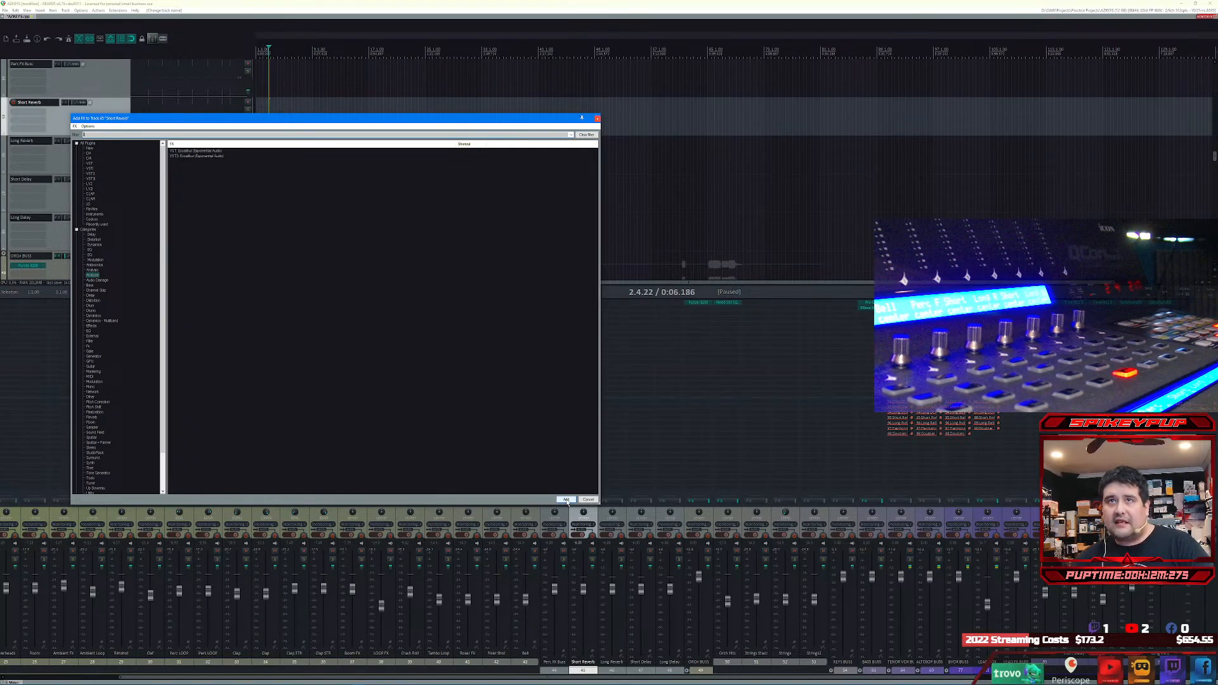
type("nimbus")
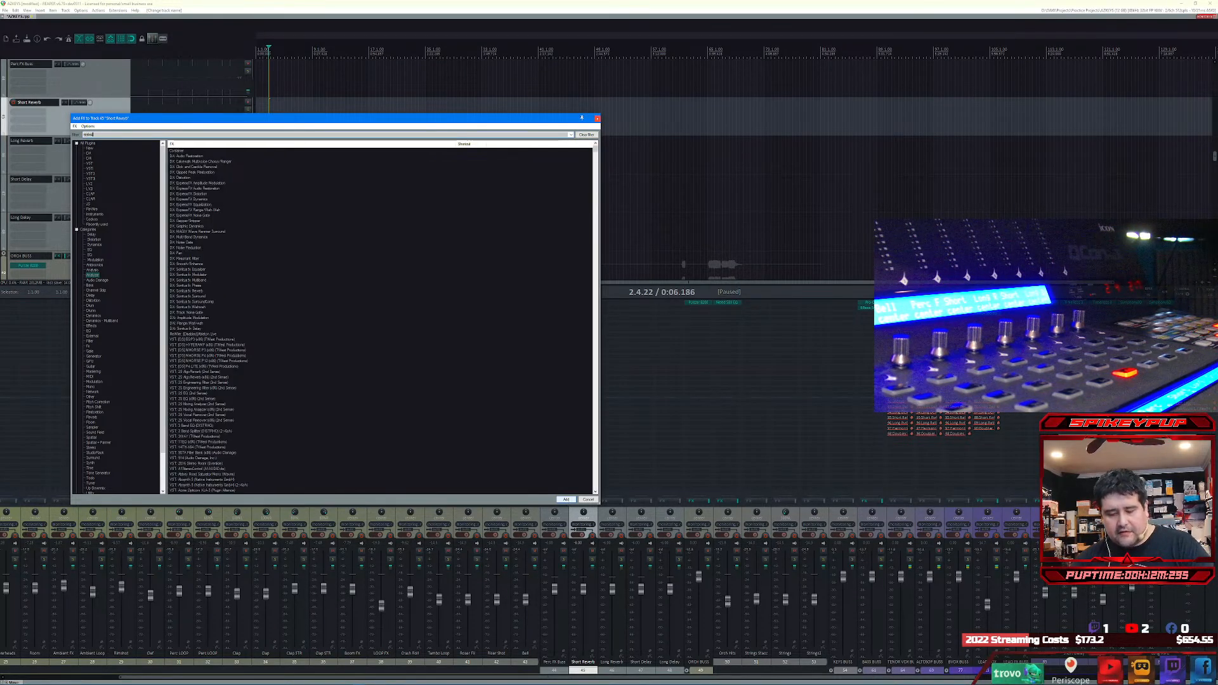
left_click(566, 500)
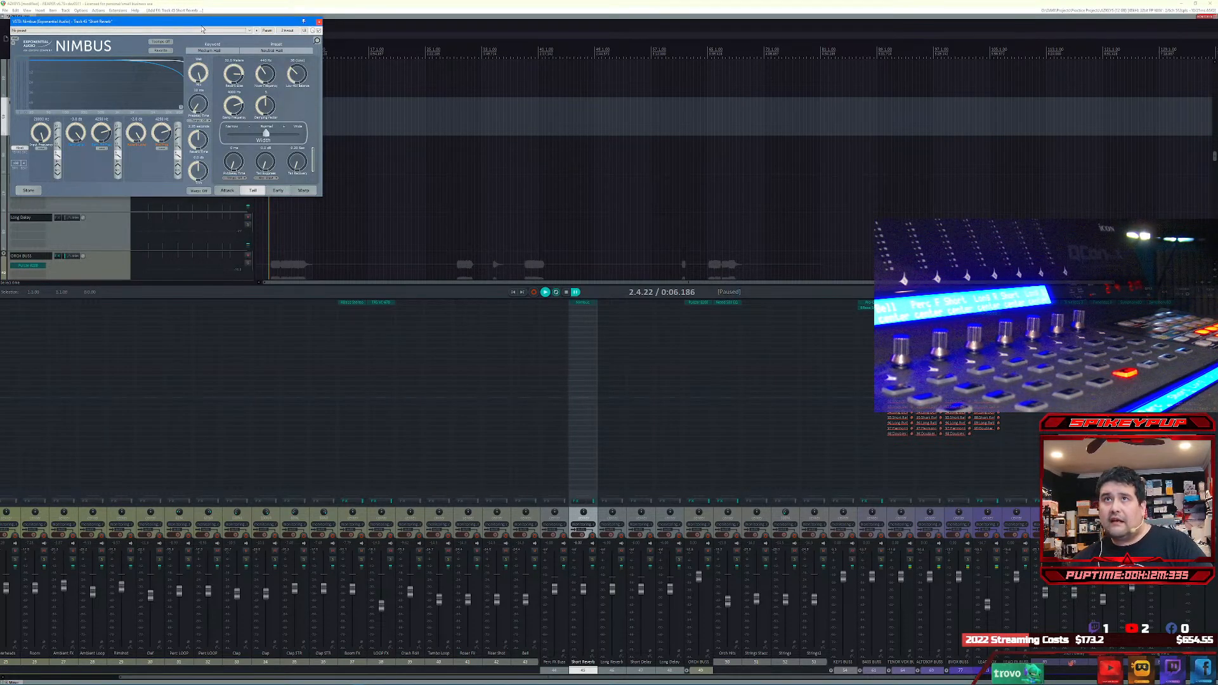
left_click_drag(202, 22, 439, 236)
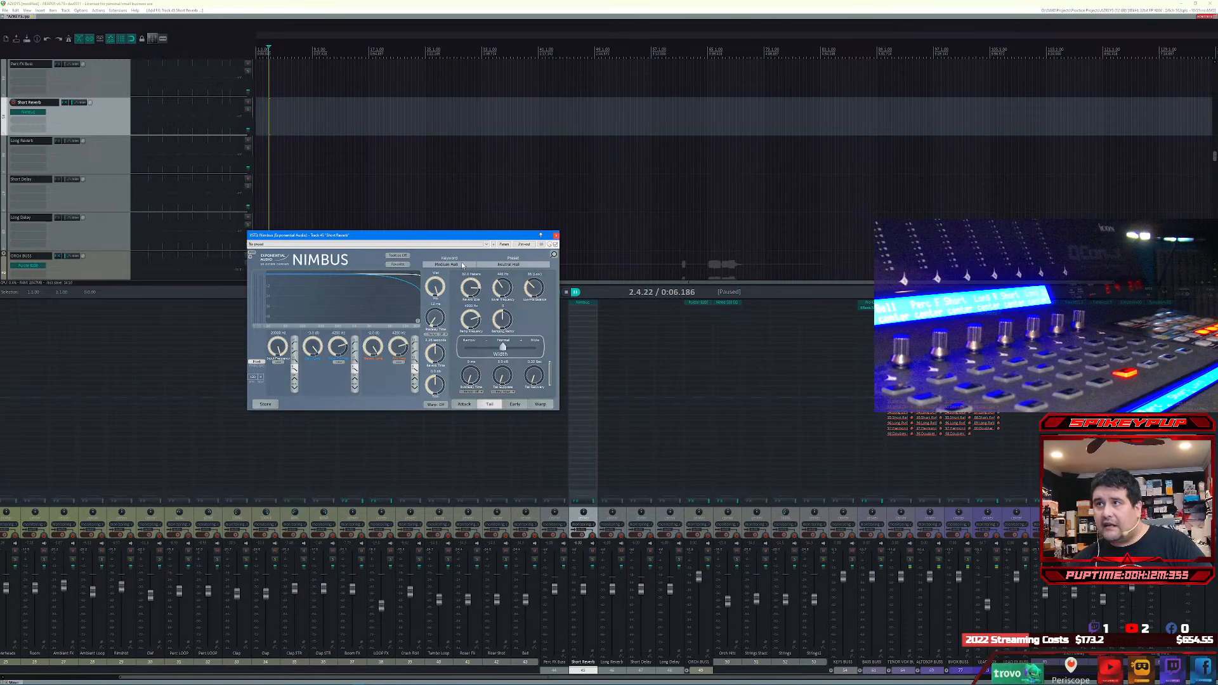
left_click(463, 265)
left_click(462, 257)
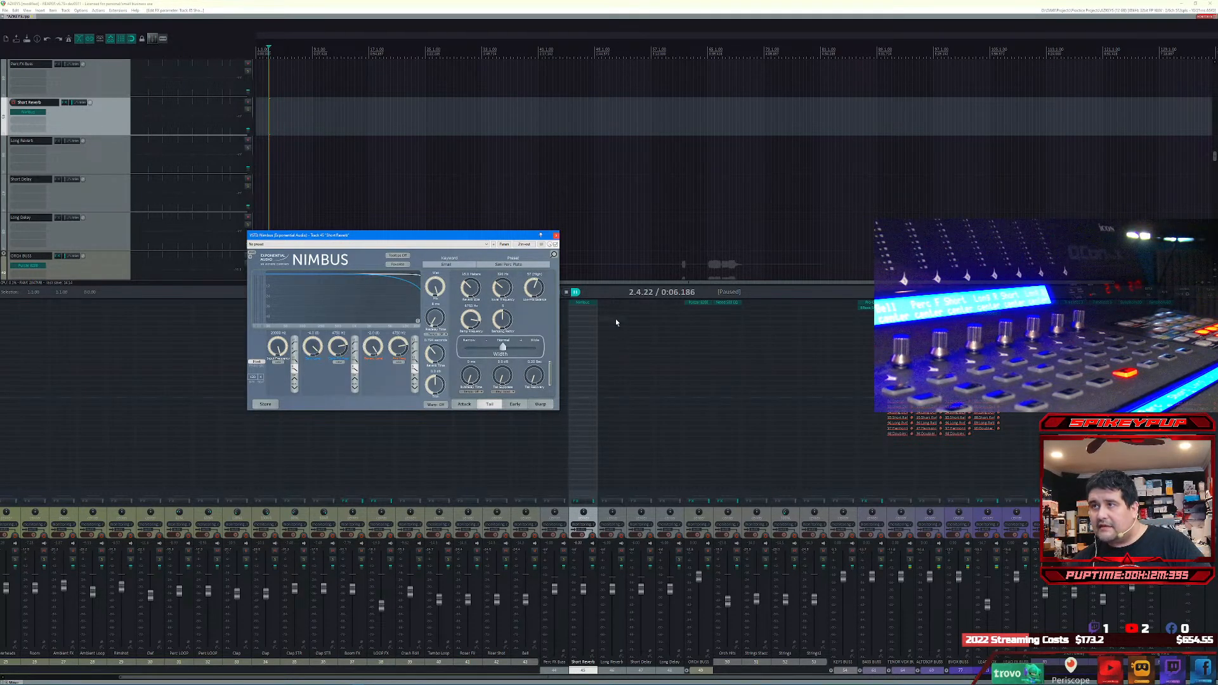
Step: Copy Nimbus from Short Reverb to the Long Reverb track and set the copy's preset keyword to Large Hall
left_click(607, 304)
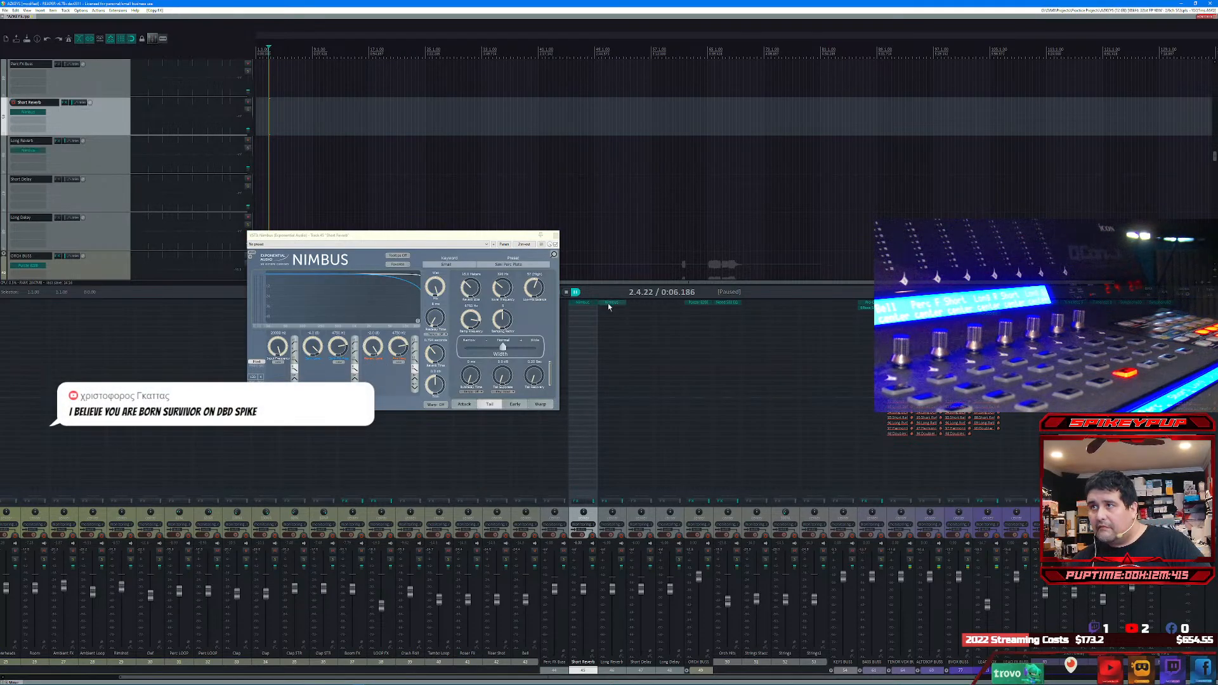
left_click(609, 303)
left_click(479, 276)
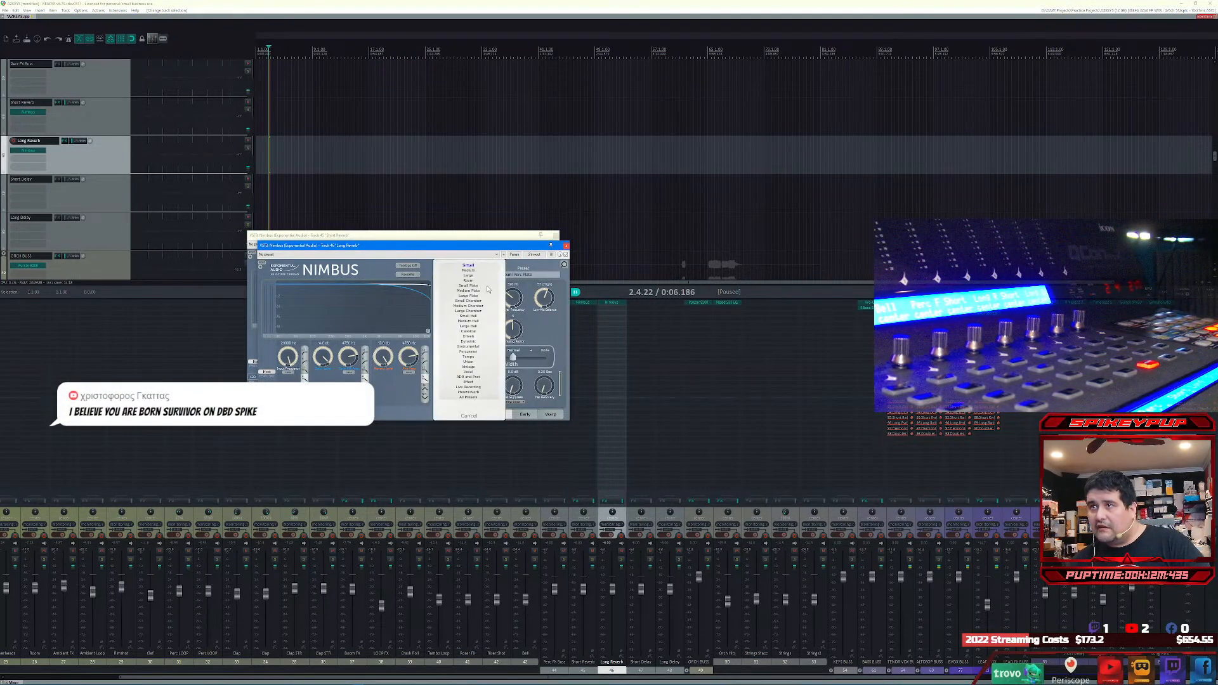
left_click(477, 296)
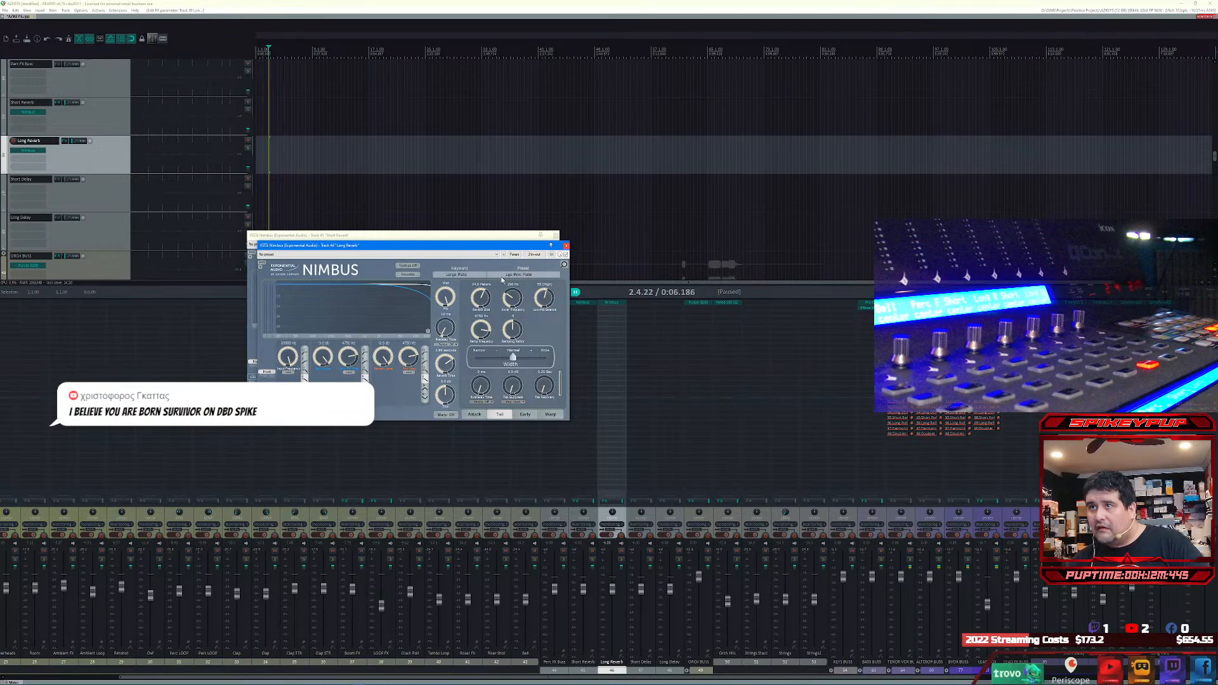
left_click(471, 274)
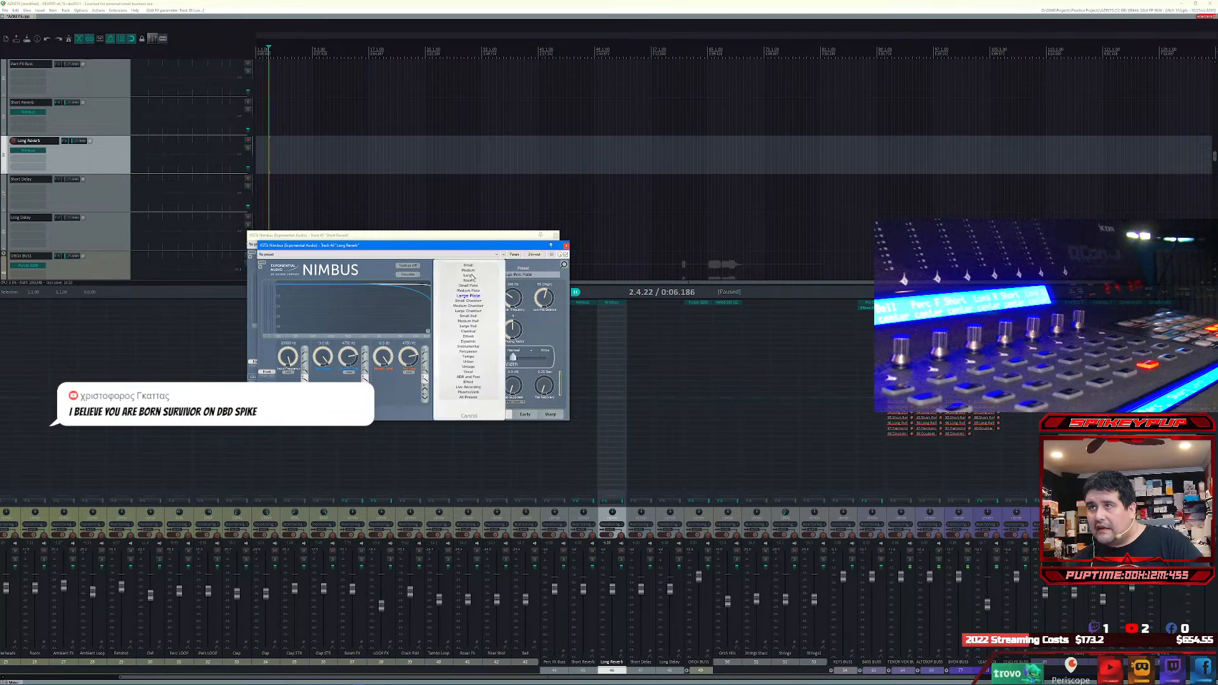
left_click(471, 326)
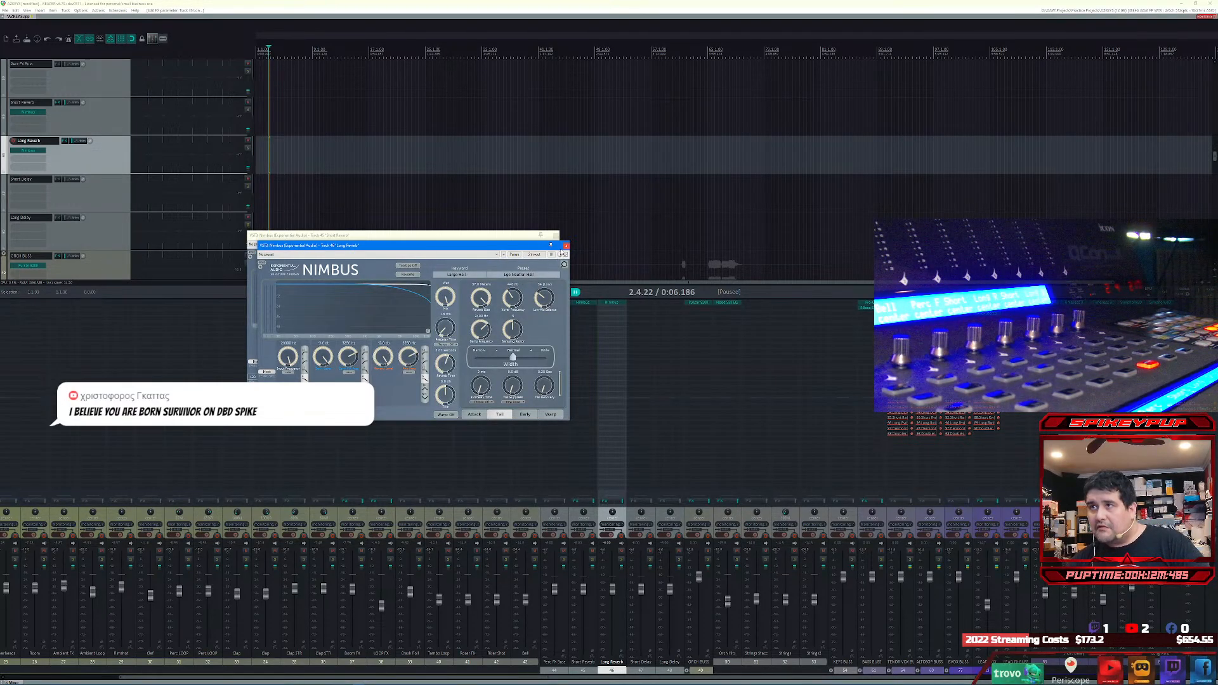
left_click(566, 247)
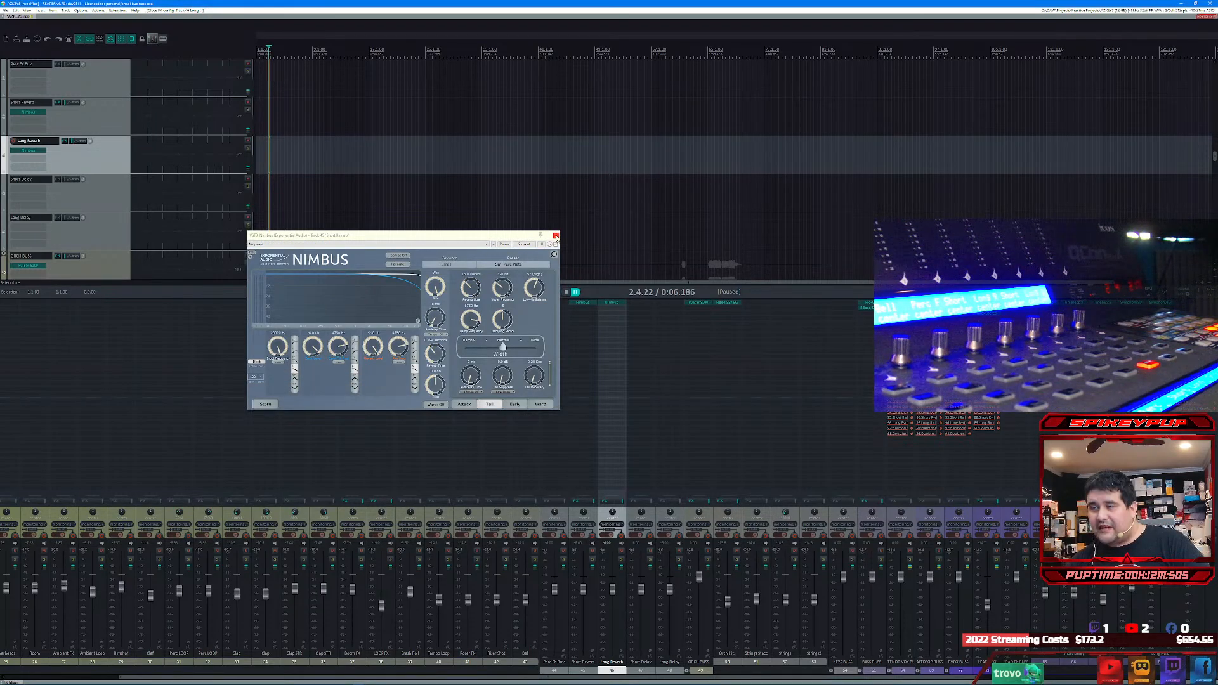
Step: Add FabFilter Timeless 3 to the Short Delay track and load the Magic preset from the Slapback category
left_click(556, 236)
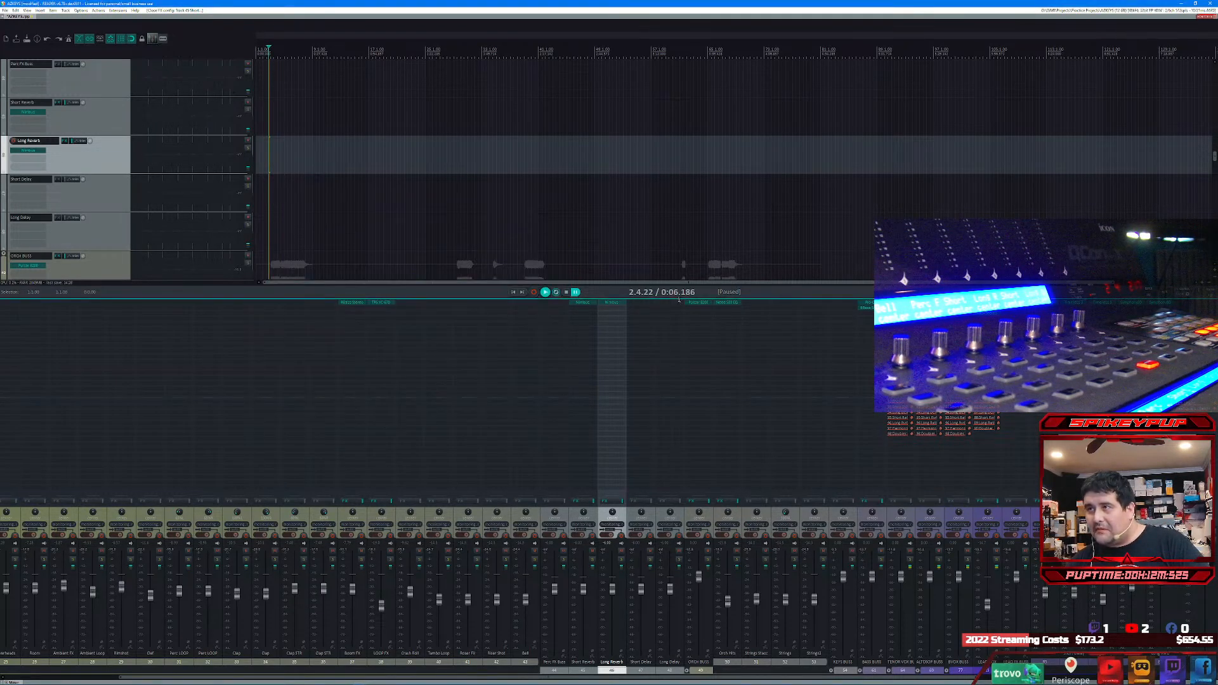
left_click(639, 306)
type("timel")
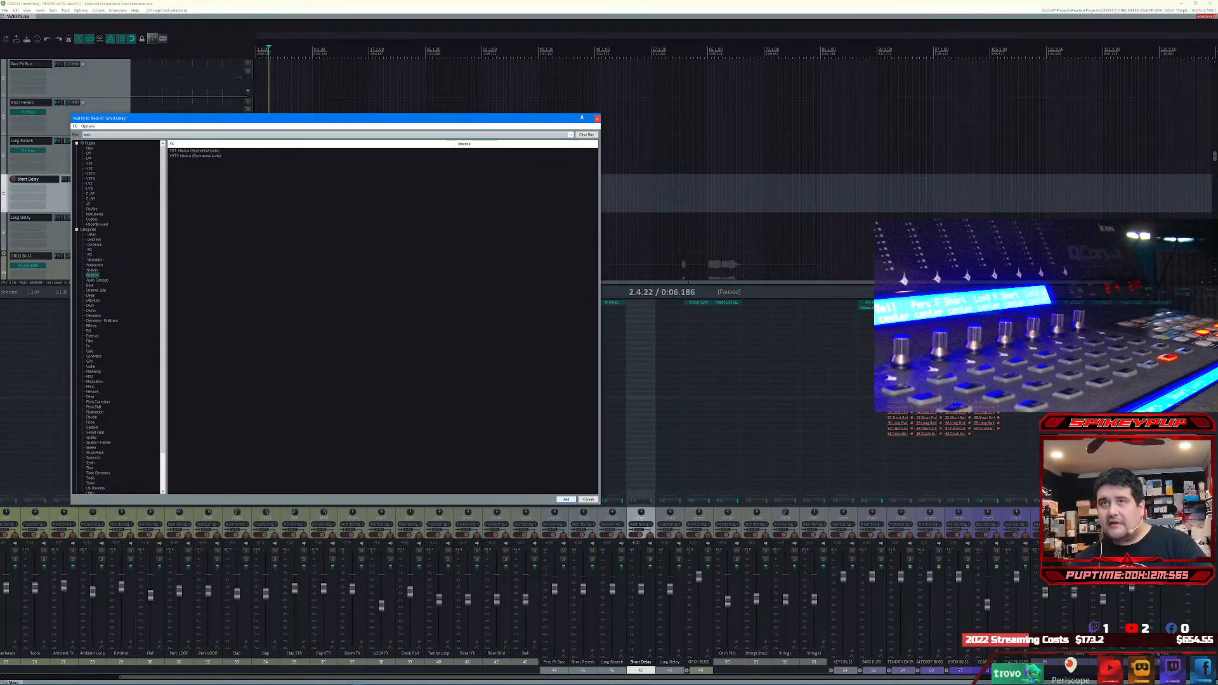
left_click(566, 500)
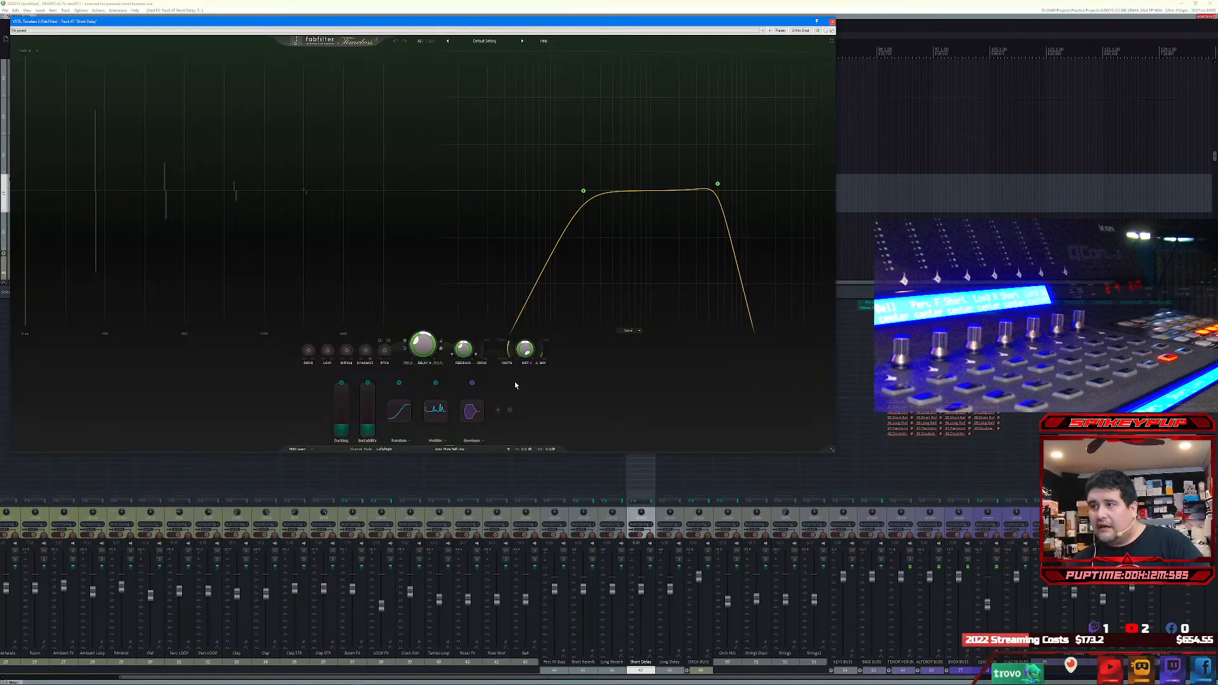
left_click(484, 40)
mouse_move(489, 58)
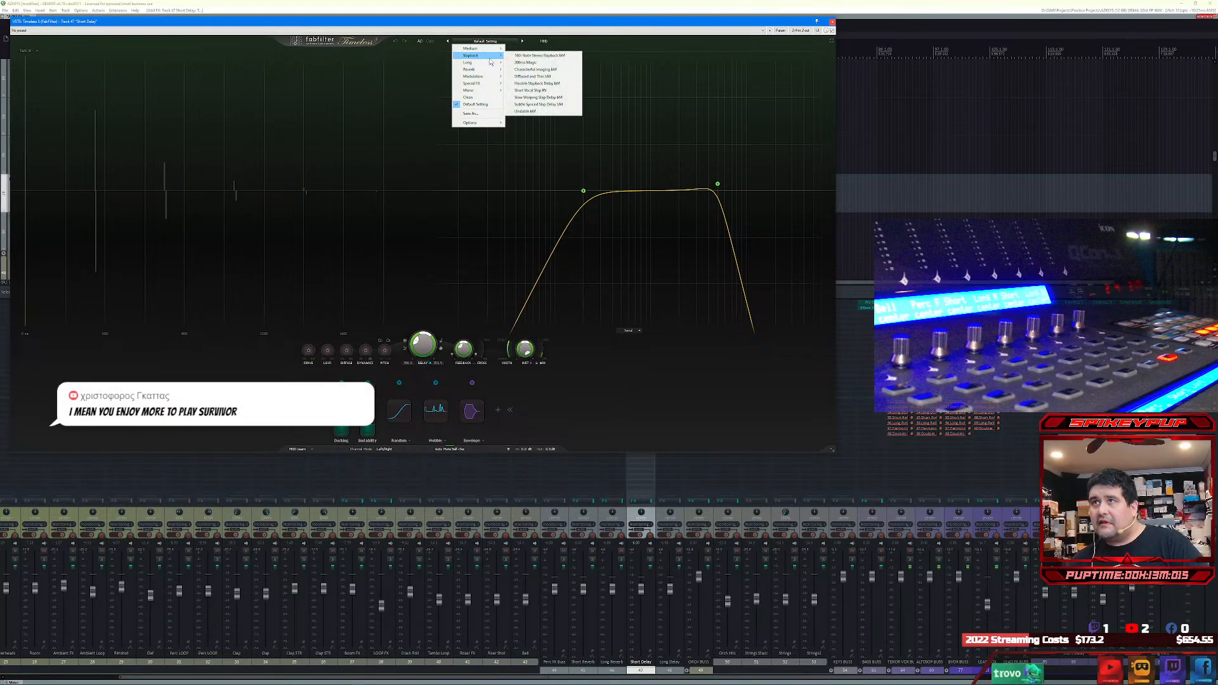
left_click(532, 62)
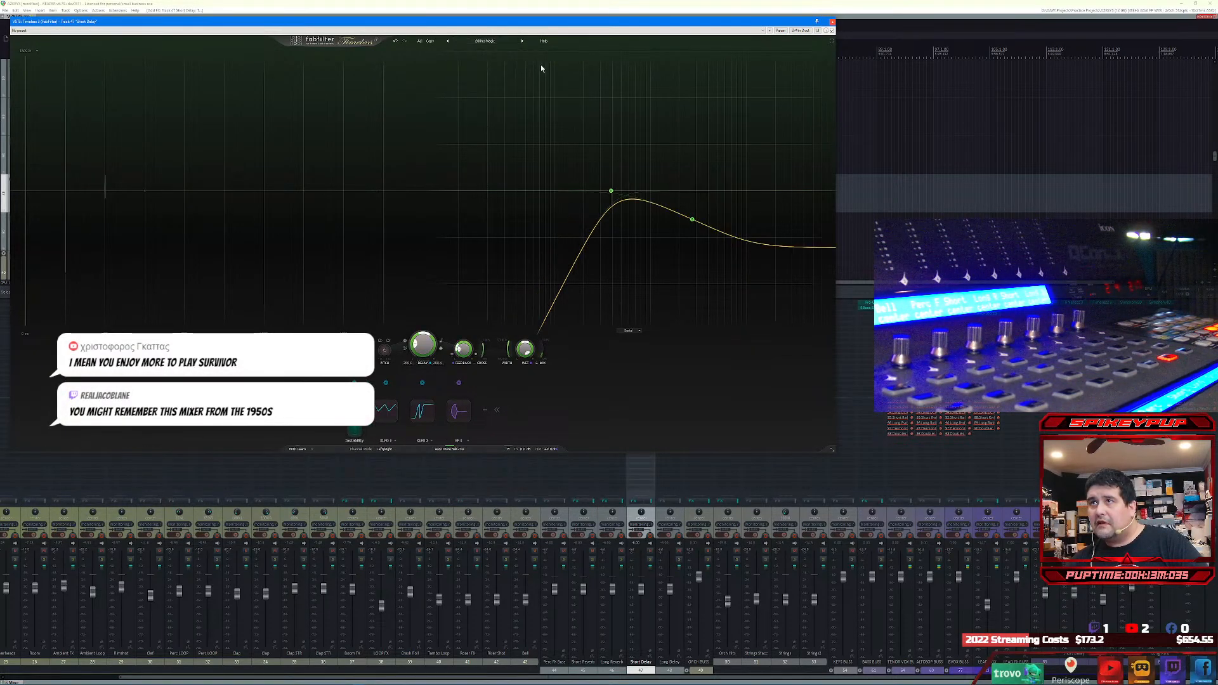
left_click(833, 23)
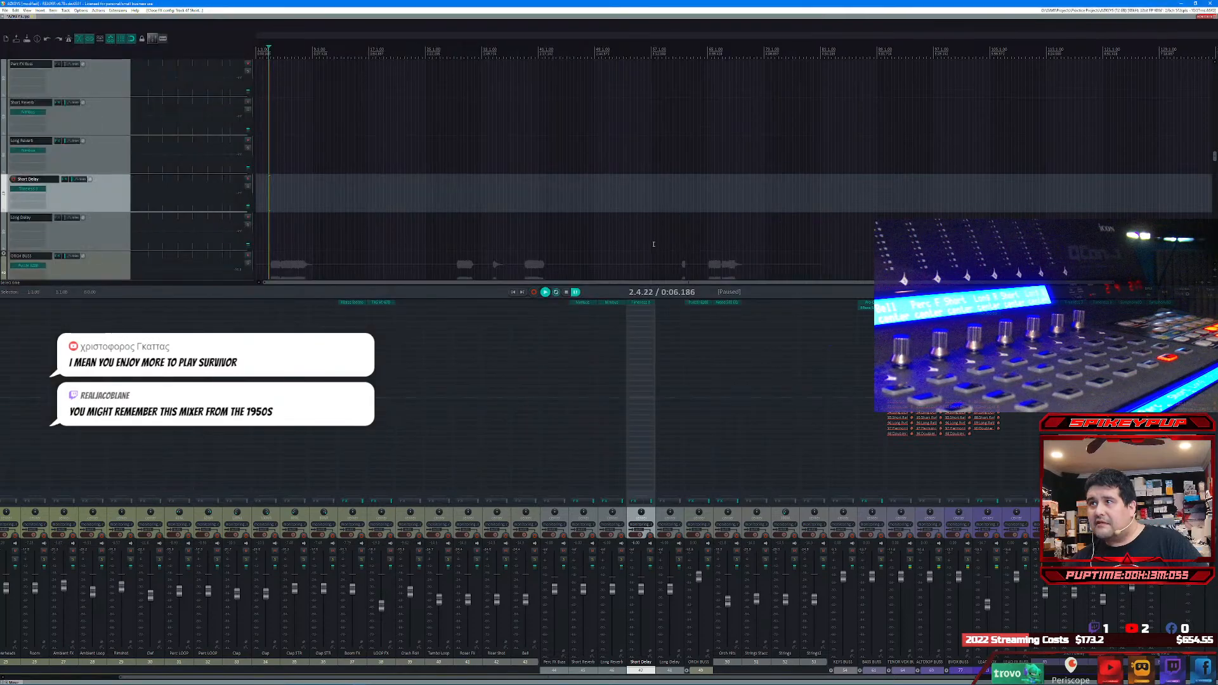
Step: Copy Timeless 3 from Short Delay to the Long Delay track and load a General - Wide preset from the Long category
left_click(663, 306)
left_click(664, 305)
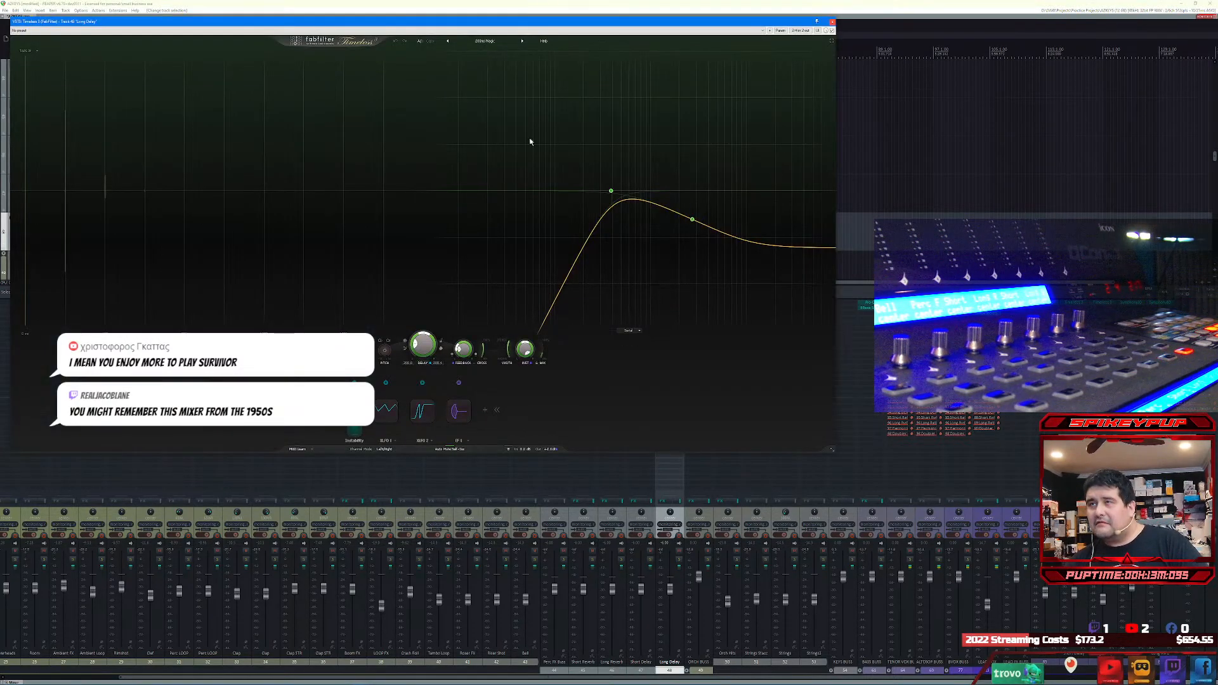
left_click(485, 40)
mouse_move(492, 77)
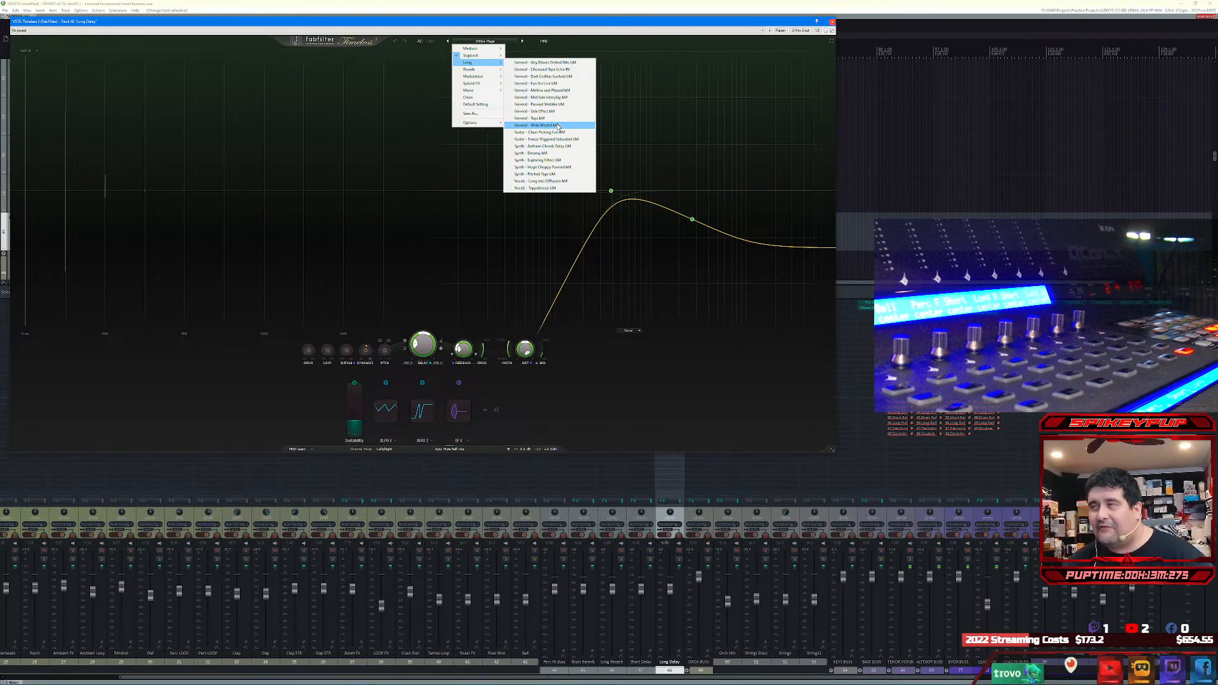
left_click(557, 125)
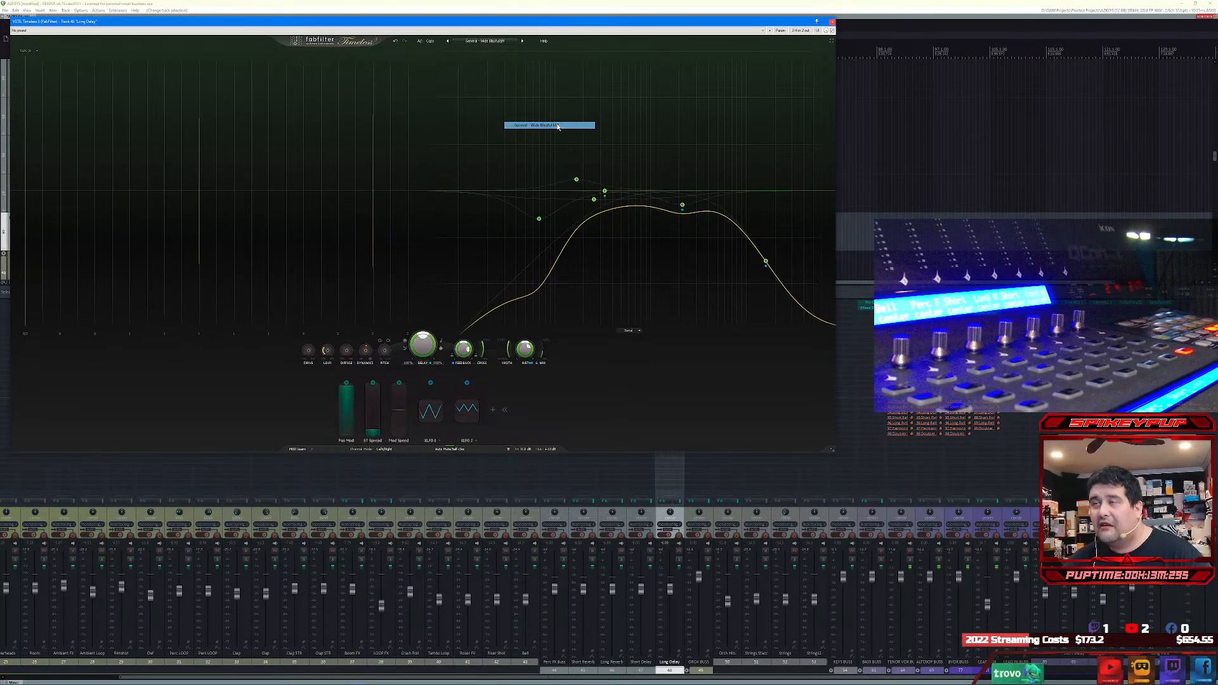
left_click(832, 22)
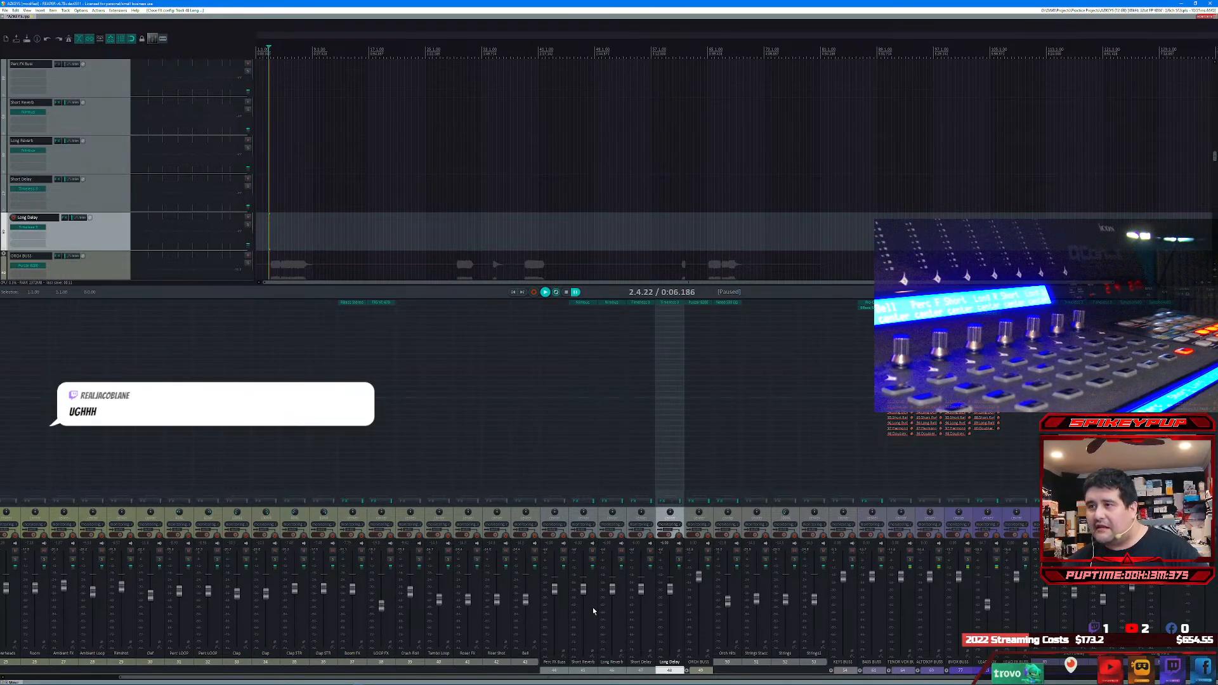
Step: Nest the Short Reverb, Long Reverb, Short Delay and Long Delay tracks inside the Perc FX Buss folder
left_click(106, 115)
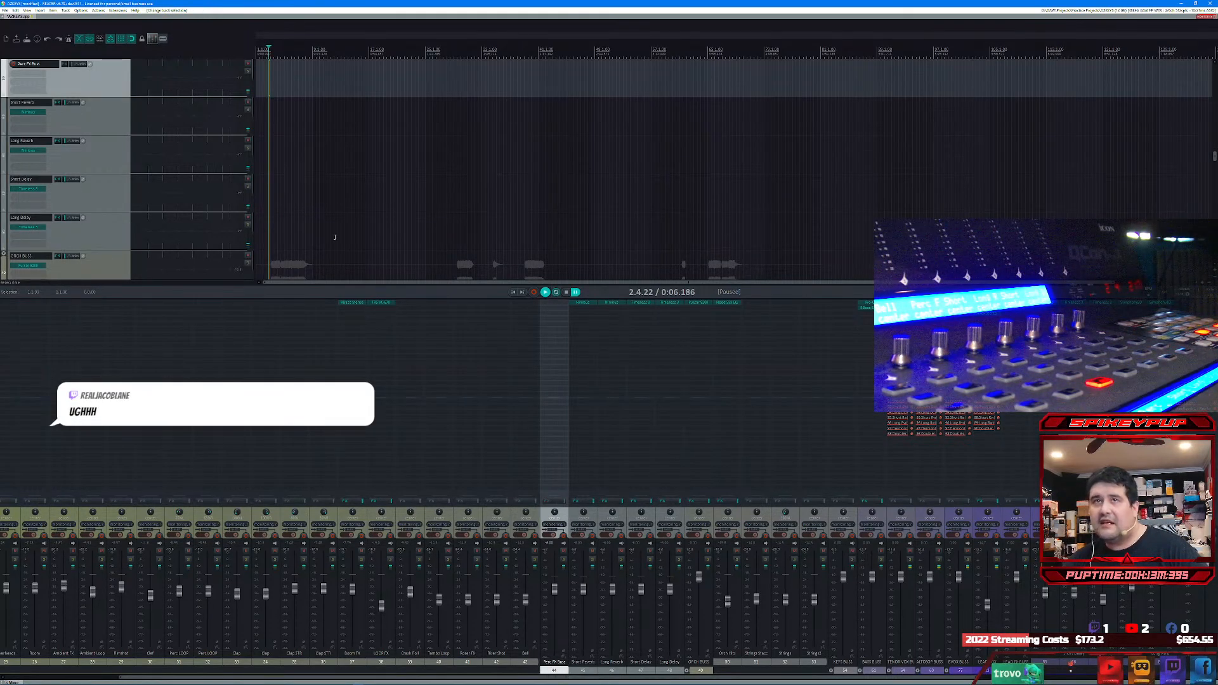
left_click(104, 232, "shift")
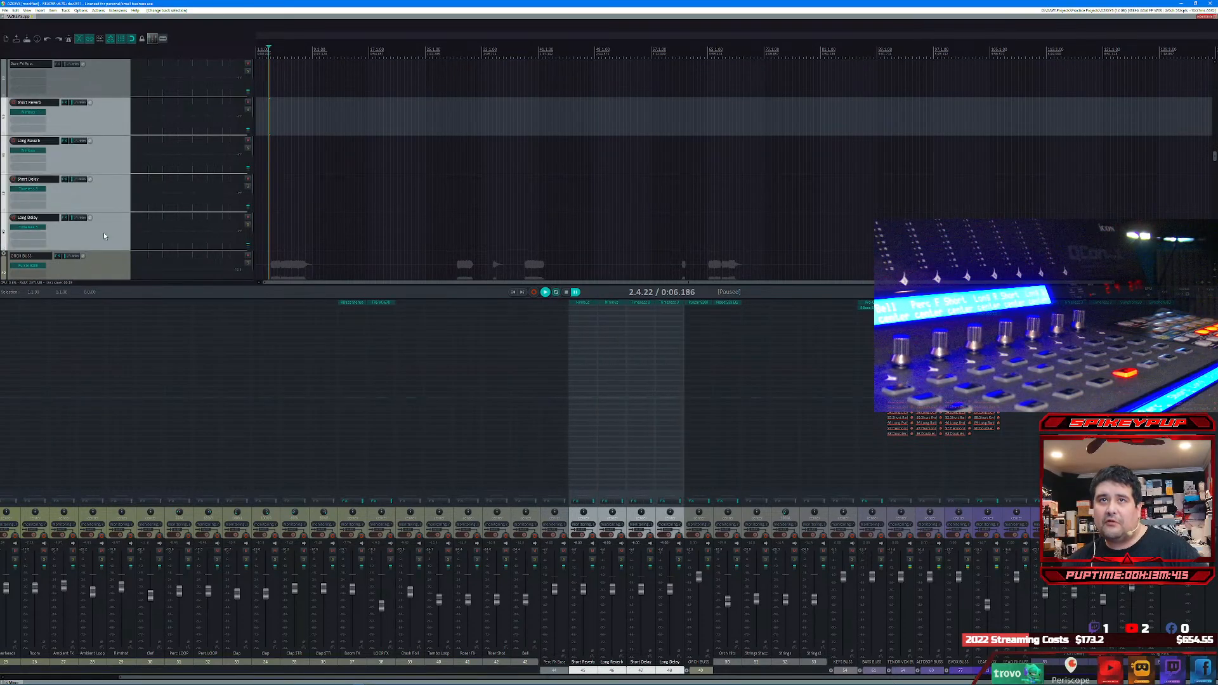
left_click_drag(78, 106, 121, 83)
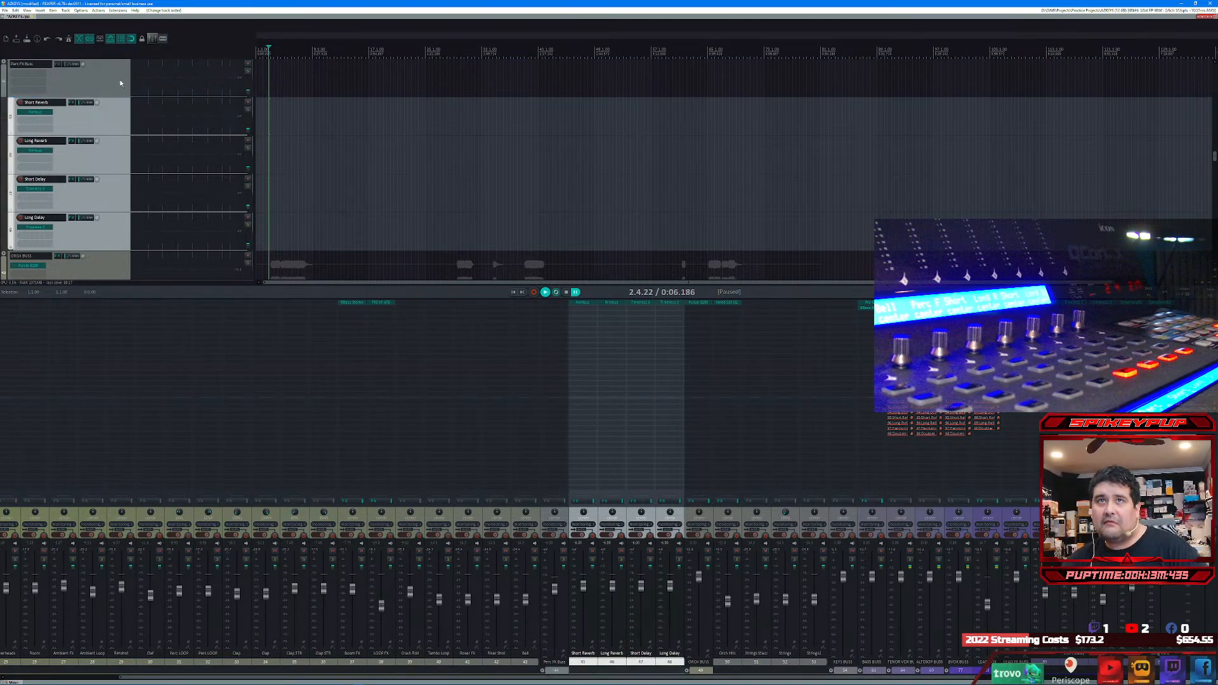
Step: Recolor all tracks with a color gradient and leave only Perc FX Buss selected
left_click(559, 674)
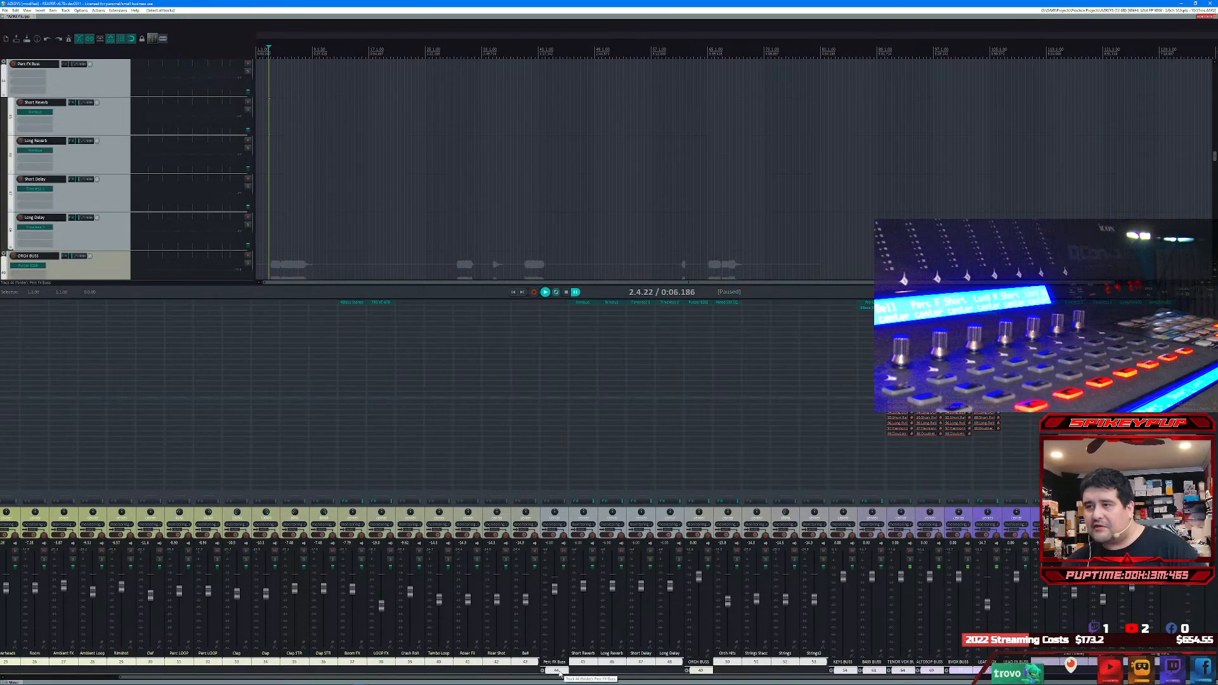
right_click(559, 671)
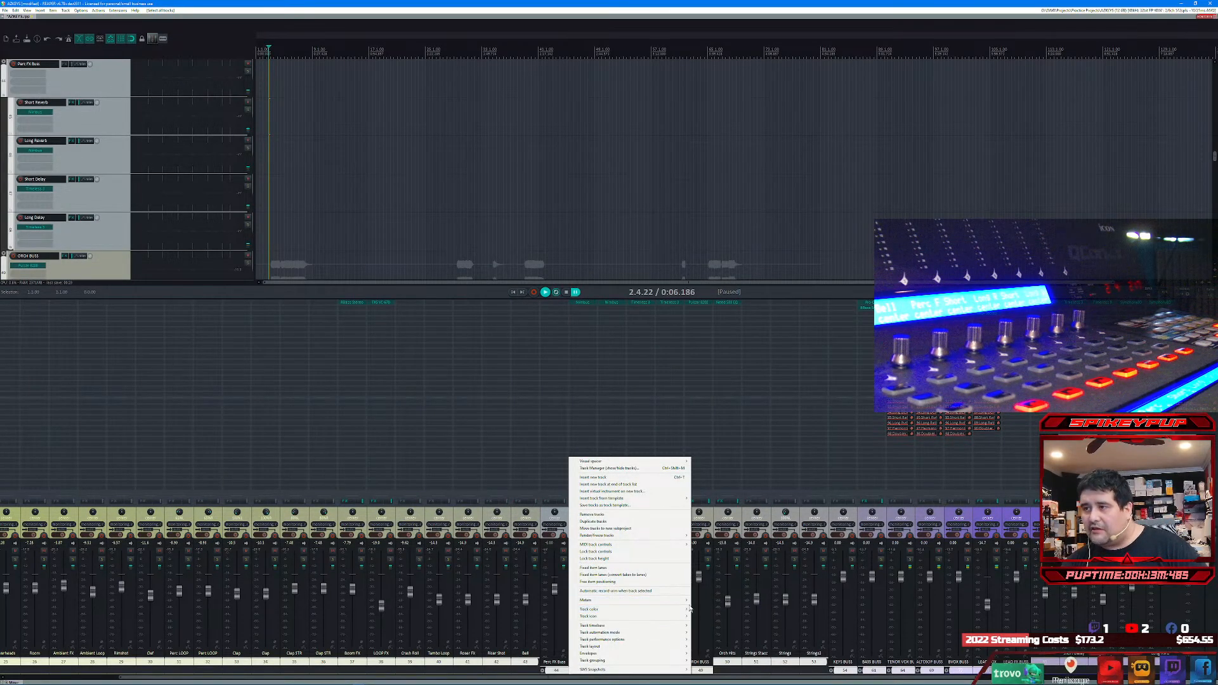
mouse_move(682, 609)
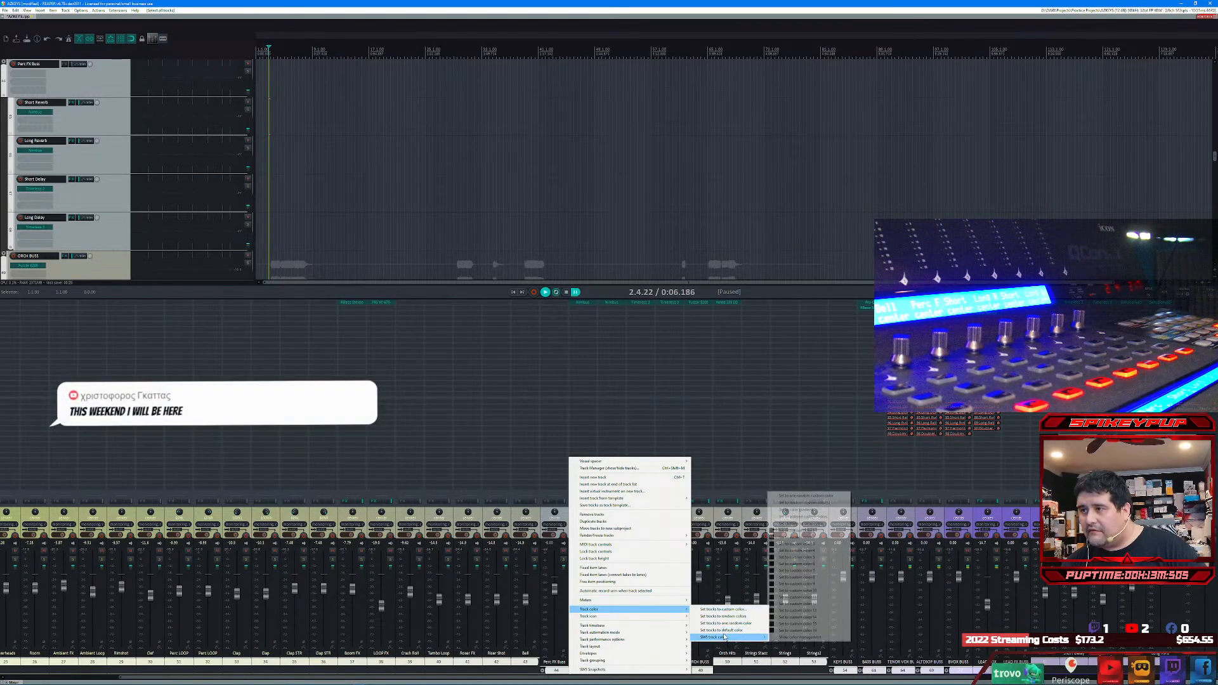
mouse_move(761, 637)
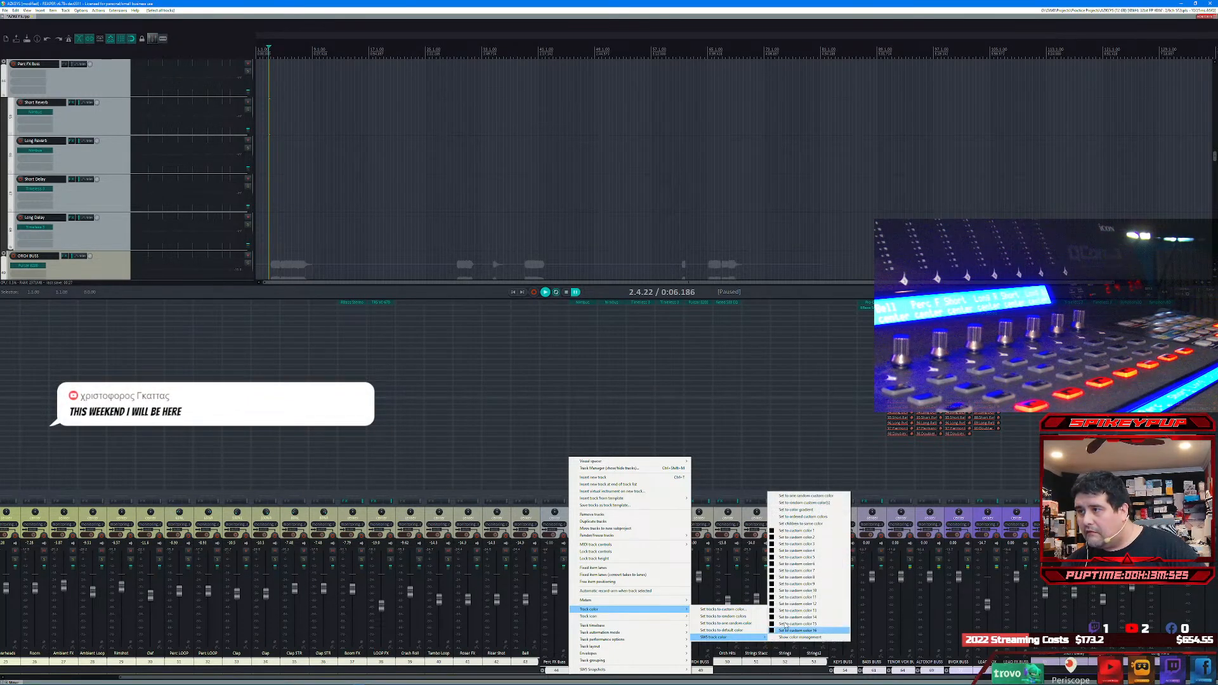
left_click(799, 509)
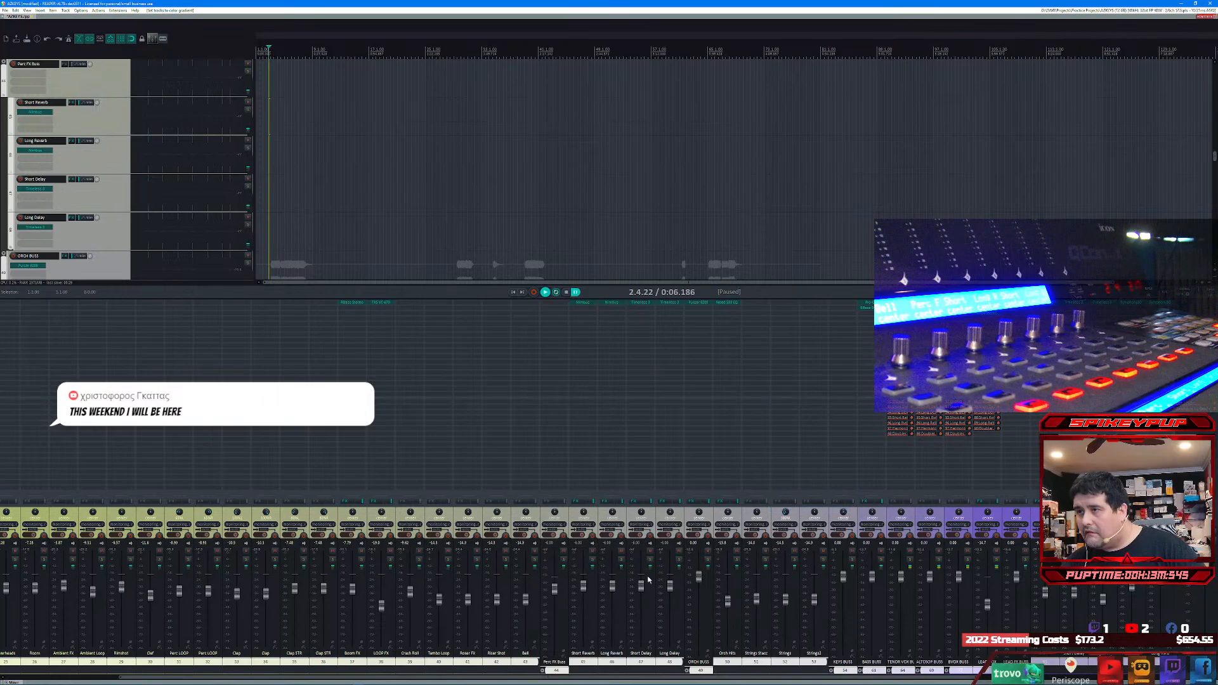
left_click(555, 671)
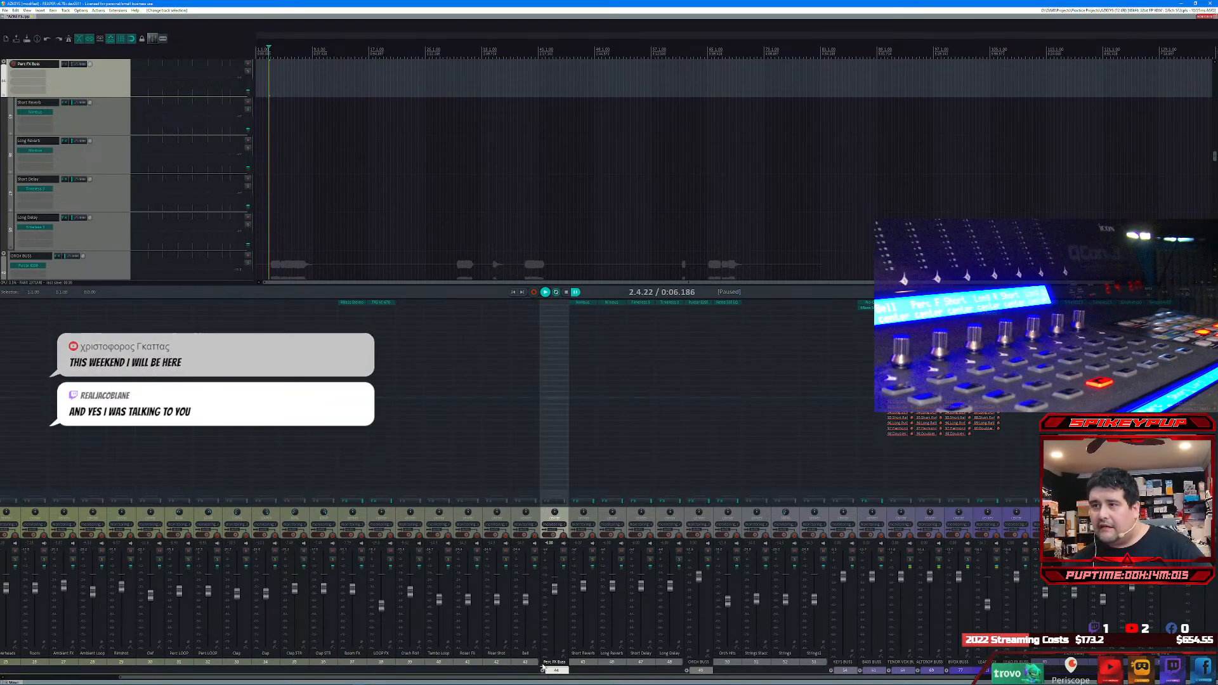
Step: Add a receive from PERC BUSS to all four reverb and delay tracks together
left_click_drag(536, 678, 424, 678)
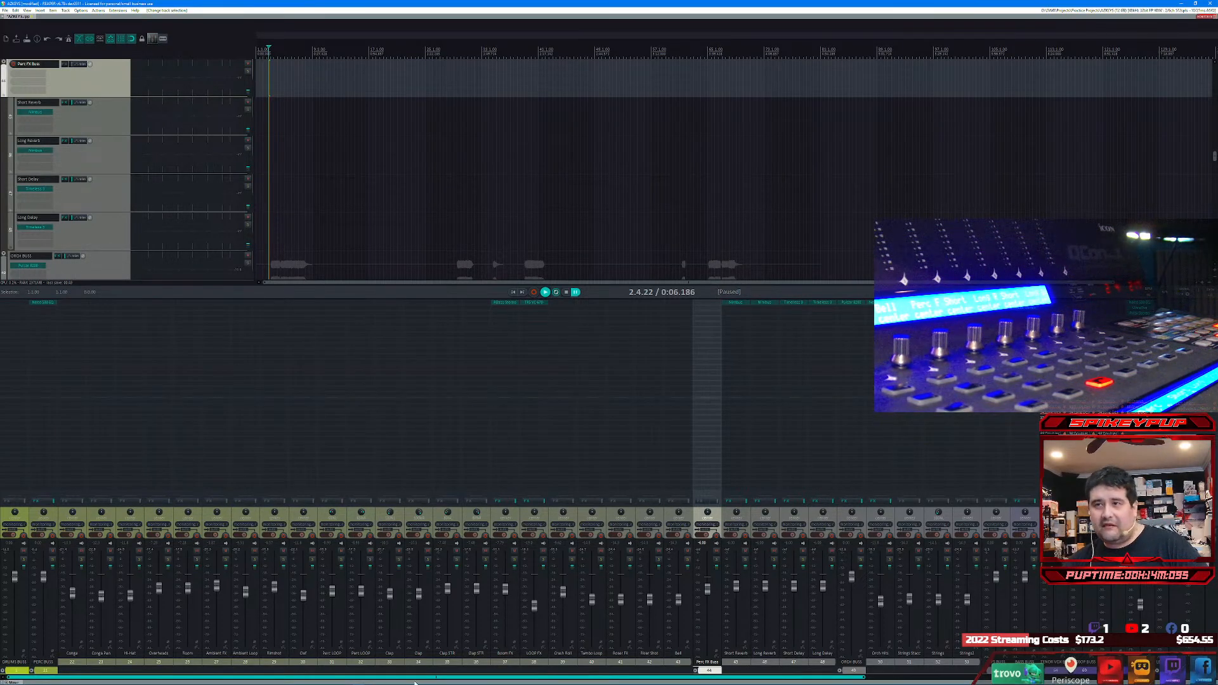
left_click_drag(416, 683, 586, 674)
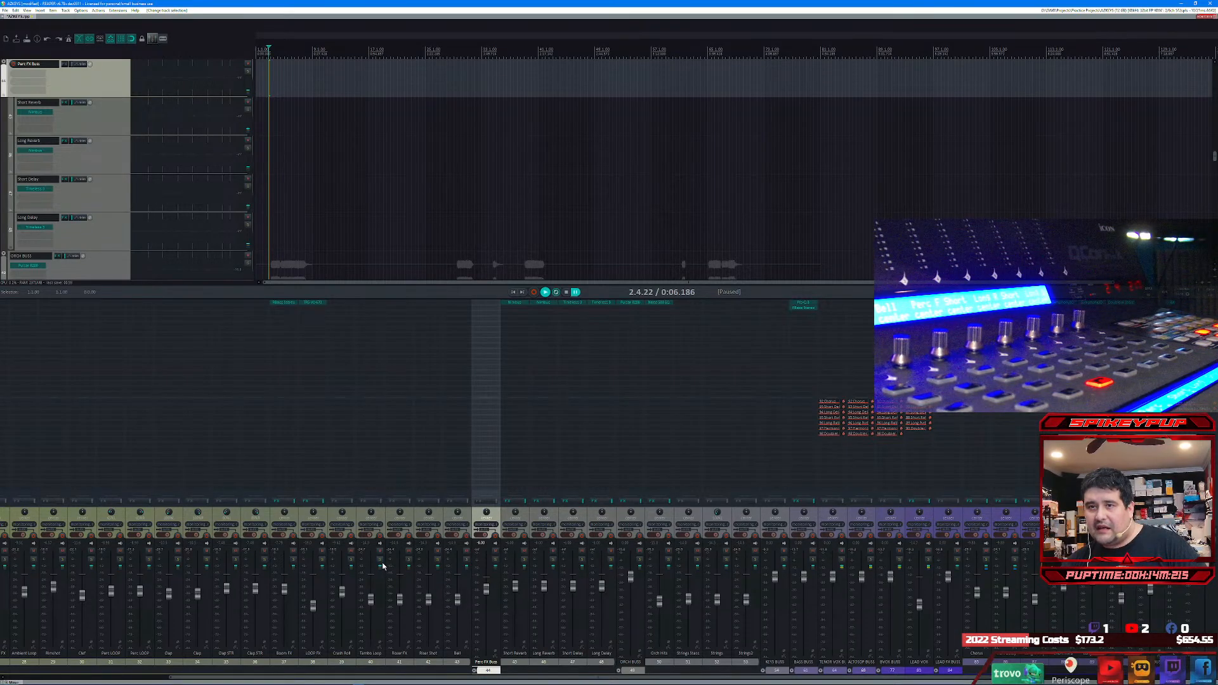
left_click_drag(375, 678, 212, 679)
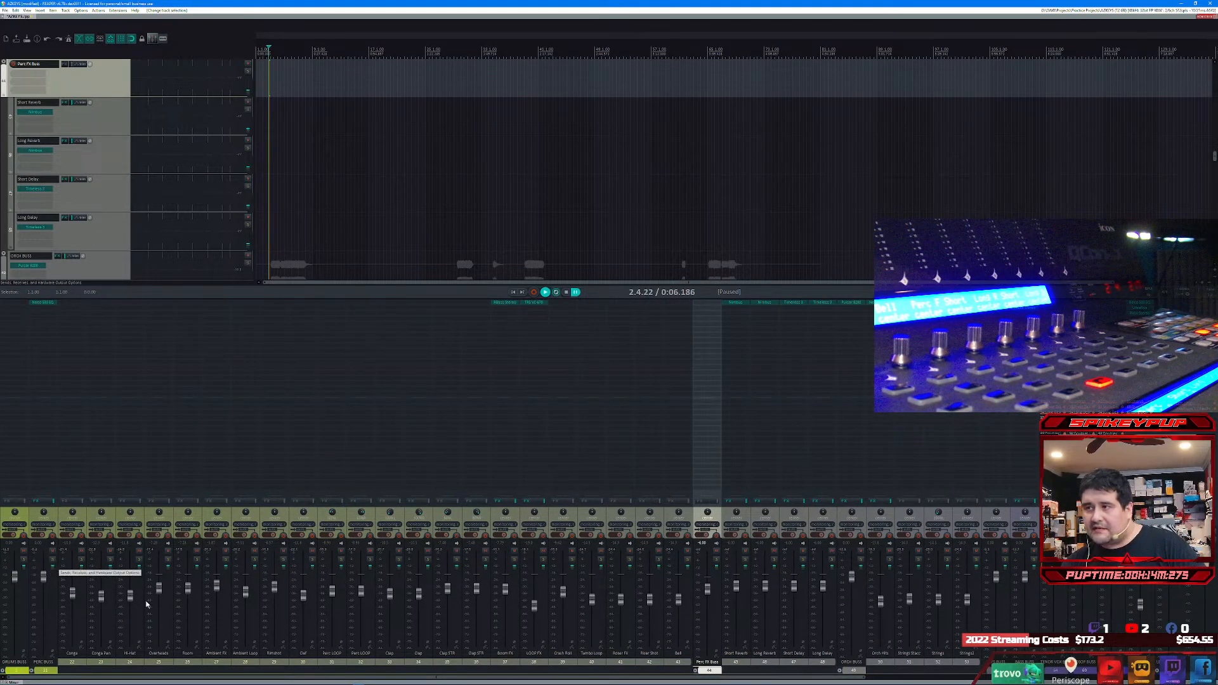
left_click(736, 663)
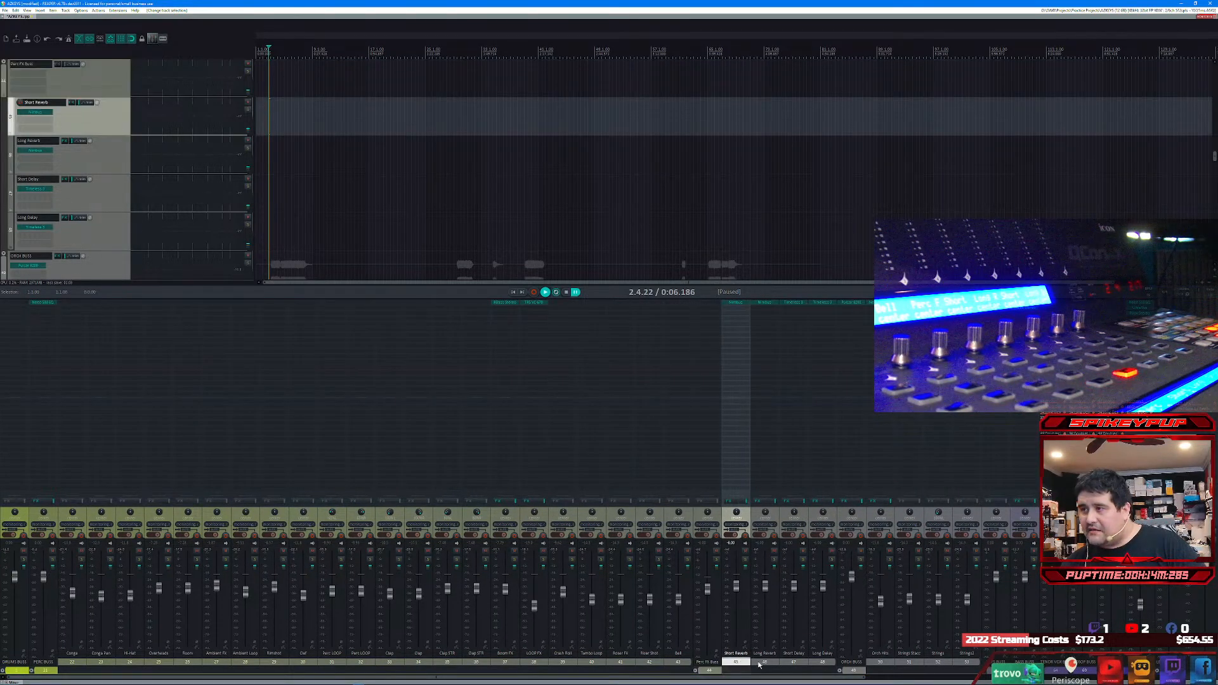
left_click(822, 662, "shift")
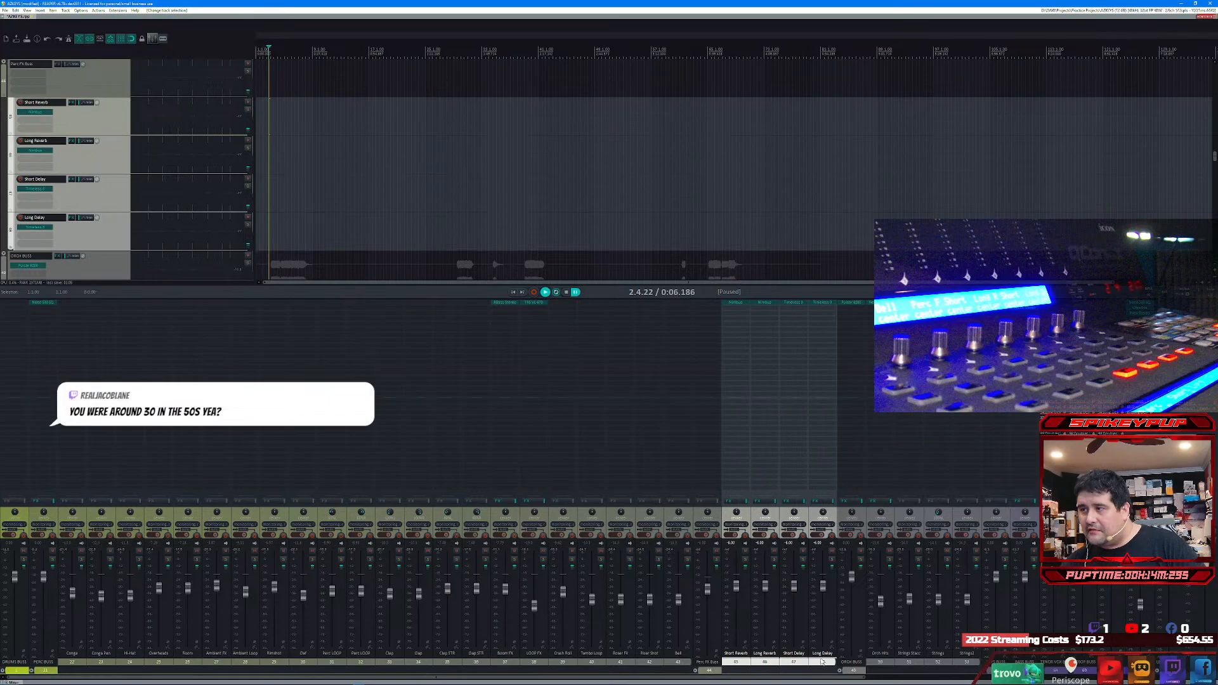
right_click(749, 569)
mouse_move(774, 588)
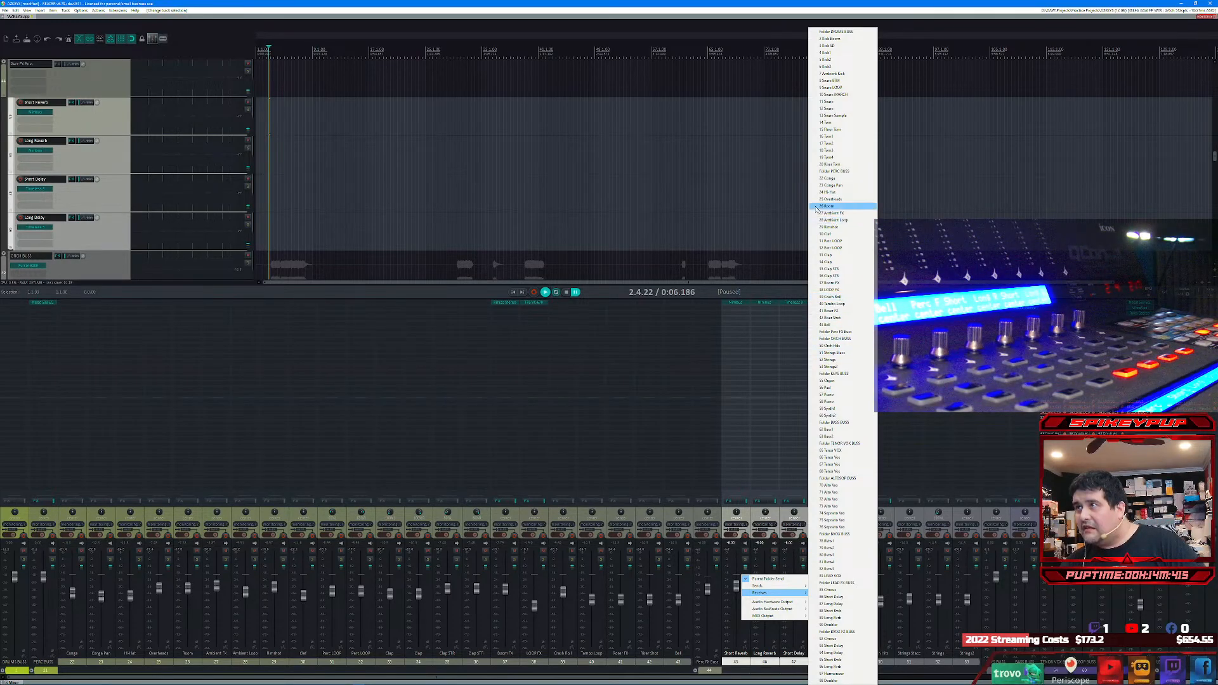
left_click(833, 171)
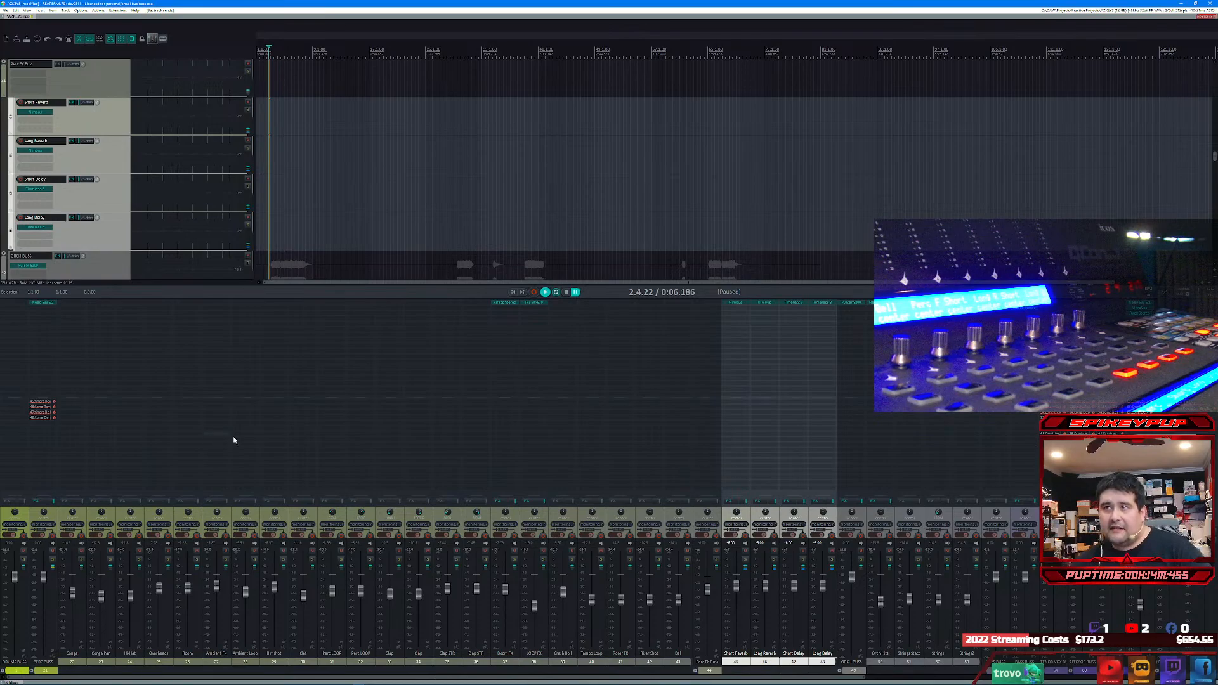
Step: Play the song from the start and balance the Short Reverb and Long Reverb levels by ear
left_click(517, 294)
left_click(547, 293)
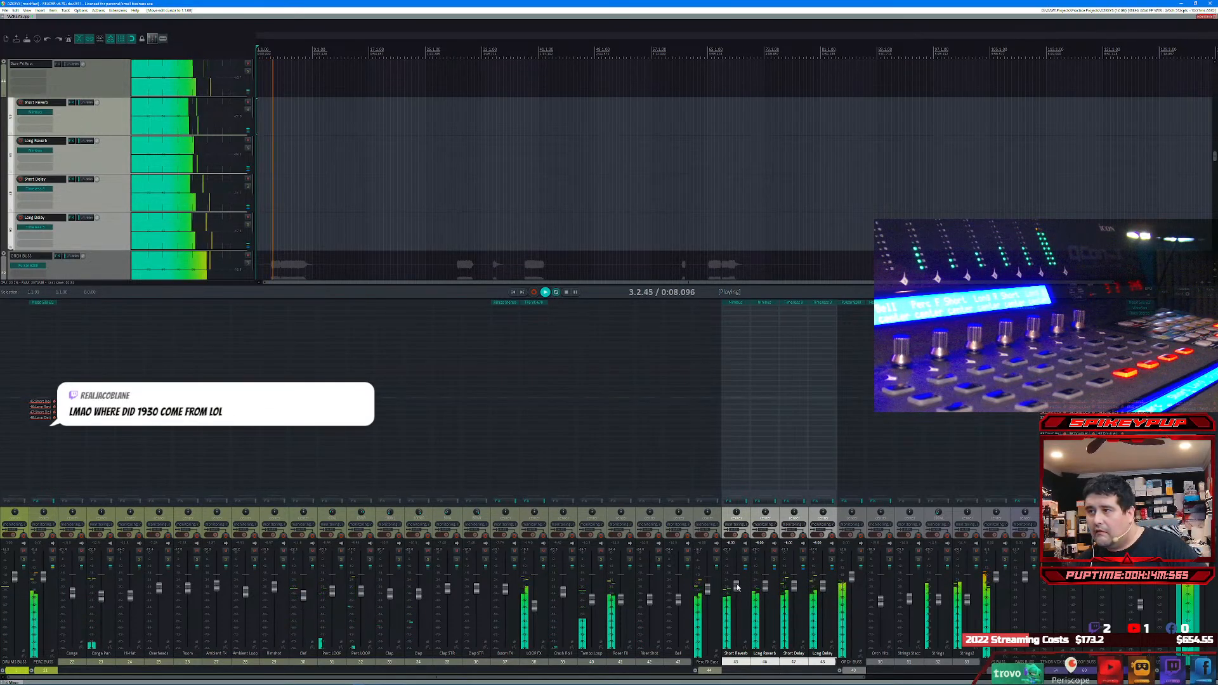
left_click_drag(736, 585, 765, 597)
left_click(765, 661)
left_click(737, 587)
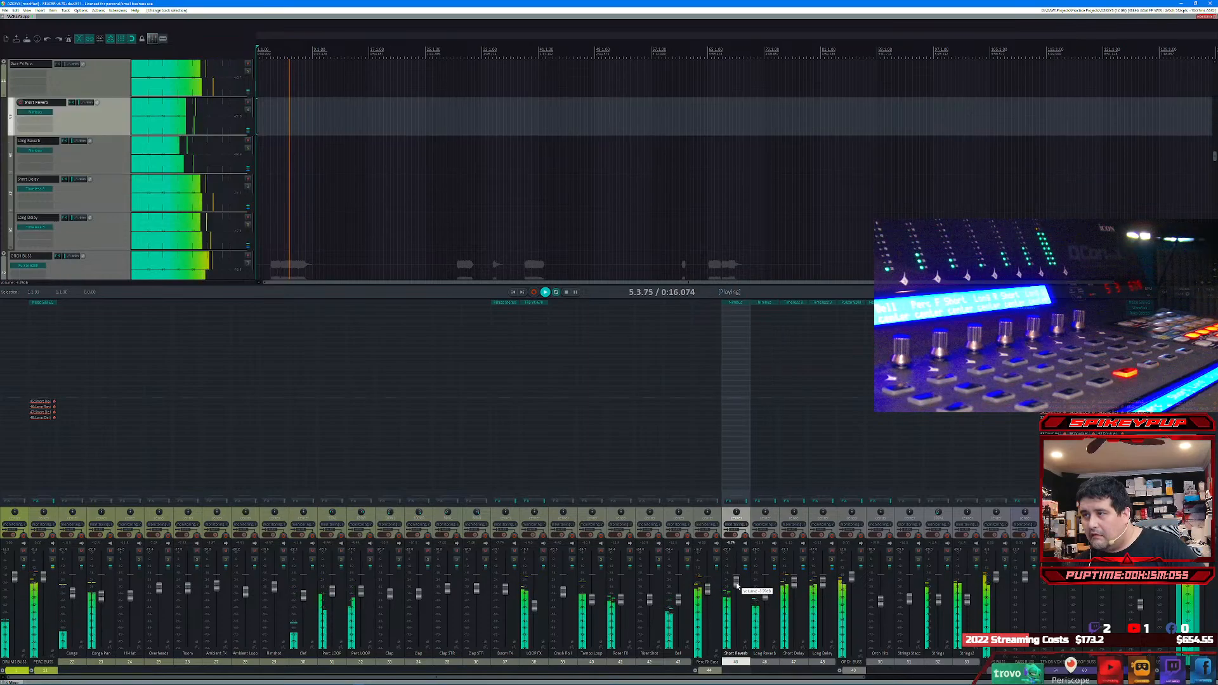
Step: Lower the Short Delay and Long Delay levels during playback and readjust the Short Reverb level
left_click(794, 585)
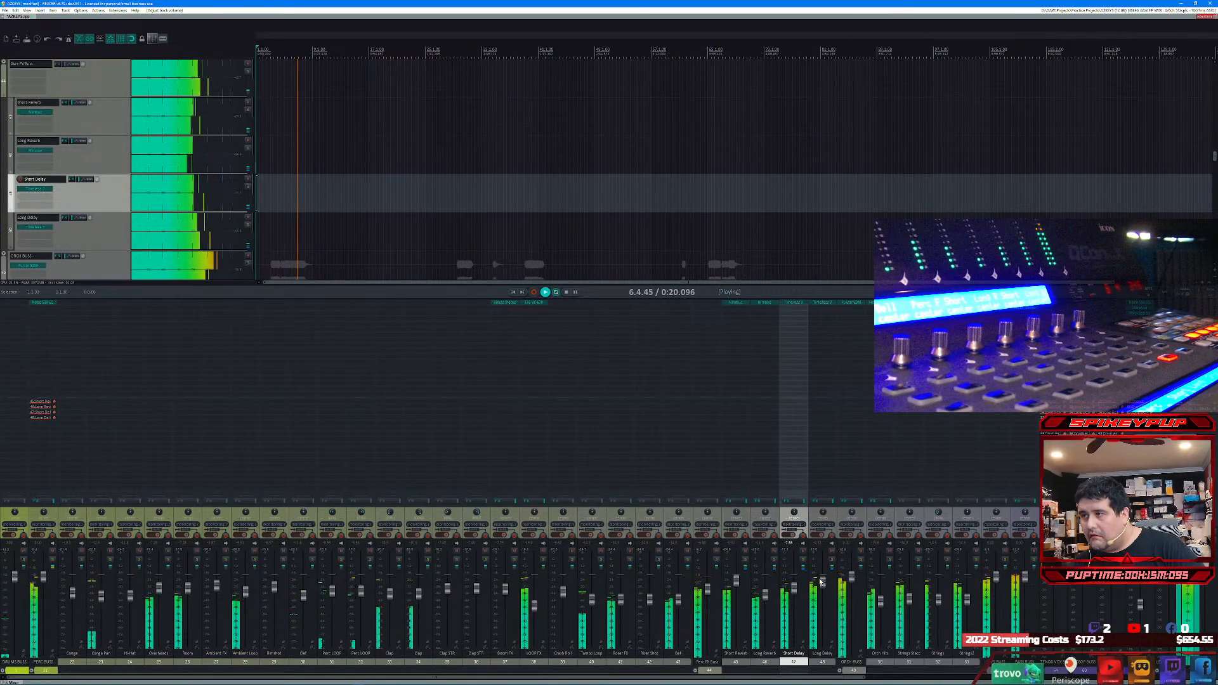
left_click(822, 592)
left_click_drag(824, 595, 823, 599)
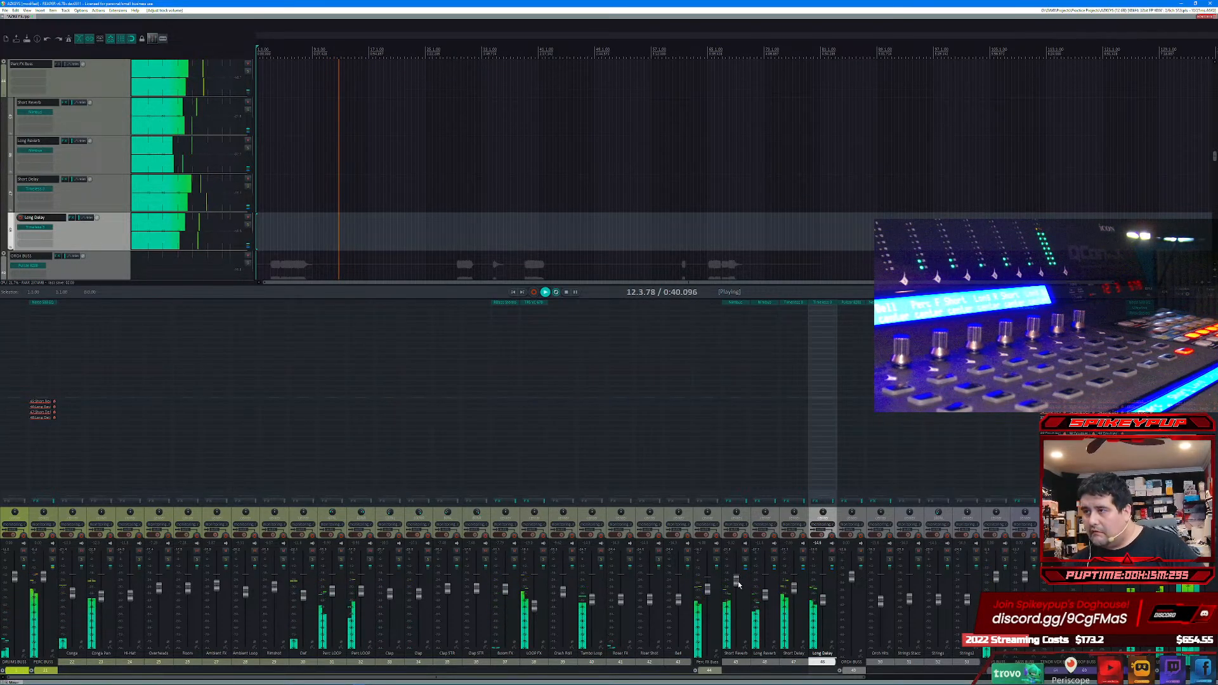
left_click_drag(737, 581, 794, 599)
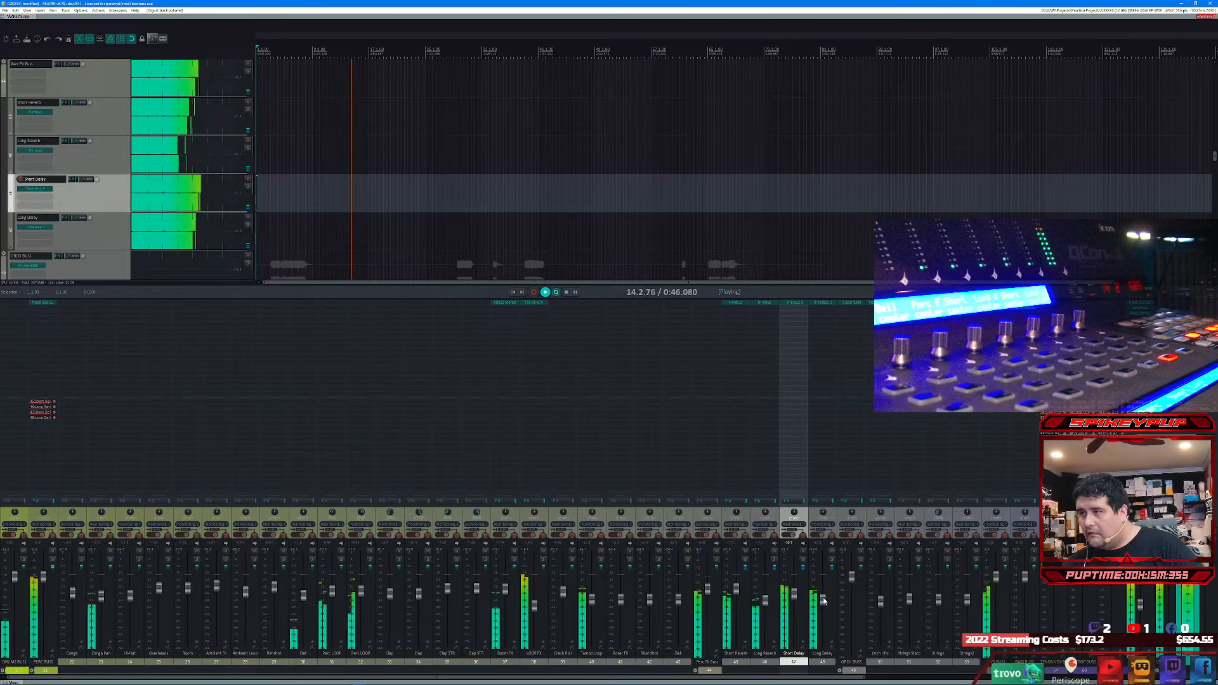
left_click(823, 600)
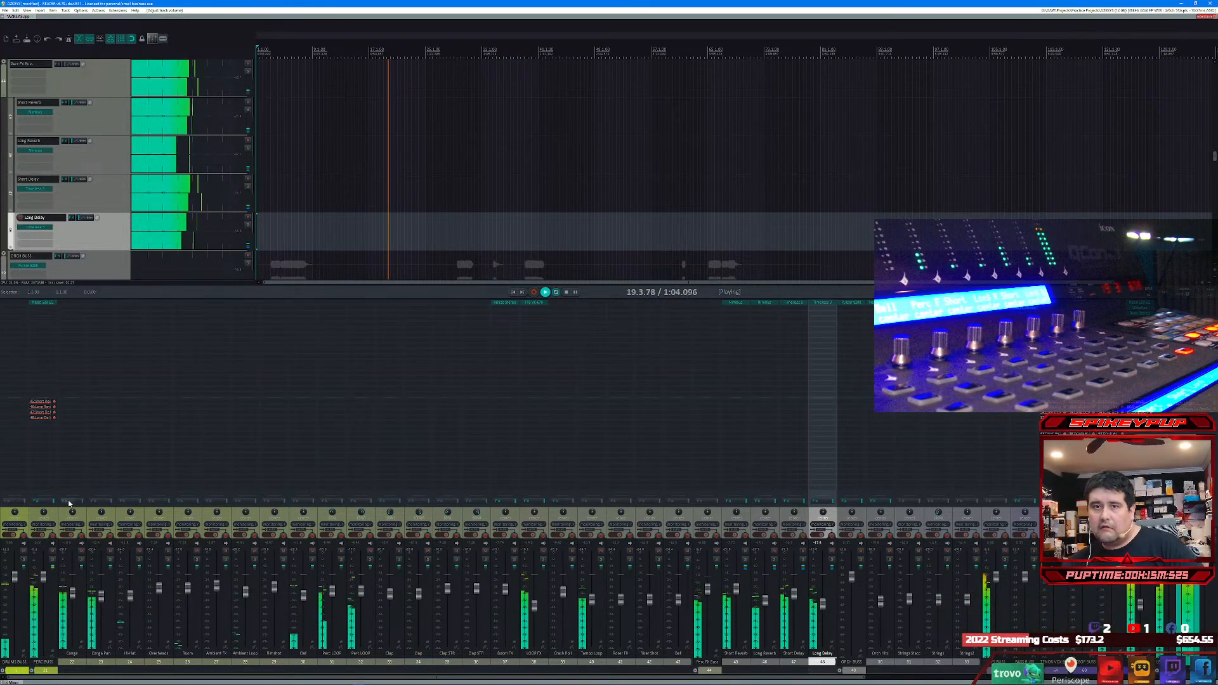
Step: Add the VST3 TR5 Classic Clipper plug-in to the PERC BUSS track
double_click(44, 308)
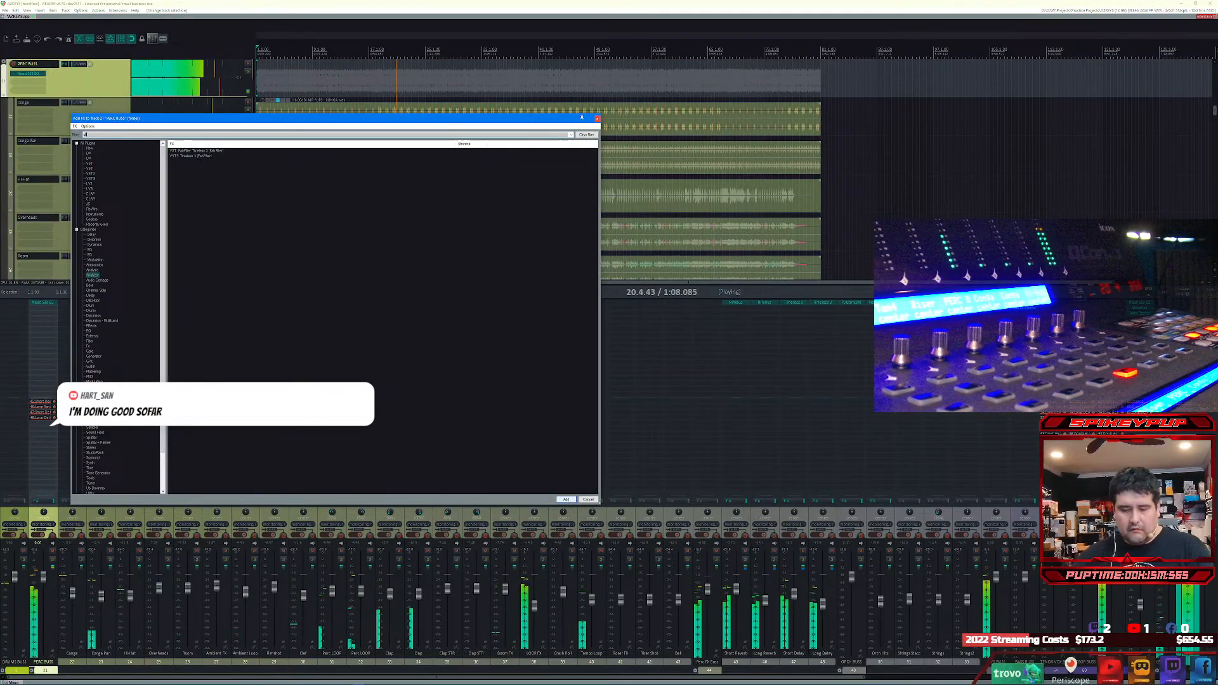
type("clipper")
key("Down")
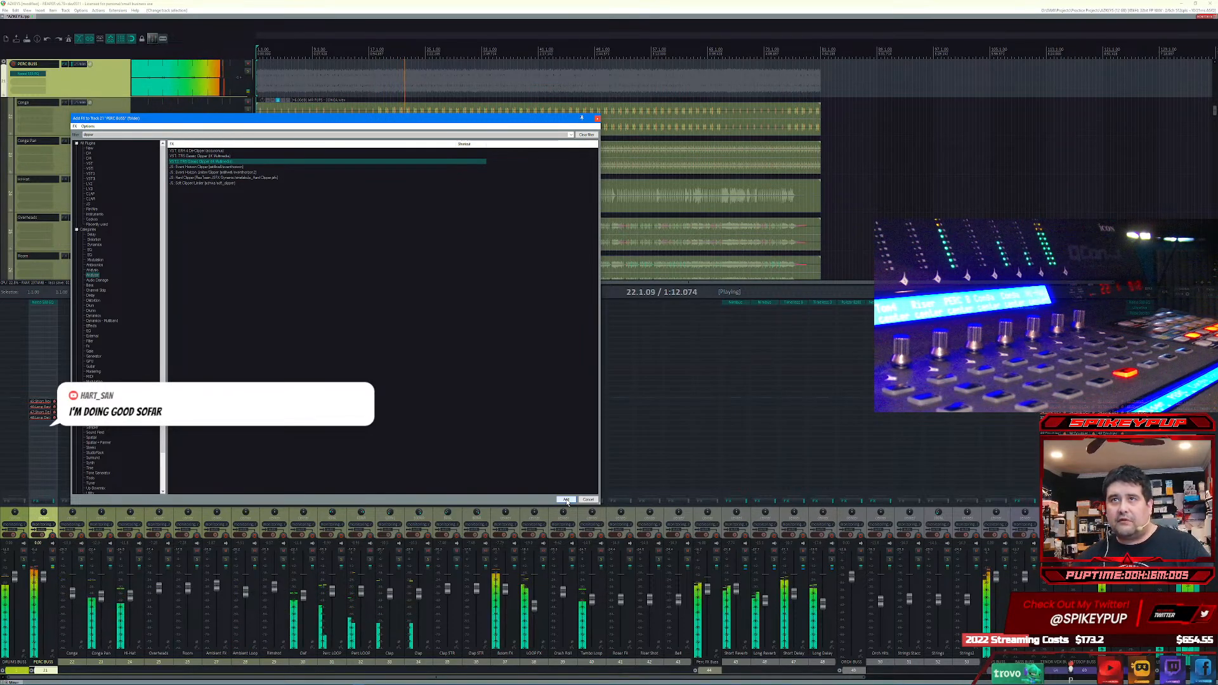
left_click(566, 500)
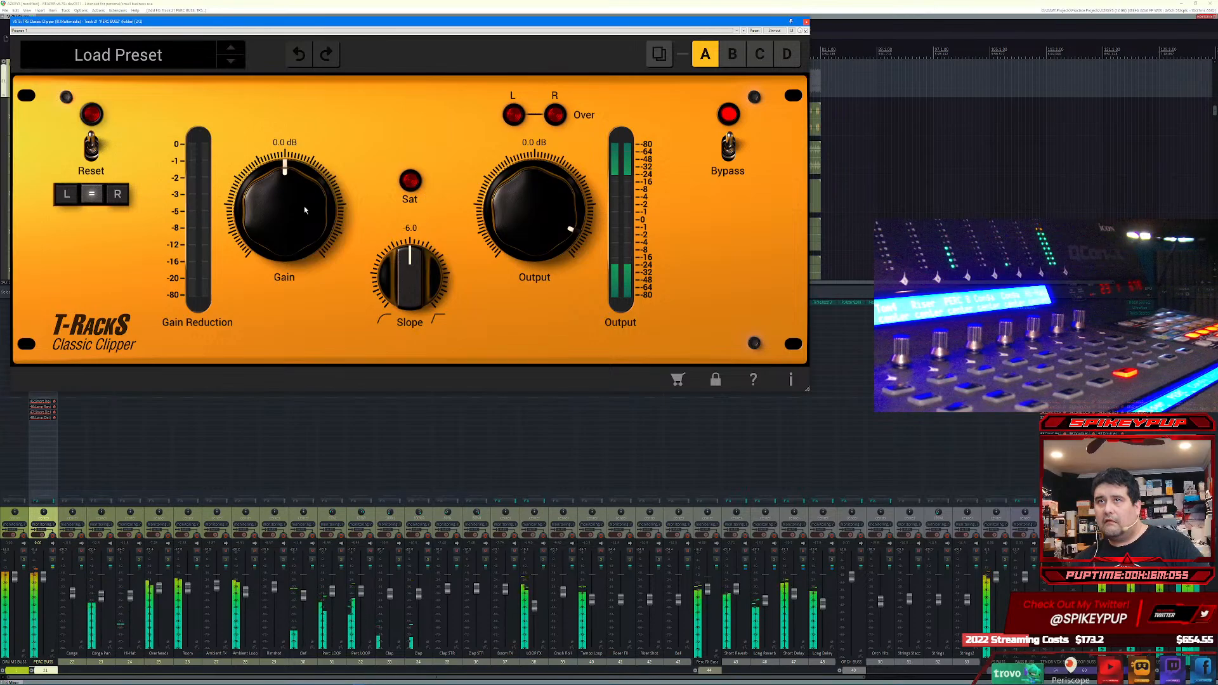
Step: Load the No Overs Volume Ctrl preset in the Classic Clipper and move its window clear of the track list
left_click(159, 55)
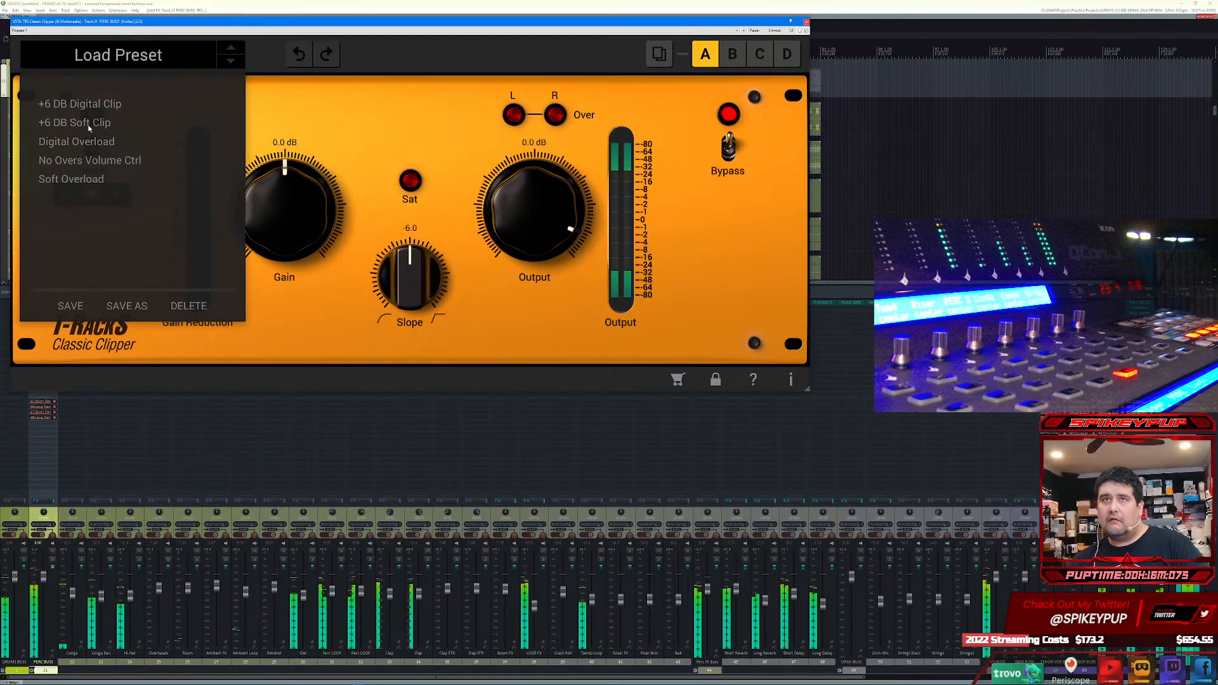
left_click(91, 162)
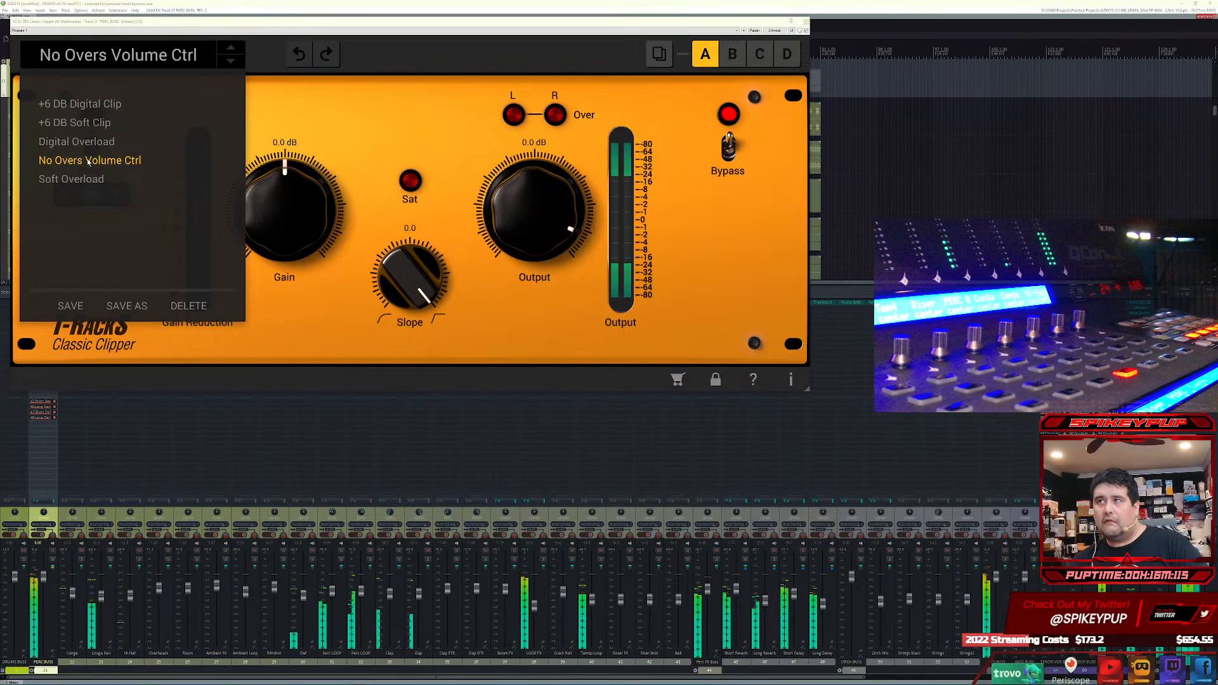
left_click(259, 28)
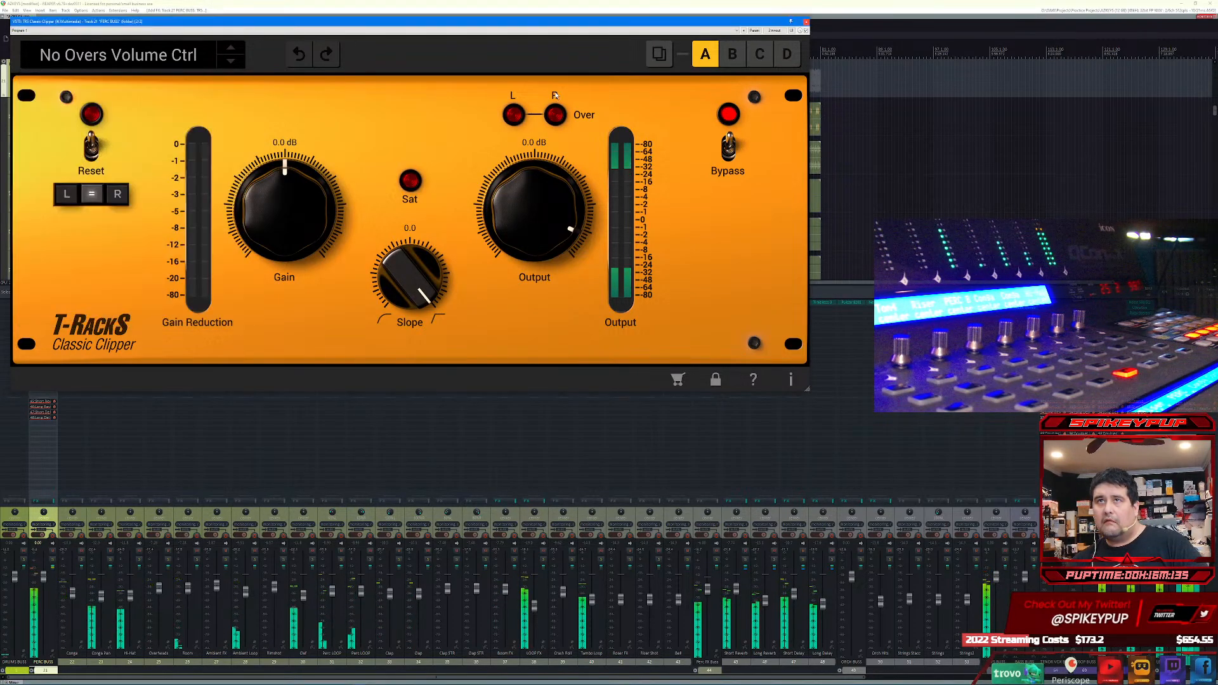
left_click_drag(337, 25, 527, 119)
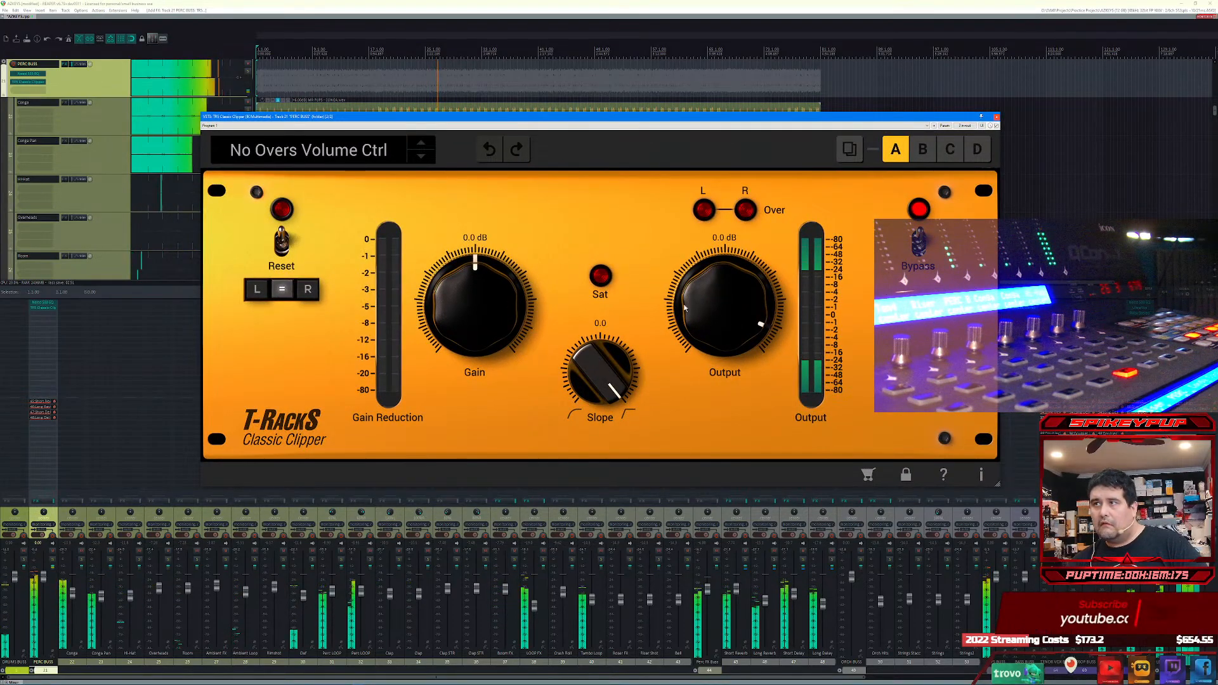
Step: Set the clipper's output to -10.0 dB, slope to -7.0 and gain to 8.0 dB, soloing PERC BUSS while adjusting
left_click_drag(720, 308, 718, 345)
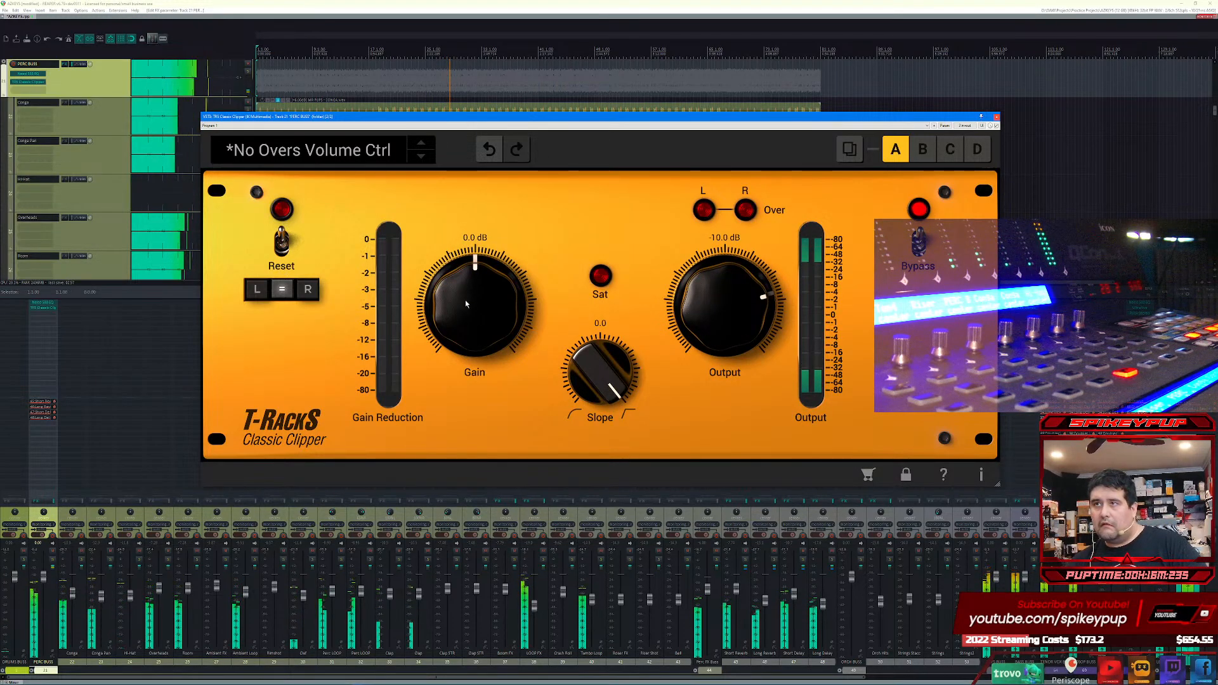
left_click_drag(466, 304, 472, 273)
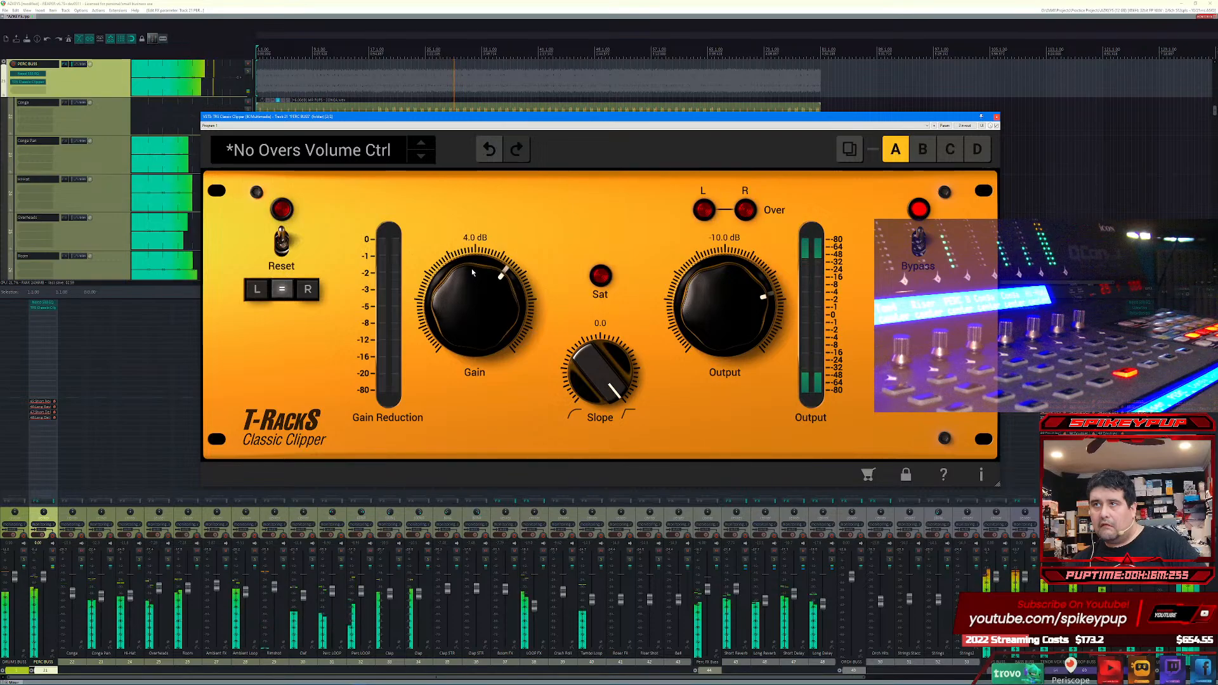
left_click_drag(597, 358, 614, 492)
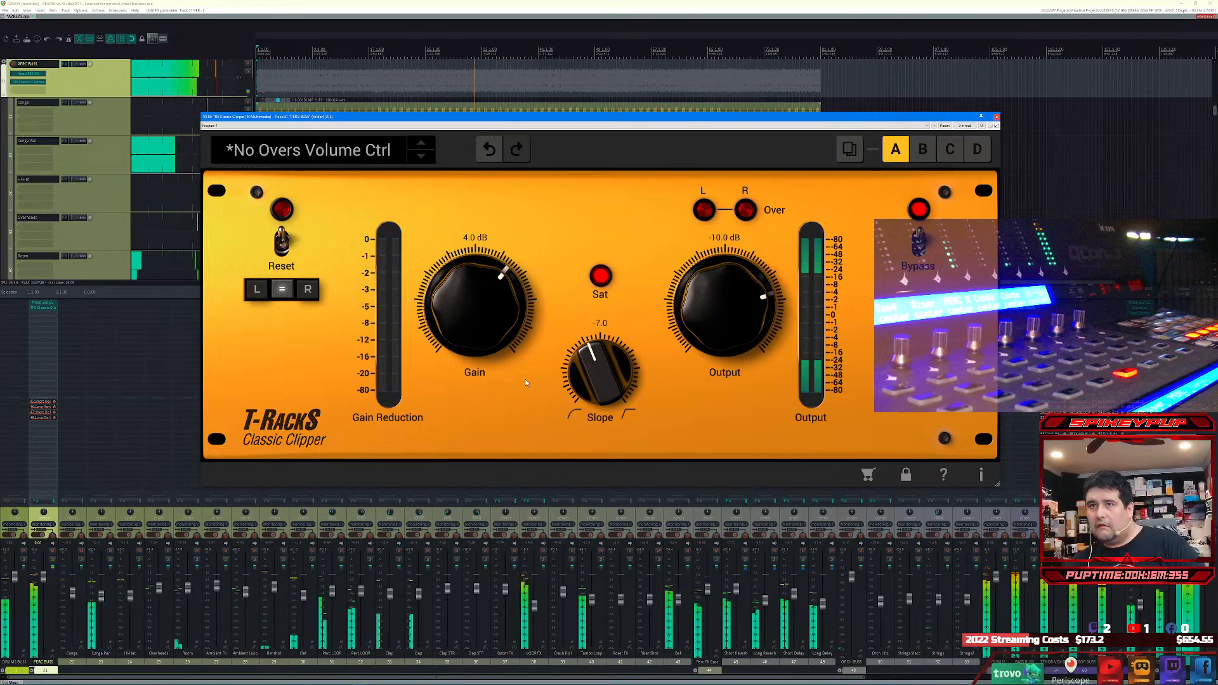
left_click(52, 561)
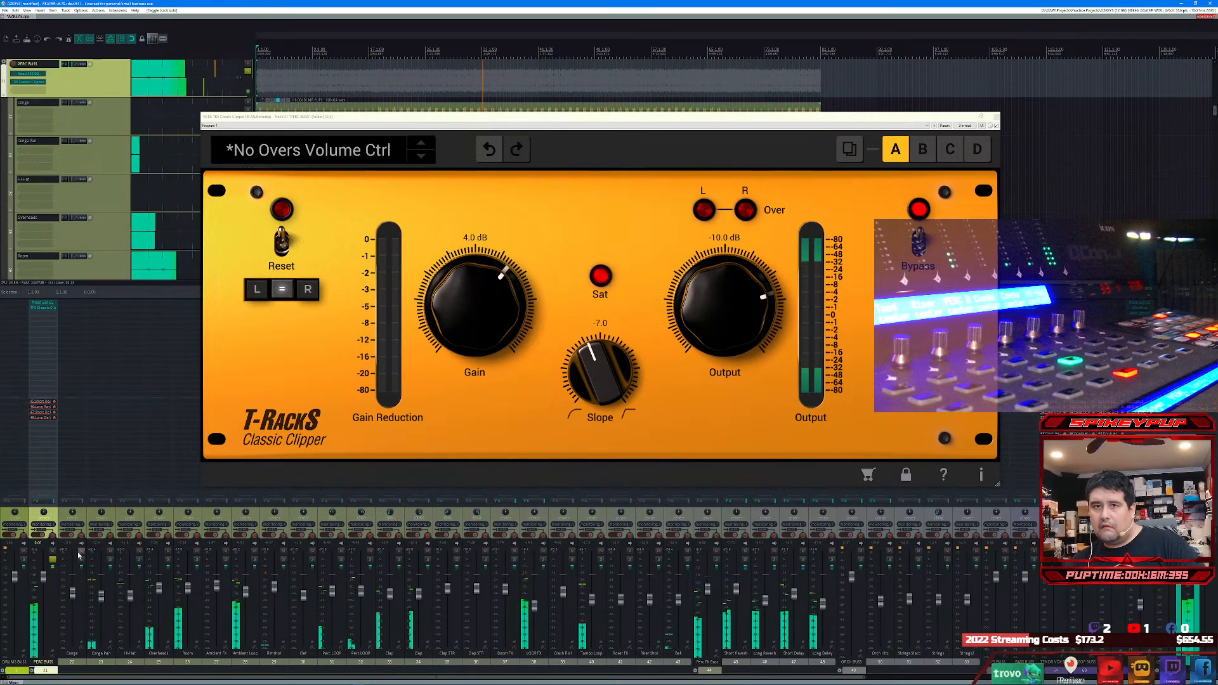
left_click_drag(502, 313, 470, 297)
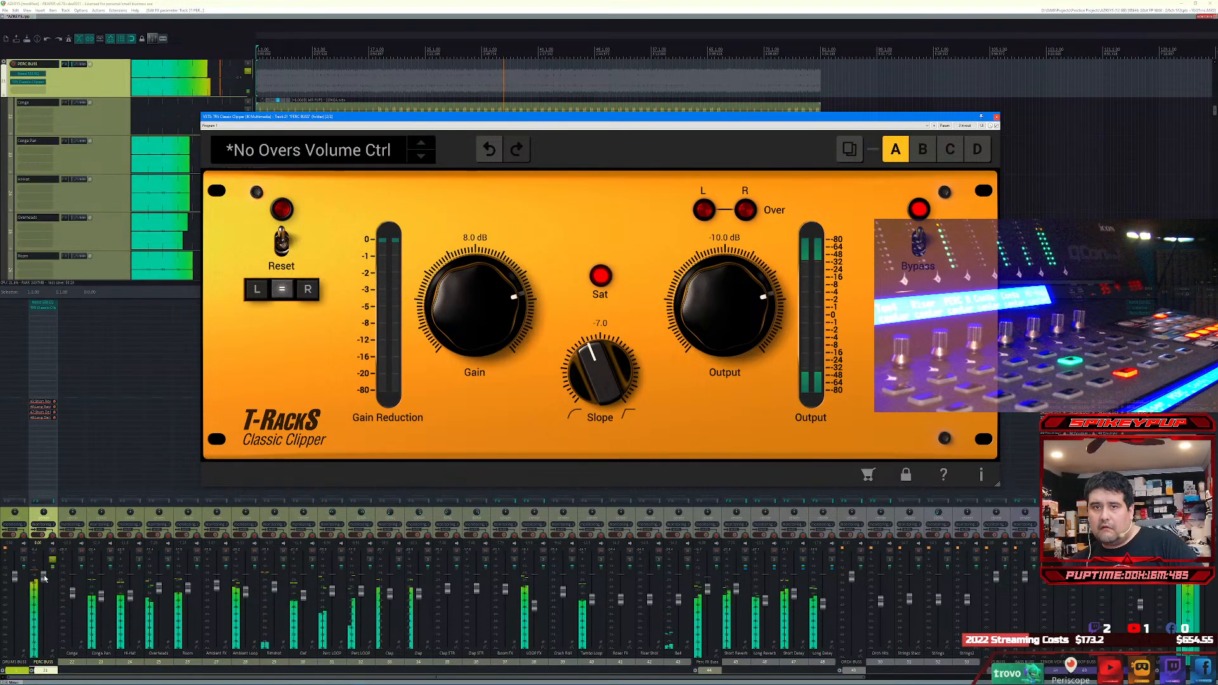
Step: Select the percussion tracks from Conga through Bell, lower their volumes together, and unsolo PERC BUSS
left_click(72, 594)
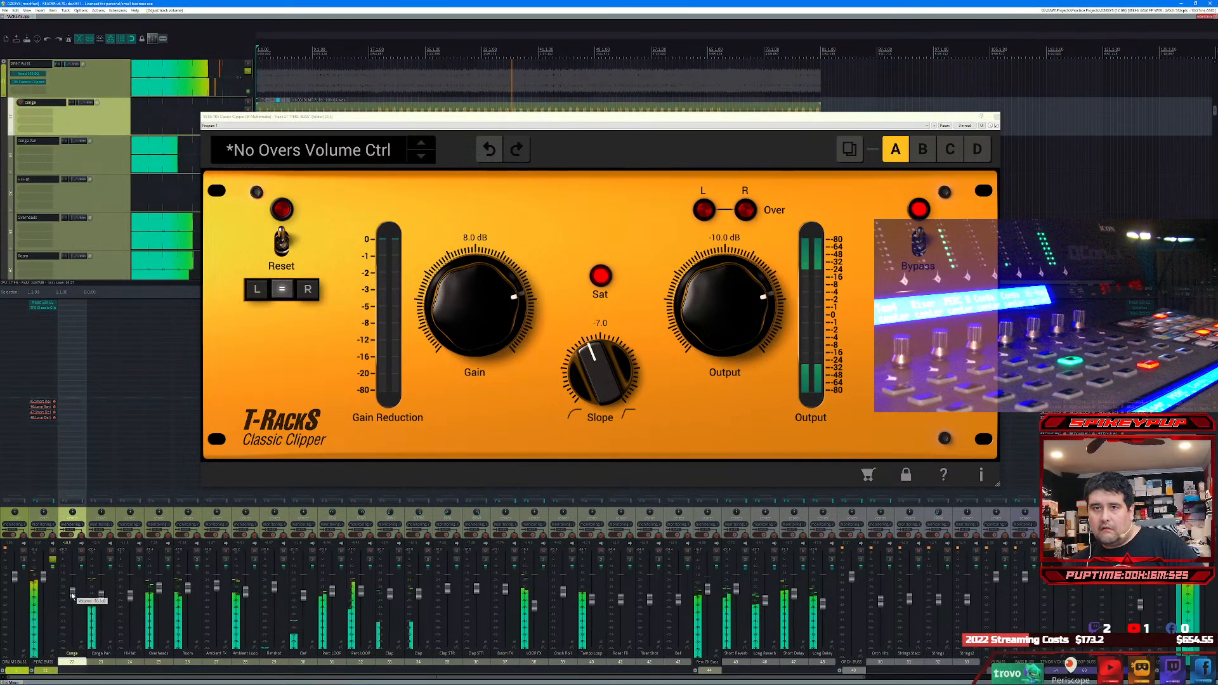
left_click(679, 603, "shift")
scroll(679, 603, "down", 3)
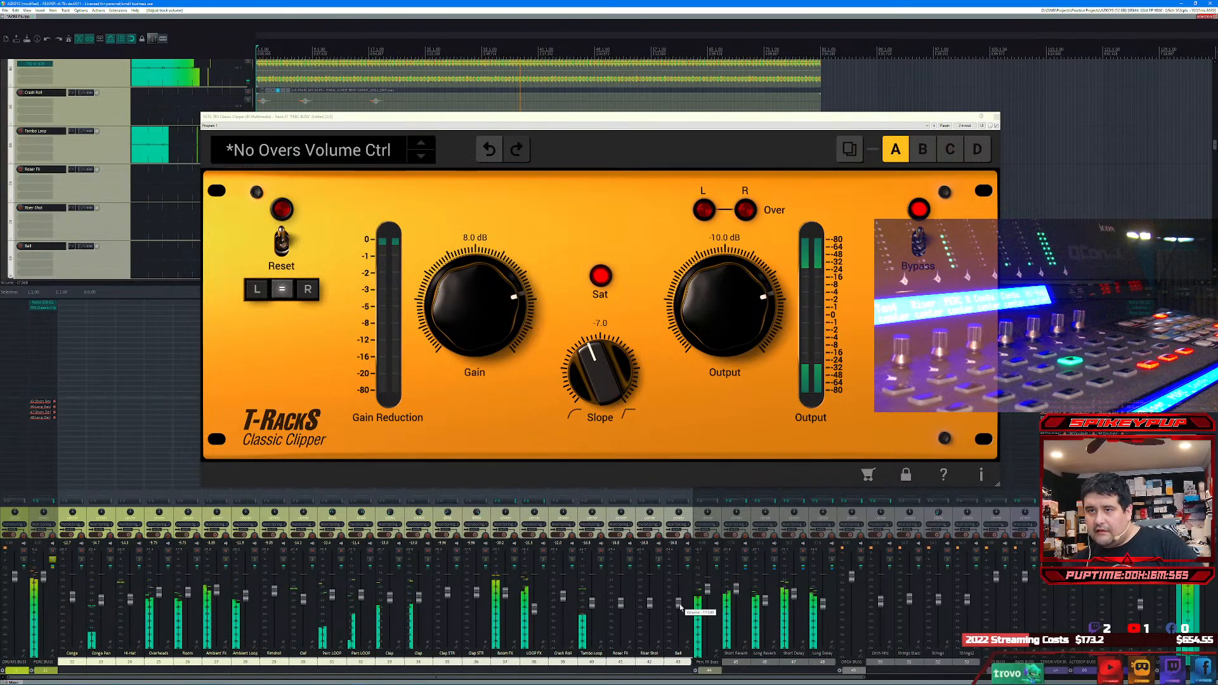
left_click(53, 562)
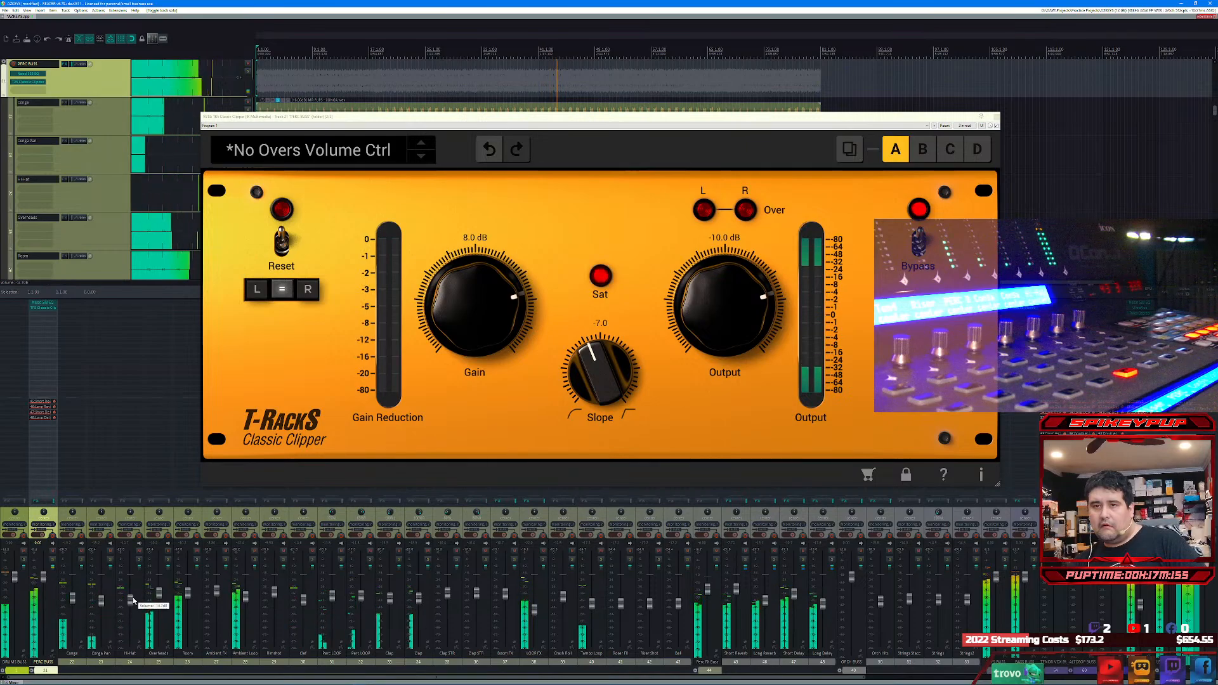
Step: Adjust the volumes of the last two clap tracks together by ear, then close the clipper and clear the track selection
mouse_move(131, 602)
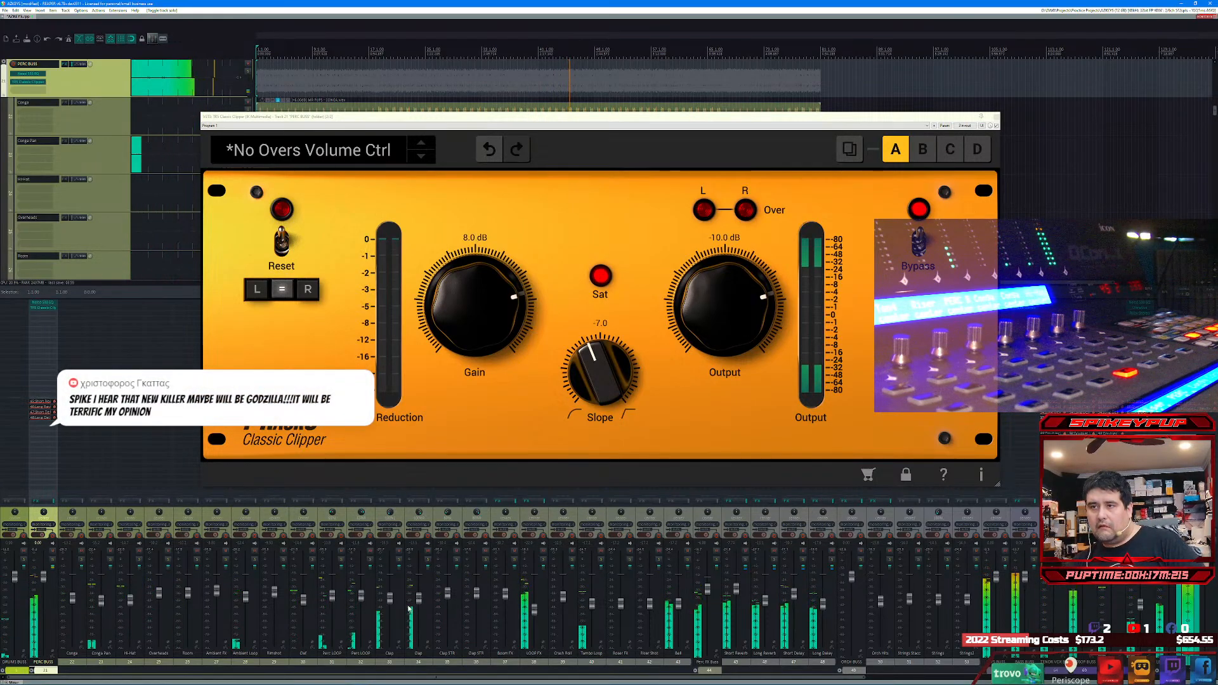
left_click(390, 599)
left_click(450, 595, "shift")
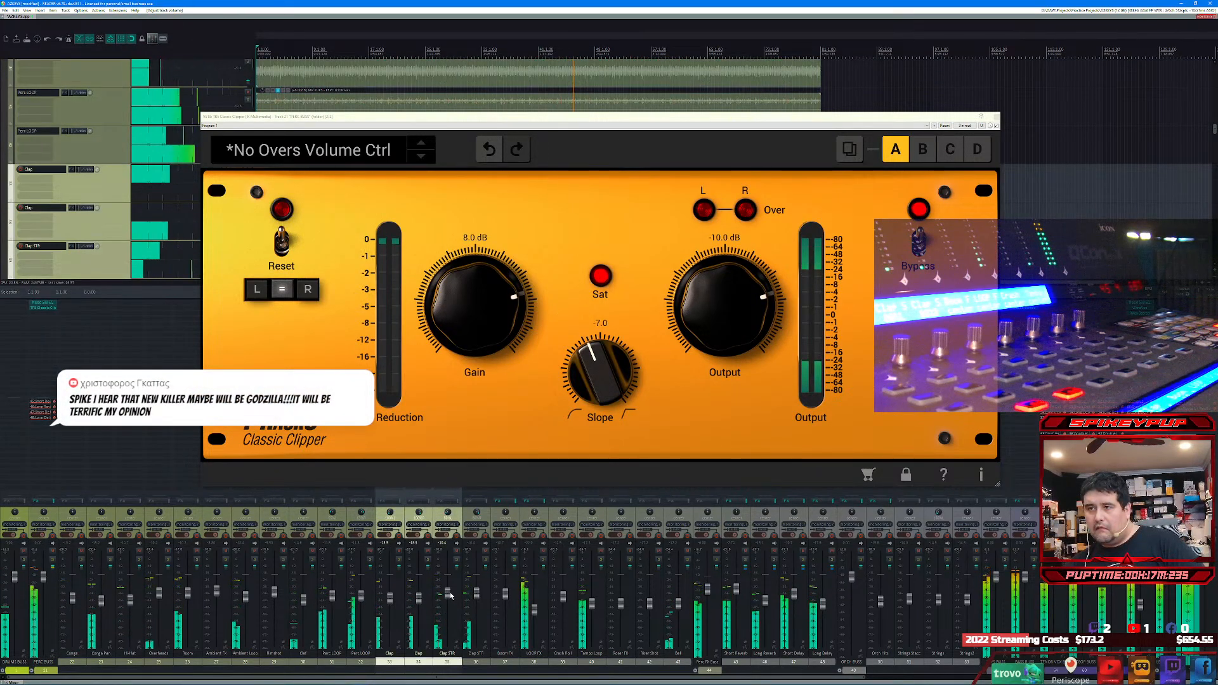
left_click(478, 594, "shift")
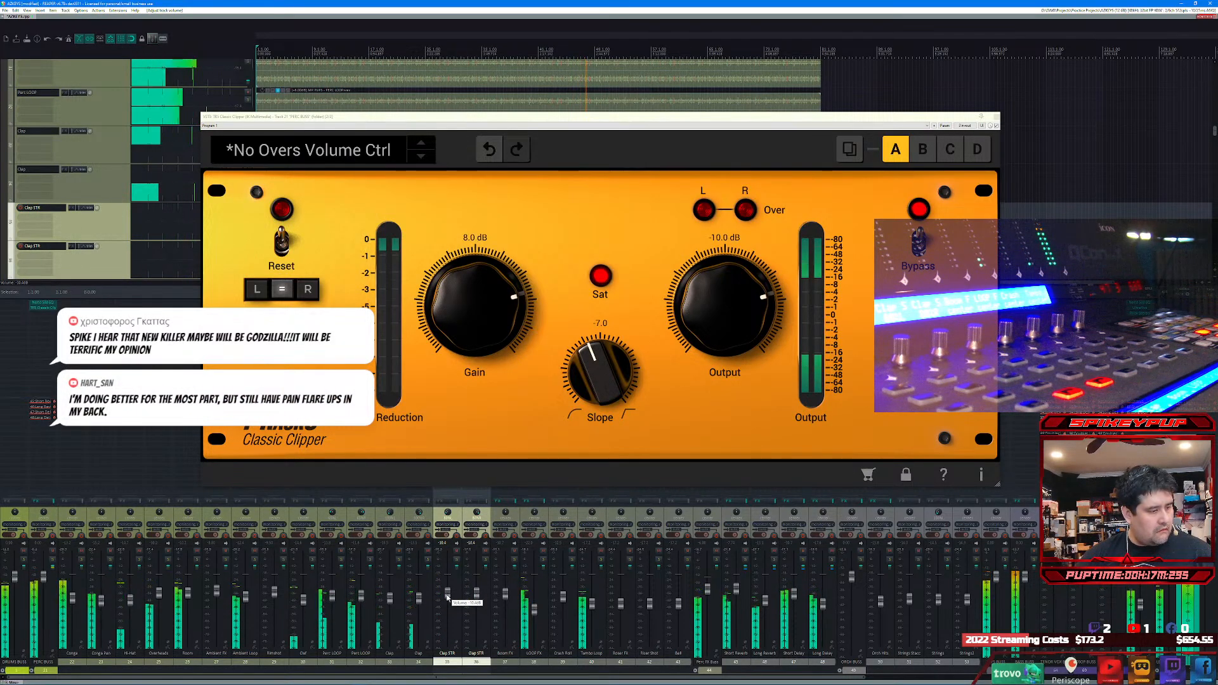
scroll(447, 597, "down", 3)
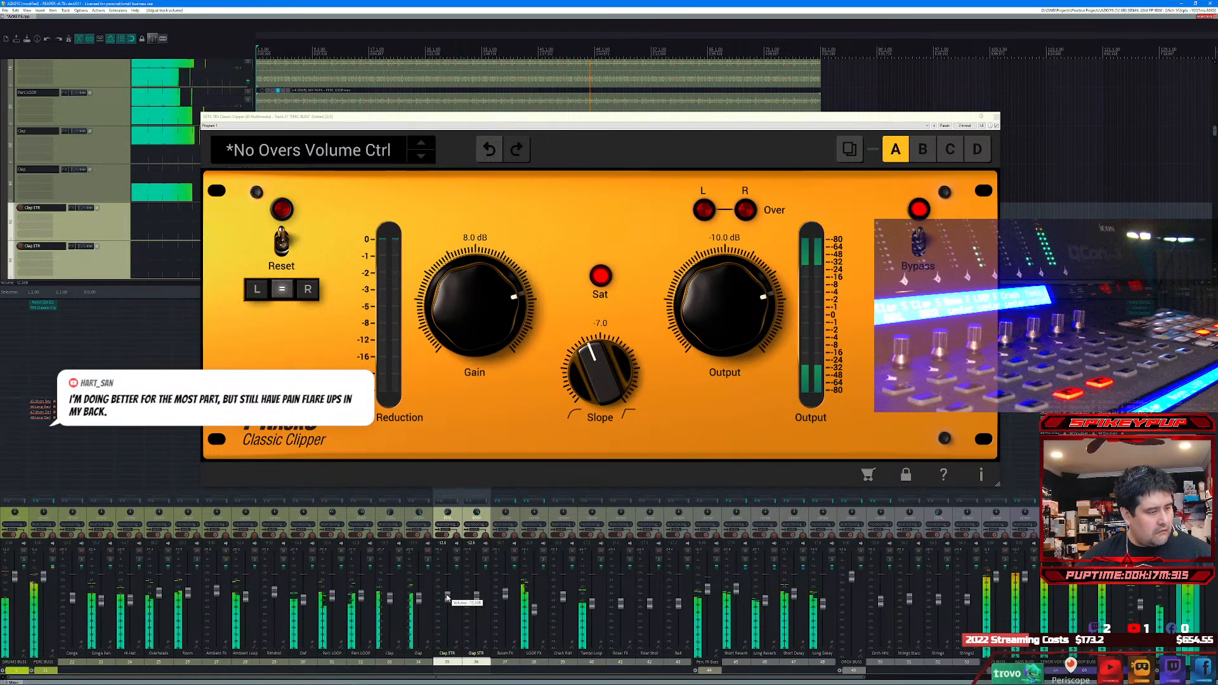
scroll(447, 598, "down", 2)
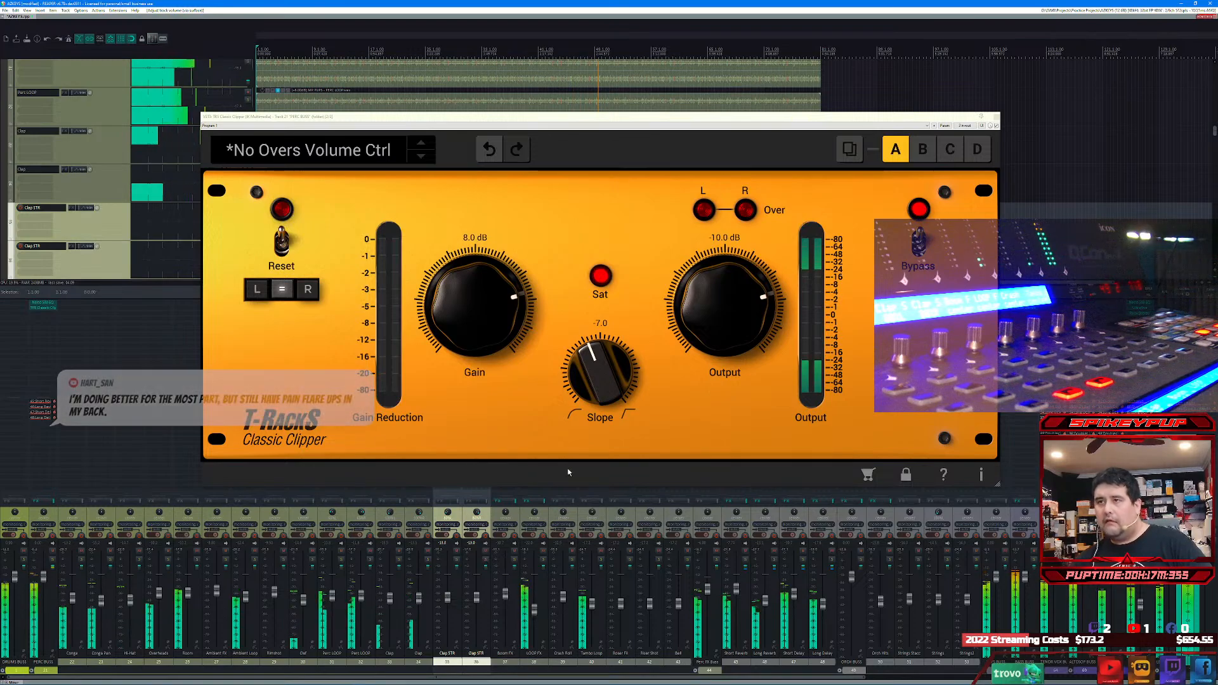
left_click(997, 117)
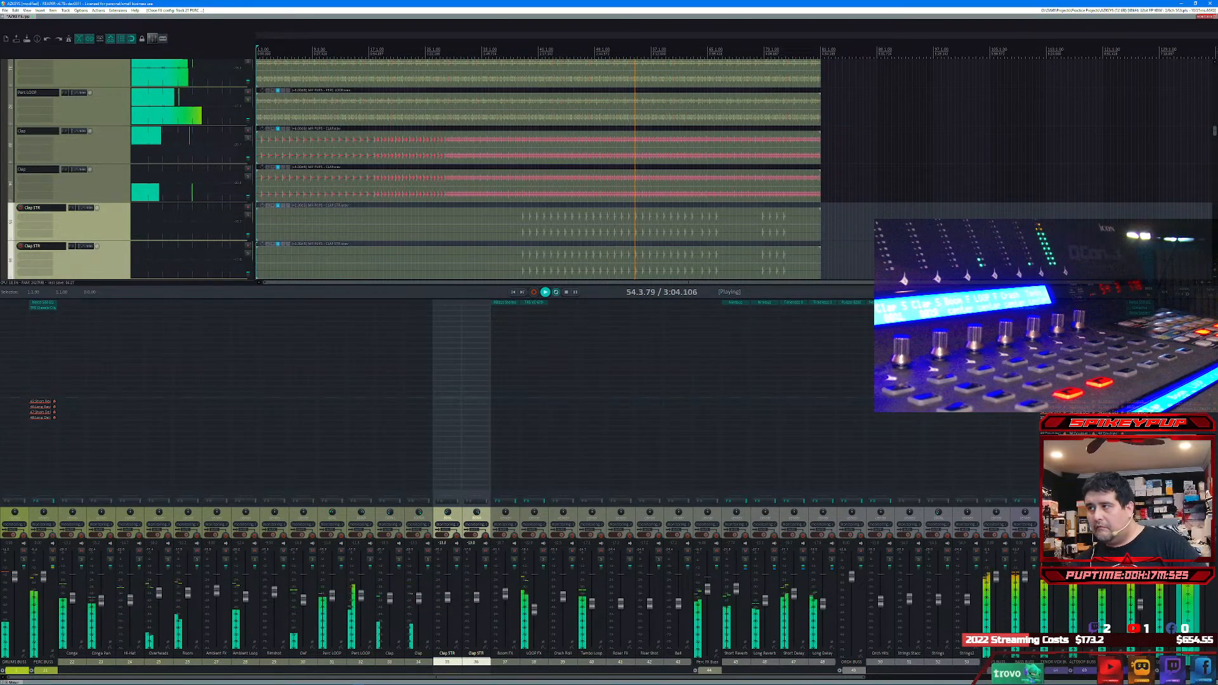
key("Escape")
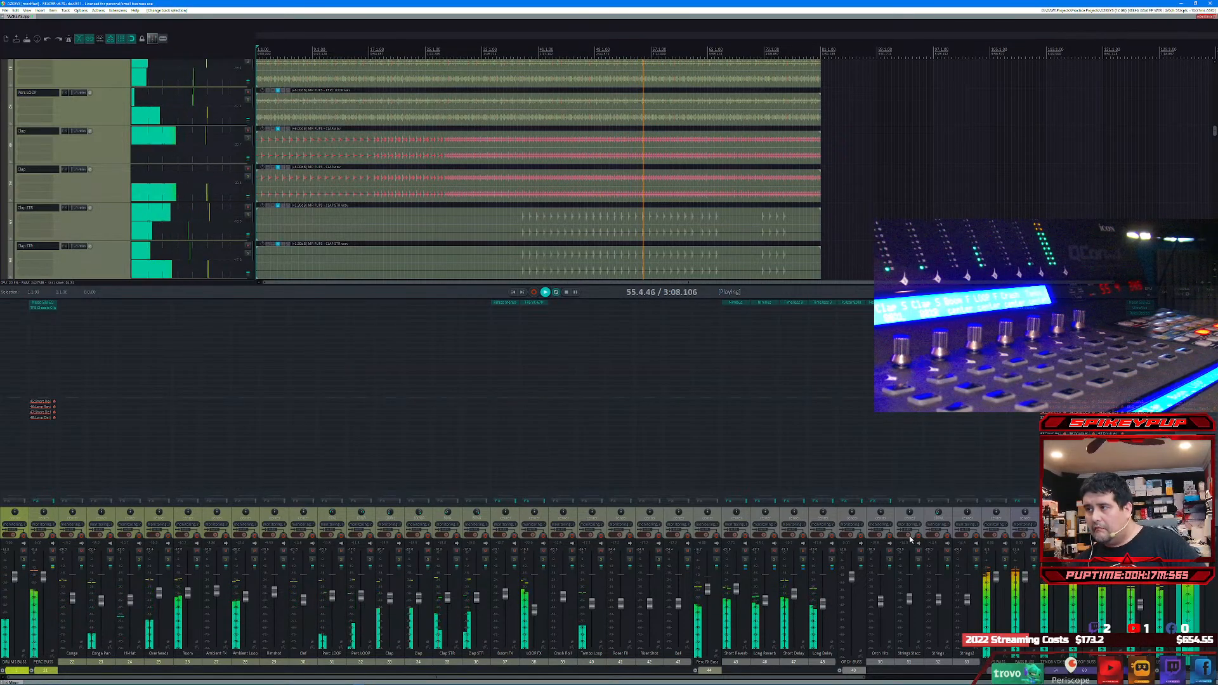
Step: Open the Track Manager and select every non-bus track from the first kick through the last Doubler
key("ctrl+alt+m")
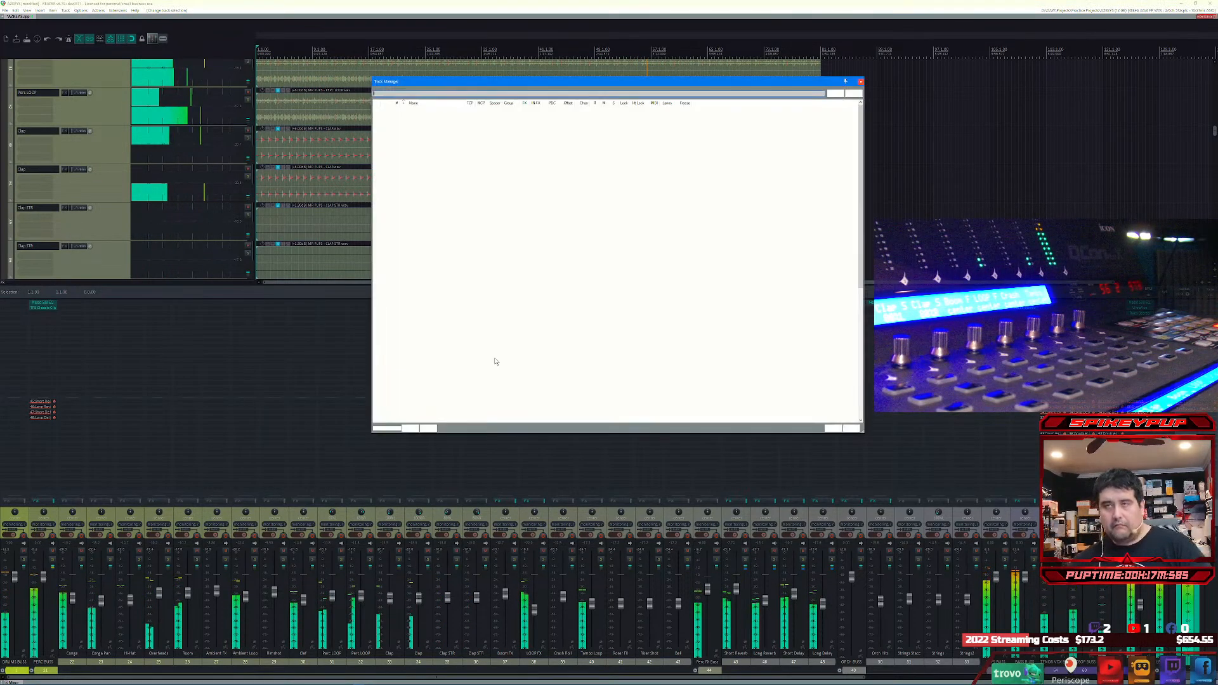
left_click(422, 174)
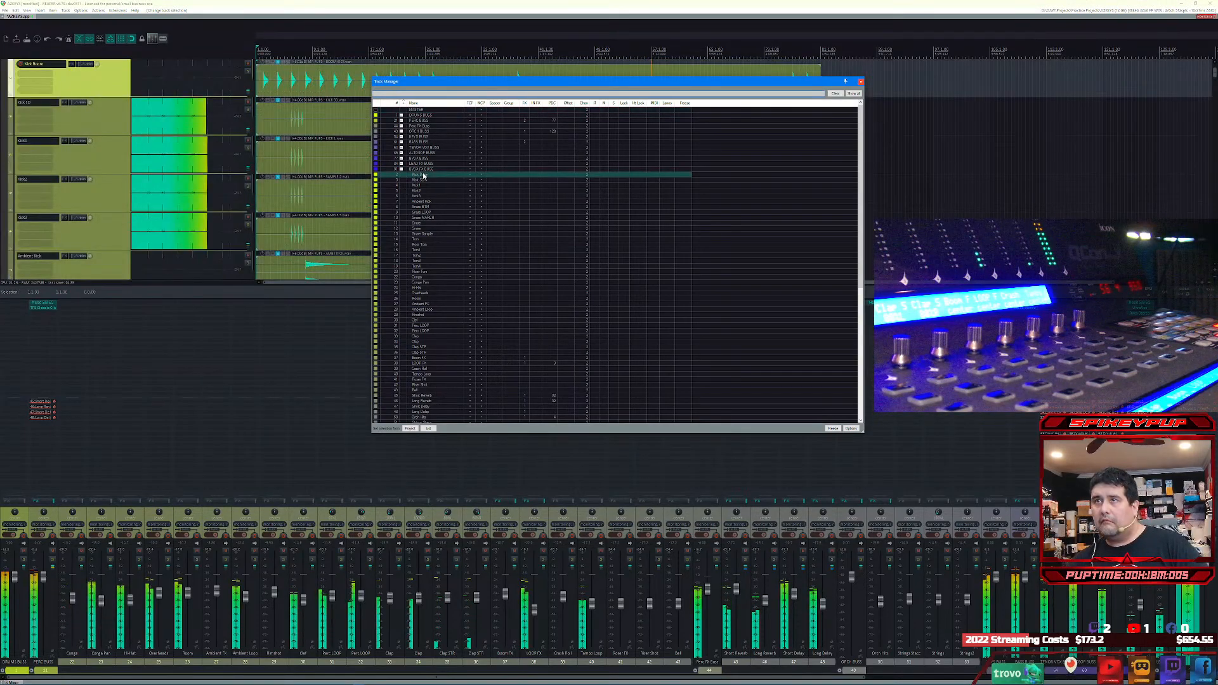
scroll(437, 255, "down", 10)
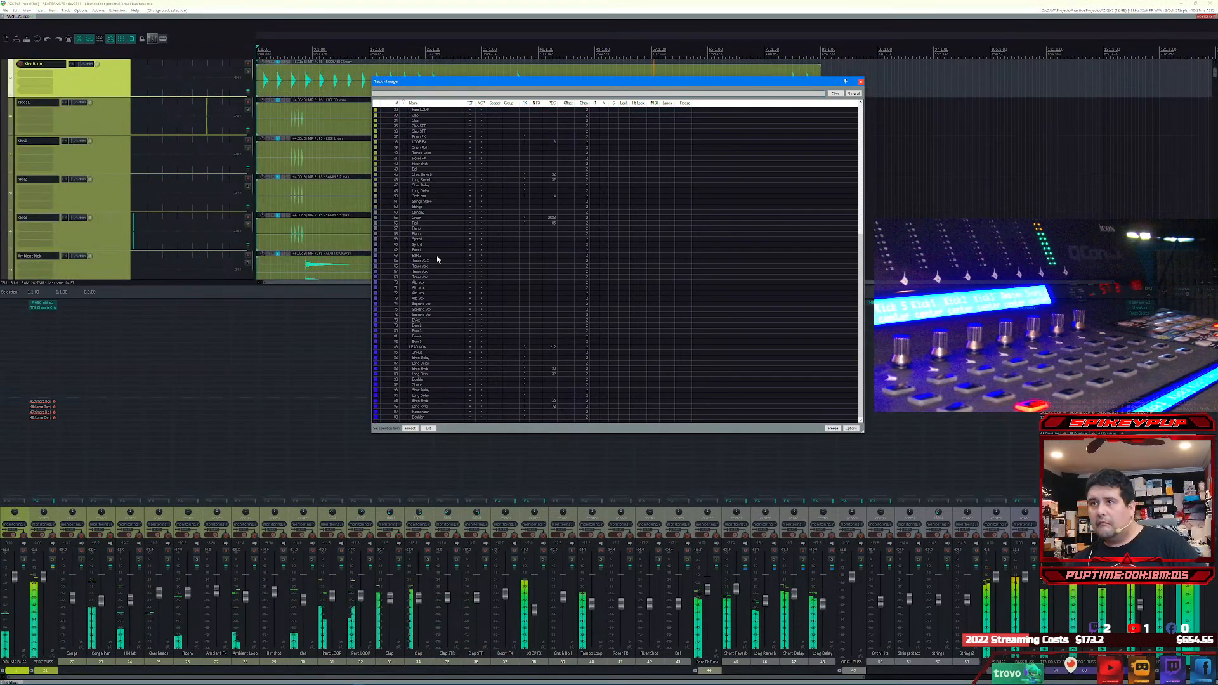
left_click(435, 417, "shift")
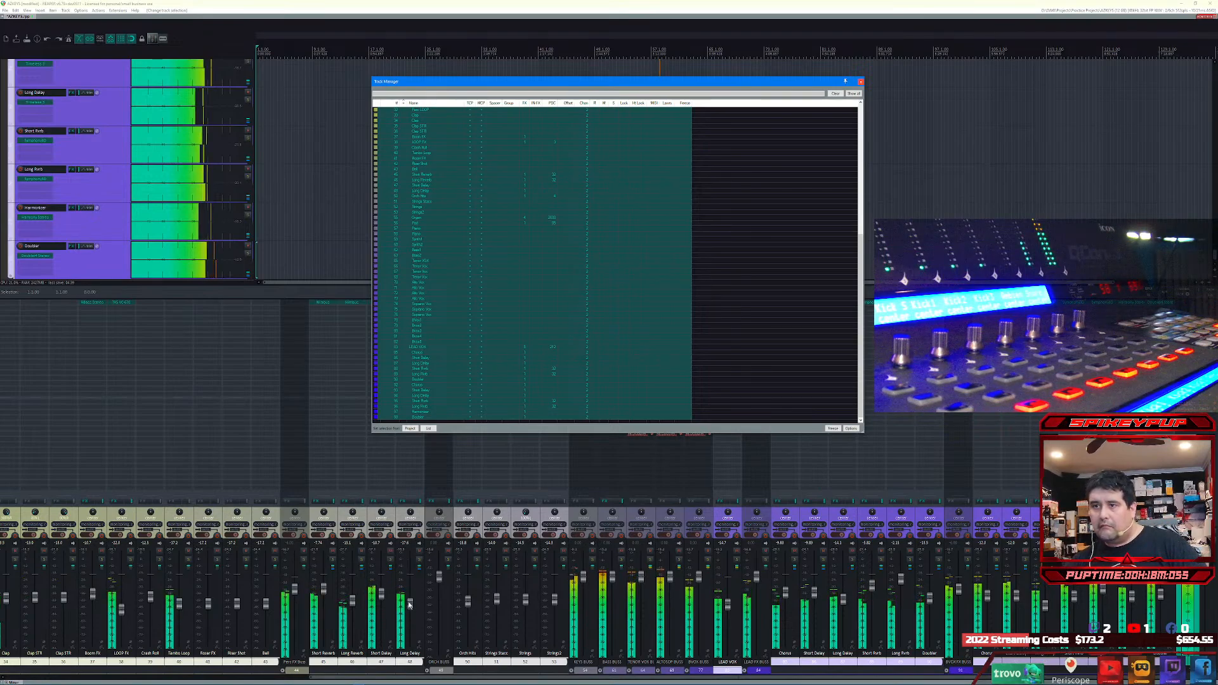
Step: Lower the volumes of all selected tracks together during playback and close the Track Manager
left_click_drag(409, 604, 413, 609)
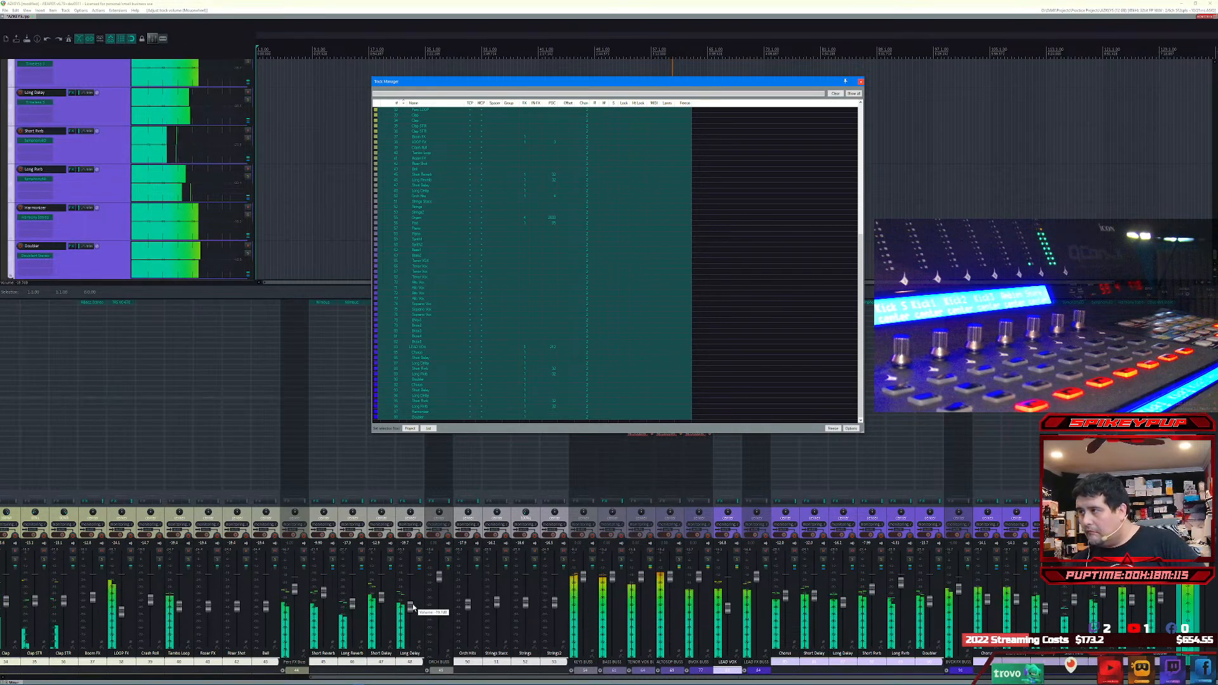
scroll(412, 607, "down", 2)
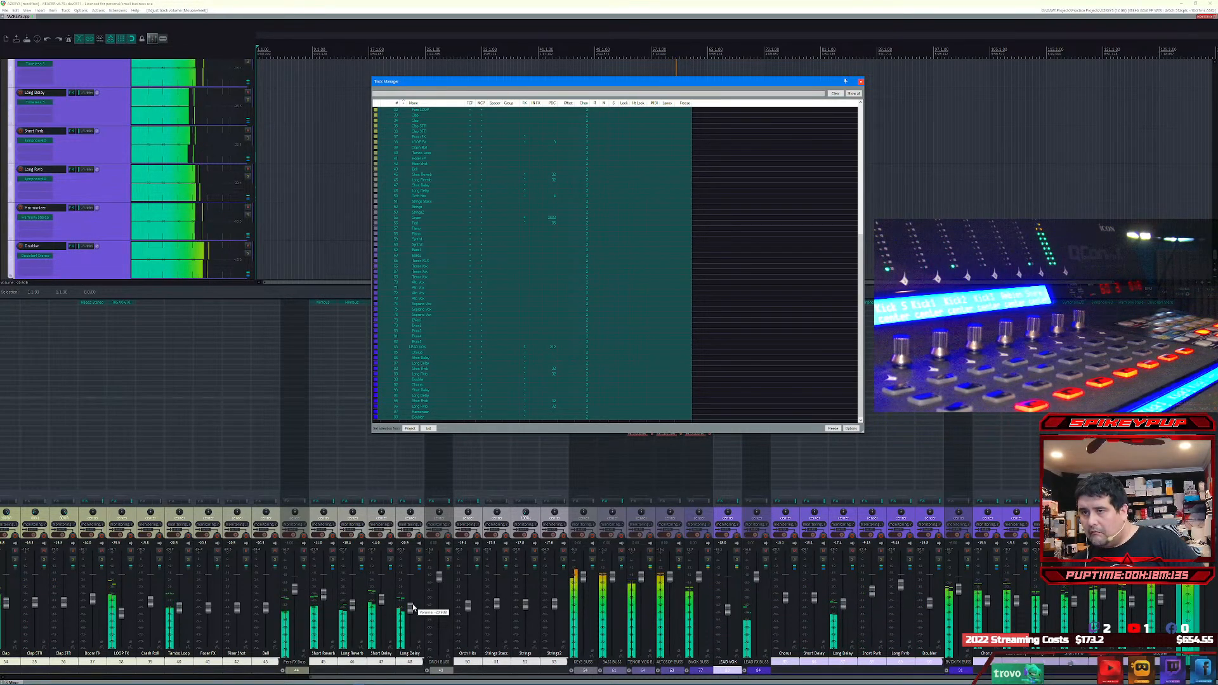
scroll(413, 608, "down", 2)
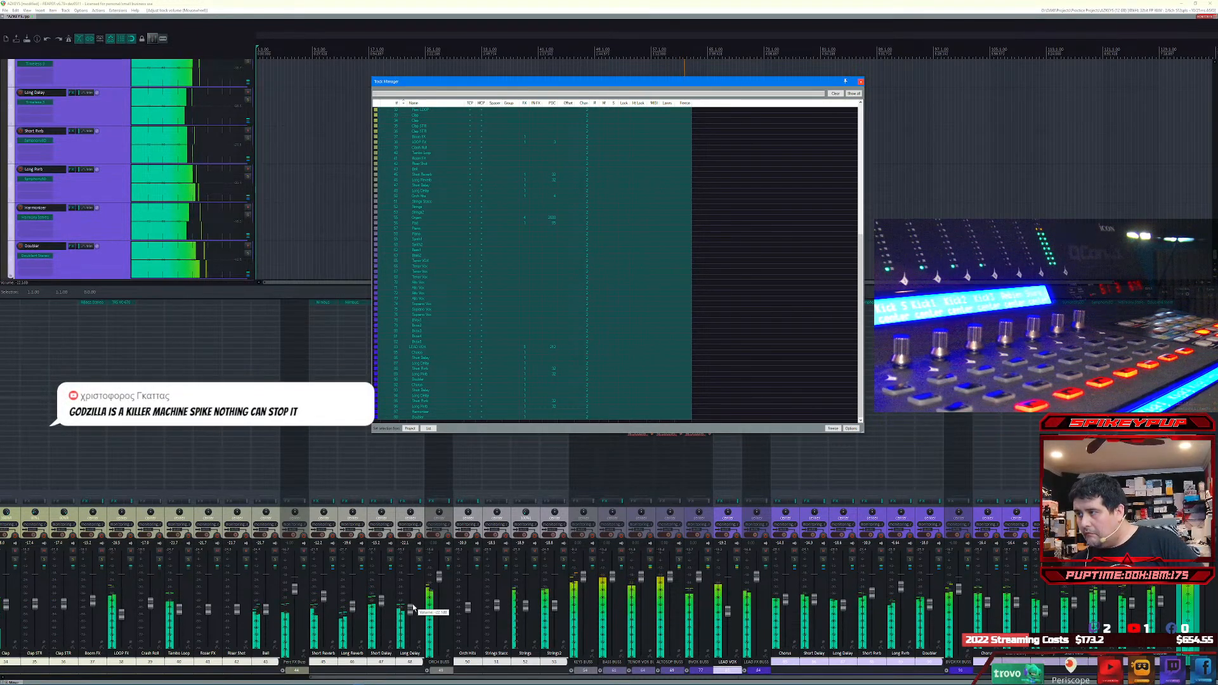
left_click(861, 82)
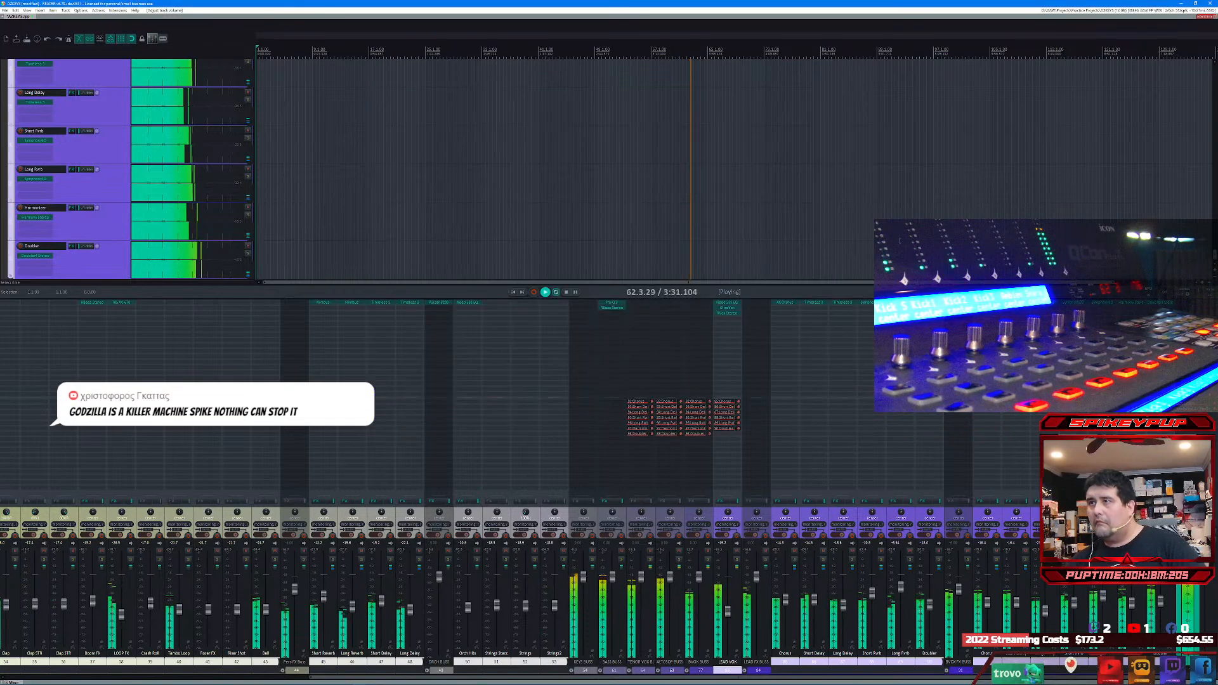
Step: Add the VST3 Pulsar 8200 equalizer to the master track and load its Mixbus Opener preset
left_click(1191, 305)
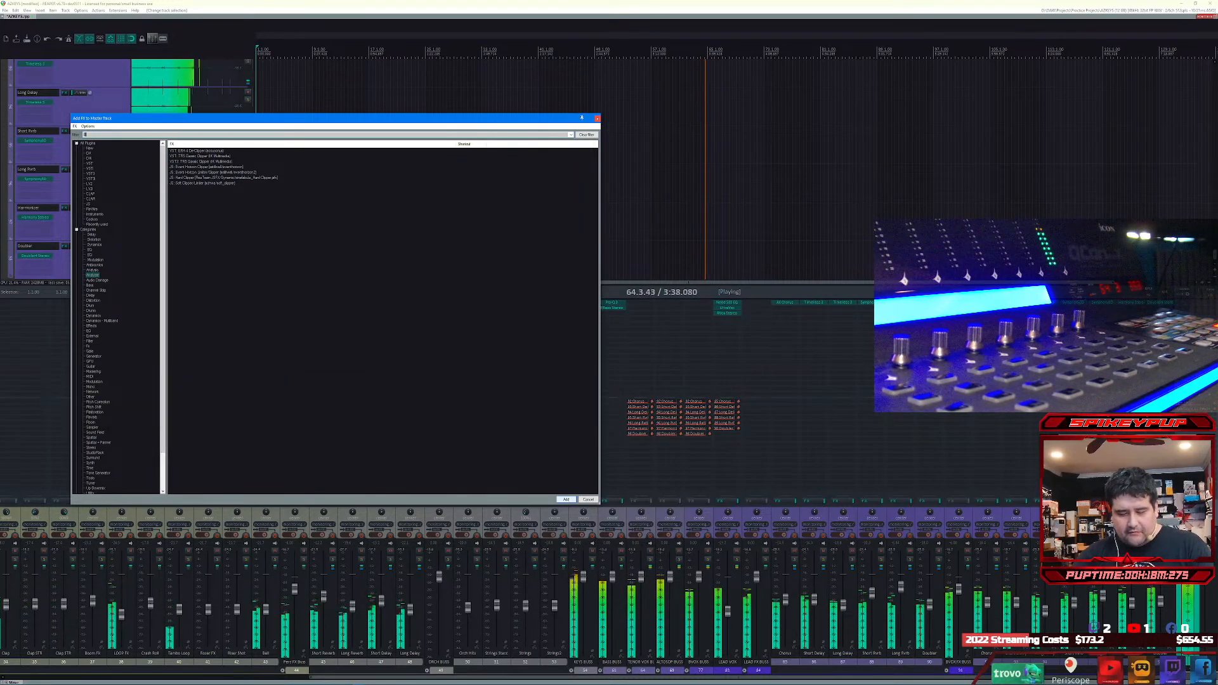
key("Down")
key("Return")
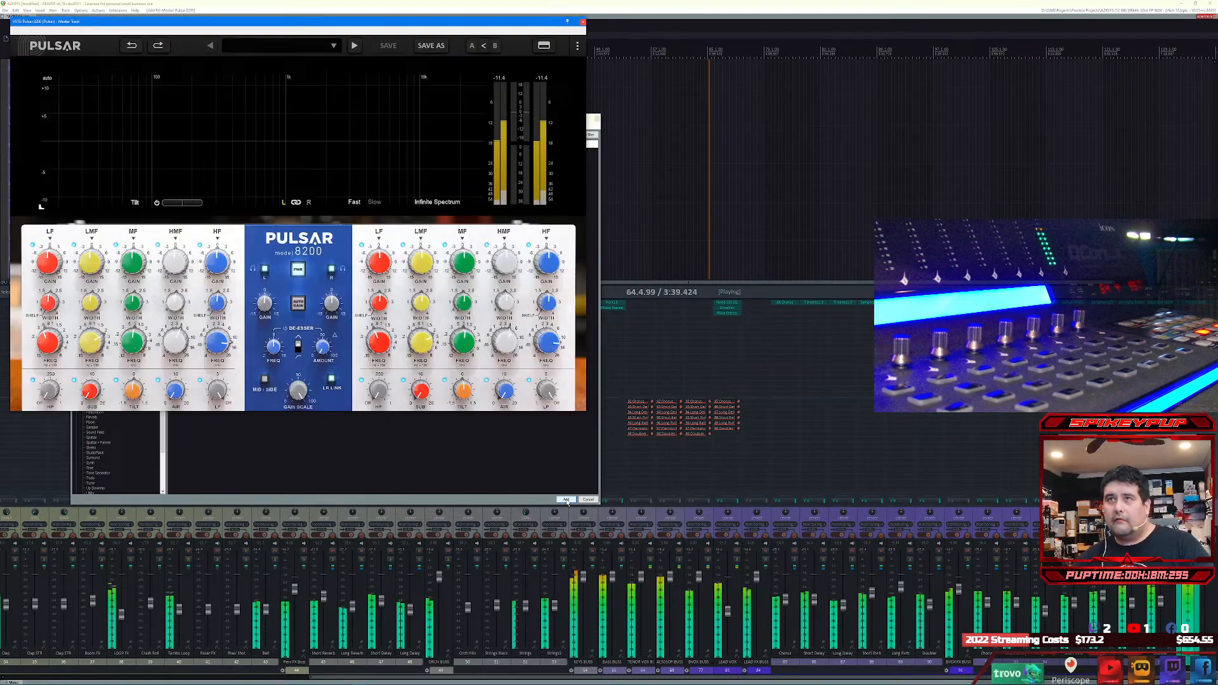
left_click(279, 45)
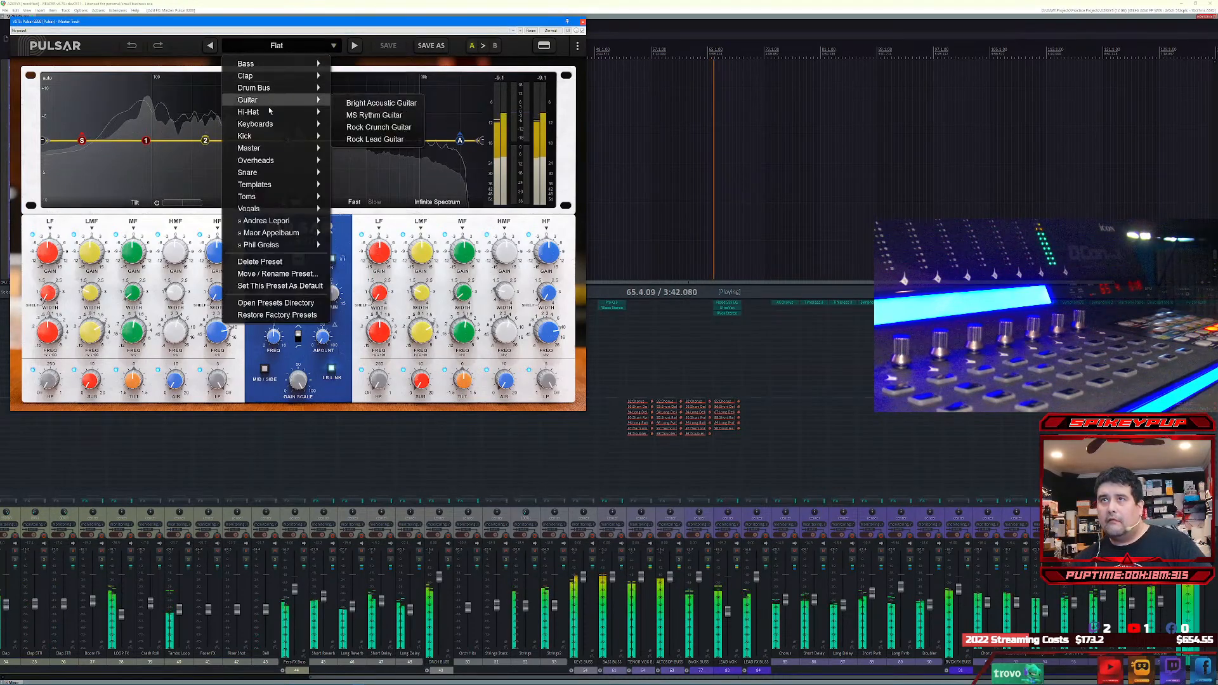
left_click(371, 163)
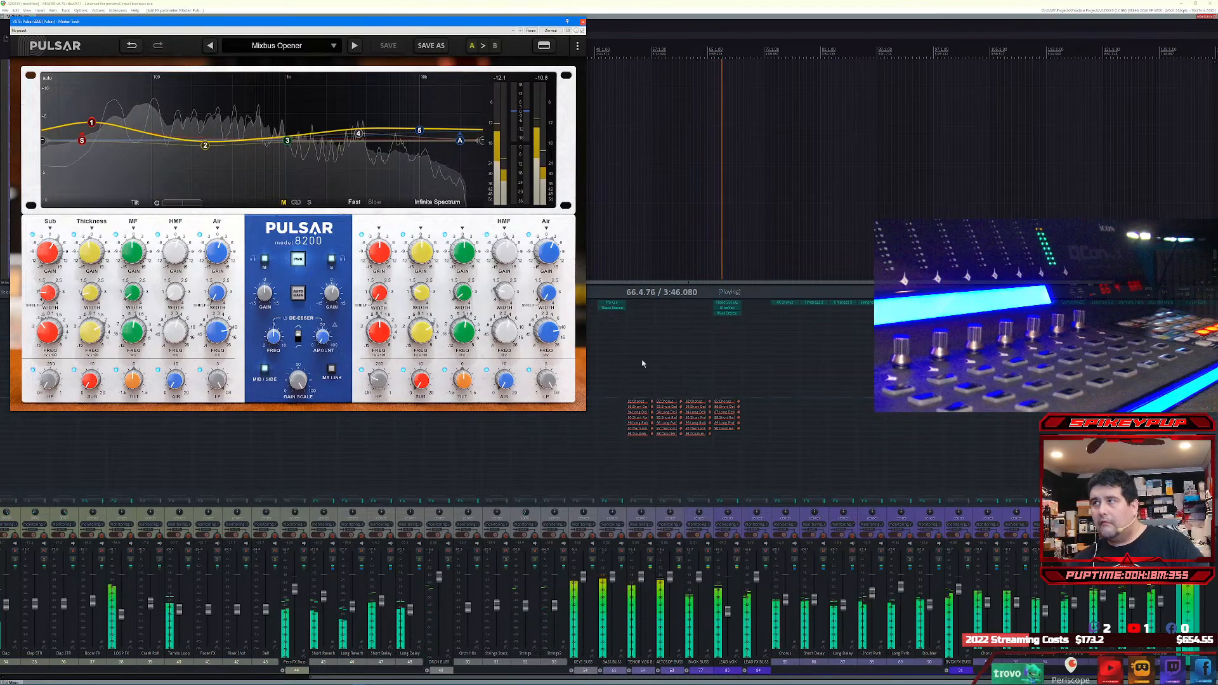
Step: Add the VST3 Newfangled Saturate plug-in to the master track
left_click(1197, 308)
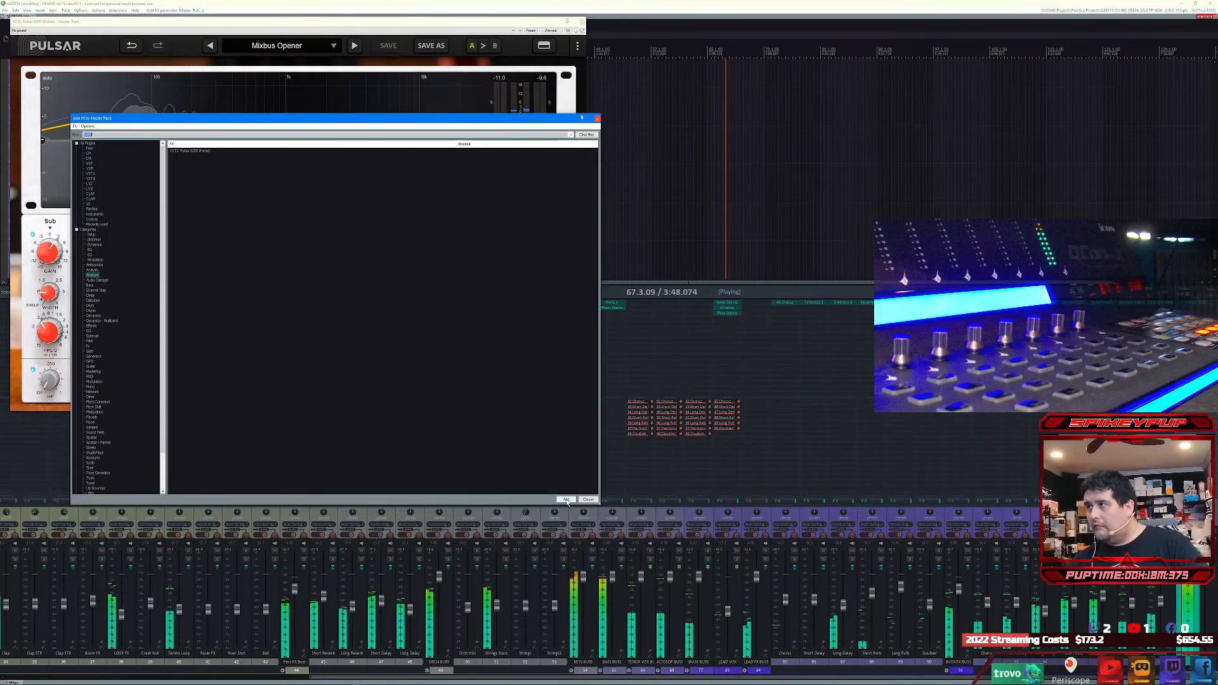
type("c")
type("aturate")
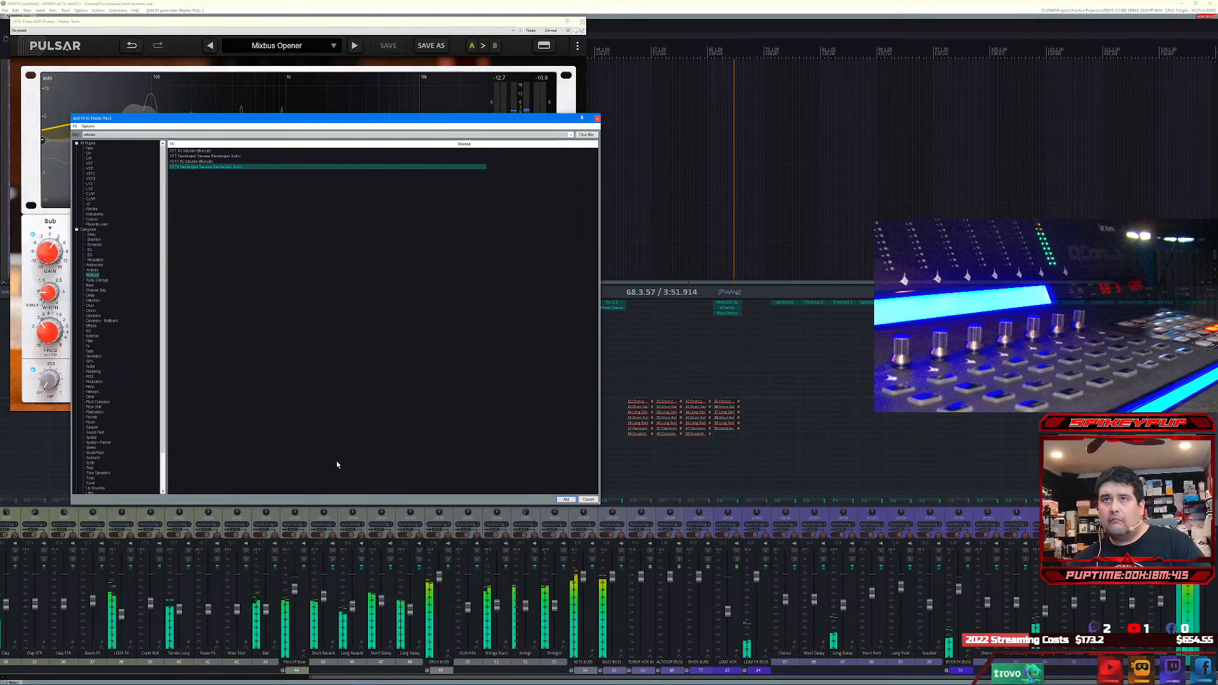
key("Return")
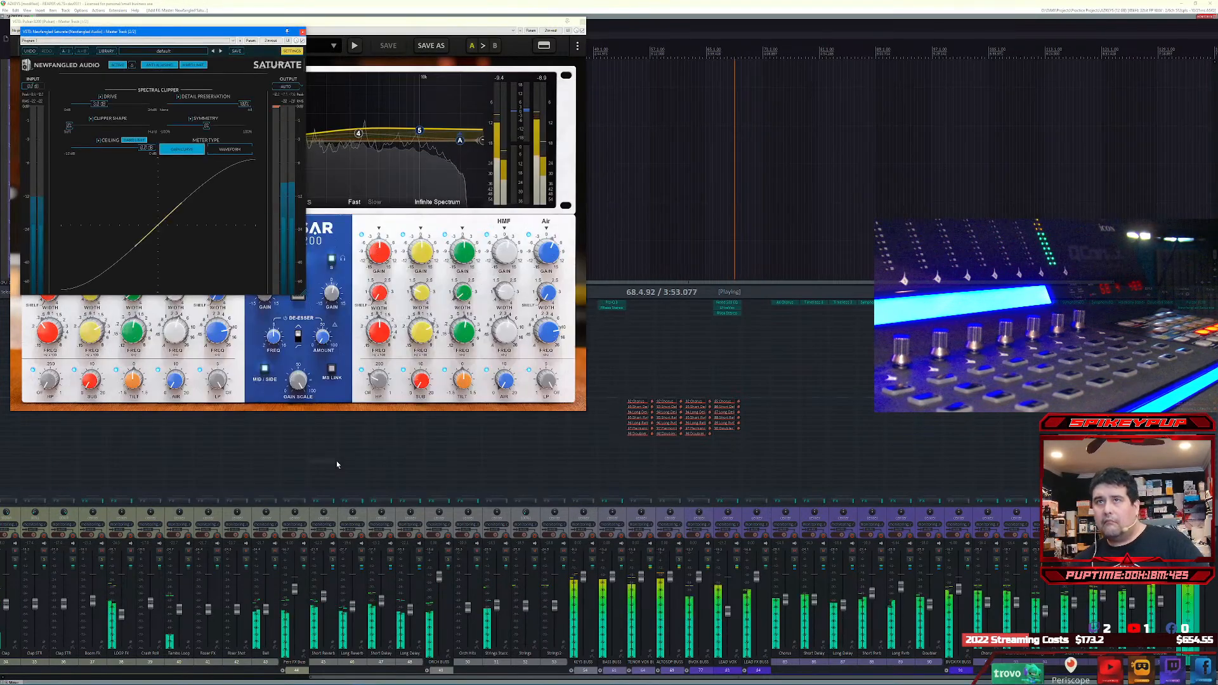
Step: Try the VST3 AMEK Mastering Compressor on the master track with its Mix Bus Aggressive preset
left_click(1199, 317)
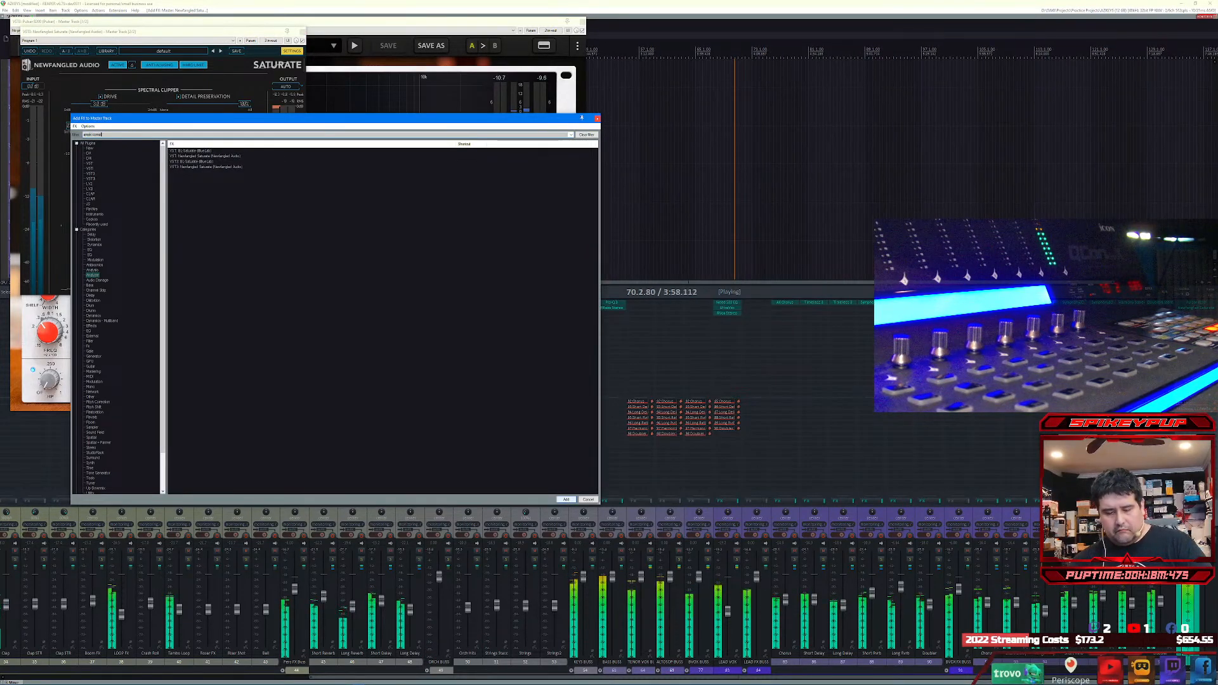
left_click(566, 500)
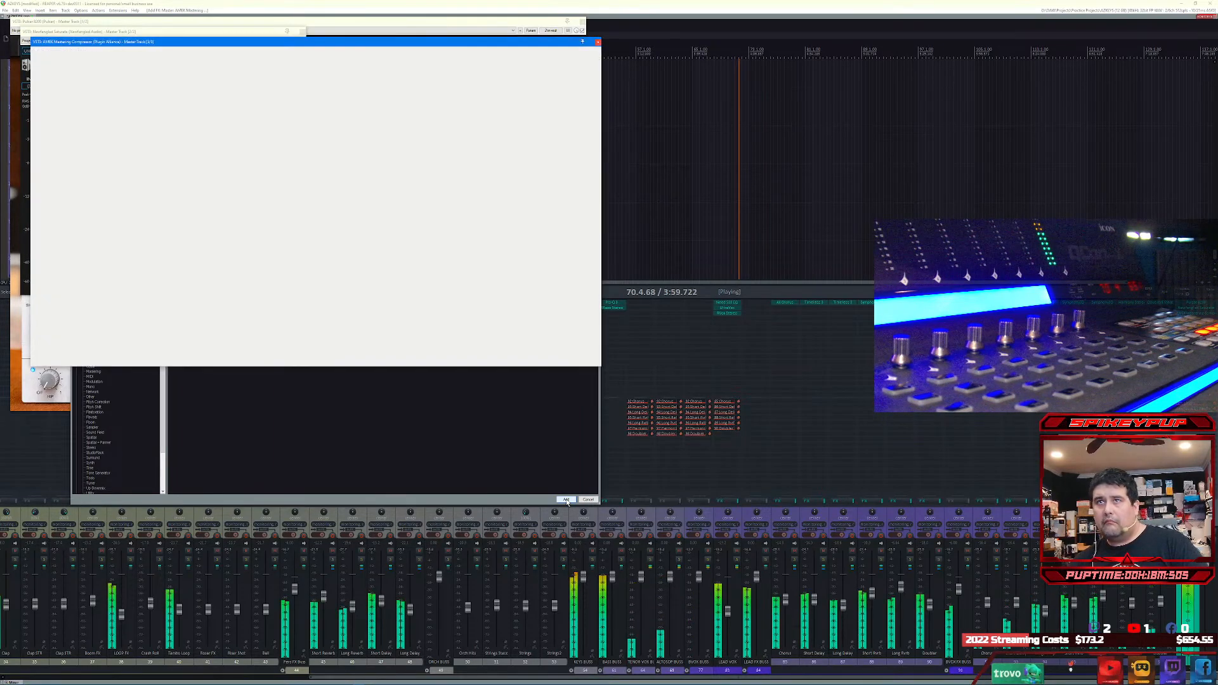
left_click_drag(341, 53, 570, 119)
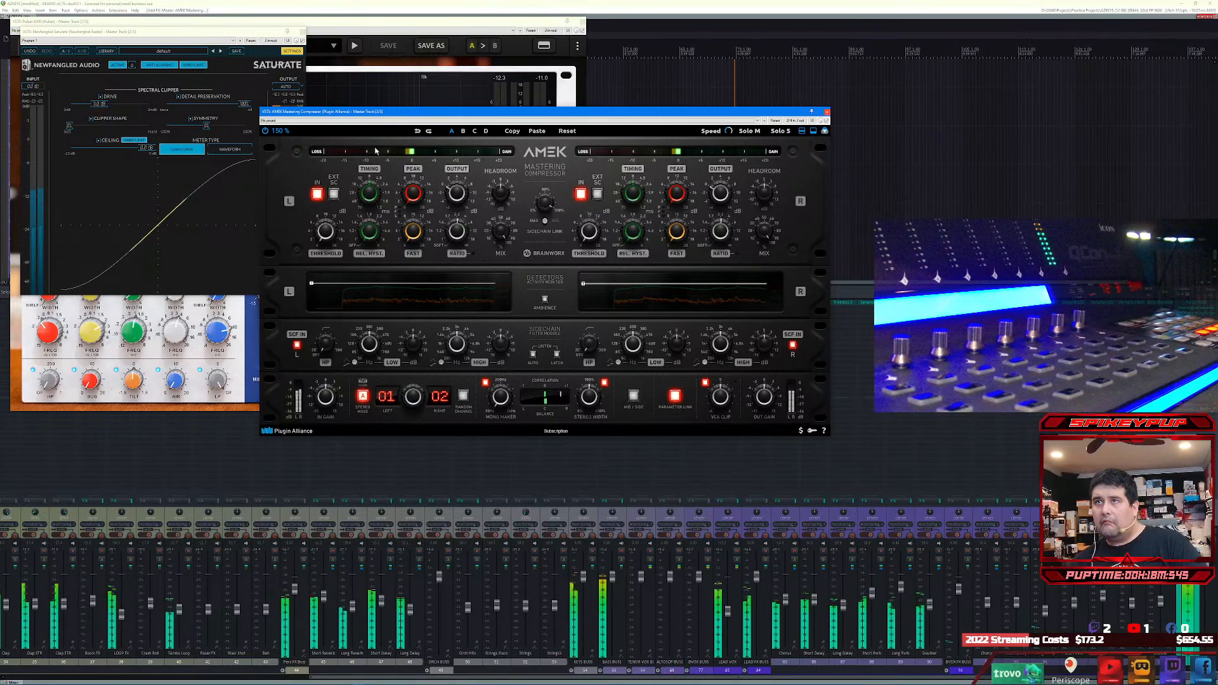
left_click(314, 120)
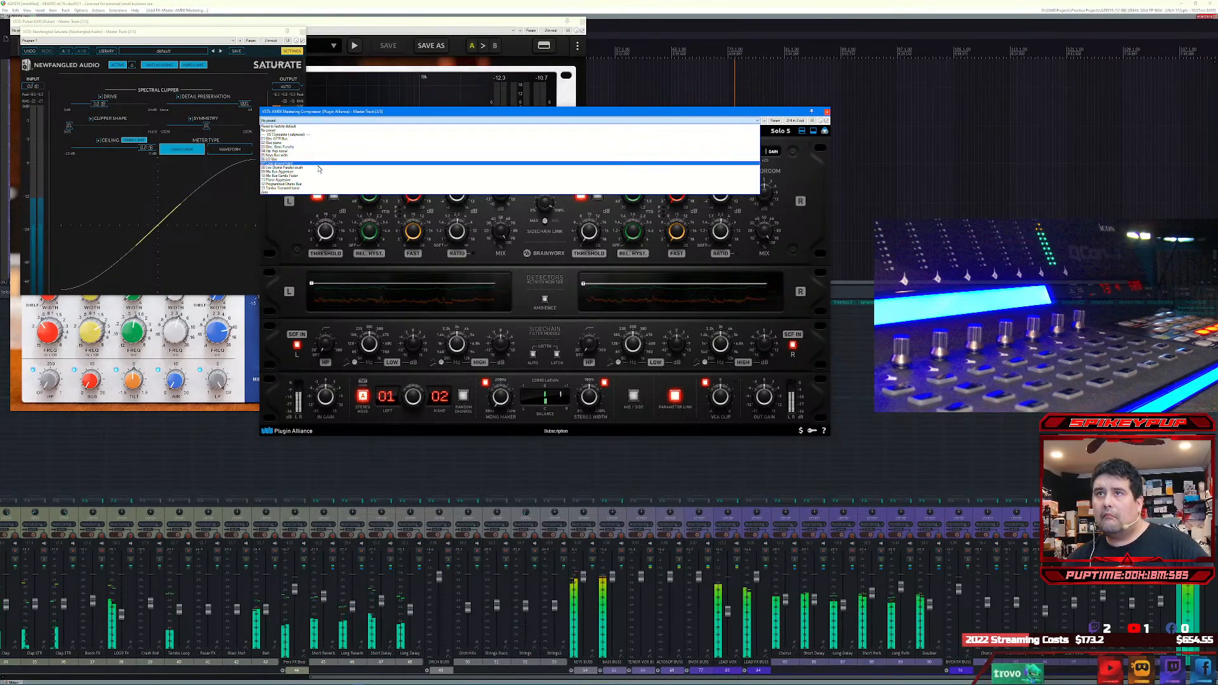
left_click(319, 172)
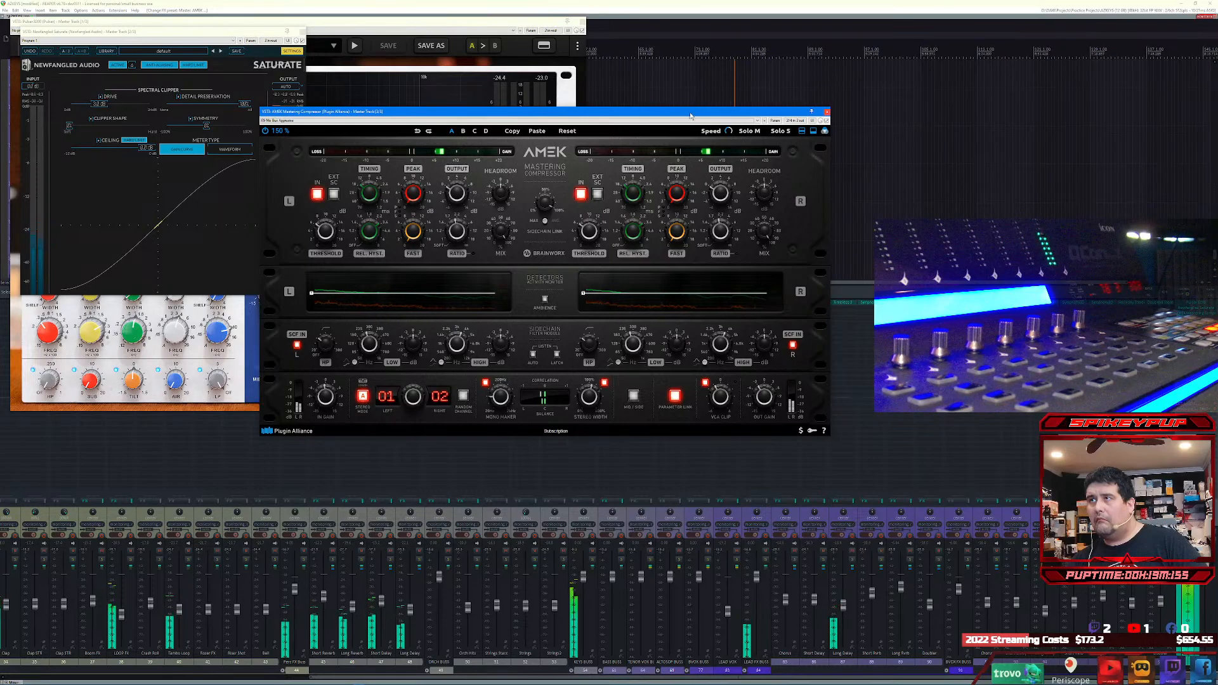
left_click_drag(691, 116, 687, 165)
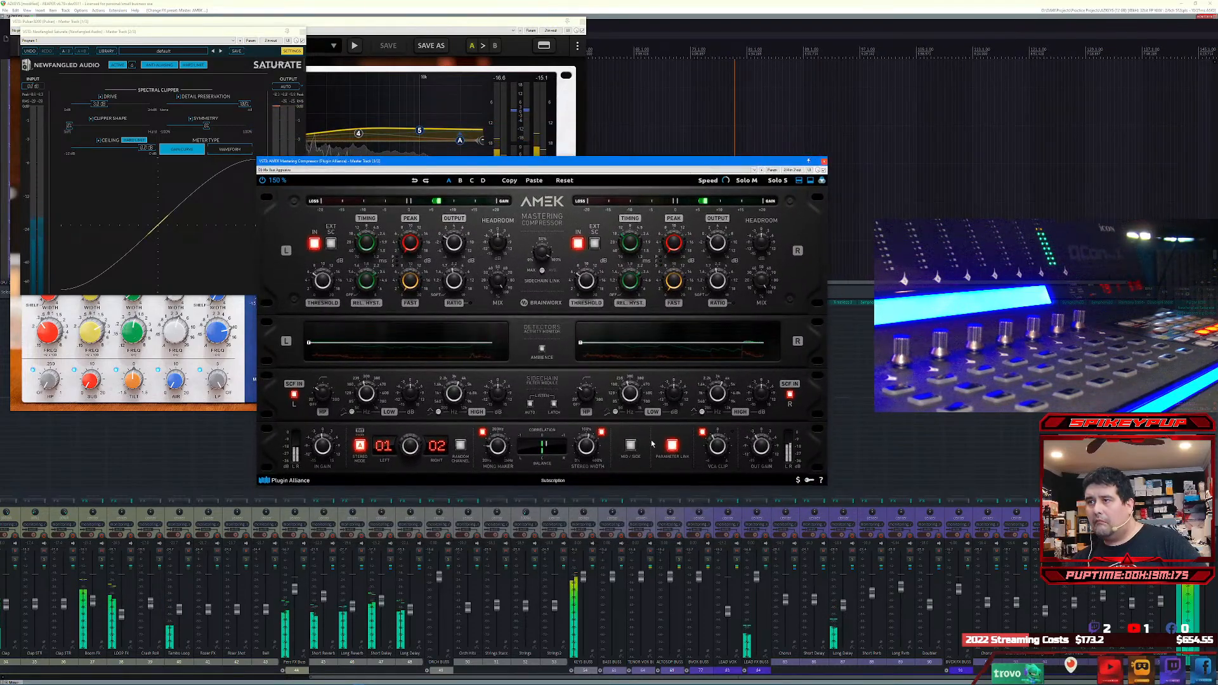
left_click(823, 161)
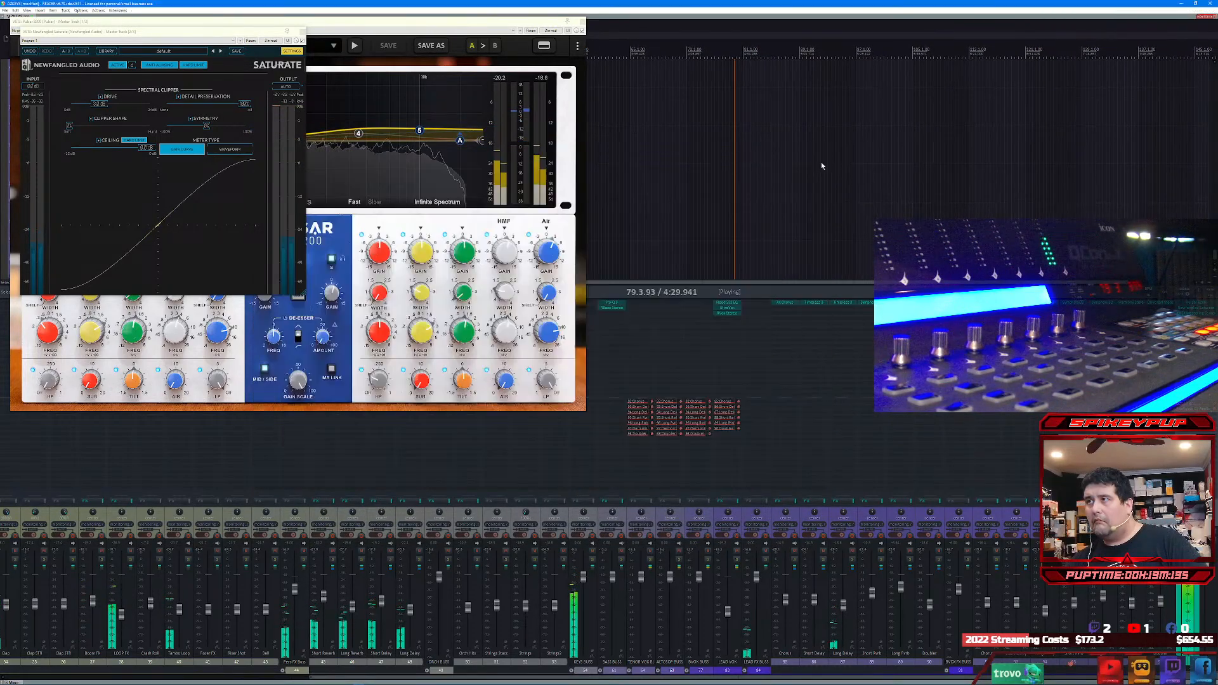
Step: Remove the AMEK Mastering Compressor, Newfangled Saturate and Pulsar 8200 from the master track
left_click(1198, 314, "alt")
left_click(1198, 309, "alt")
left_click(1198, 303, "alt")
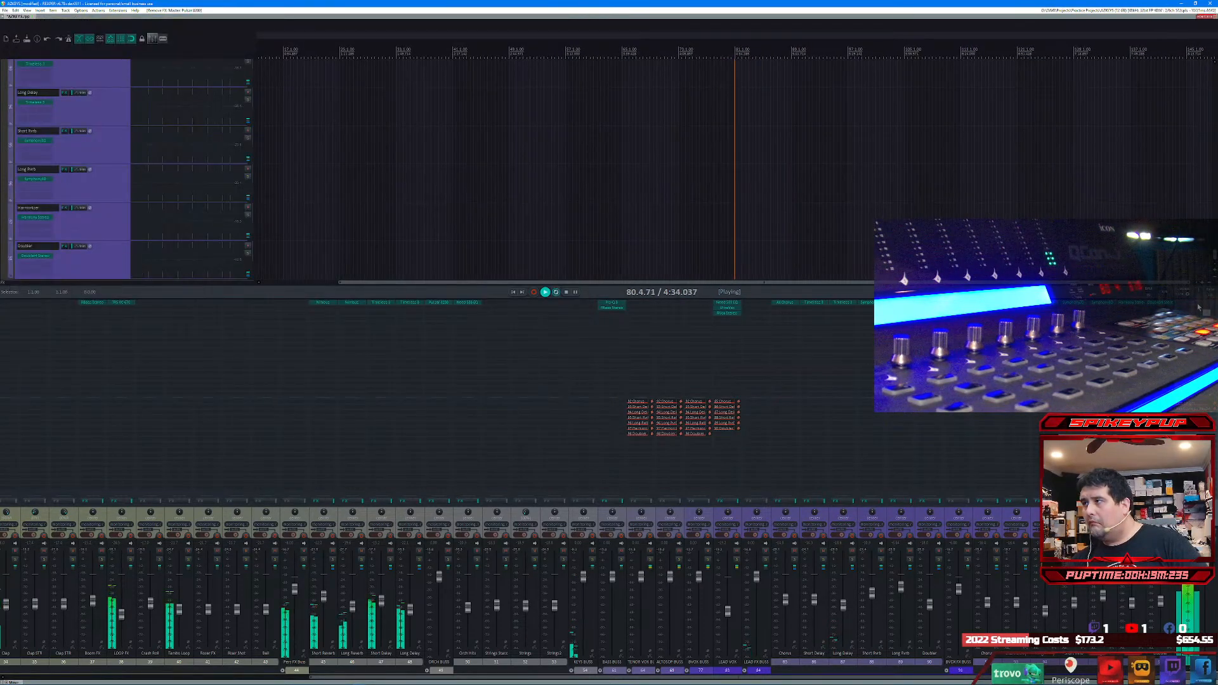
Step: Add the VST3 bx_masterdesk Pro plug-in to the master track
left_click(1198, 304)
type("m")
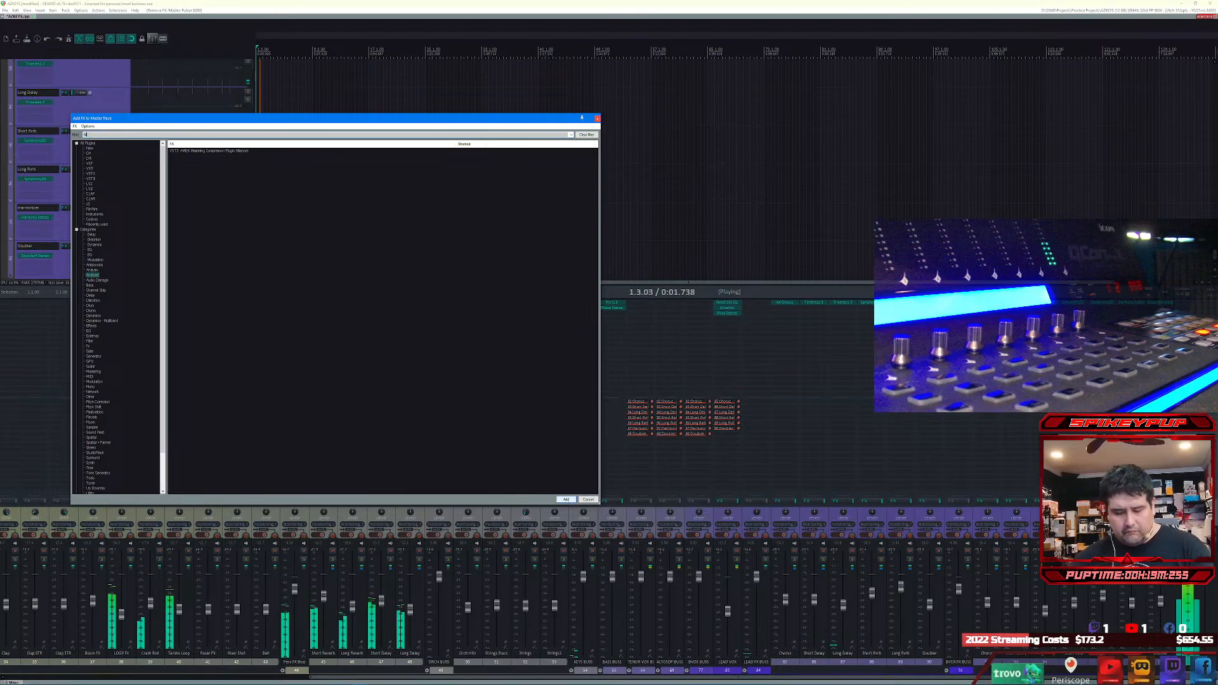
type("asterdesk")
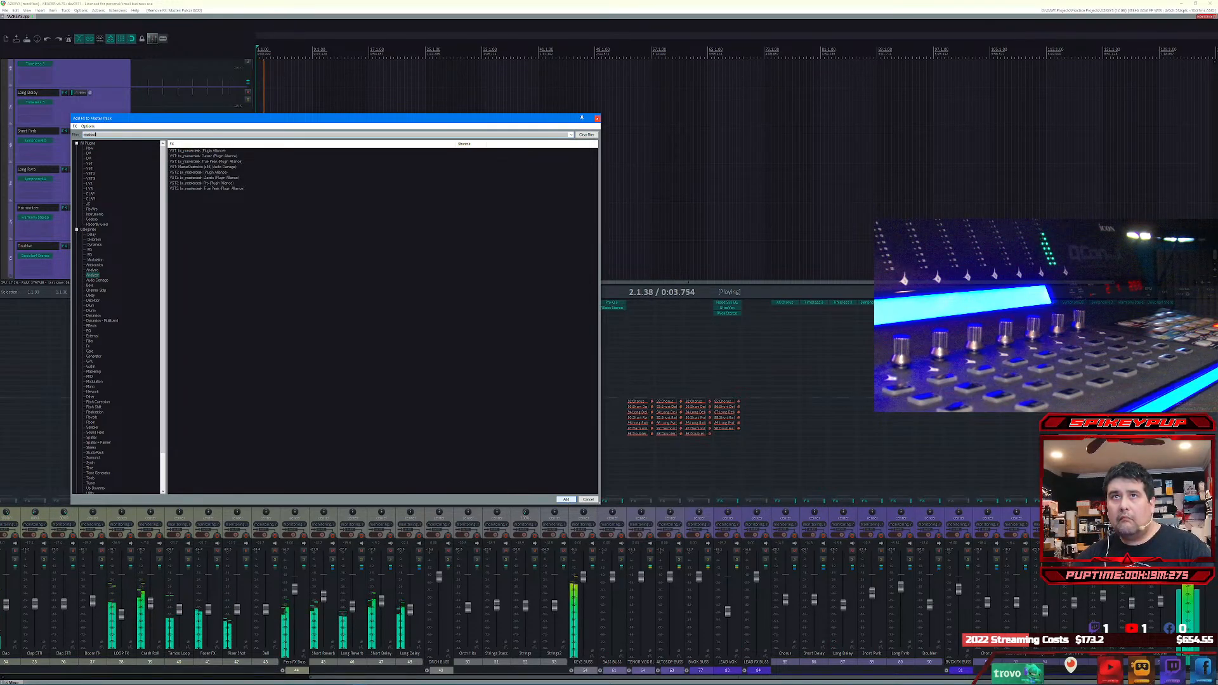
type(" pro")
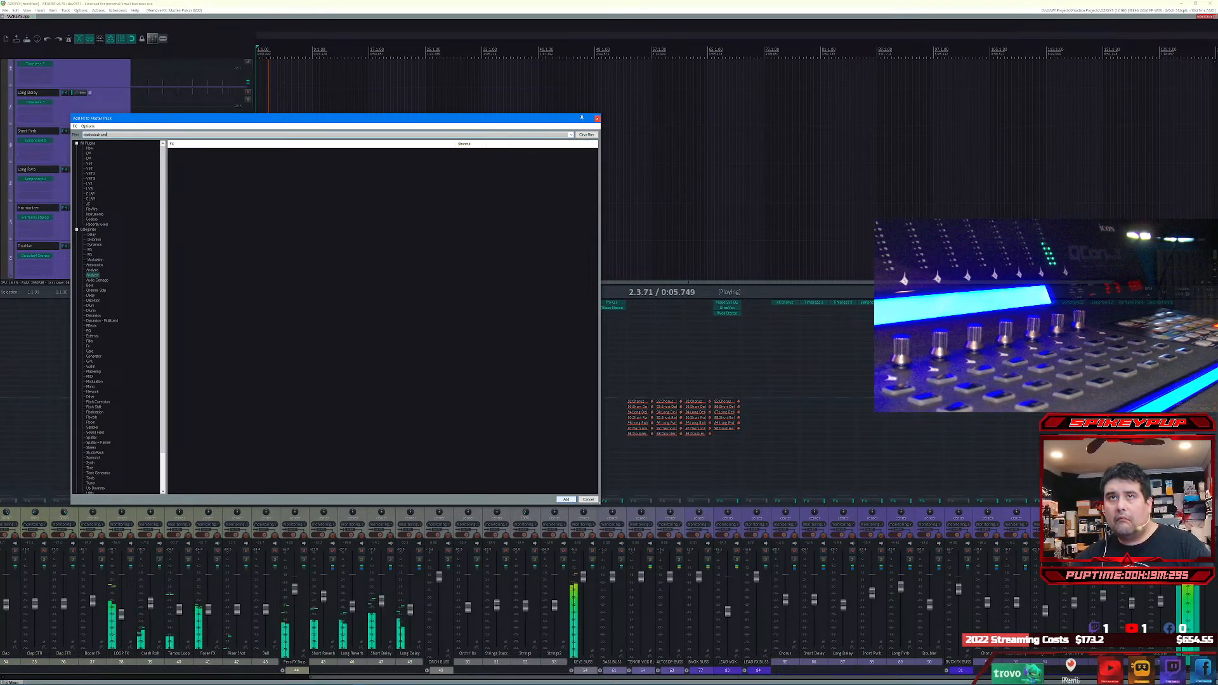
left_click(567, 500)
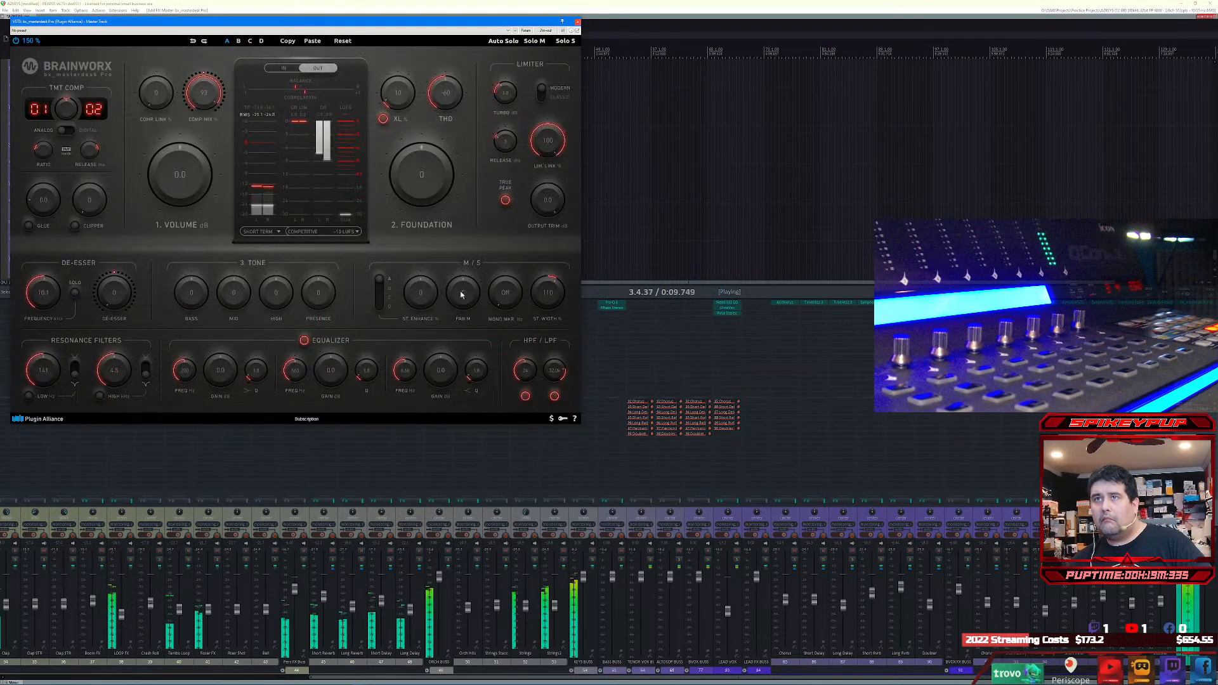
Step: Audition the SOUL Analog Polish and POP LOUD Dynamic presets in bx_masterdesk Pro, keep the first MSTR POP LOUD Dynamic preset, and close the plug-in
left_click(105, 31)
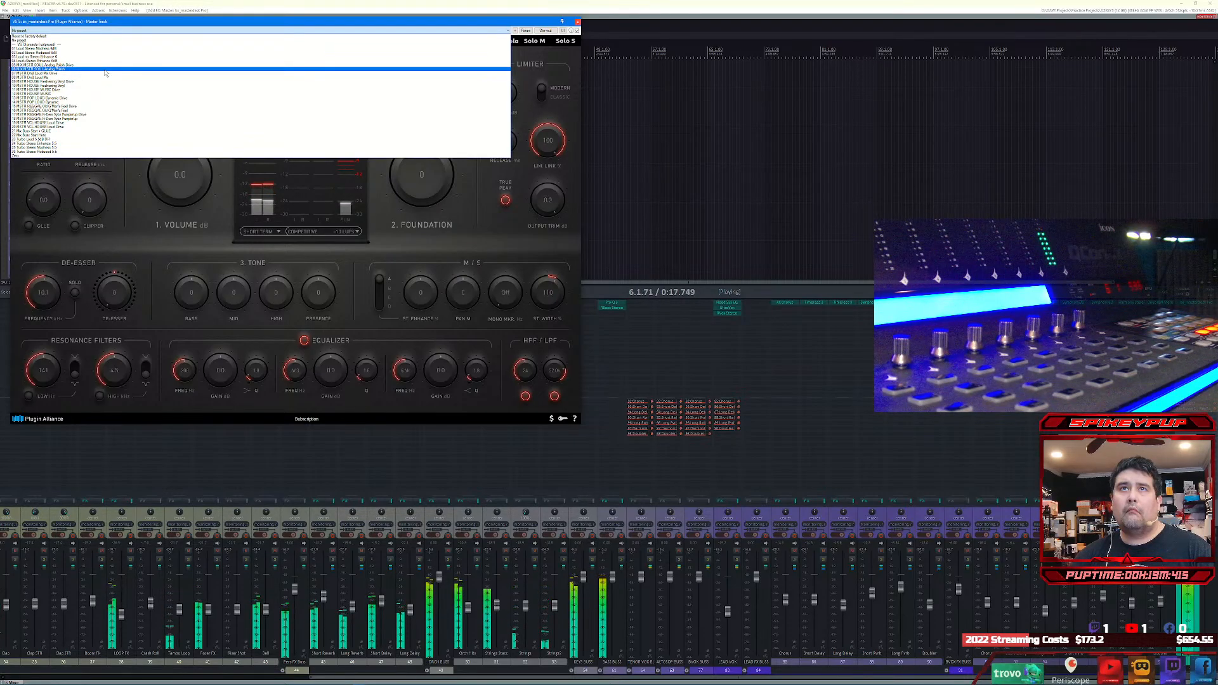
left_click(105, 70)
left_click(101, 30)
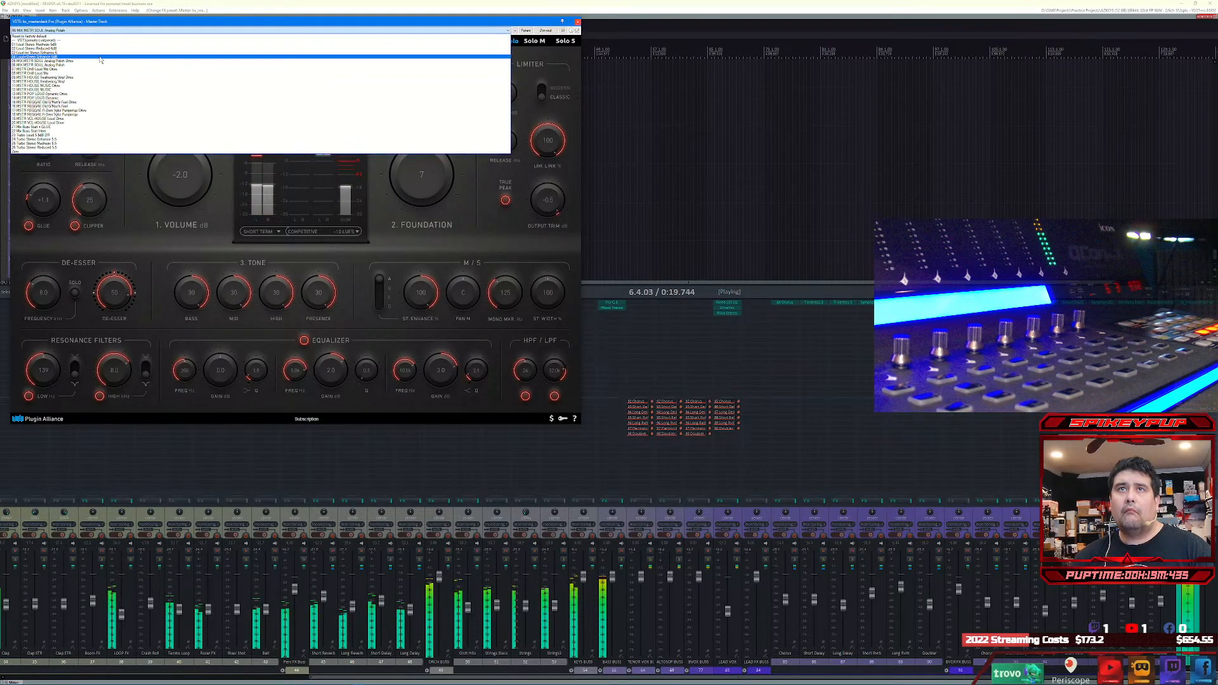
left_click(93, 94)
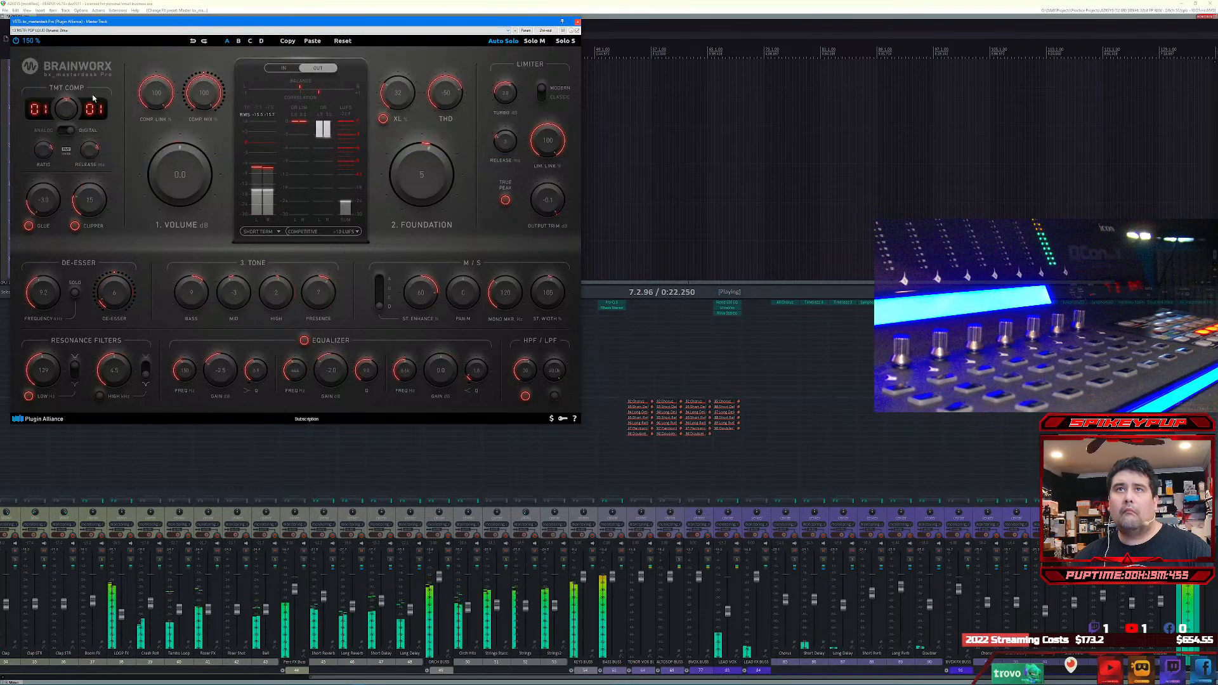
left_click(105, 31)
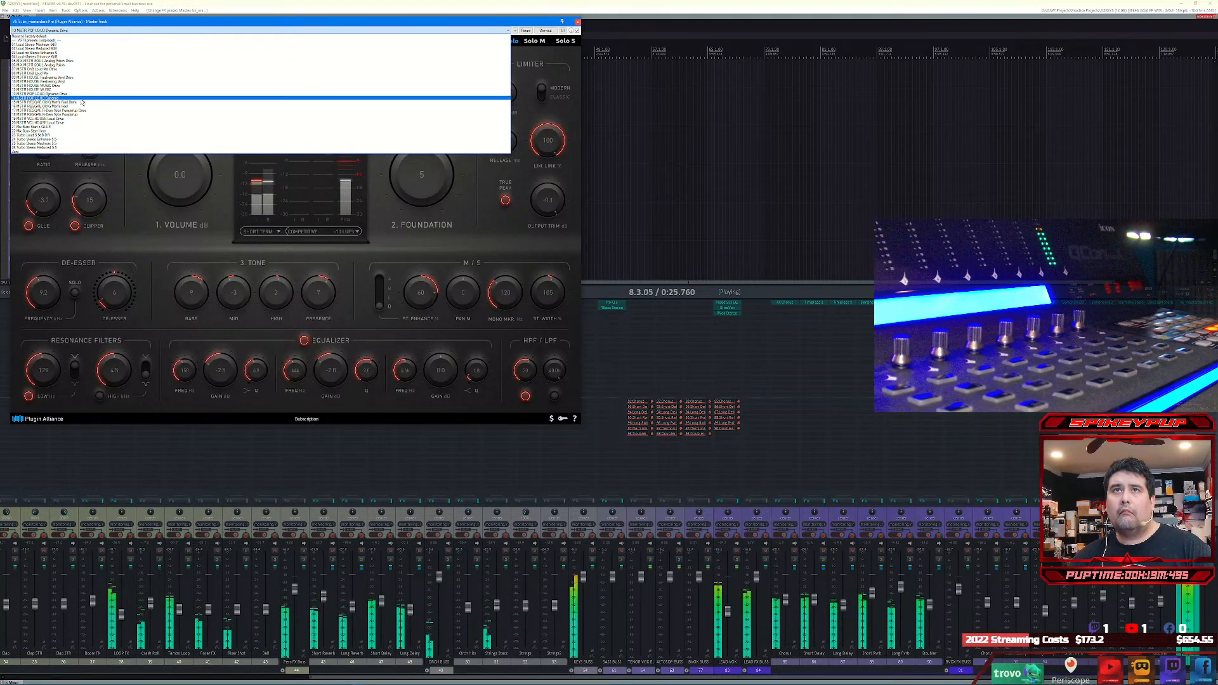
left_click(82, 100)
left_click(91, 31)
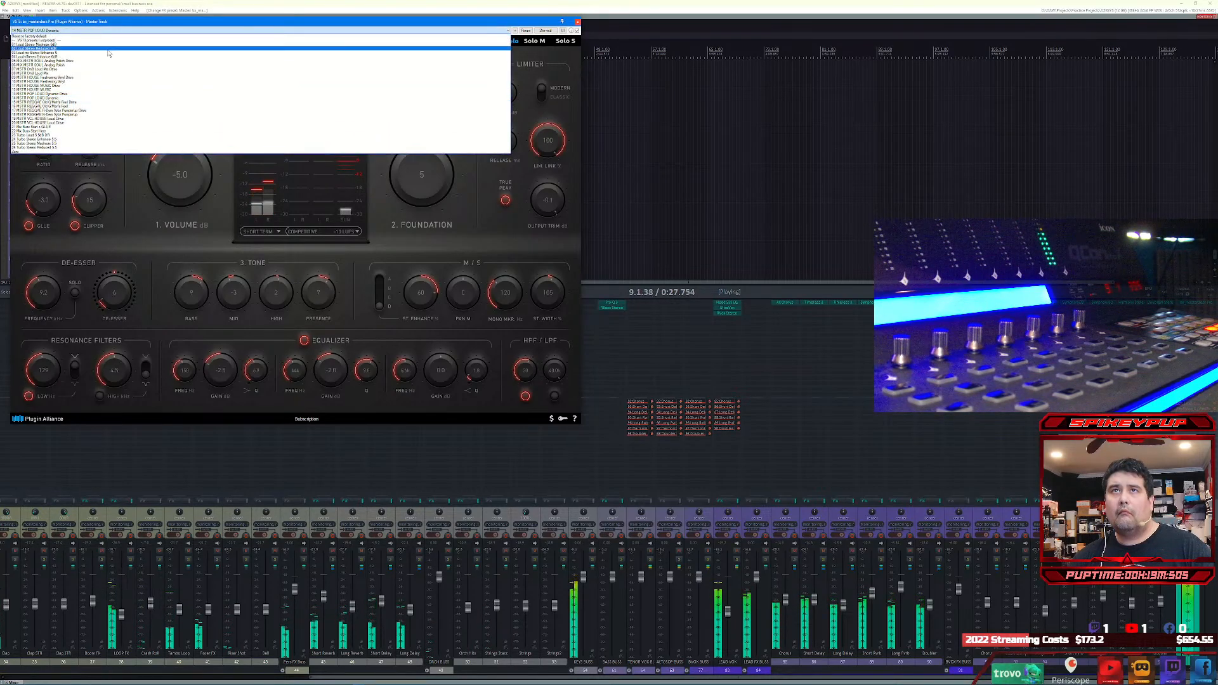
left_click(91, 94)
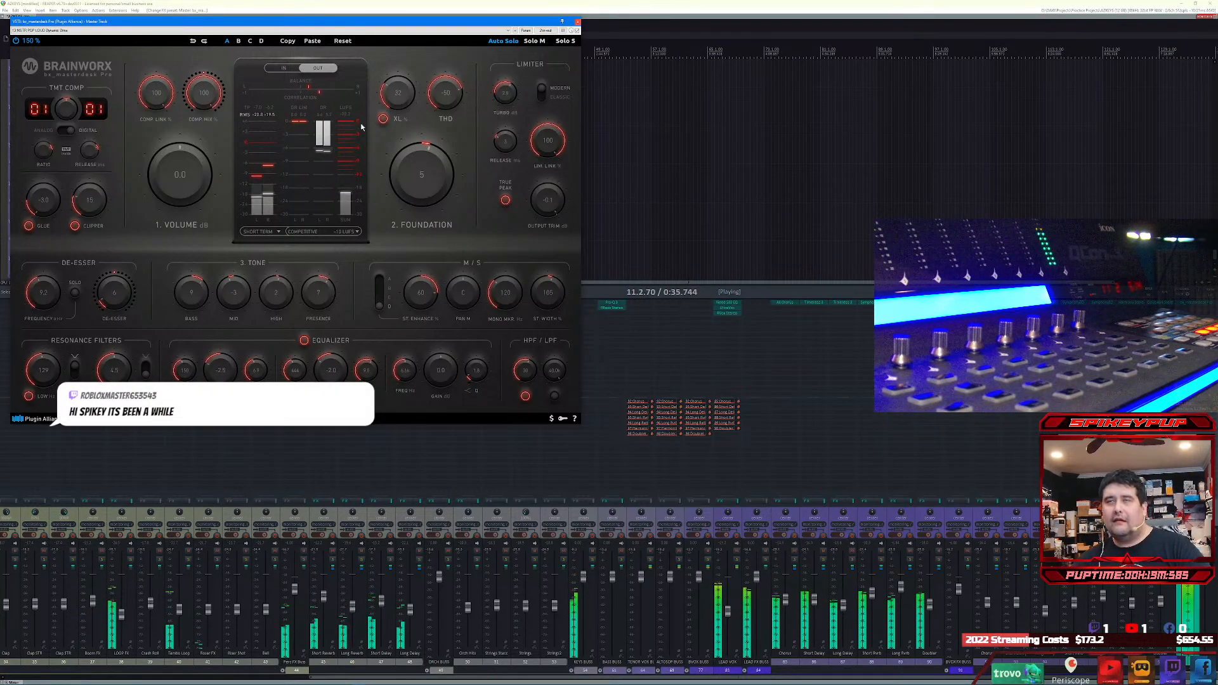
left_click_drag(302, 21, 513, 87)
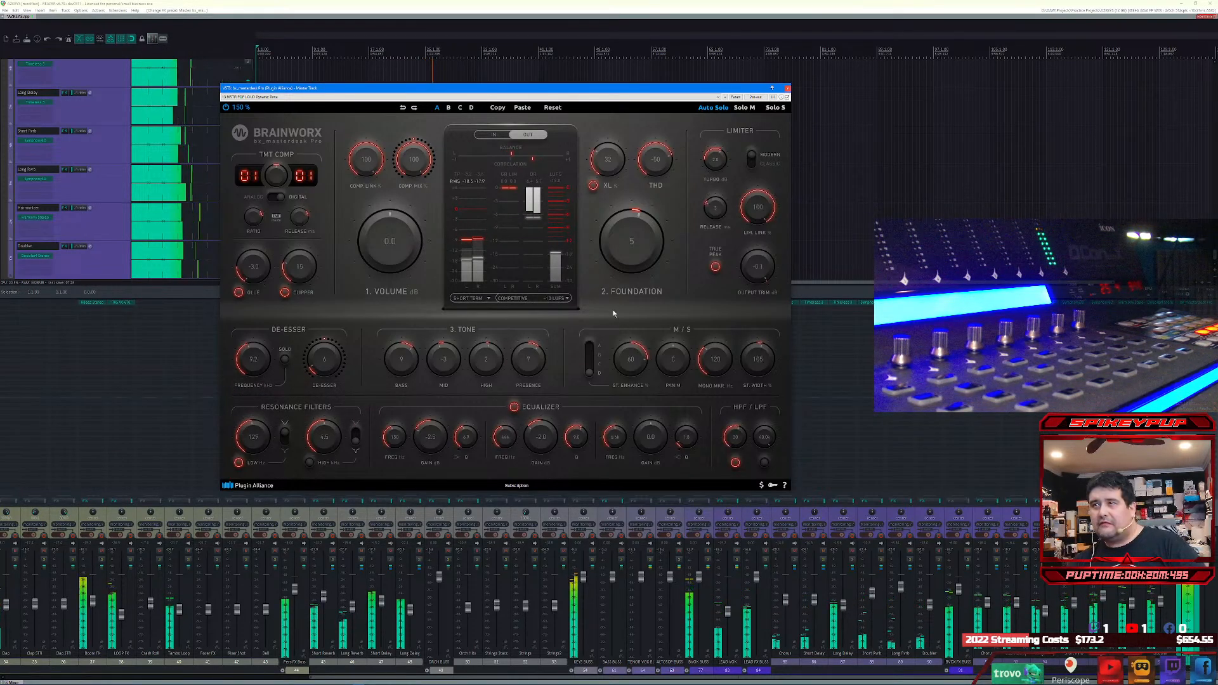
left_click(787, 88)
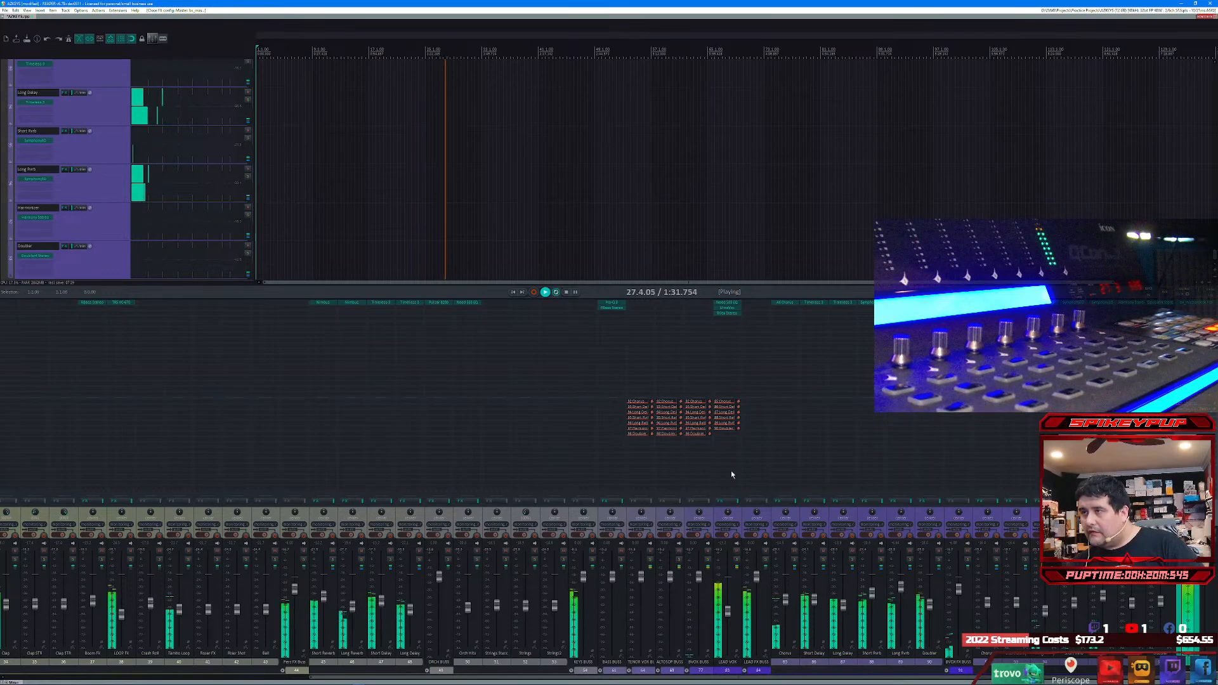
Step: Add the VST3 Novatech Vocal Enhancer to the LEAD VOX track and move it to the second effect slot
double_click(729, 320)
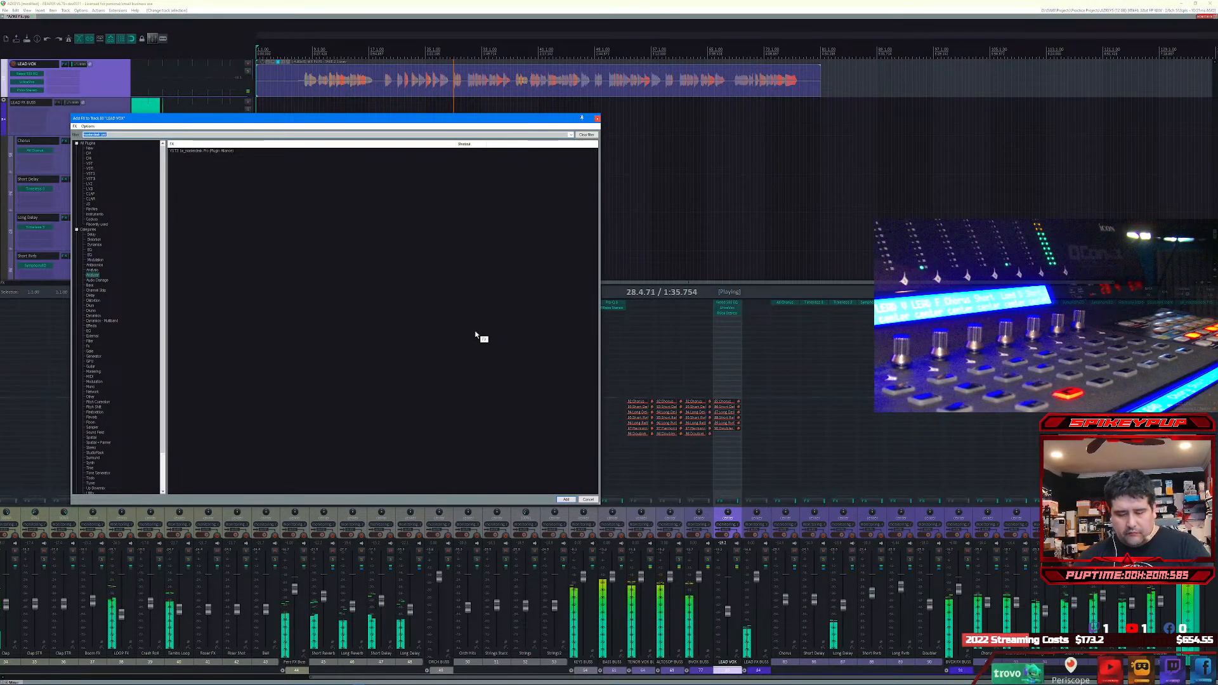
type("novatech")
key("Down")
key("Down")
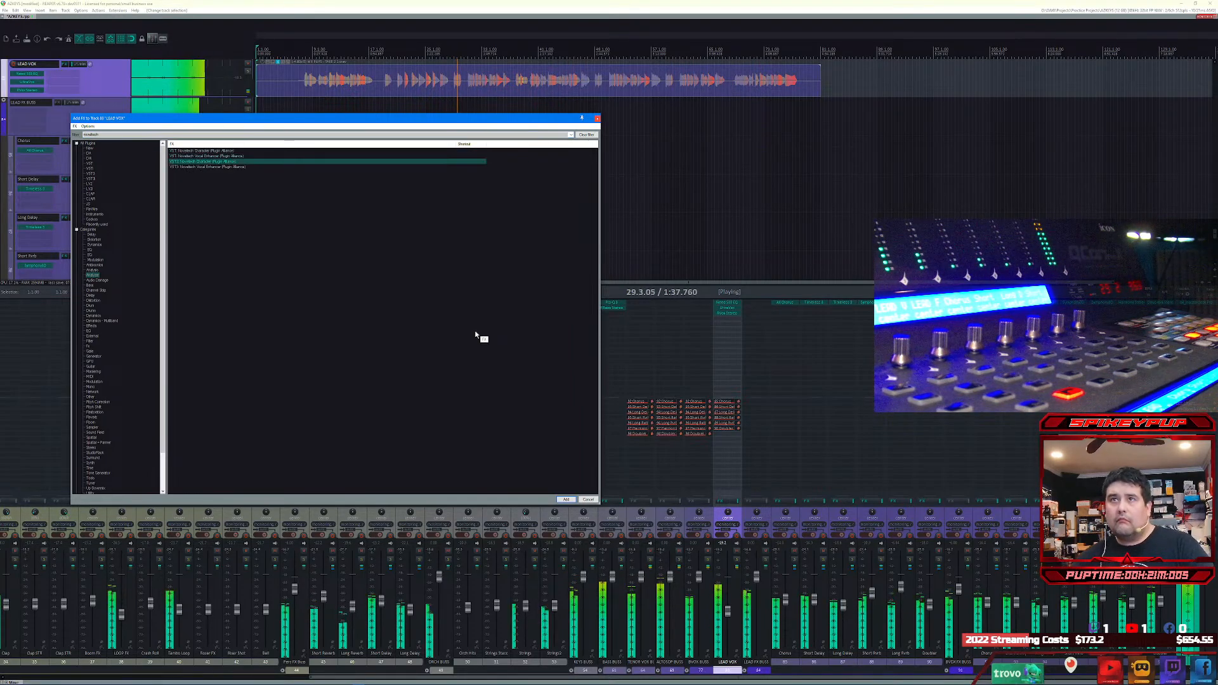
key("Down")
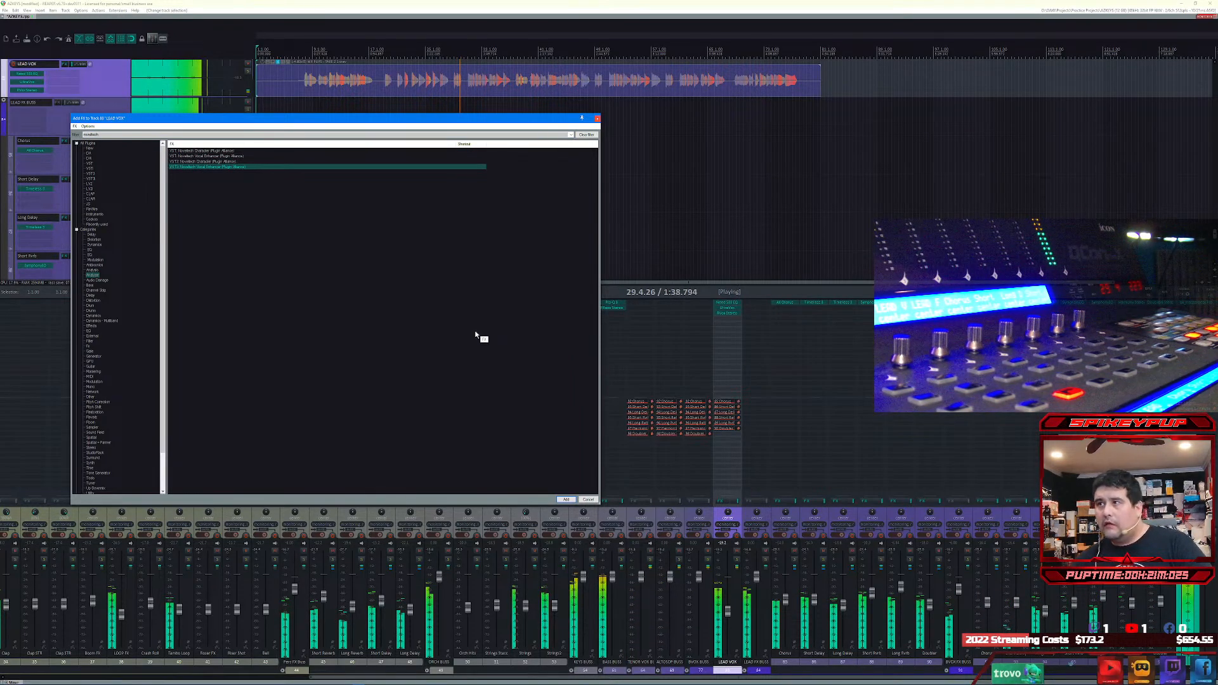
key("Return")
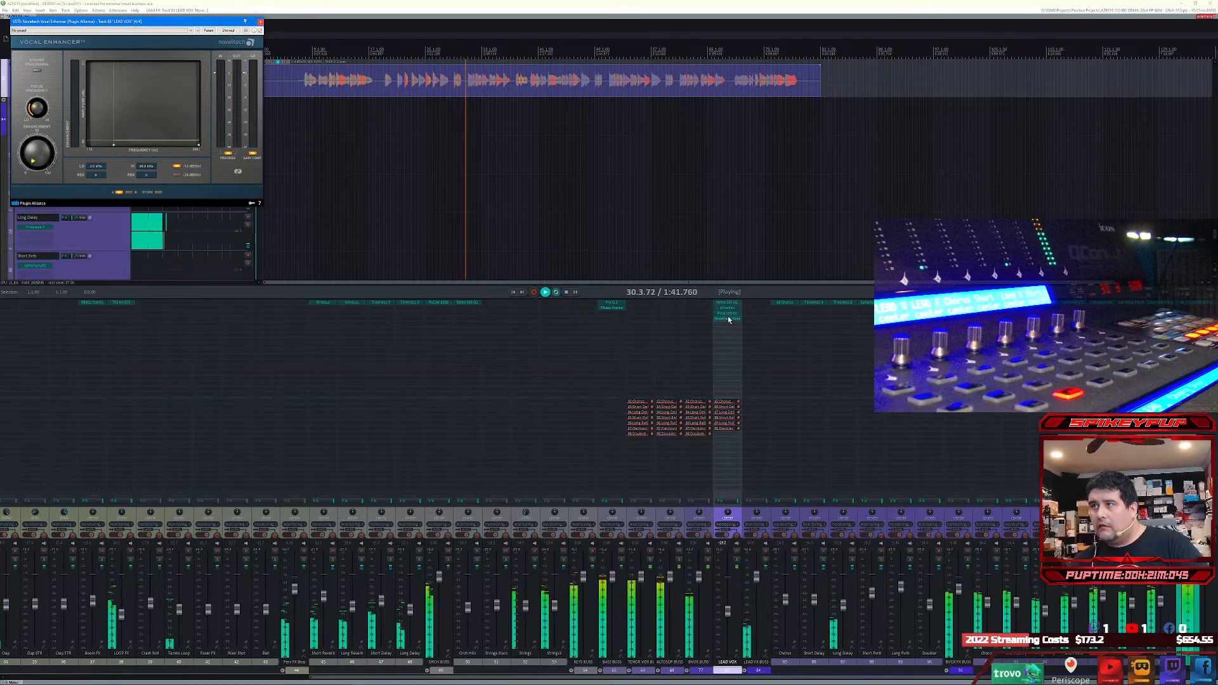
left_click_drag(729, 315, 728, 309)
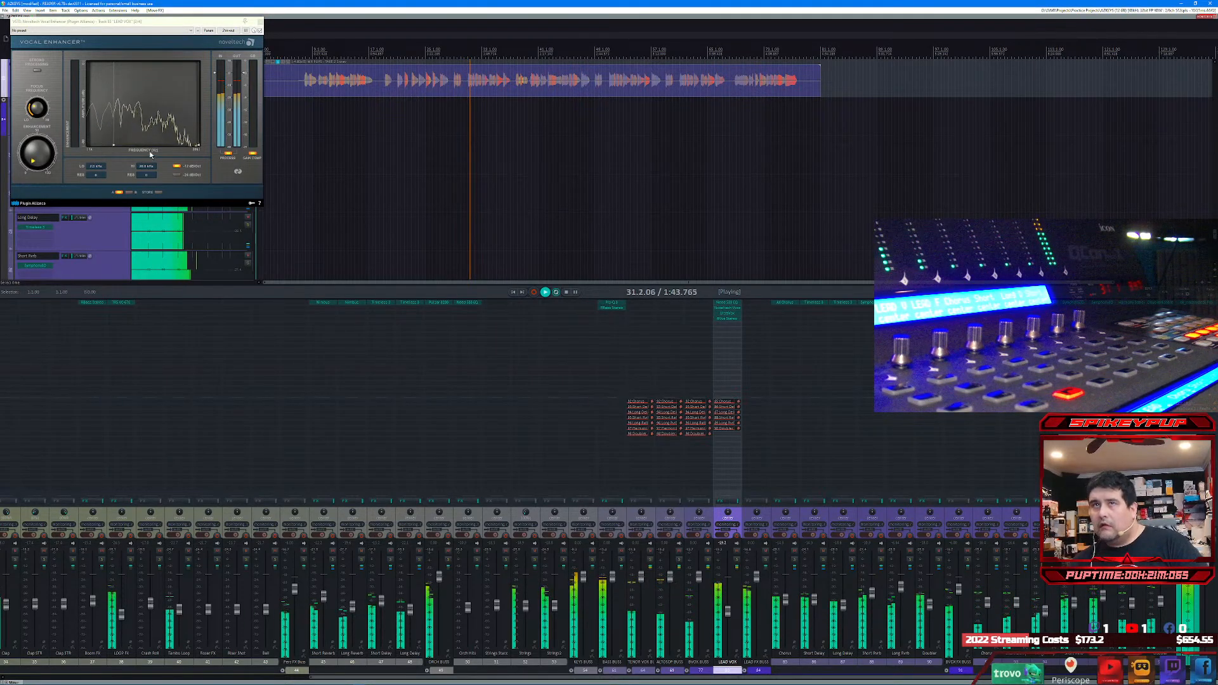
Step: Load the LeadVocal preset in the LEAD VOX track's Vocal Enhancer and close the plug-in window
left_click(62, 30)
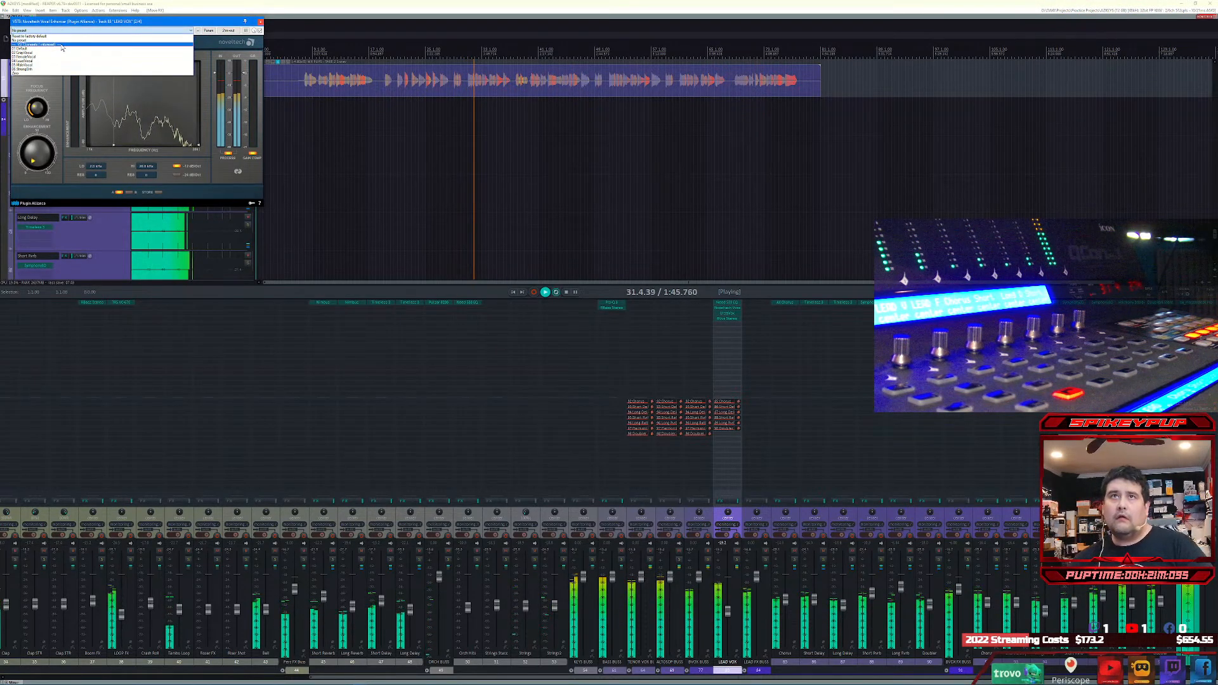
left_click(59, 60)
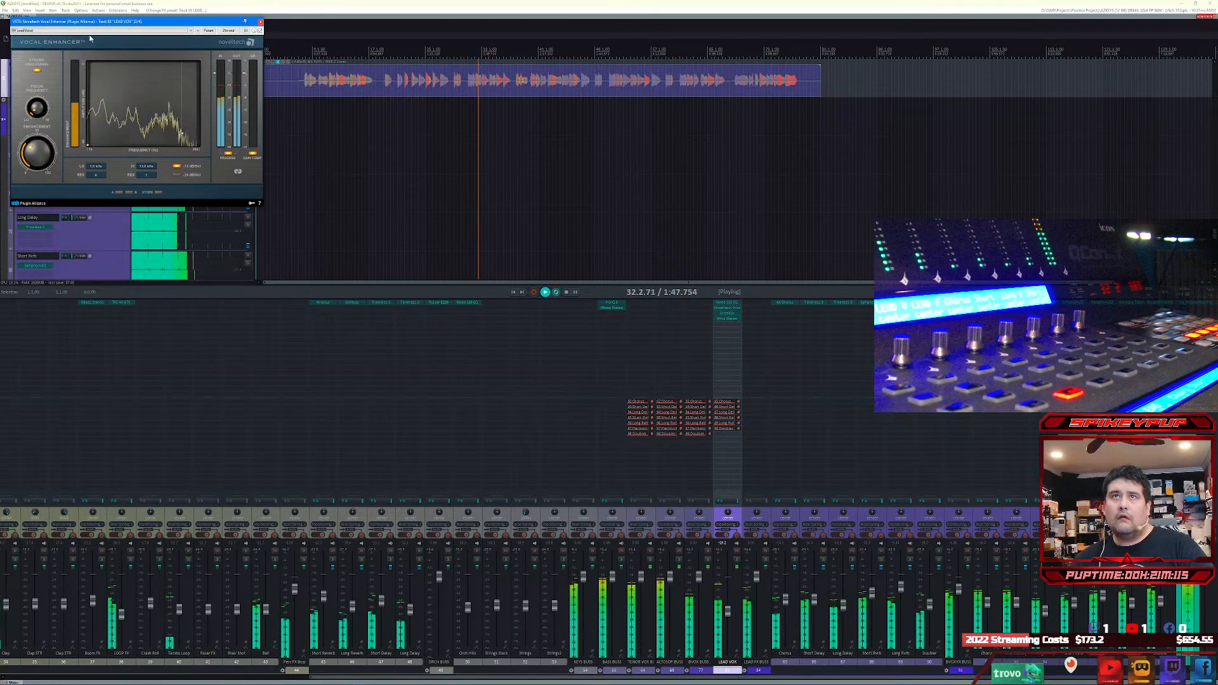
left_click_drag(91, 27, 210, 238)
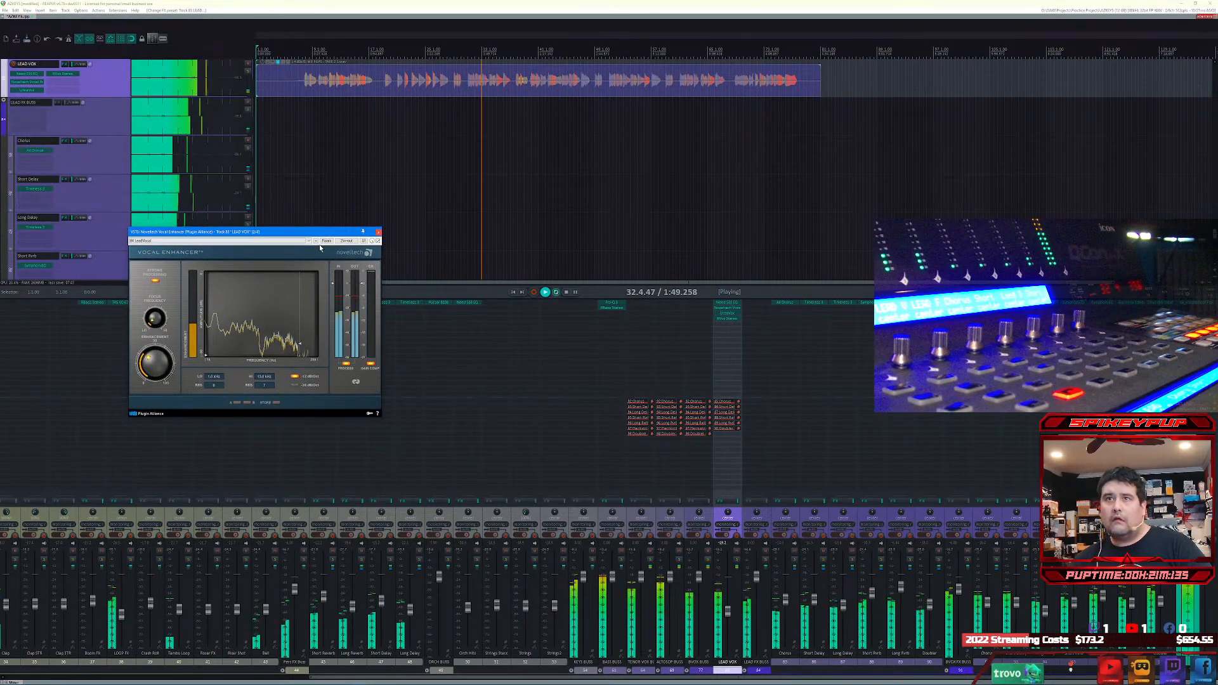
left_click(377, 232)
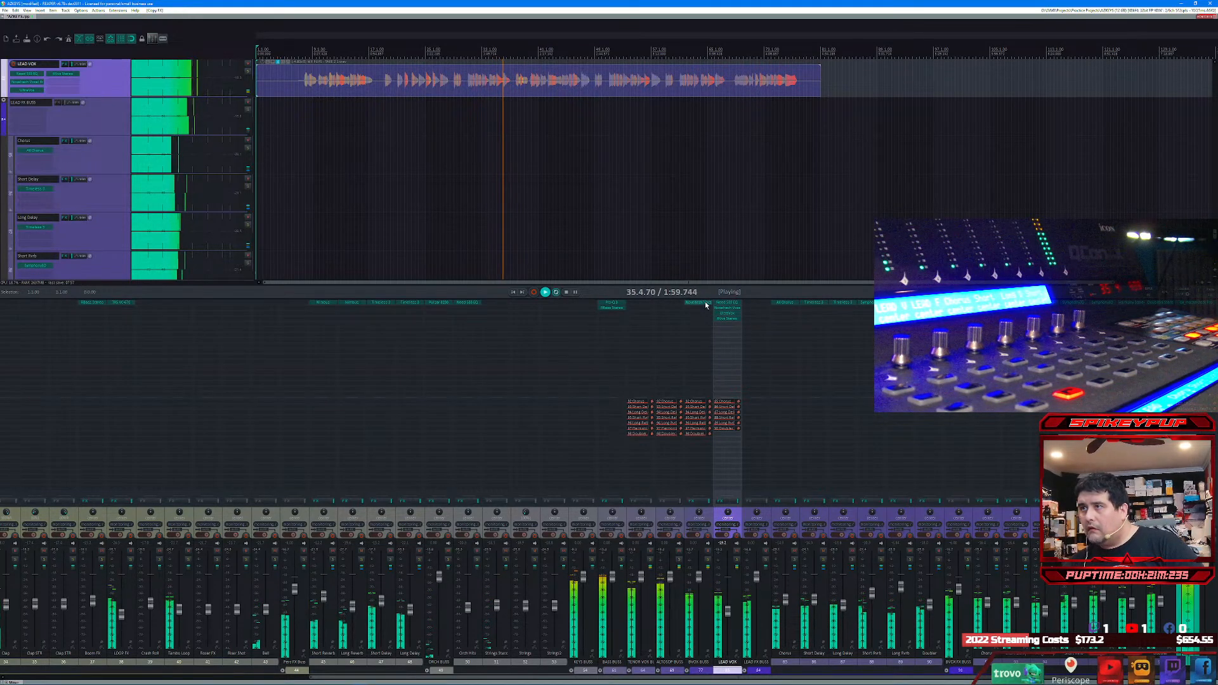
Step: Compare the Default and LeadVocal presets in the Vocal Enhancer on the bus just before LEAD VOX, keep LeadVocal, and stop playback
left_click(705, 305)
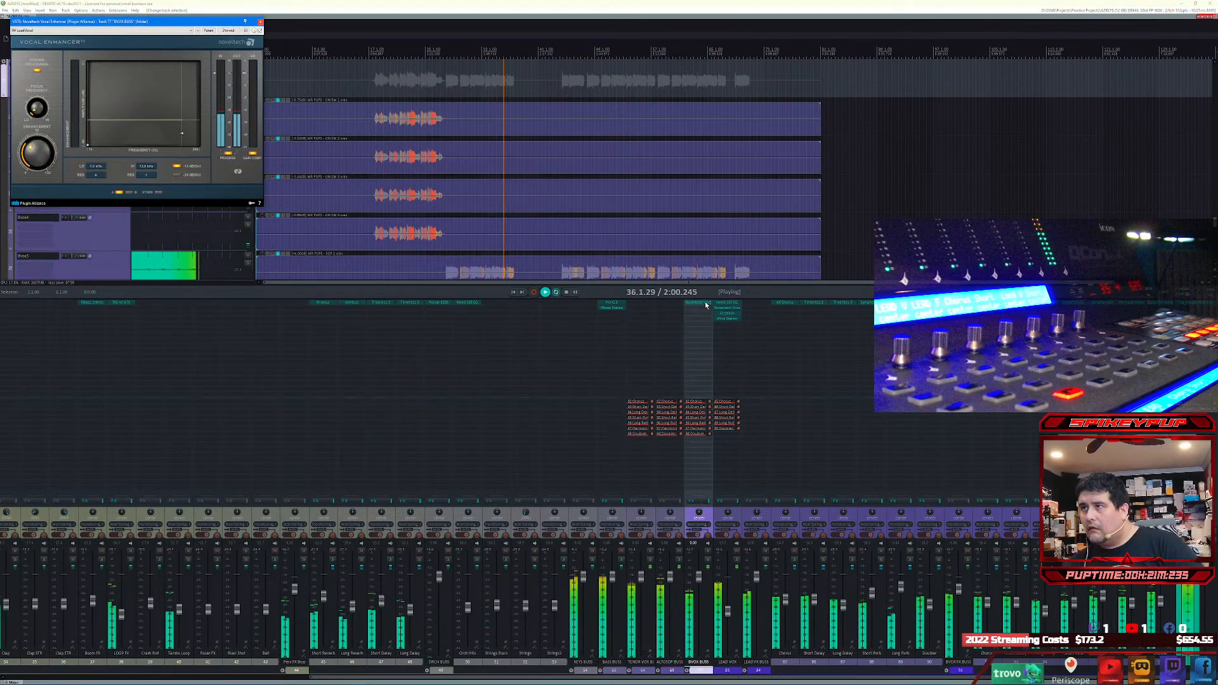
left_click(81, 31)
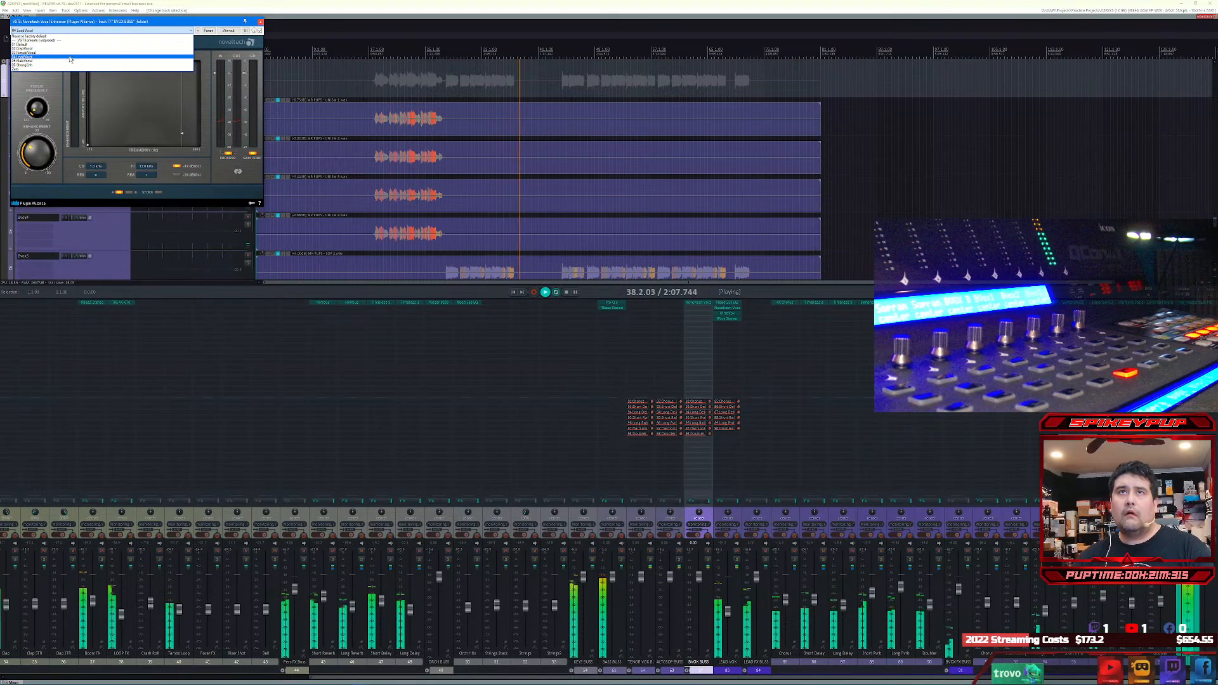
left_click(70, 45)
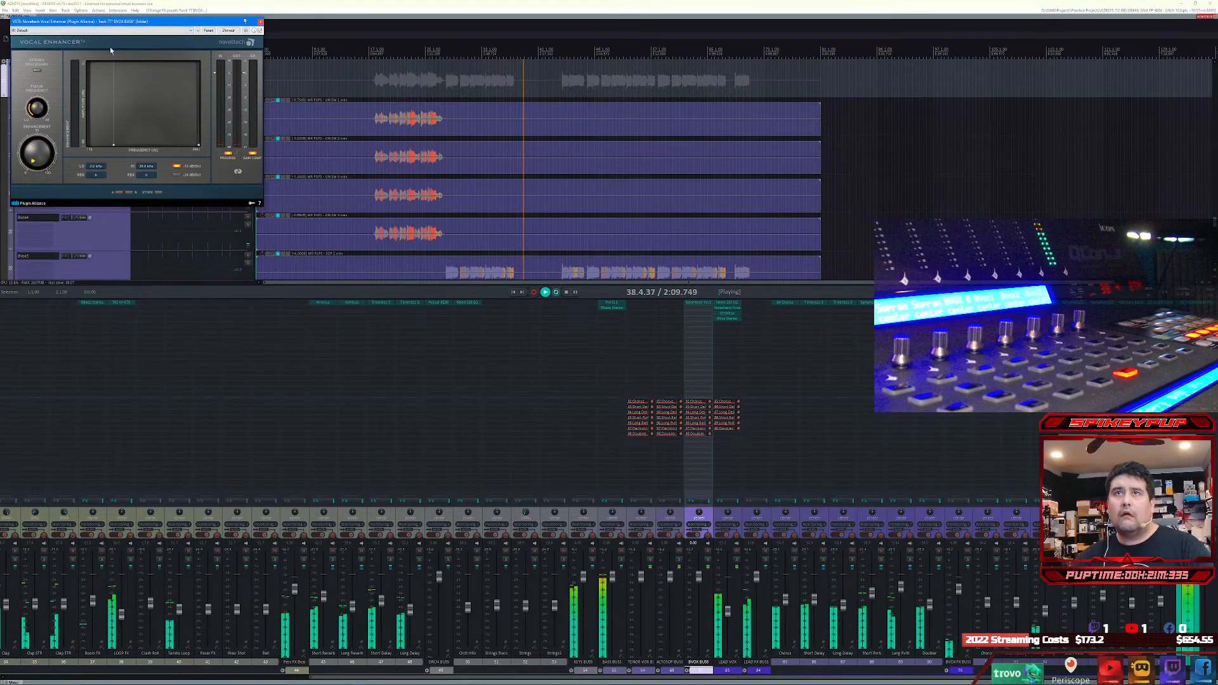
left_click(106, 31)
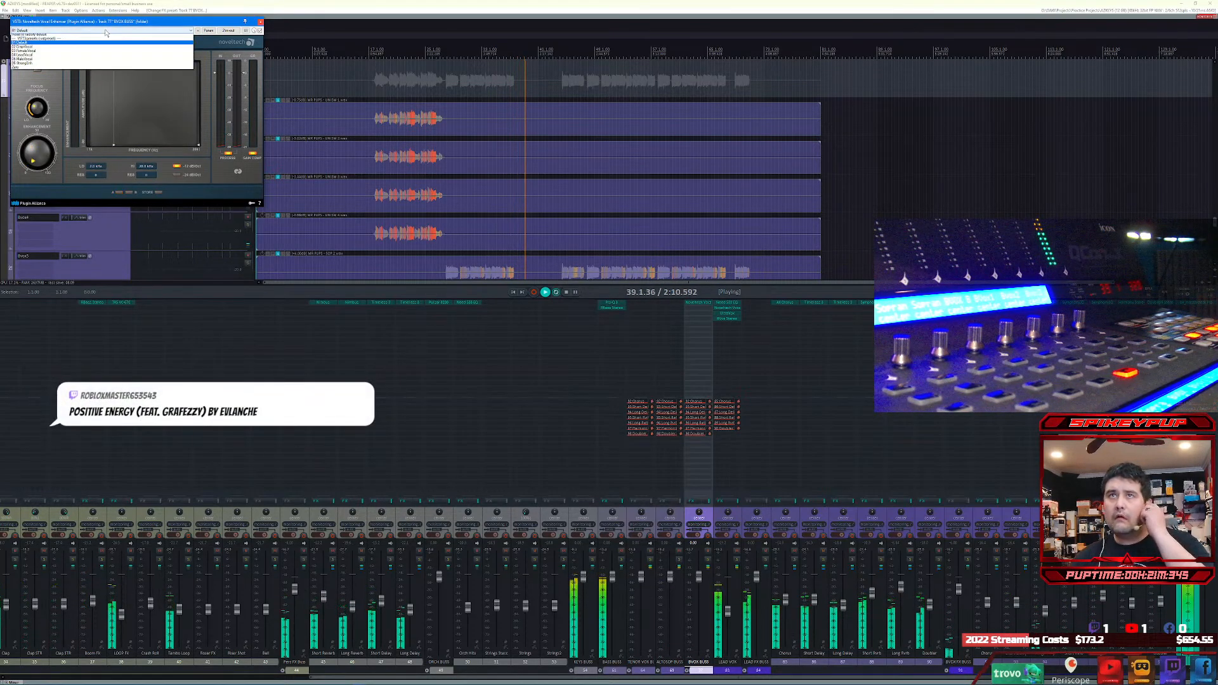
left_click(82, 57)
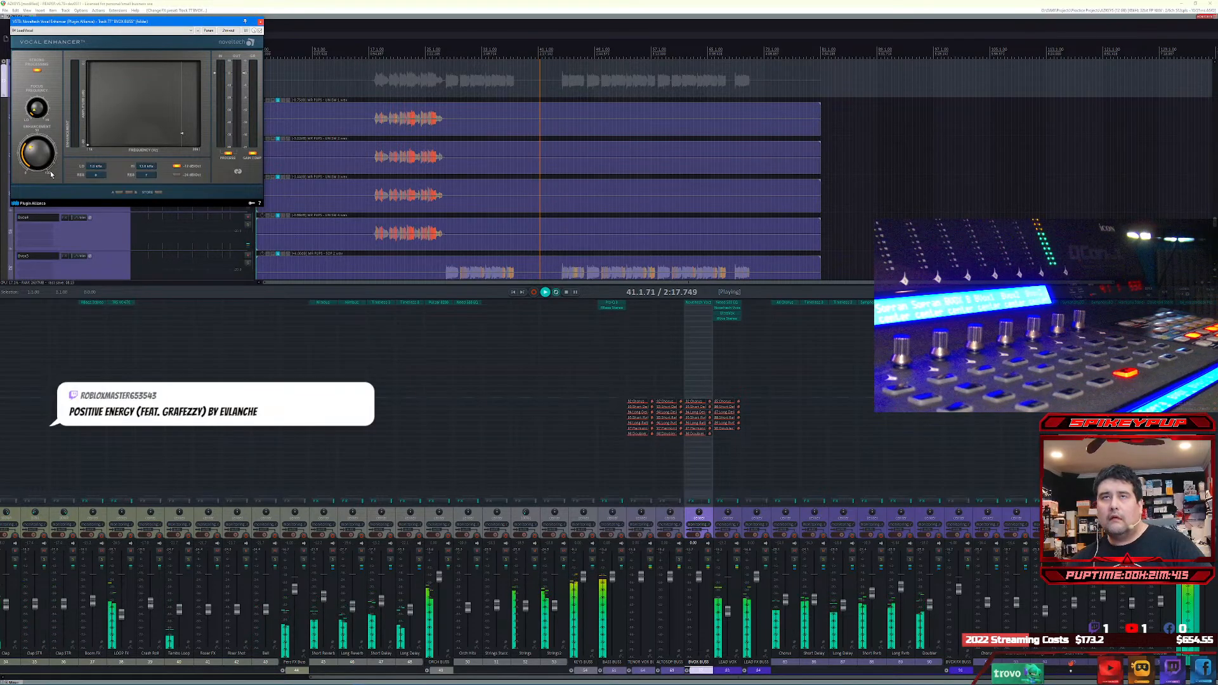
key("space")
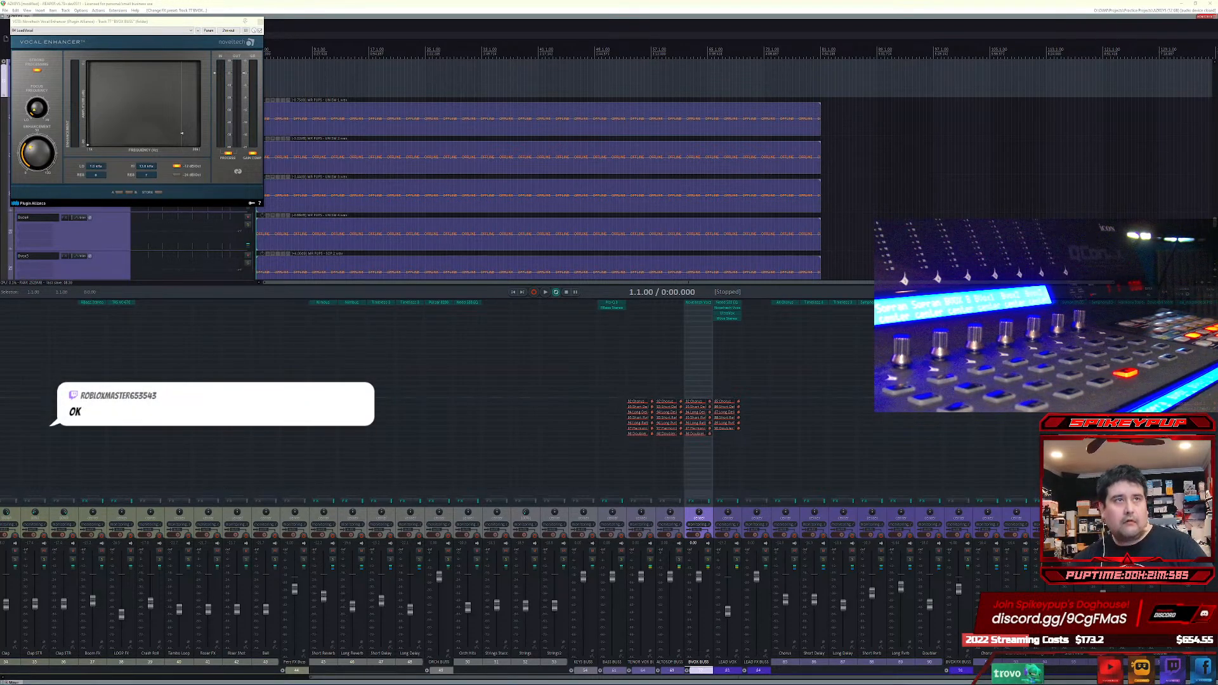
Step: Record the song "Positive Energy (Feat. Grafezzy) by EVLanche" and the viewer who recommends it in Notepad, and minimize the note
type("Positive Energy (Feat. Grafezzy) by EVLanche")
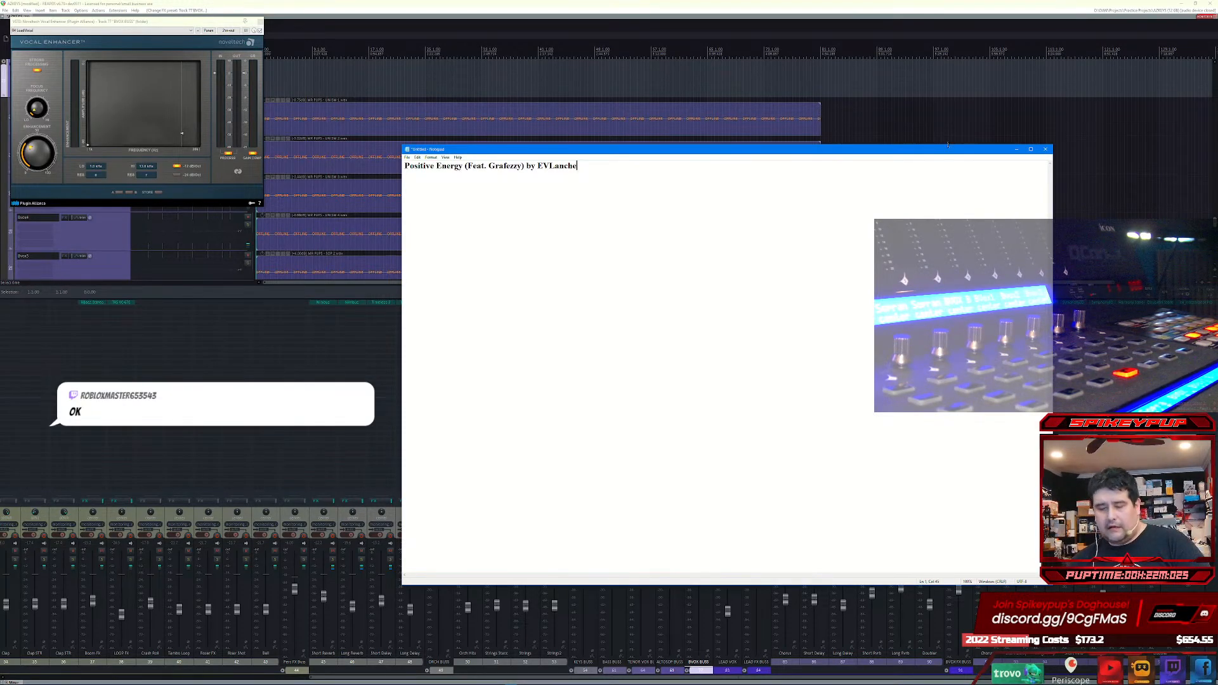
type("(RobloxMaster Reccommends!")
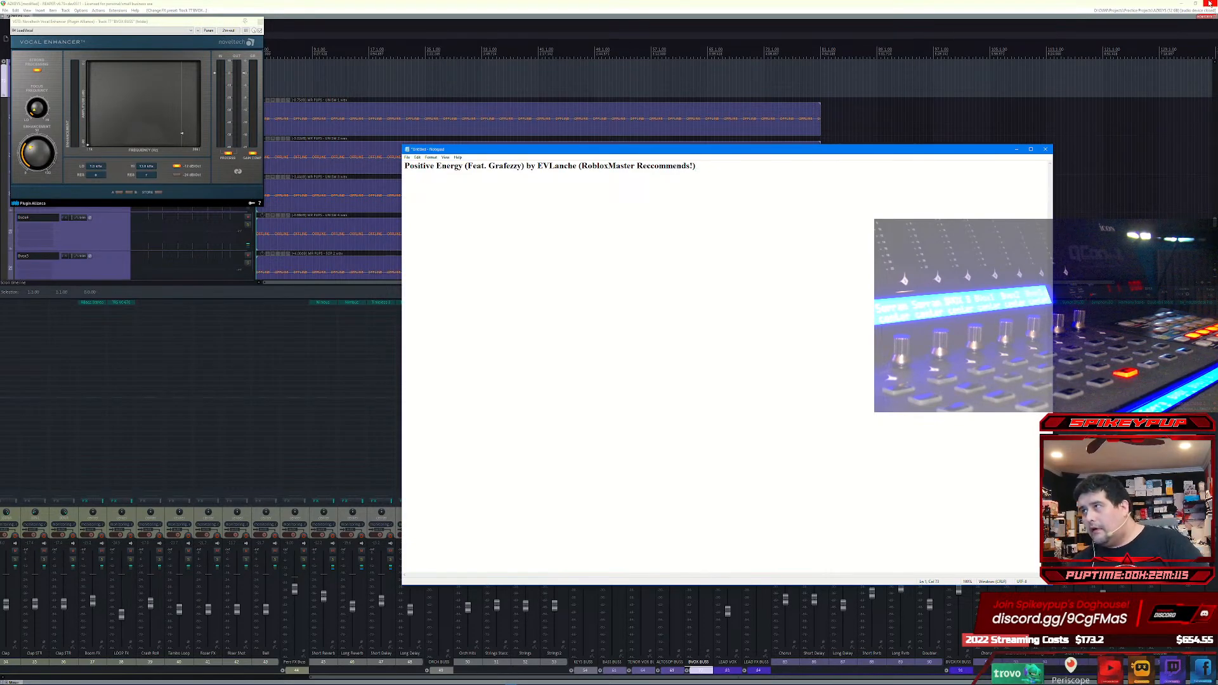
left_click(1015, 149)
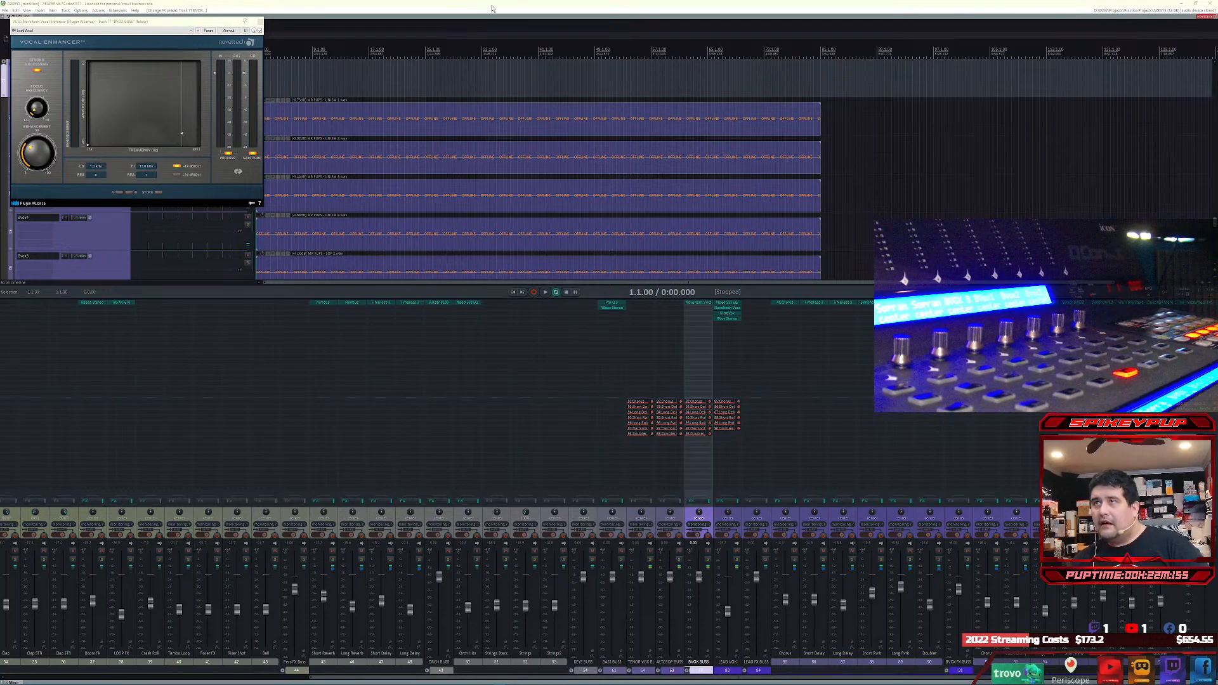
Step: Return to the REAPER project and play its opening briefly from the start
left_click(526, 3)
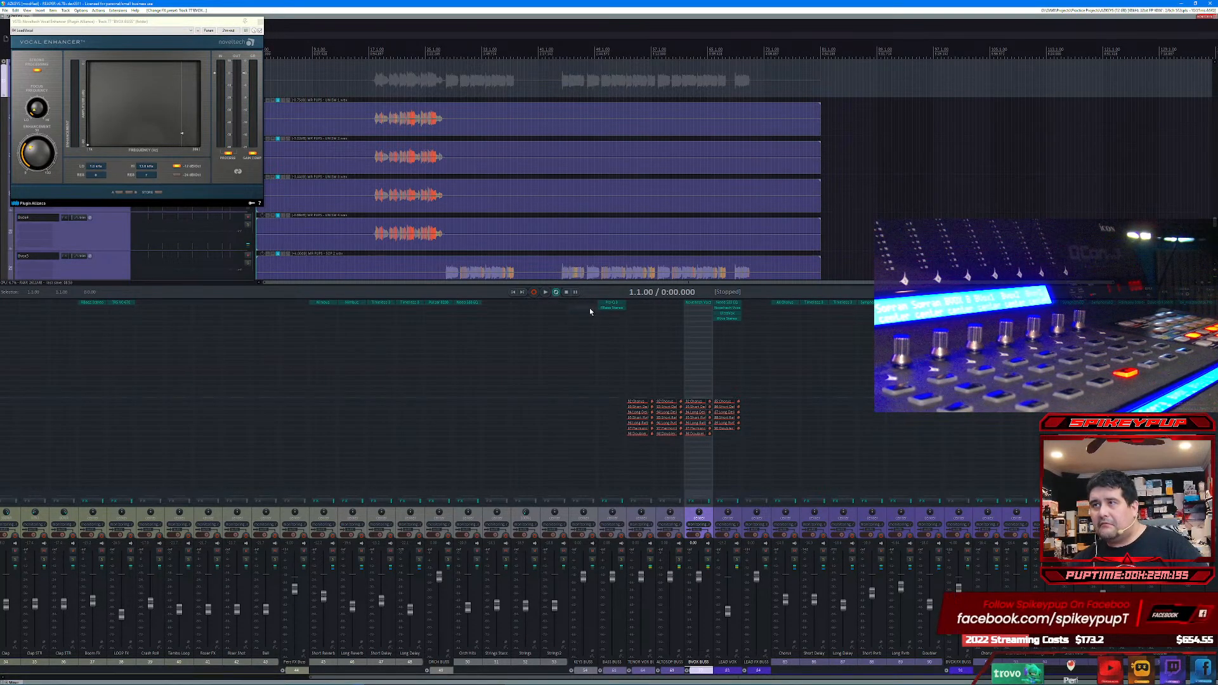
left_click(549, 293)
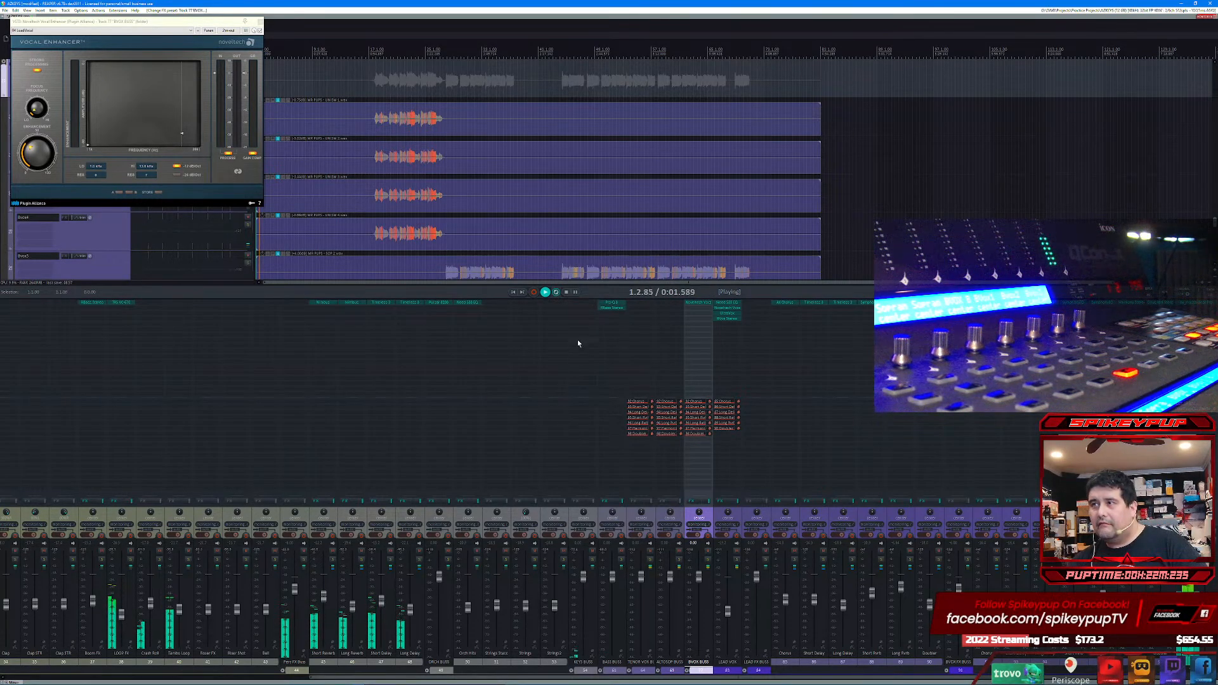
key("space")
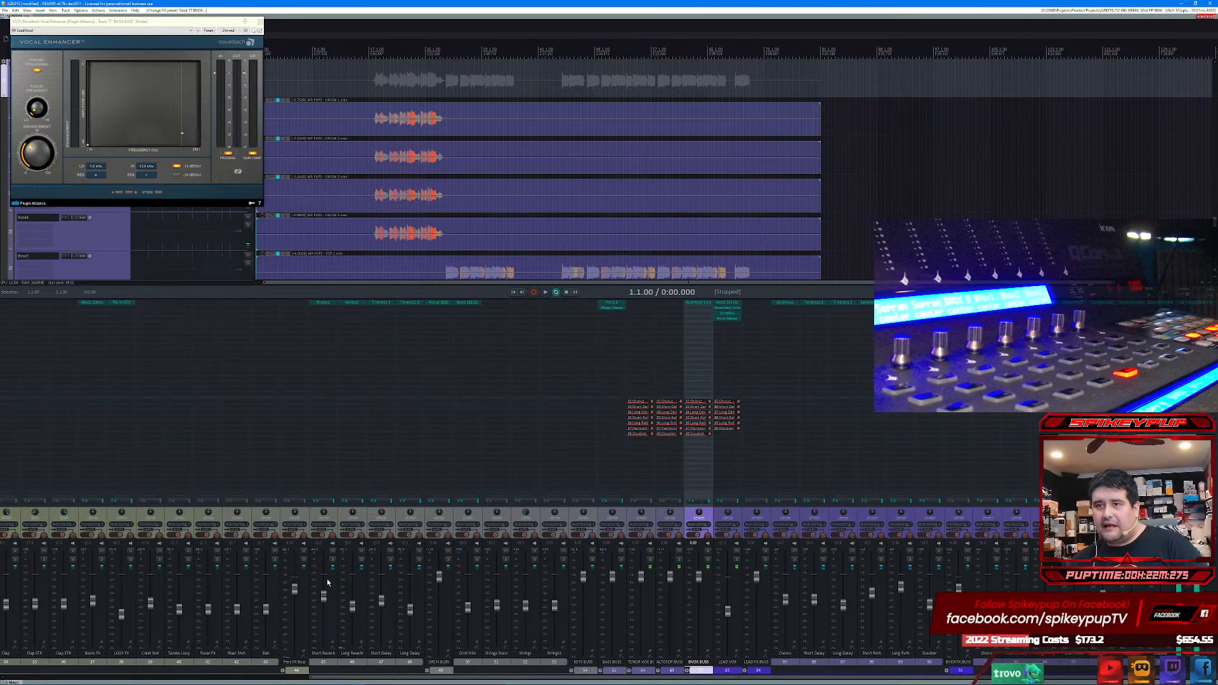
Step: Select the percussion FX tracks from Short Reverb to Long Delay and remove their receives from PERC BUSS
left_click_drag(346, 680, 38, 679)
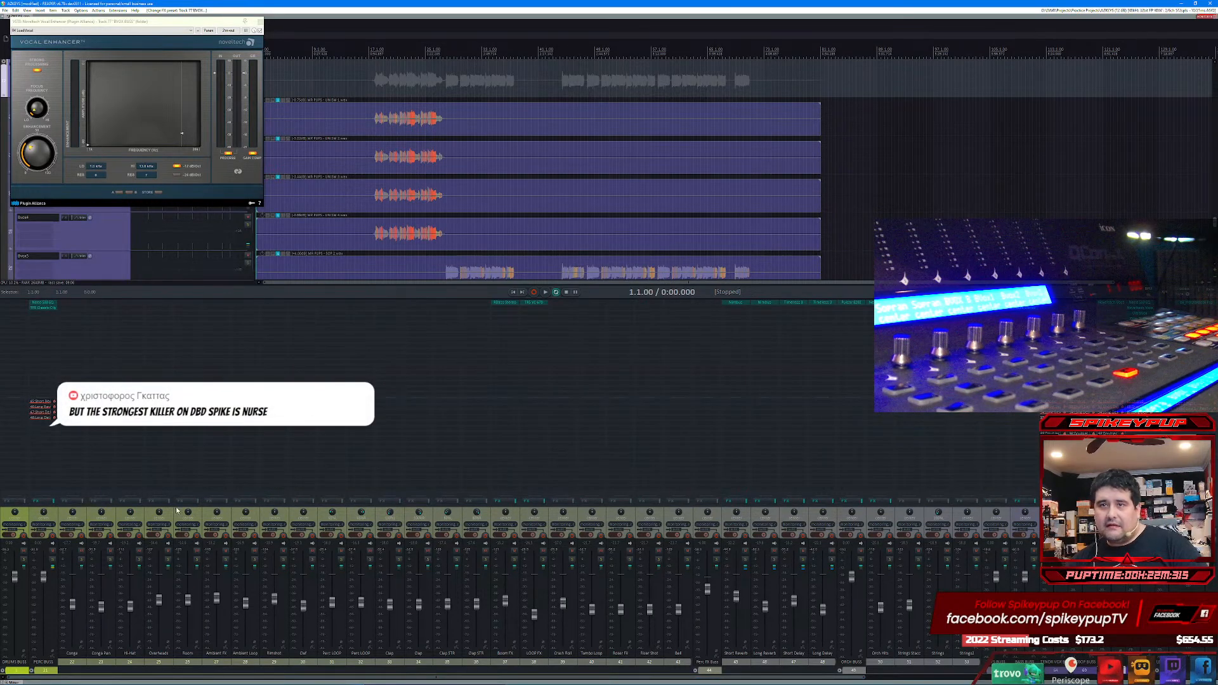
left_click(738, 662)
left_click(821, 663, "shift")
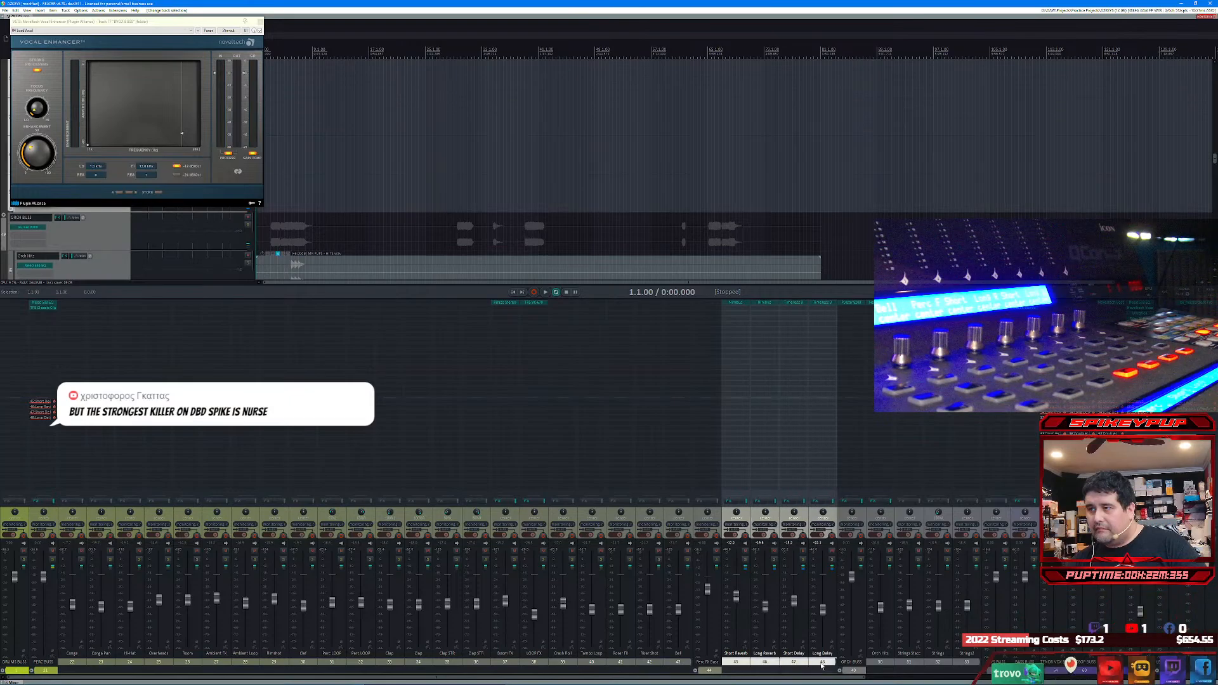
left_click(736, 599)
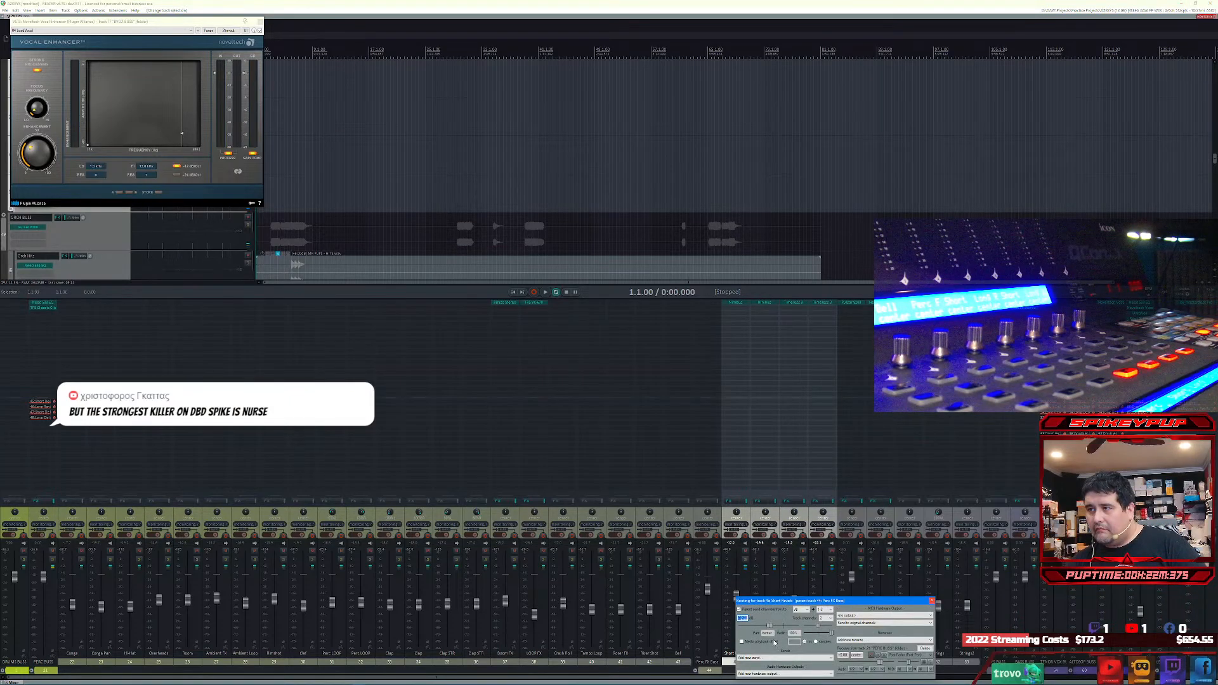
key("Escape")
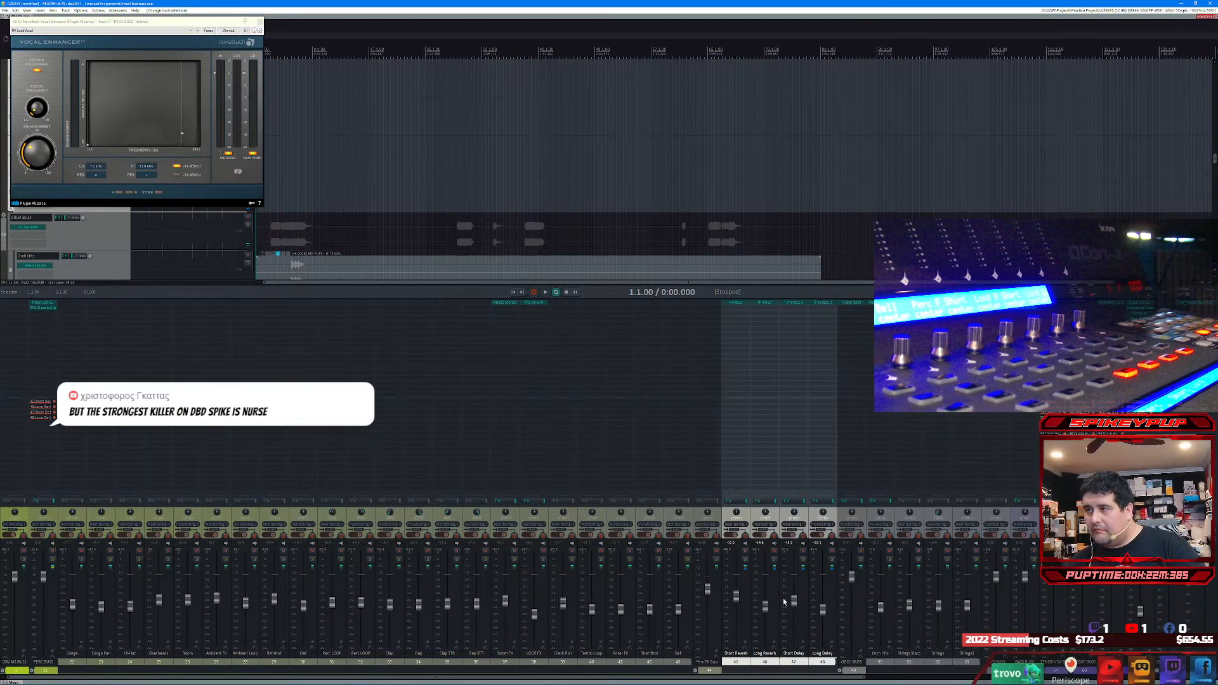
right_click(745, 571)
mouse_move(772, 594)
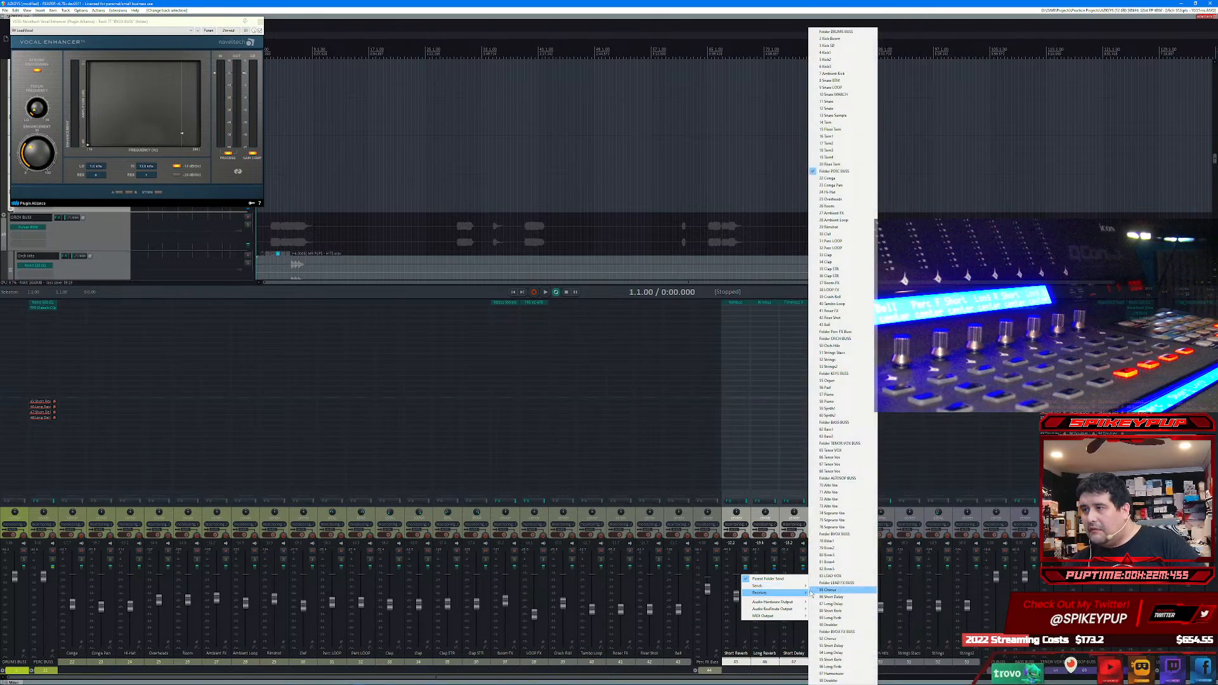
left_click(839, 171)
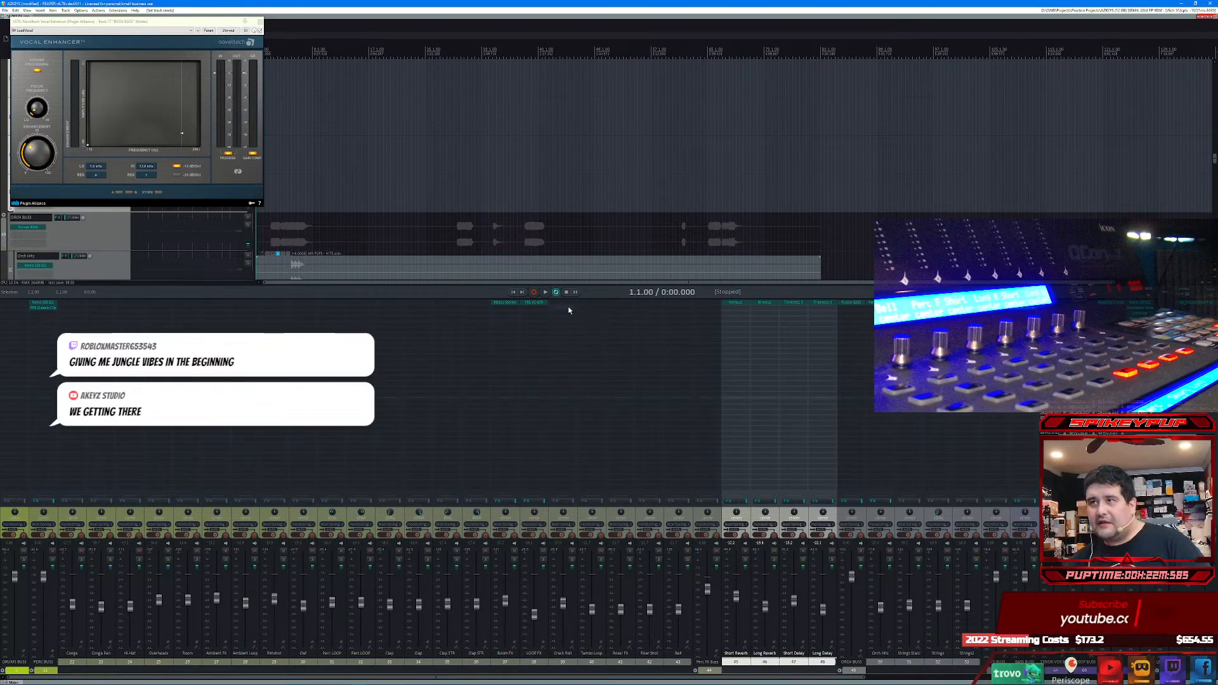
Step: Add receives from the Tambo Loop track to the four selected percussion FX tracks and replay the song from the start
key("space")
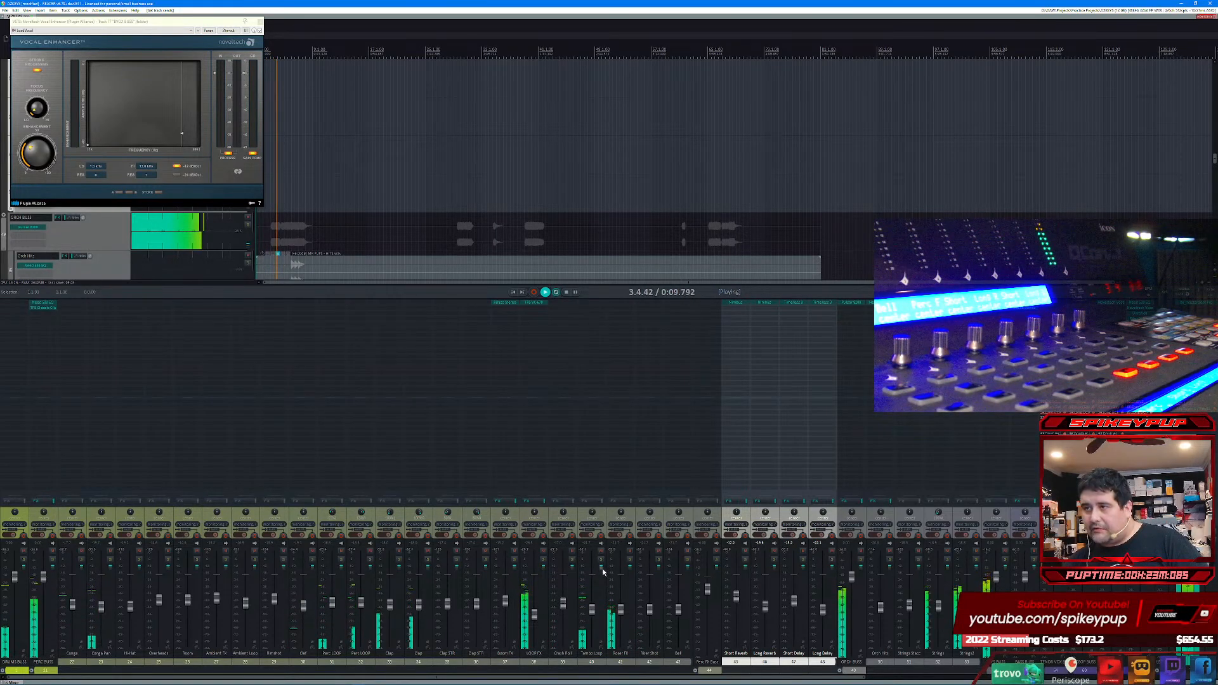
left_click(748, 568)
mouse_move(758, 586)
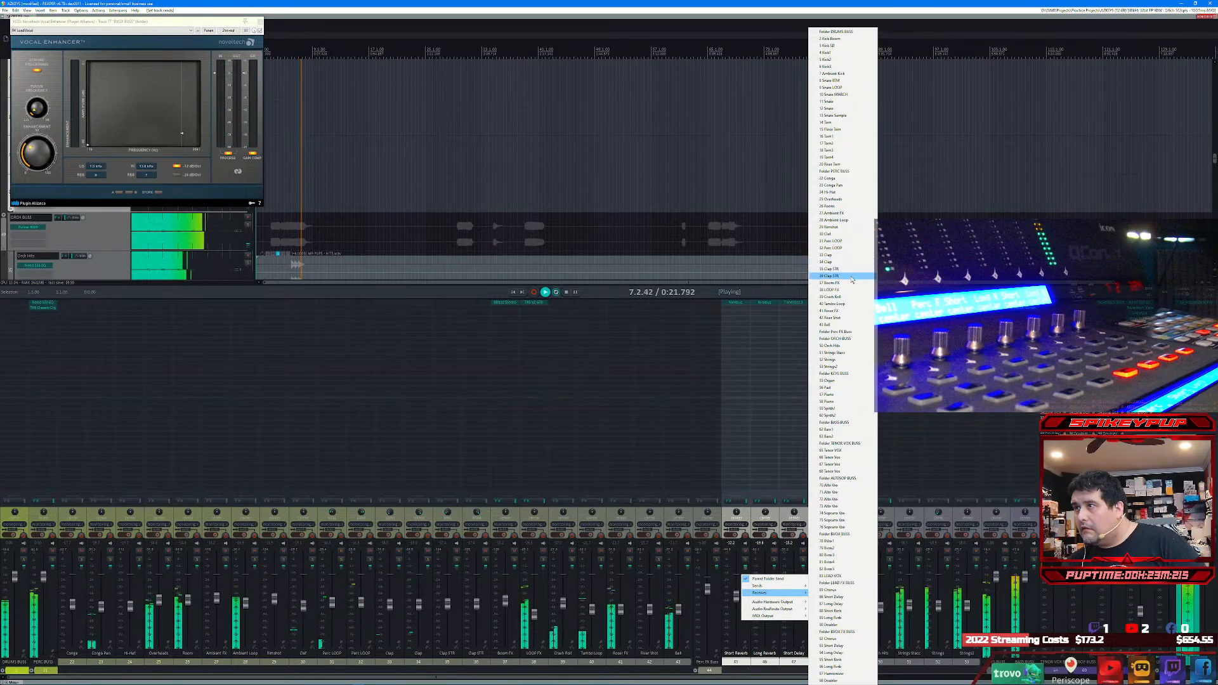
left_click(845, 304)
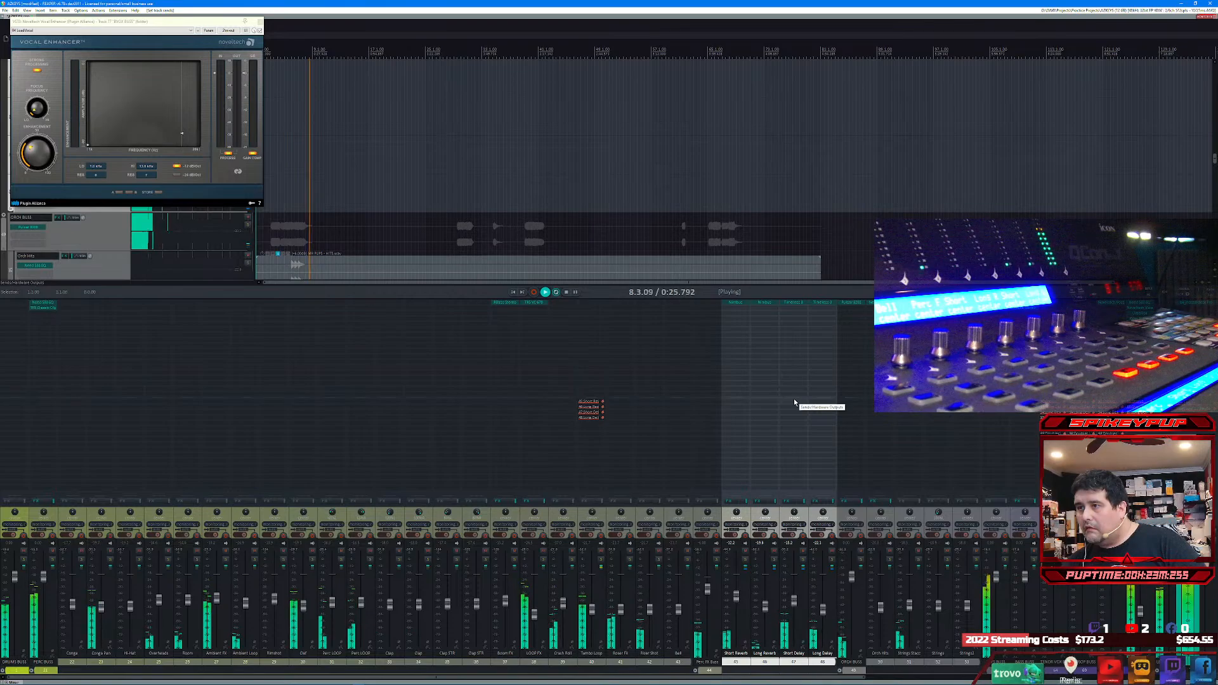
left_click(513, 293)
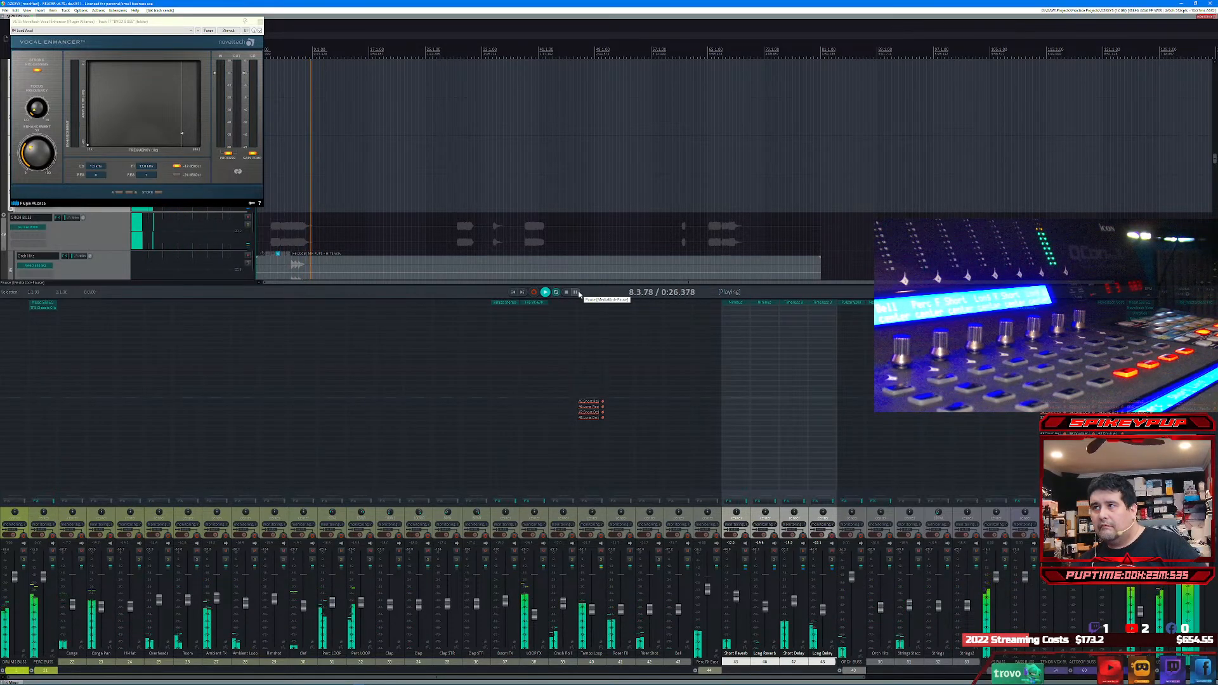
Step: Load the first MSTR SOUL Analog Polish preset in the master track's bx_masterdesk Pro and close the plug-in
left_click(1196, 303)
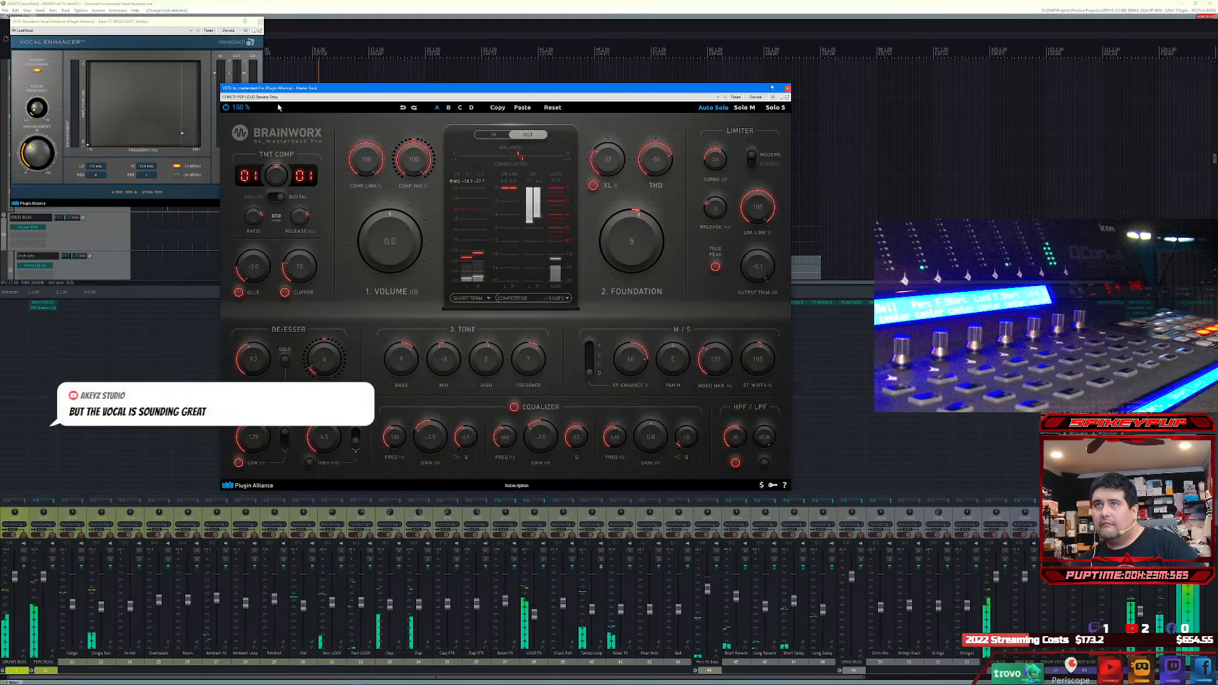
left_click(280, 97)
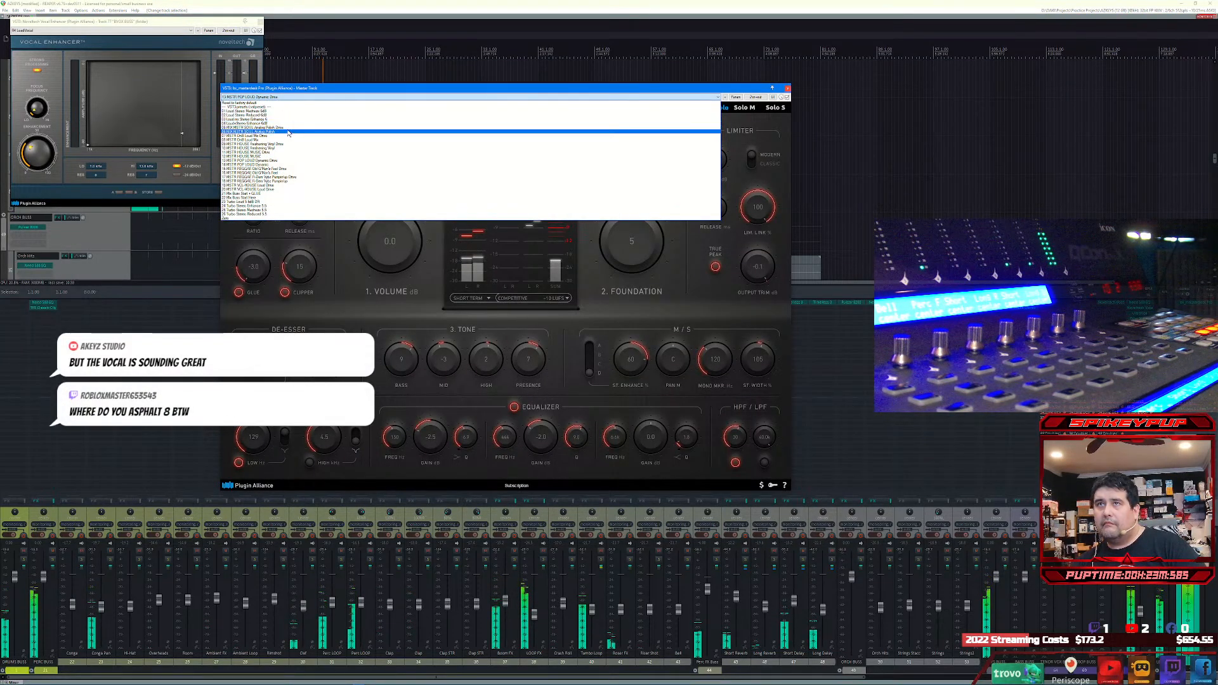
left_click(287, 129)
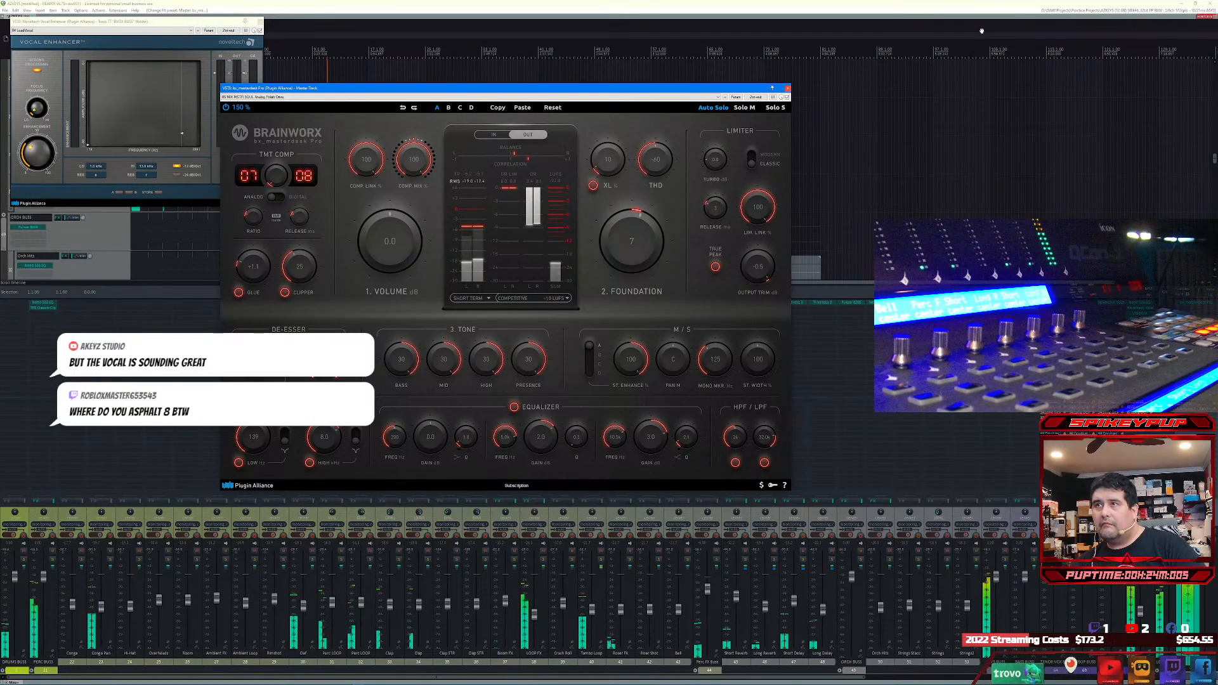
left_click(787, 88)
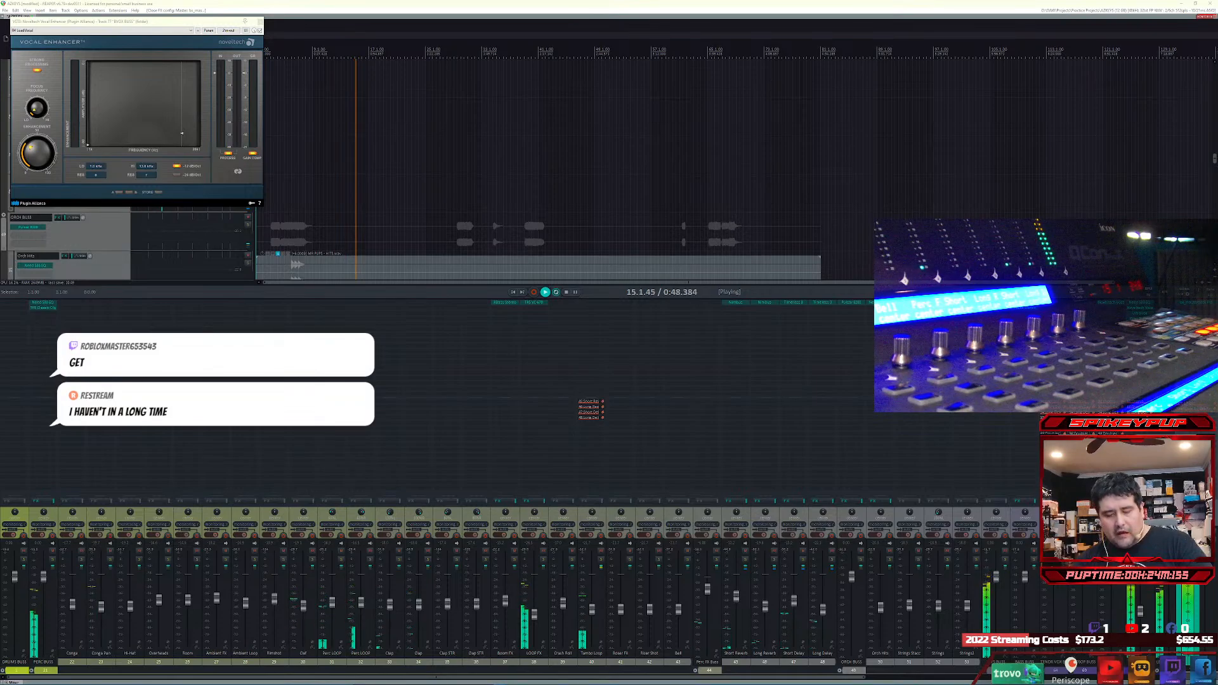
Step: Audition LEAD FX BUSS, LEAD VOX and the three vocal buses before it in solo, clear the solos, and stop playback
left_click(575, 293)
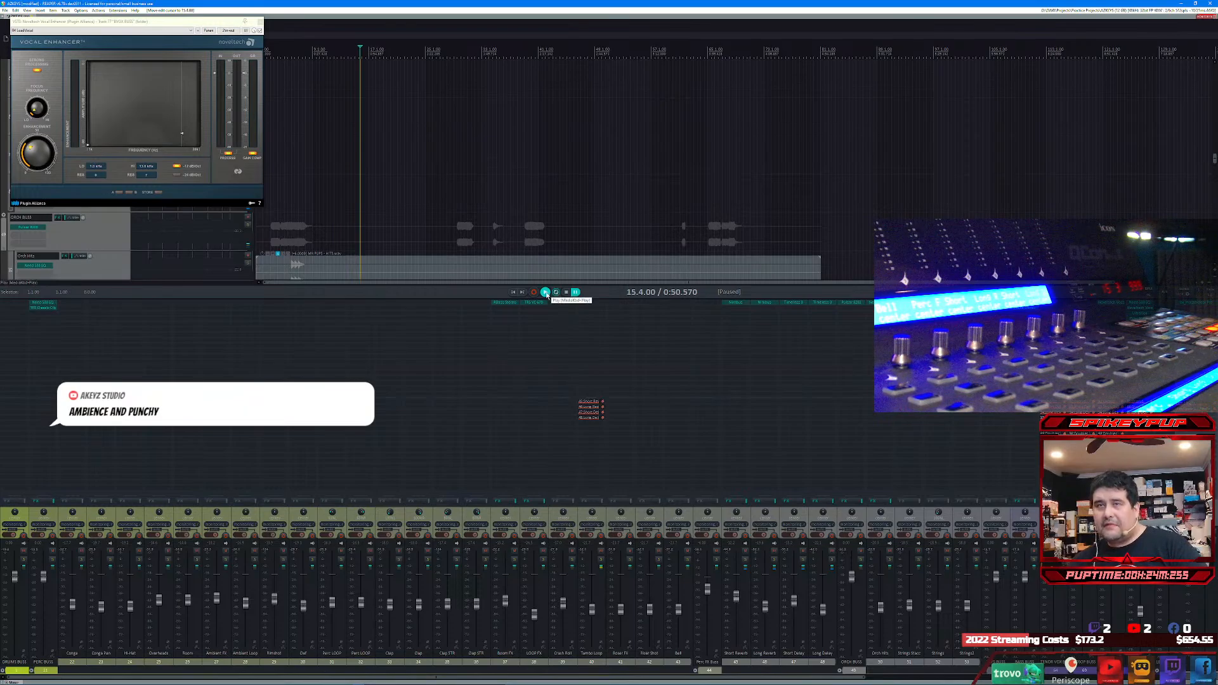
left_click(545, 293)
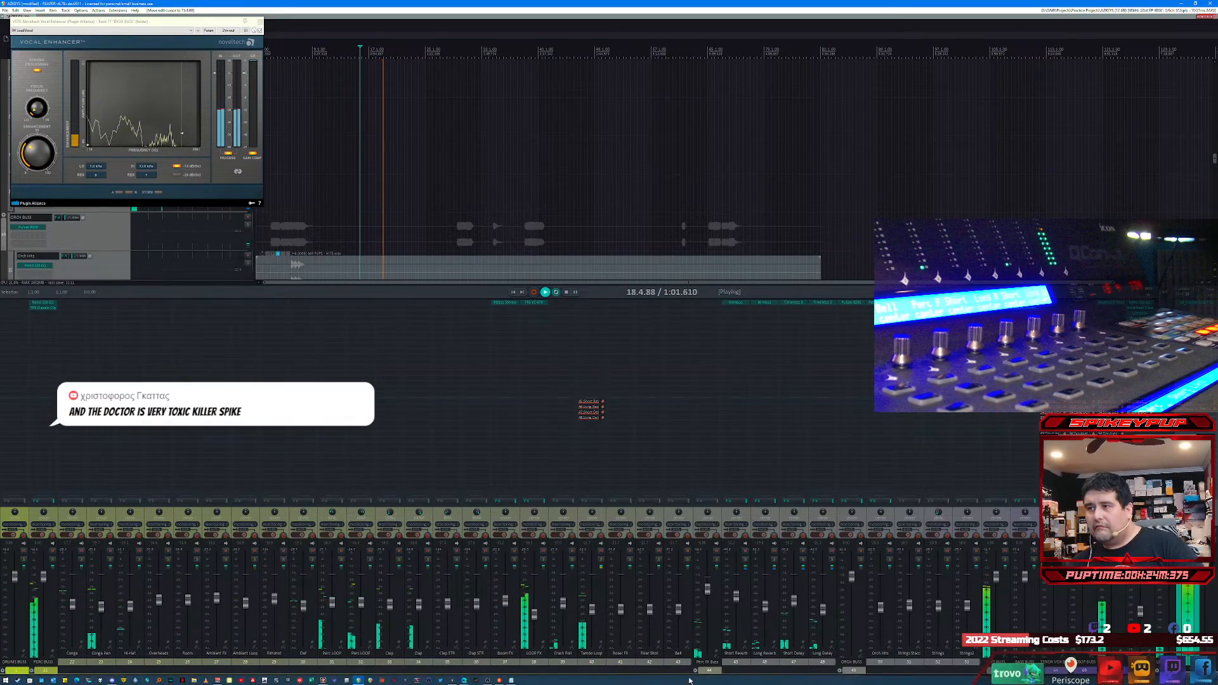
left_click_drag(684, 677, 1058, 678)
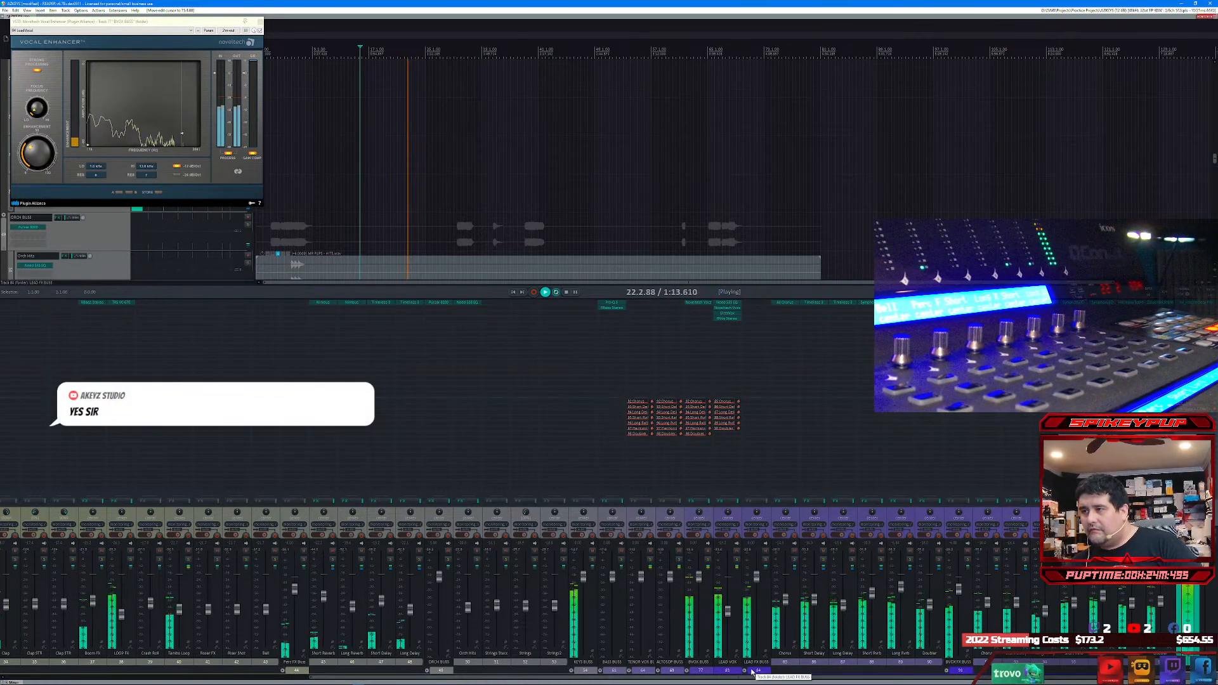
left_click(765, 562)
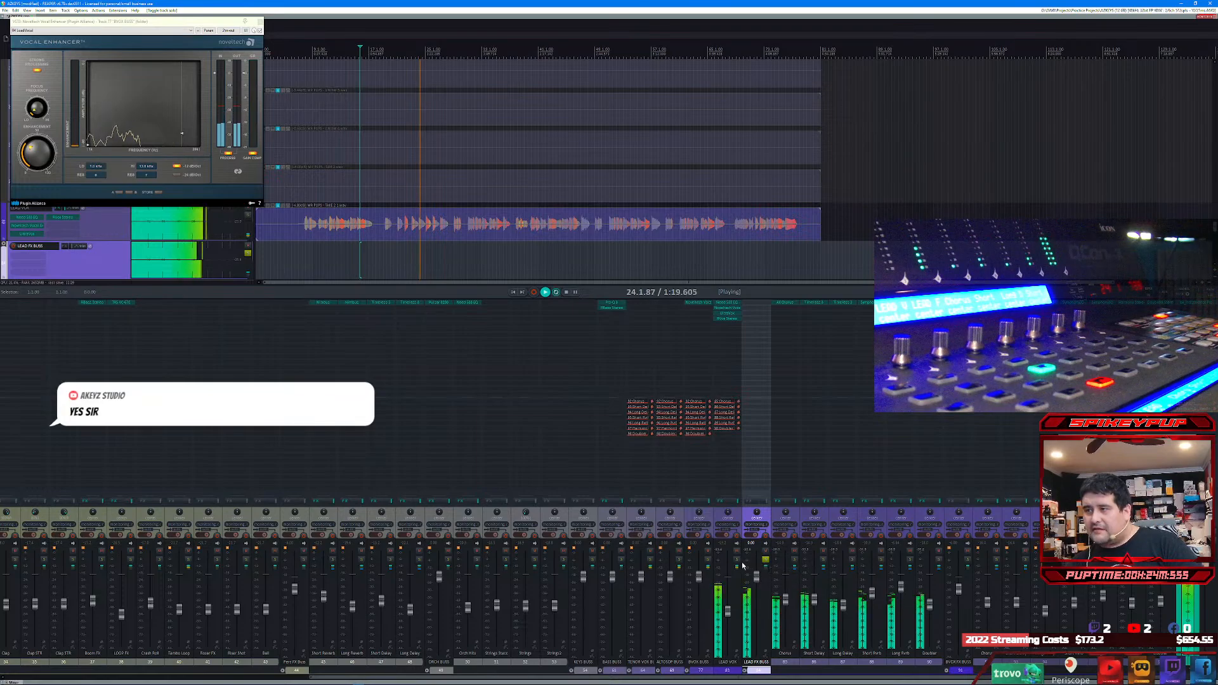
left_click(737, 563)
left_click(736, 560)
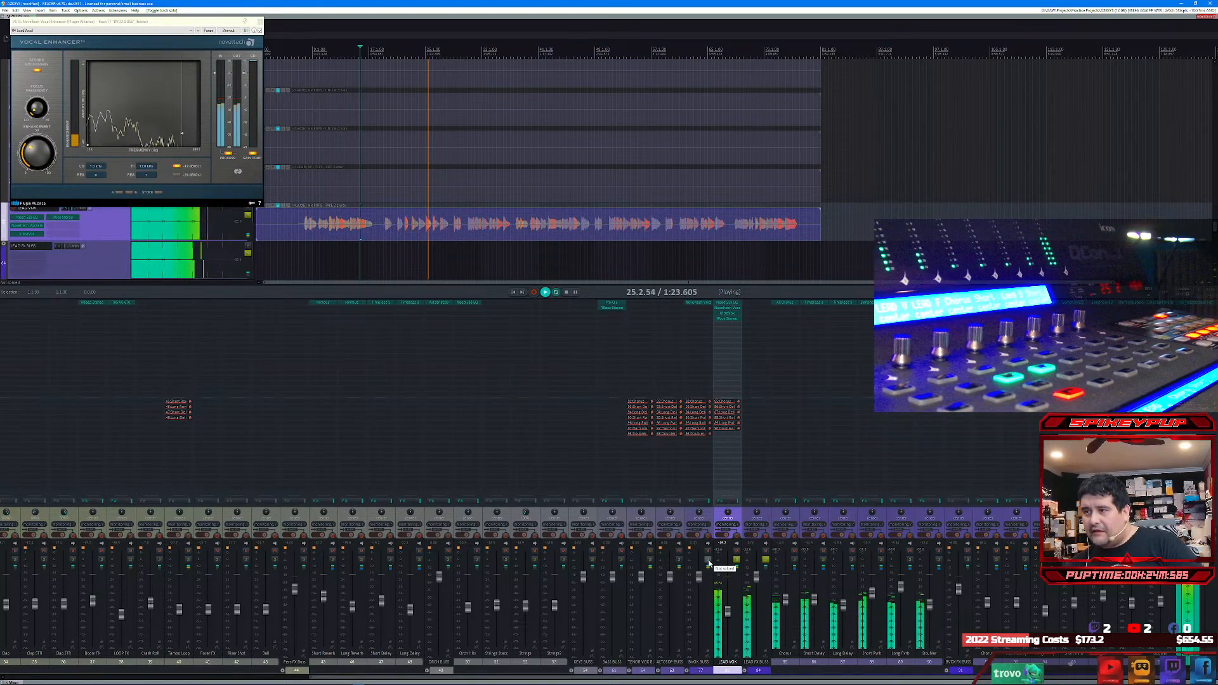
left_click(708, 561)
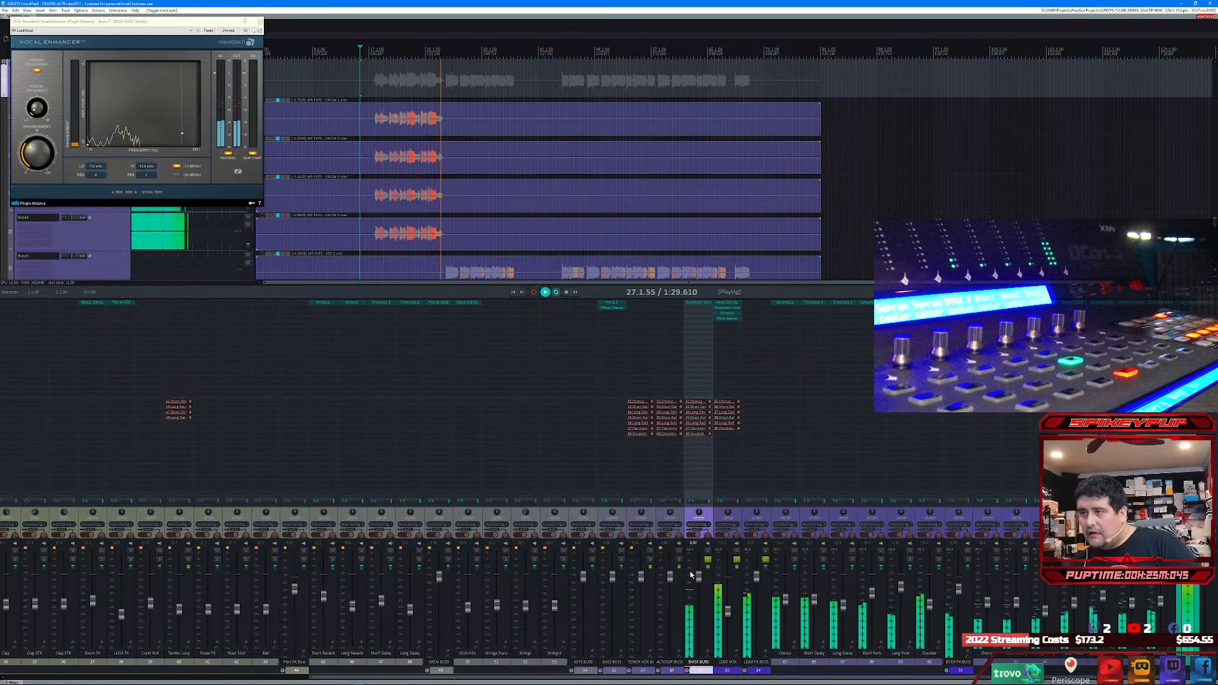
left_click(679, 561)
left_click(650, 561)
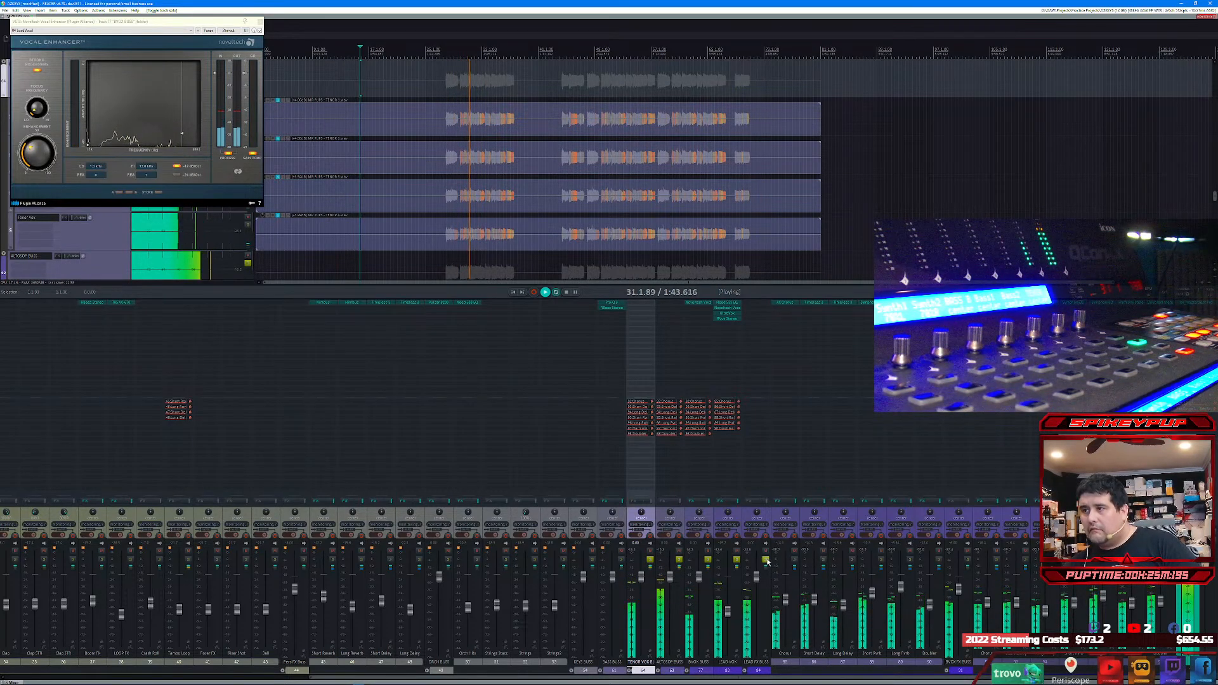
left_click_drag(767, 561, 650, 567)
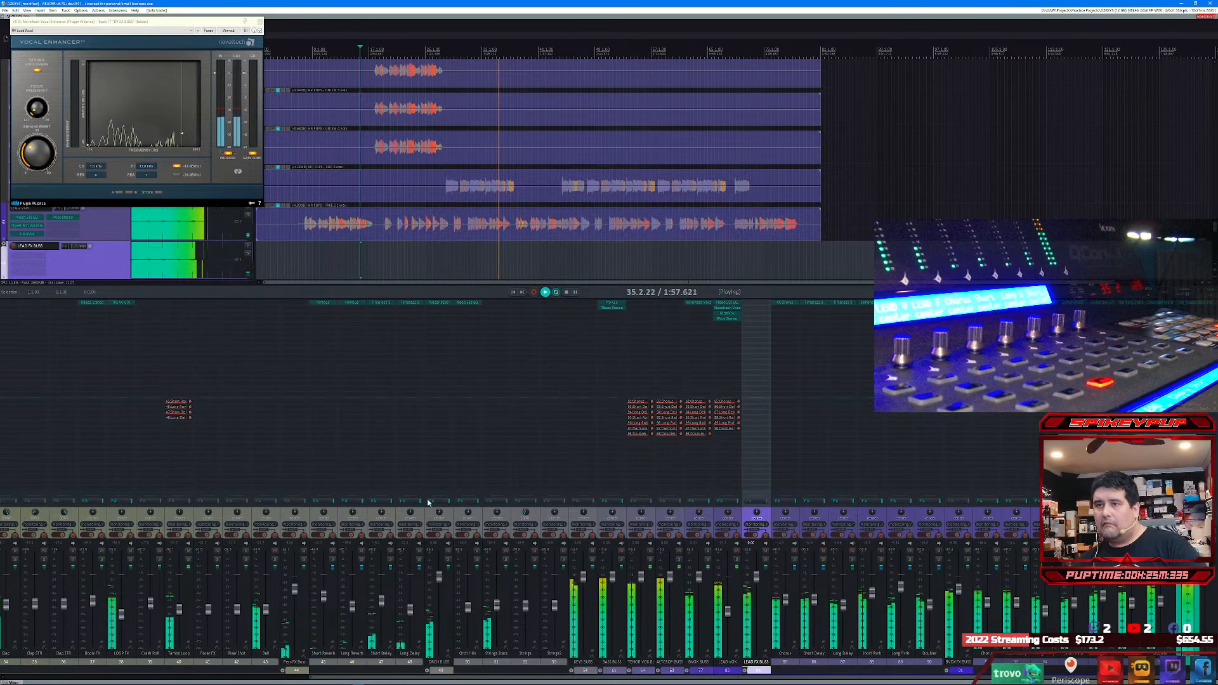
key("space")
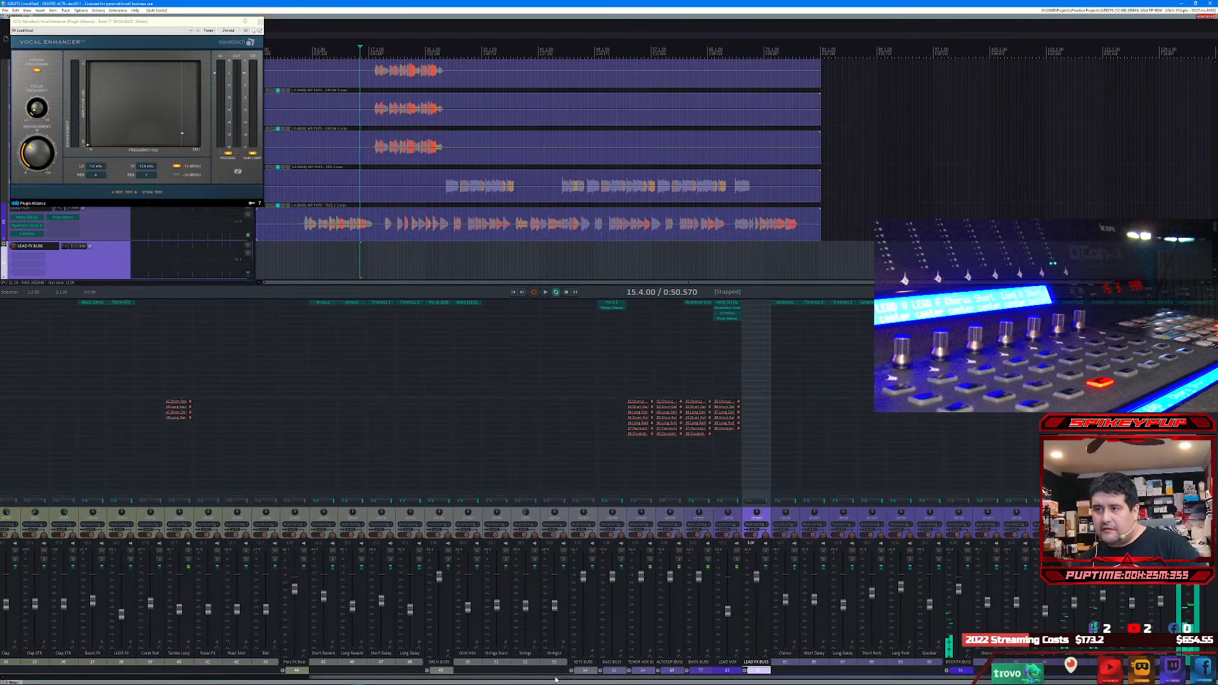
Step: Expand the DRUMS BUSS folder in the mixer and adjust the panning of the Conga and Conga Pan tracks during playback
left_click_drag(555, 680, 235, 678)
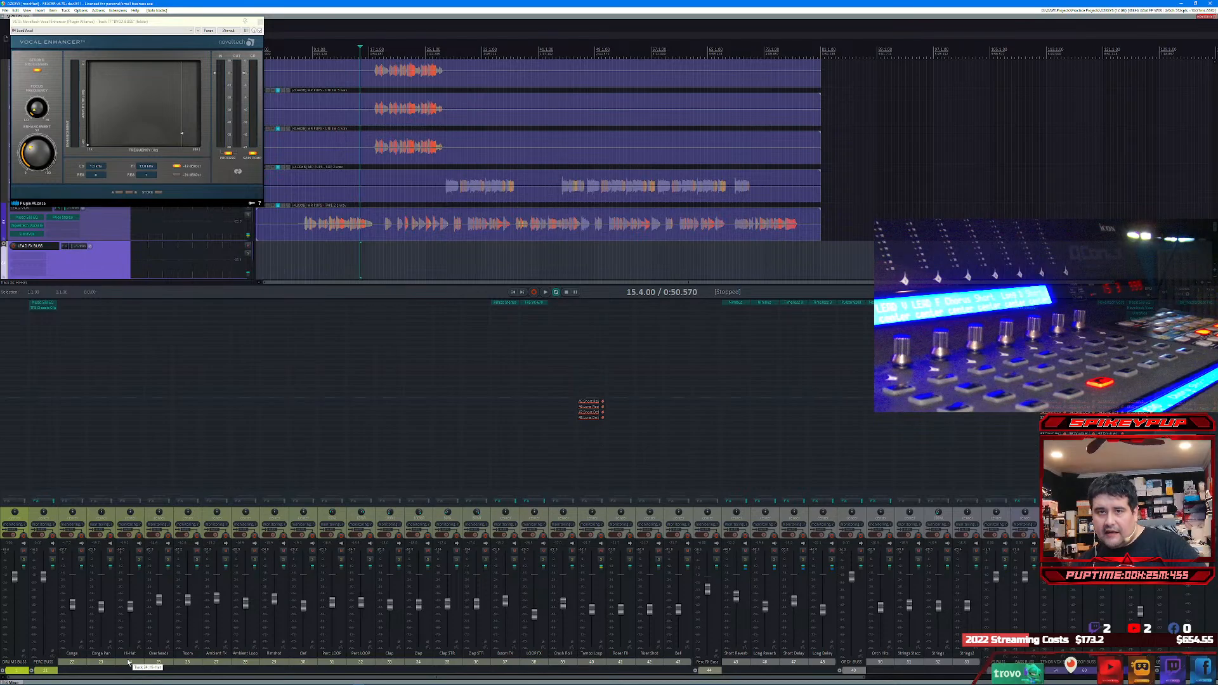
left_click(5, 671)
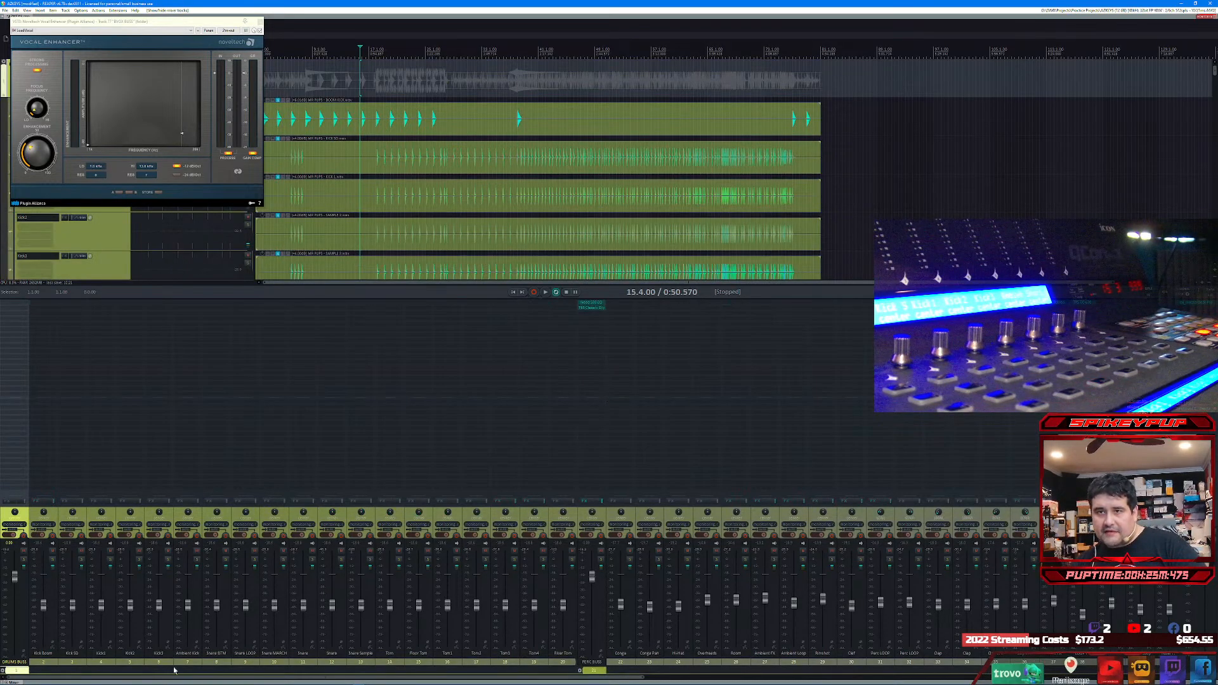
key("space")
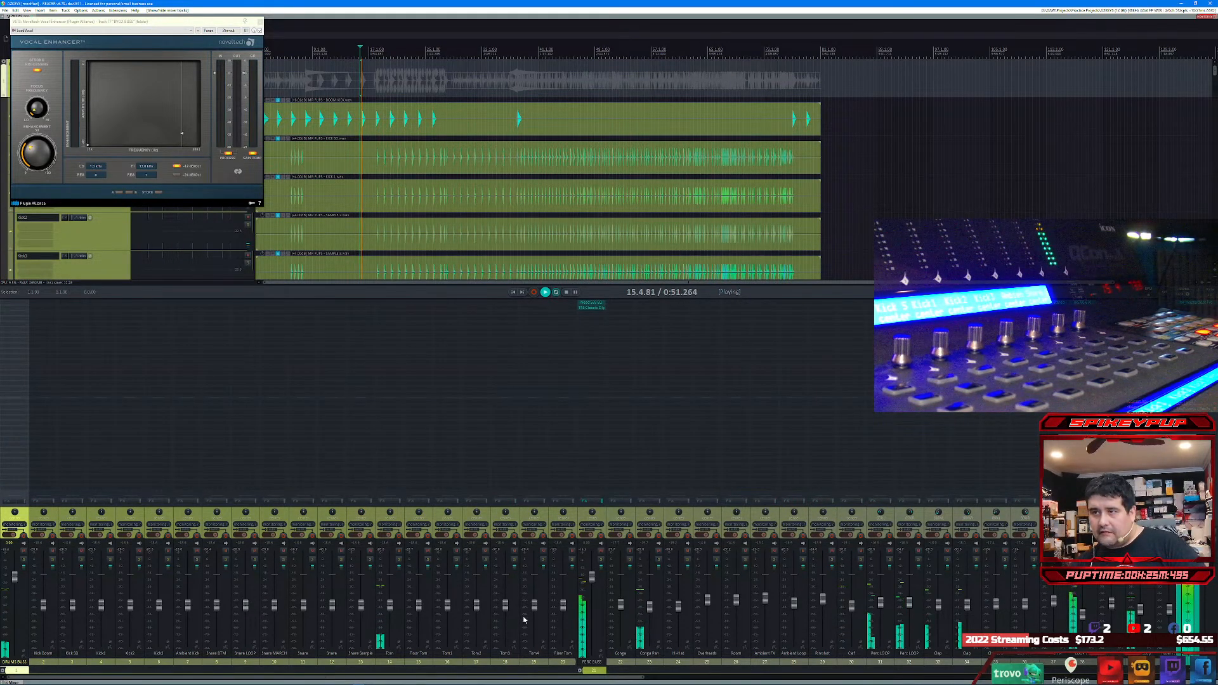
left_click(650, 607)
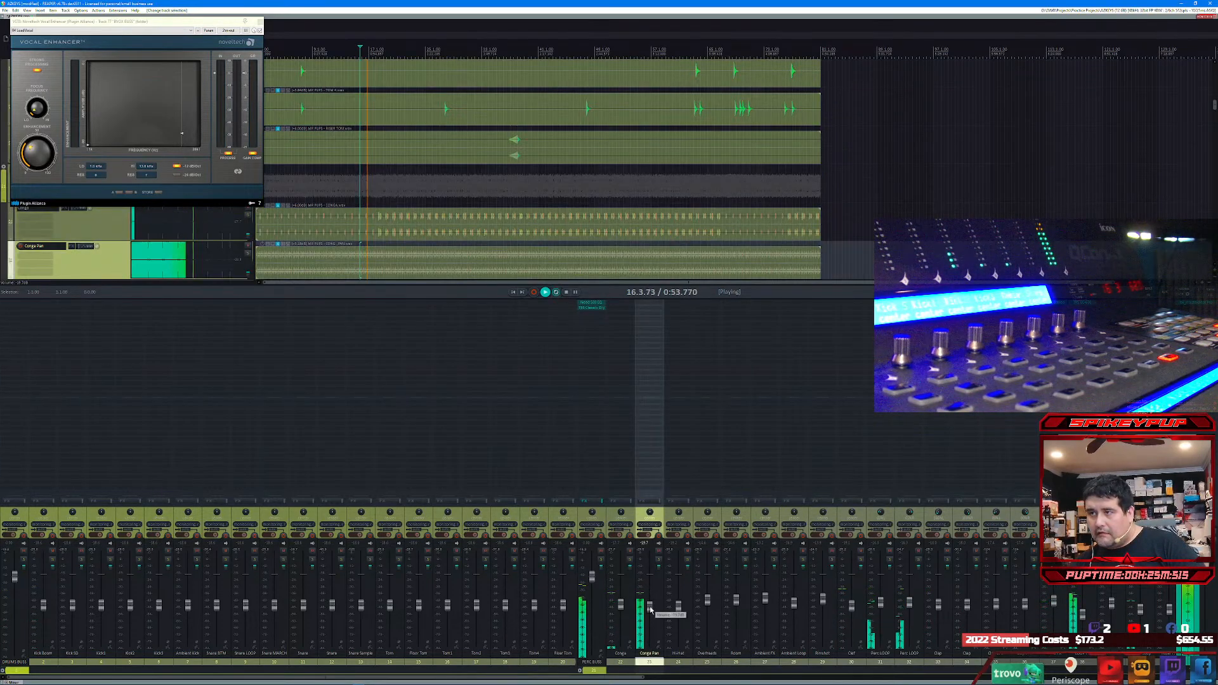
left_click(622, 515)
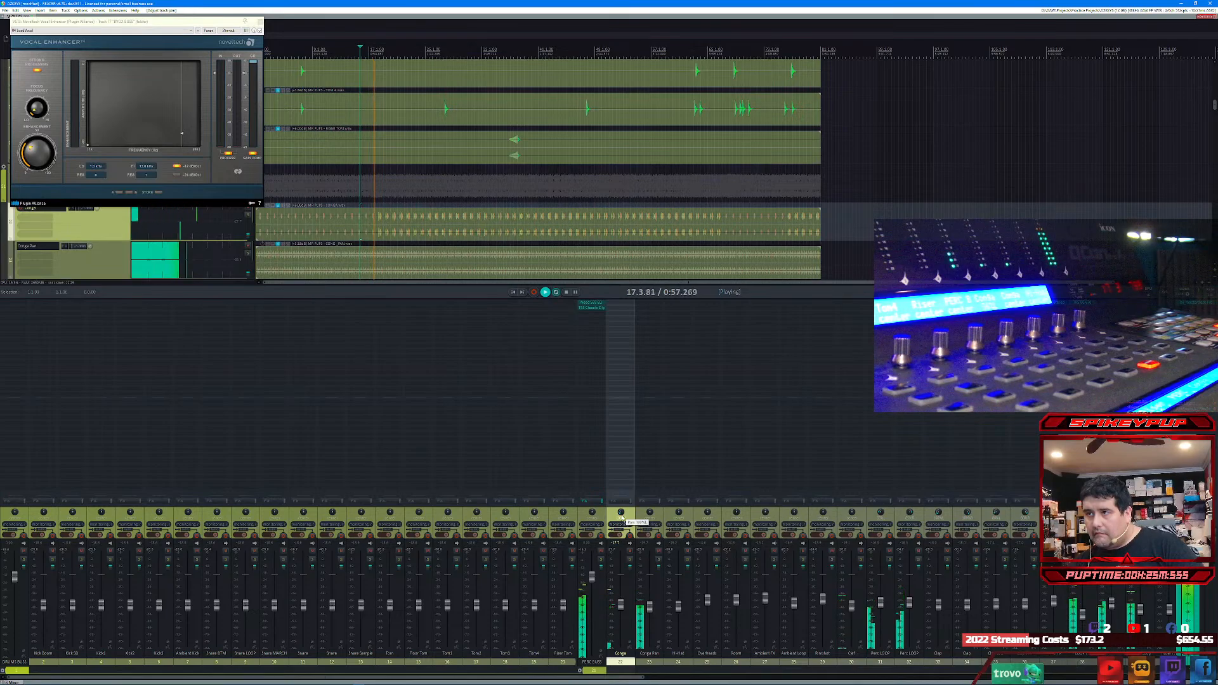
left_click(651, 517)
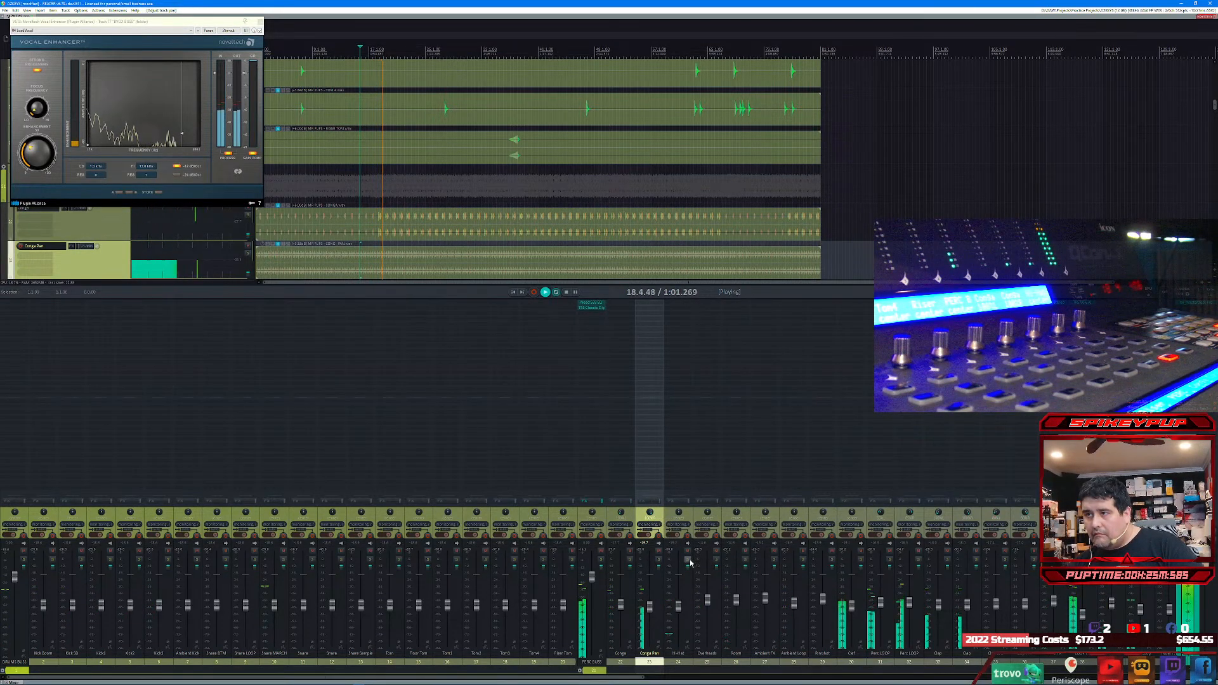
Step: Duplicate the Overheads track and pan the original Overheads track during playback
left_click(689, 583)
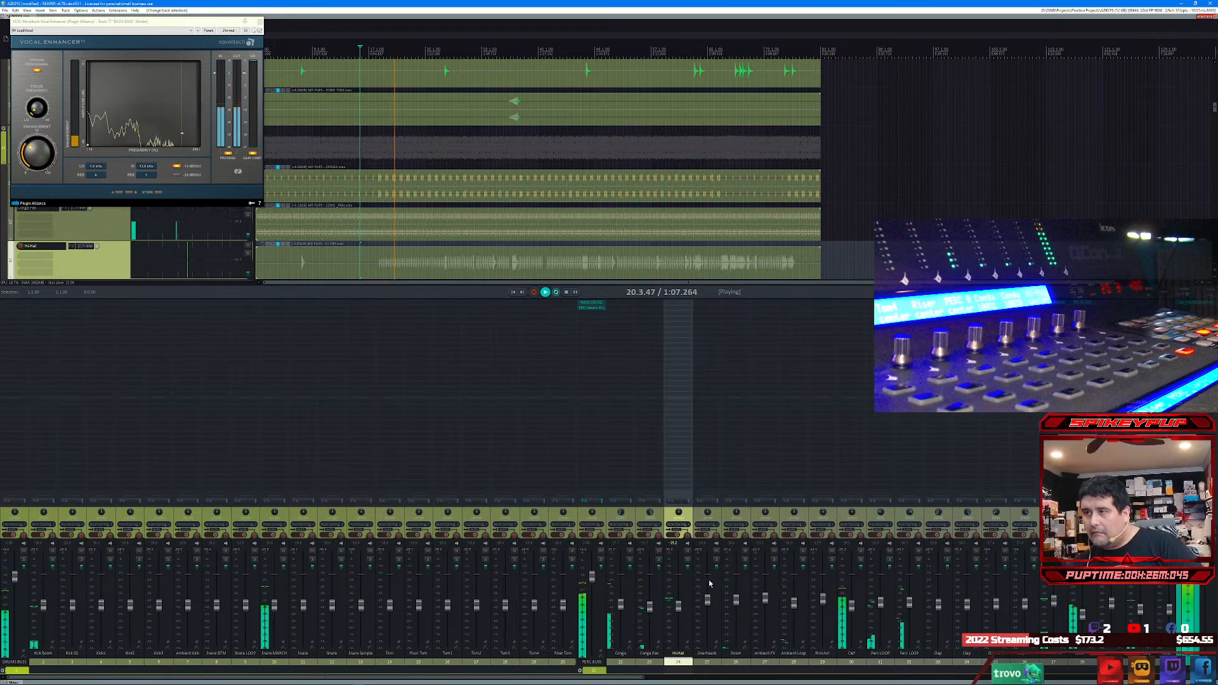
right_click(717, 581)
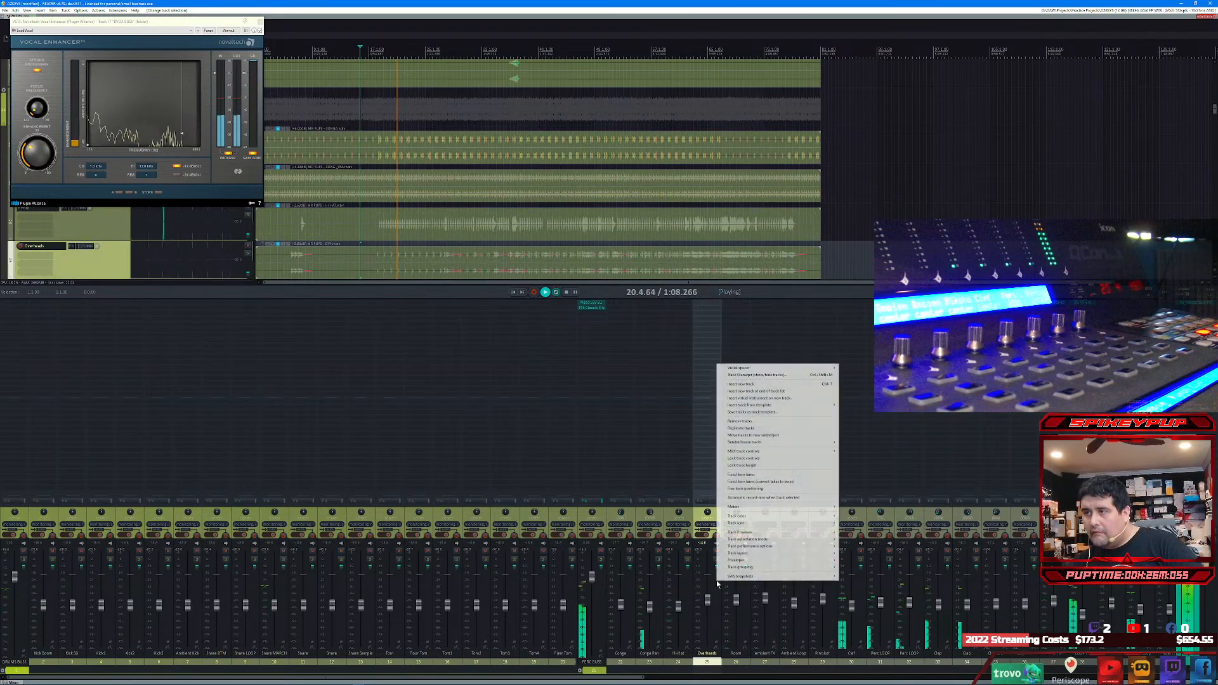
left_click(745, 429)
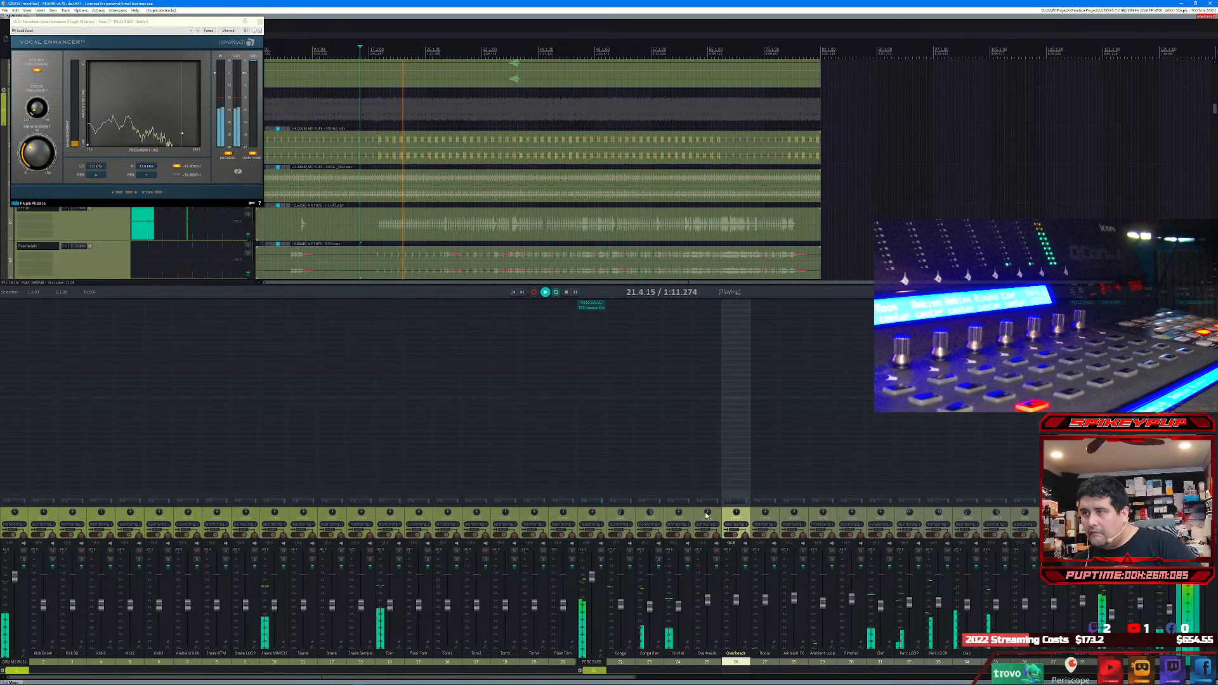
left_click_drag(707, 513, 736, 479)
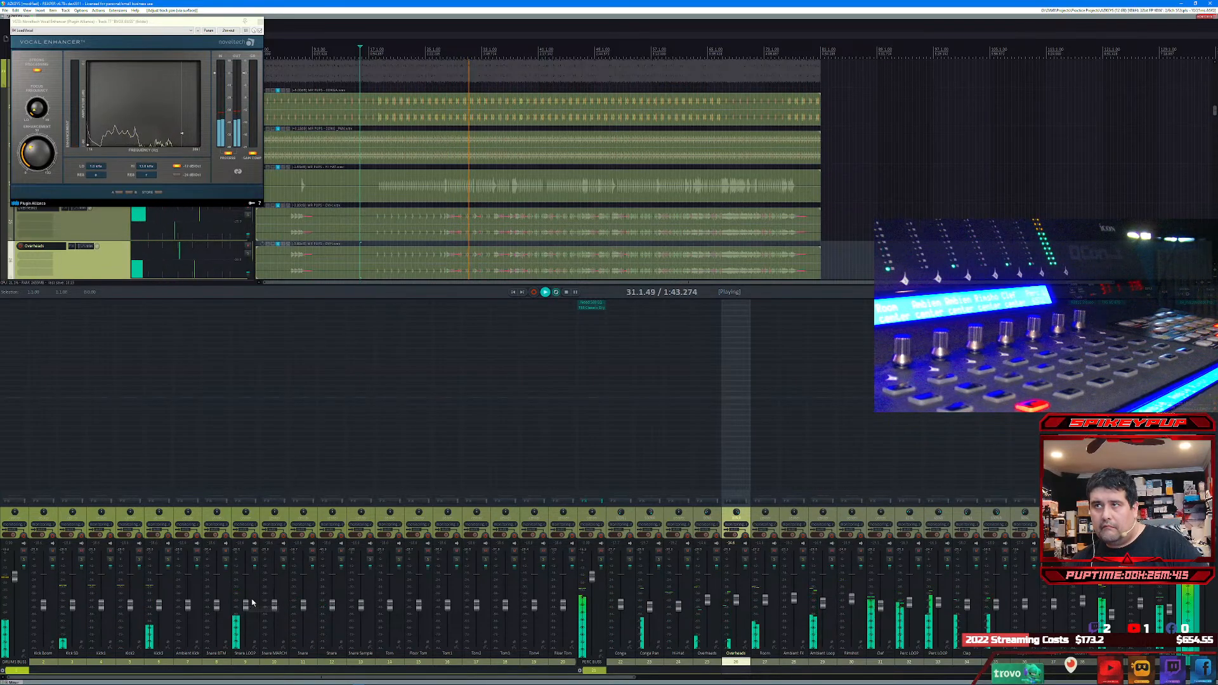
Step: Solo the Snare LOOP track and raise its volume fader during playback
mouse_move(248, 608)
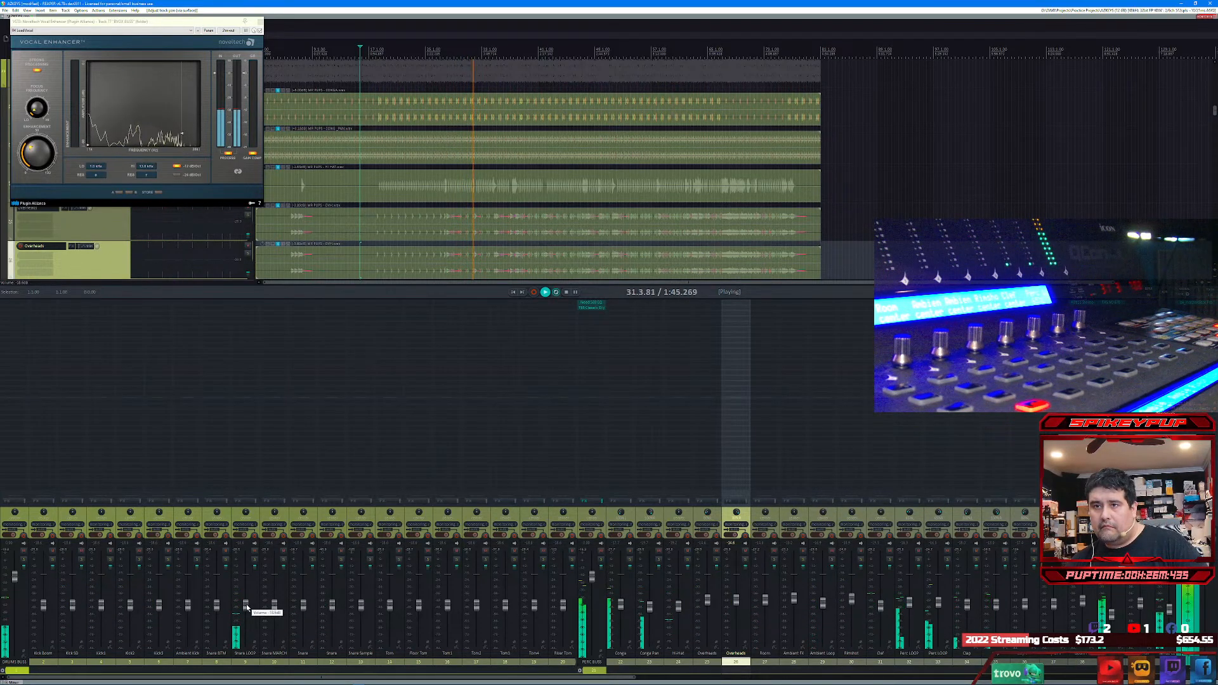
left_click(254, 560)
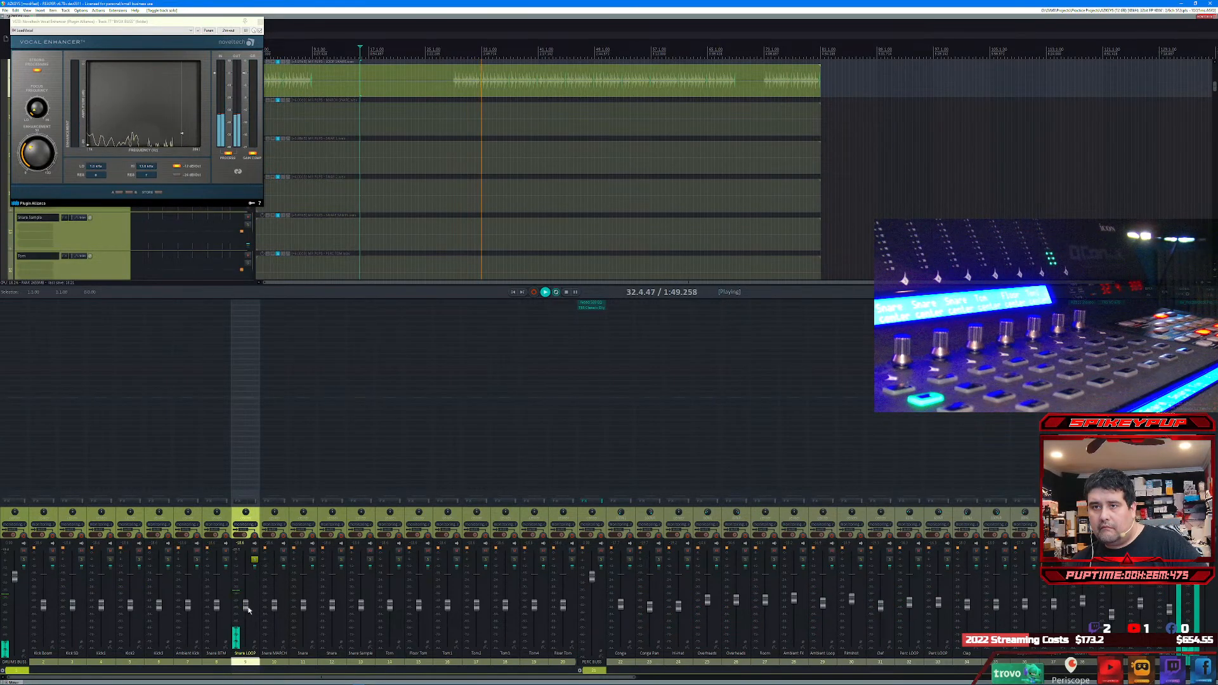
left_click_drag(249, 610, 247, 598)
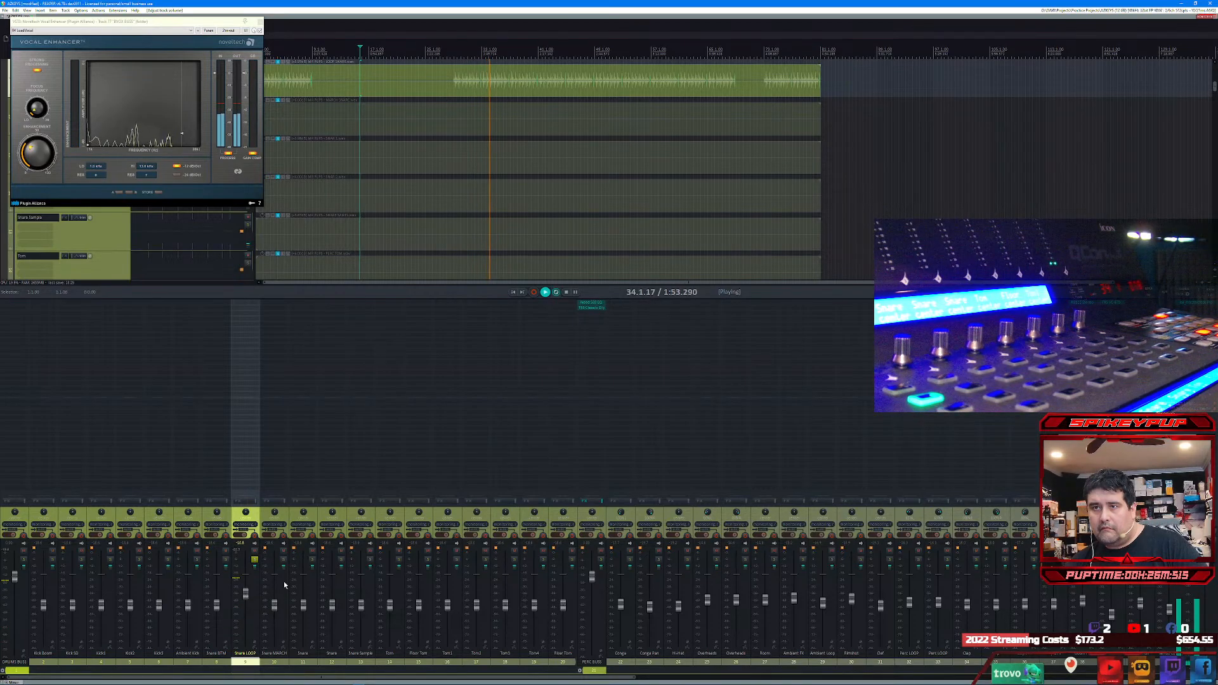
Step: Solo Snare MARCH instead of Snare LOOP, replay from about bar 18 and raise the Snare MARCH volume
left_click(283, 560)
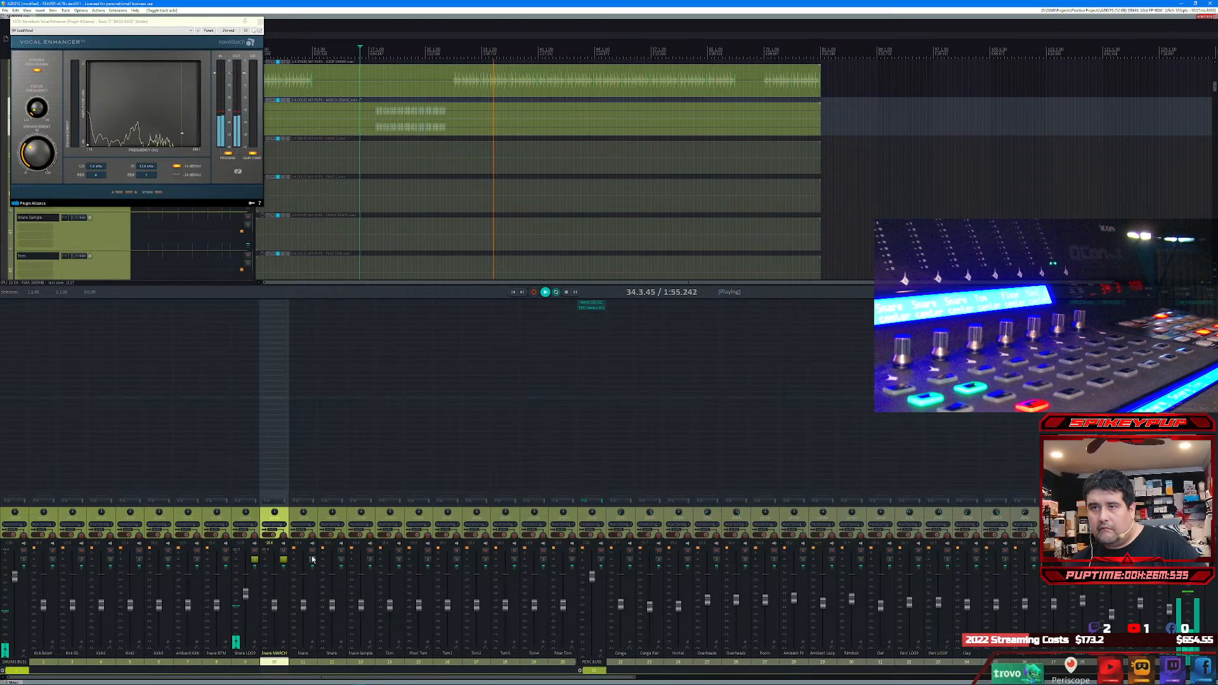
left_click(254, 560)
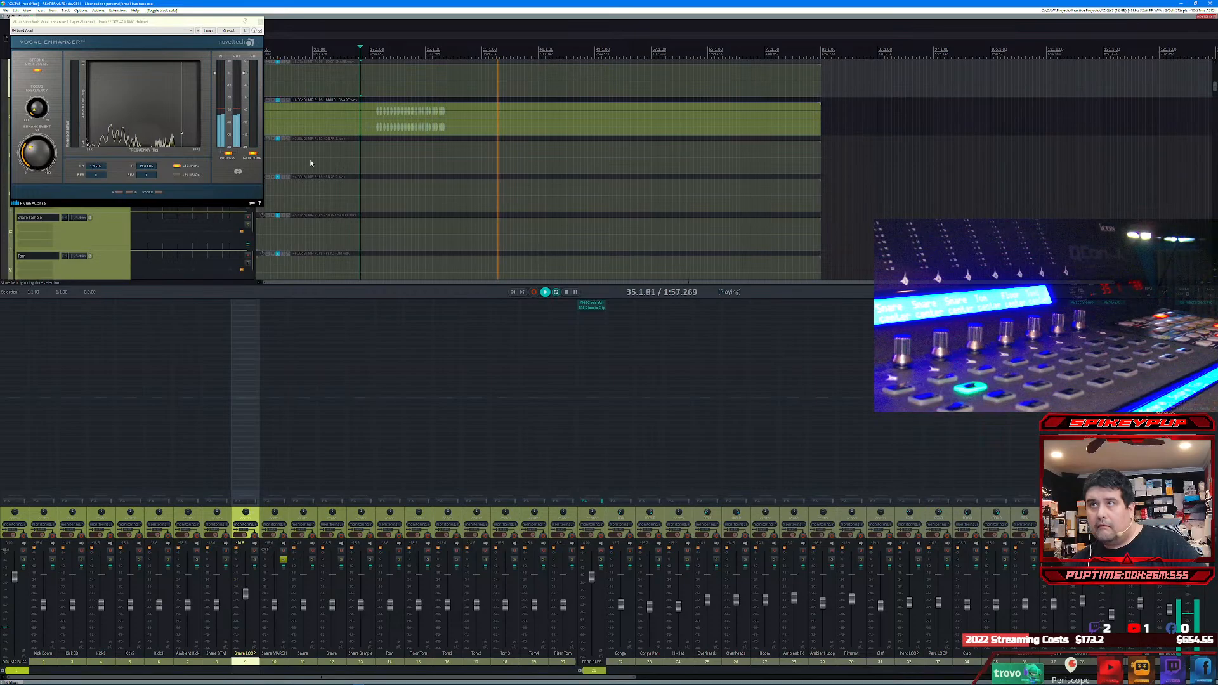
left_click(370, 54)
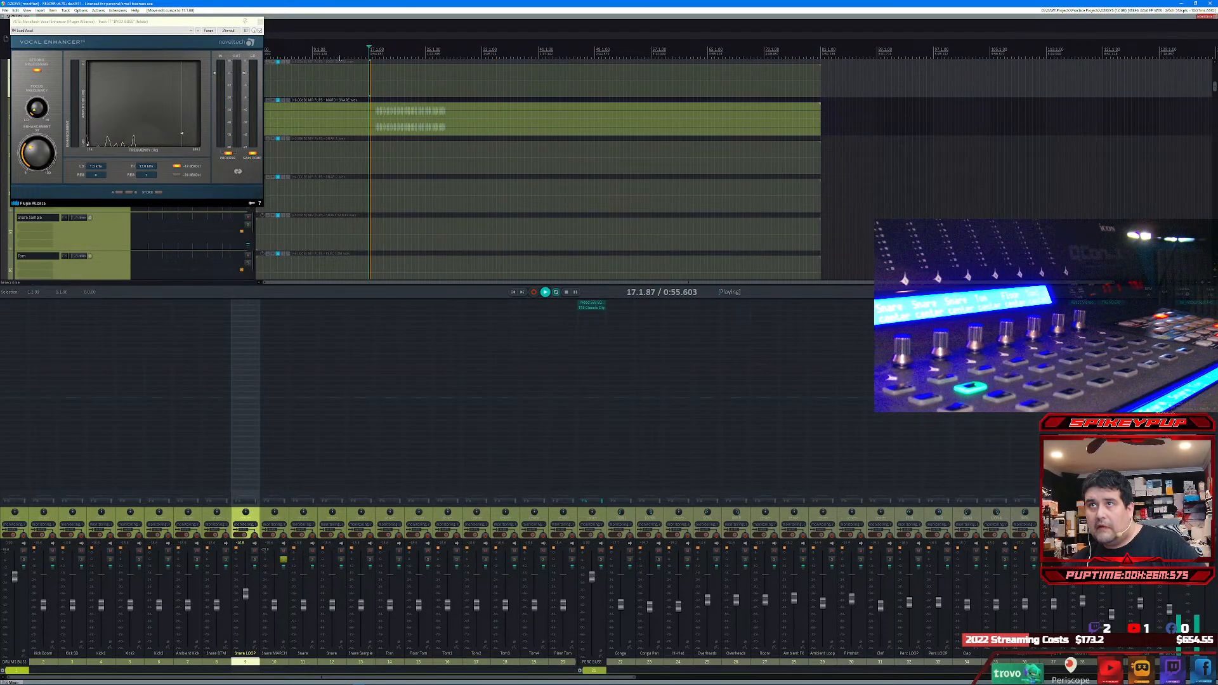
left_click(376, 54)
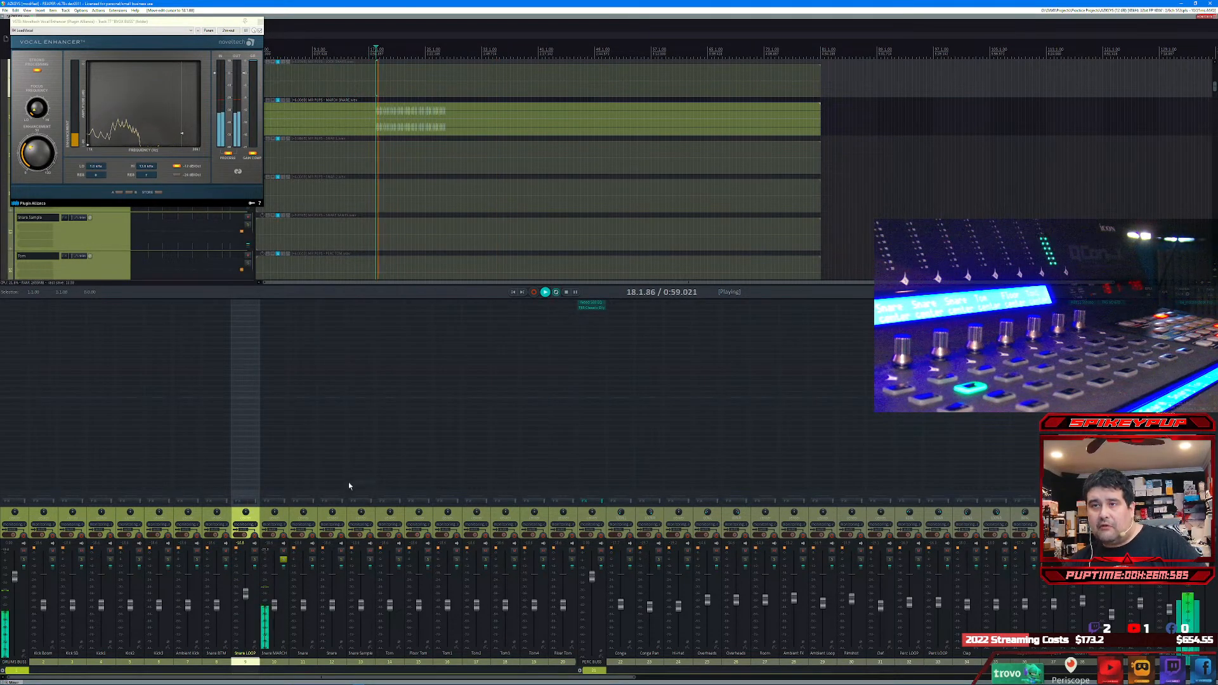
left_click_drag(276, 608, 278, 595)
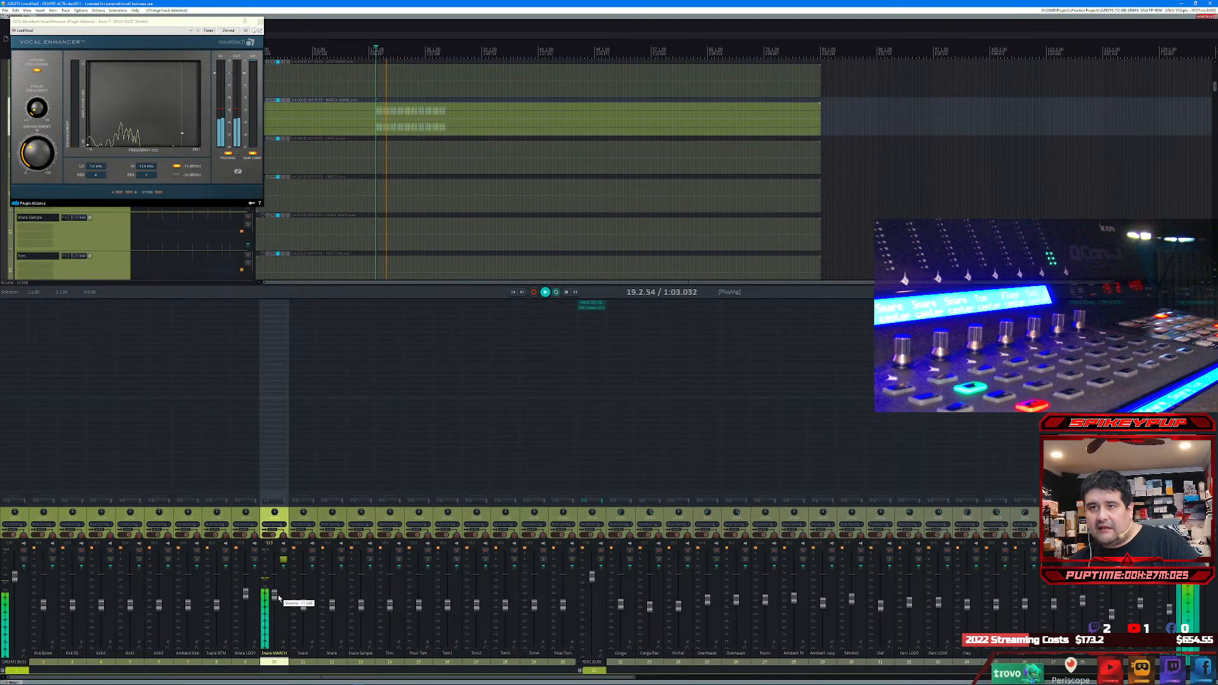
Step: Solo the first Snare track instead of Snare MARCH, play from about bar 28 and raise the Snare volume
left_click(312, 560)
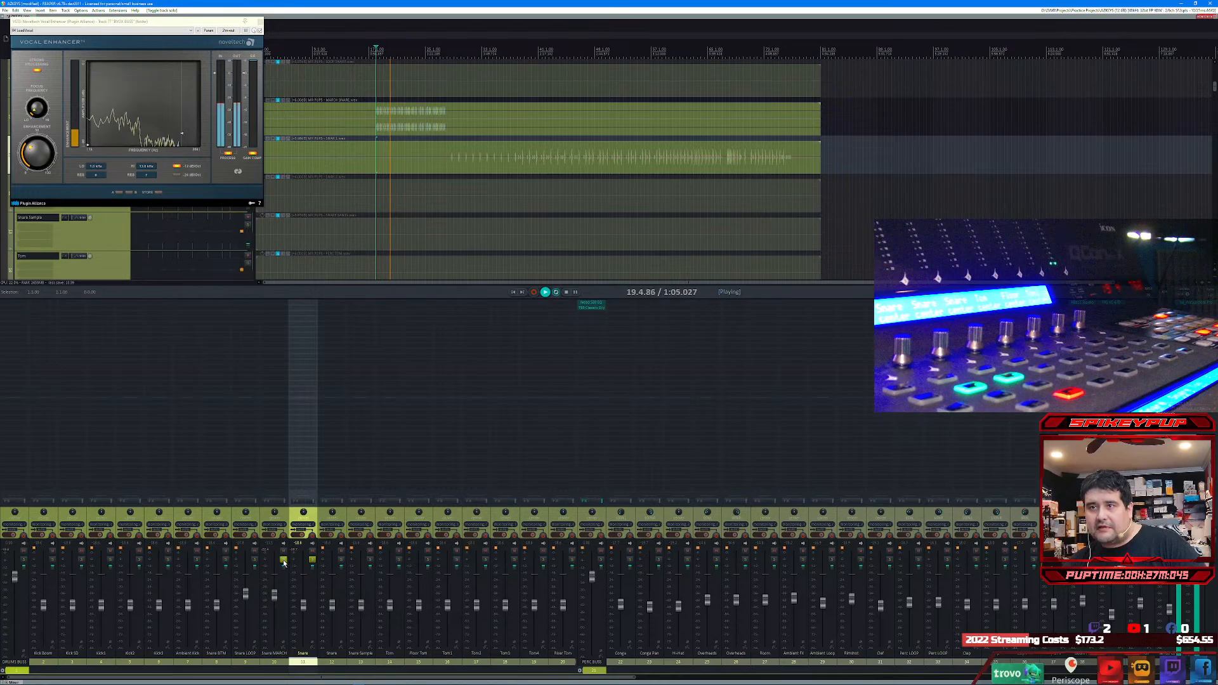
left_click(284, 560)
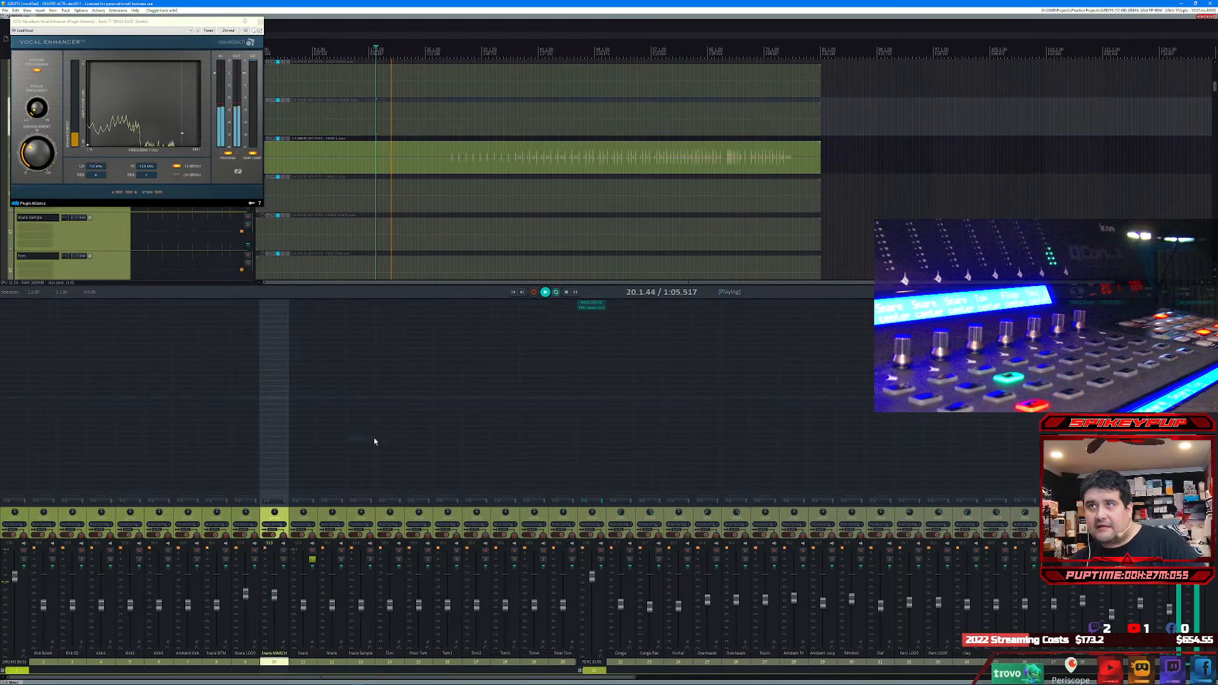
left_click(448, 55)
key("space")
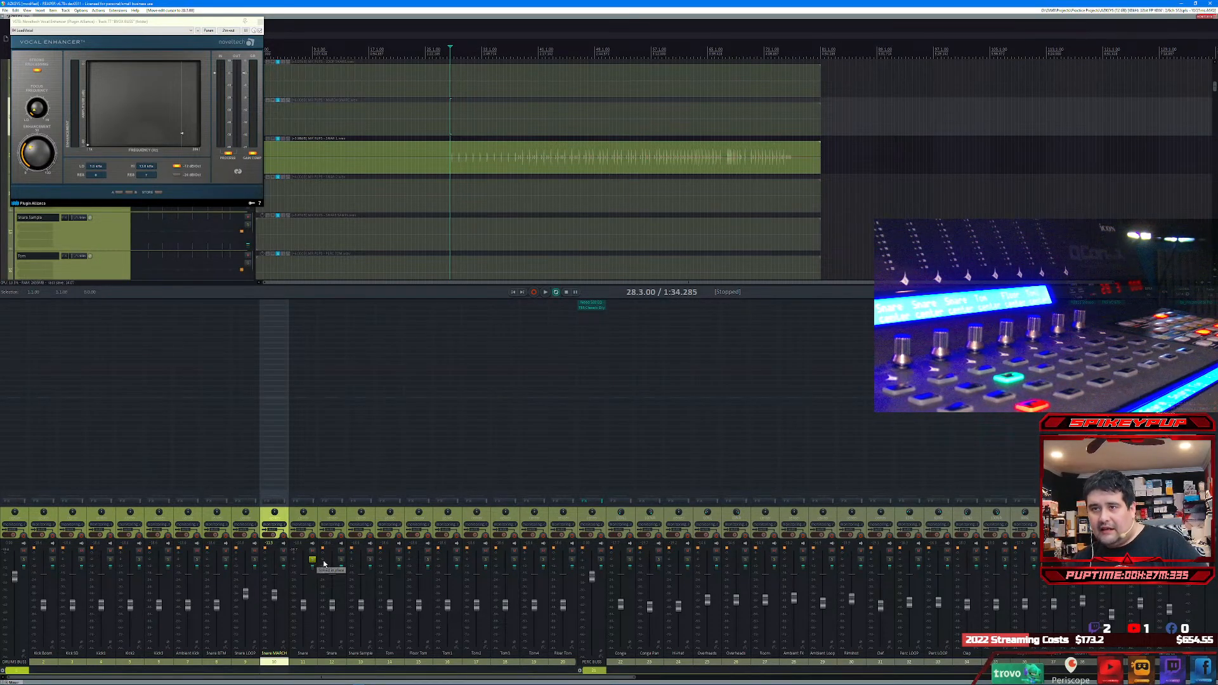
key("space")
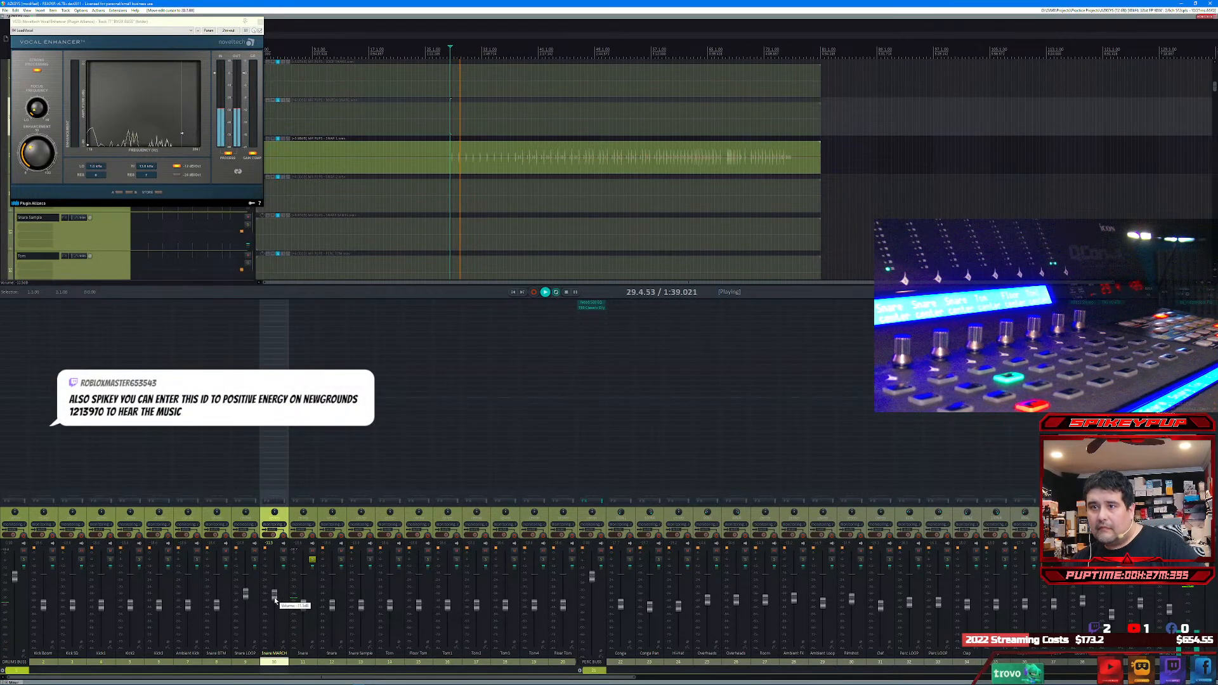
left_click_drag(304, 609, 305, 590)
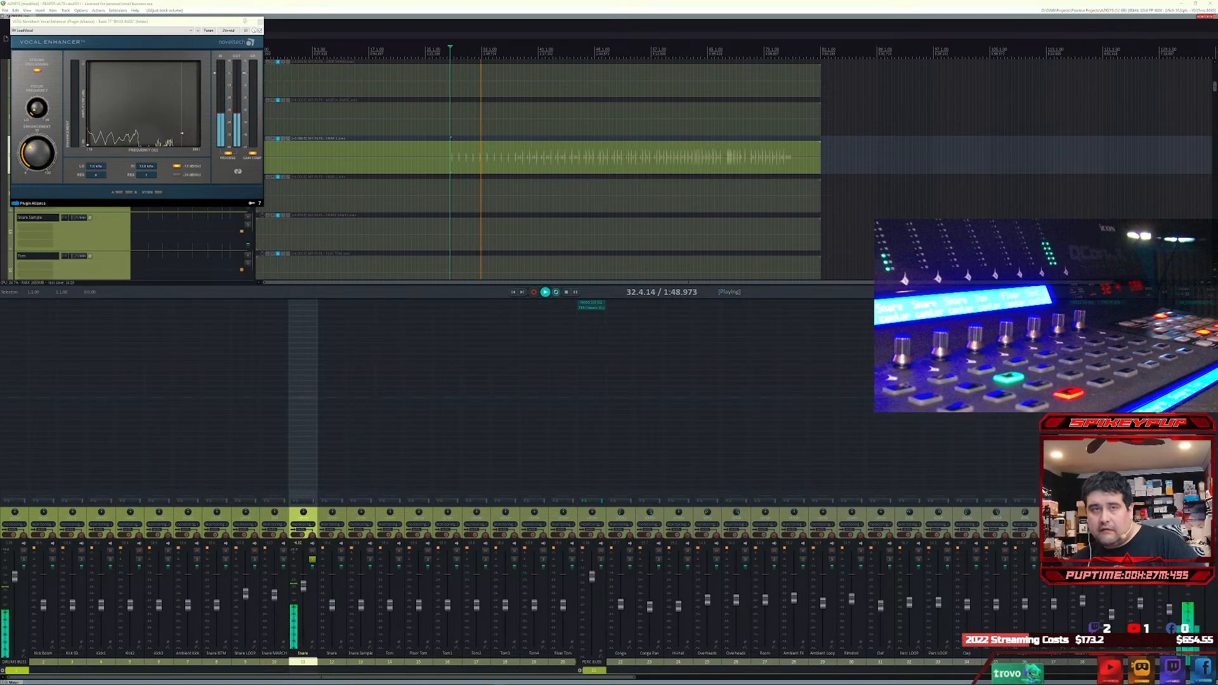
Step: Switch to Notepad, paste the song ID 1213970 after the Positive Energy title and minimize the note
key("alt+Tab")
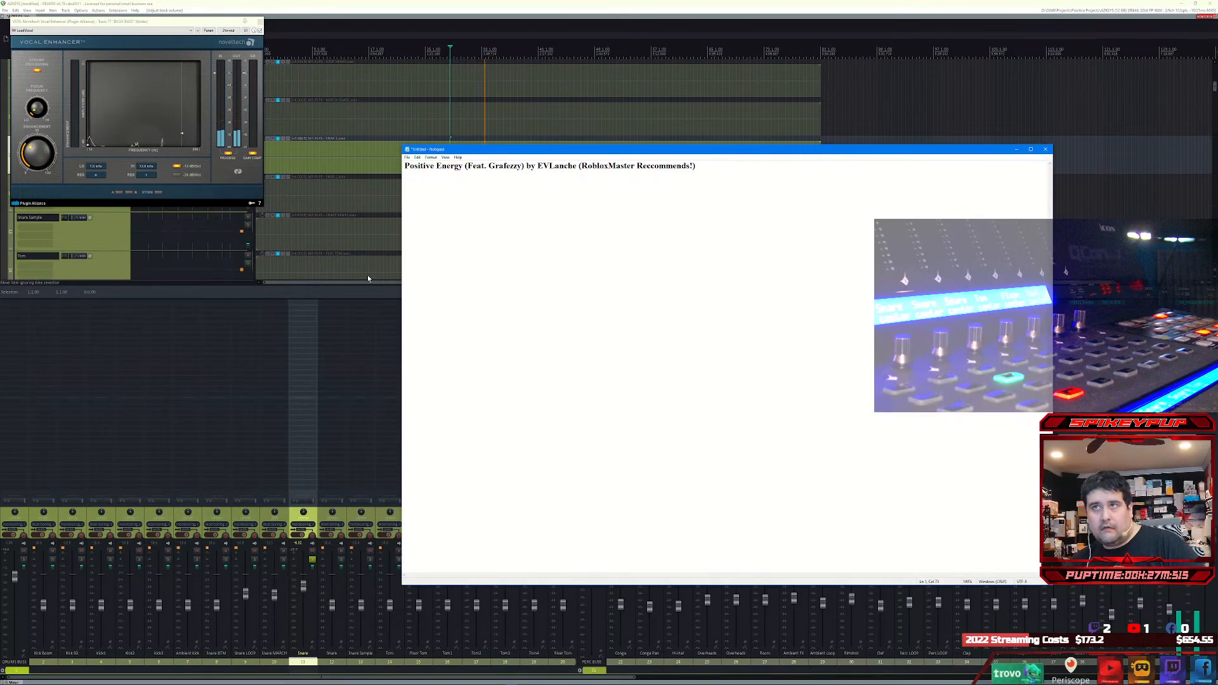
type("1213970")
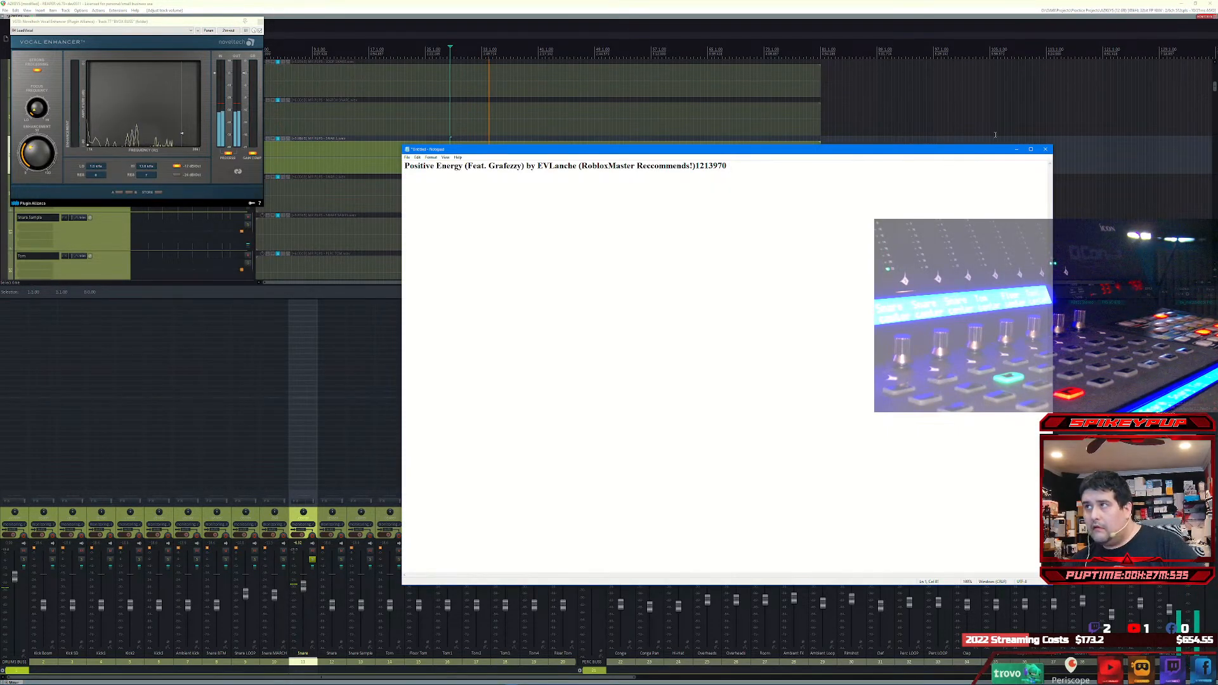
left_click(1015, 151)
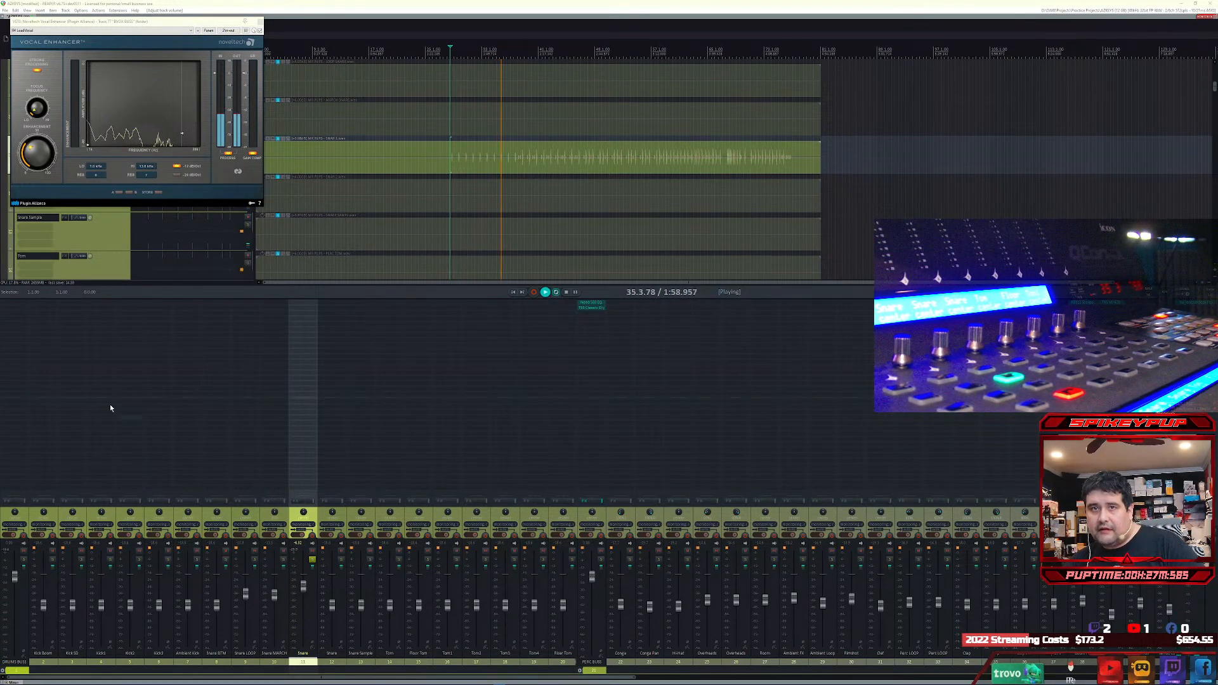
Step: Add the Waves dbx-160 Stereo compressor to DRUMS BUSS, load its BD - Room With A View preset and close the plug-in
left_click(6, 306)
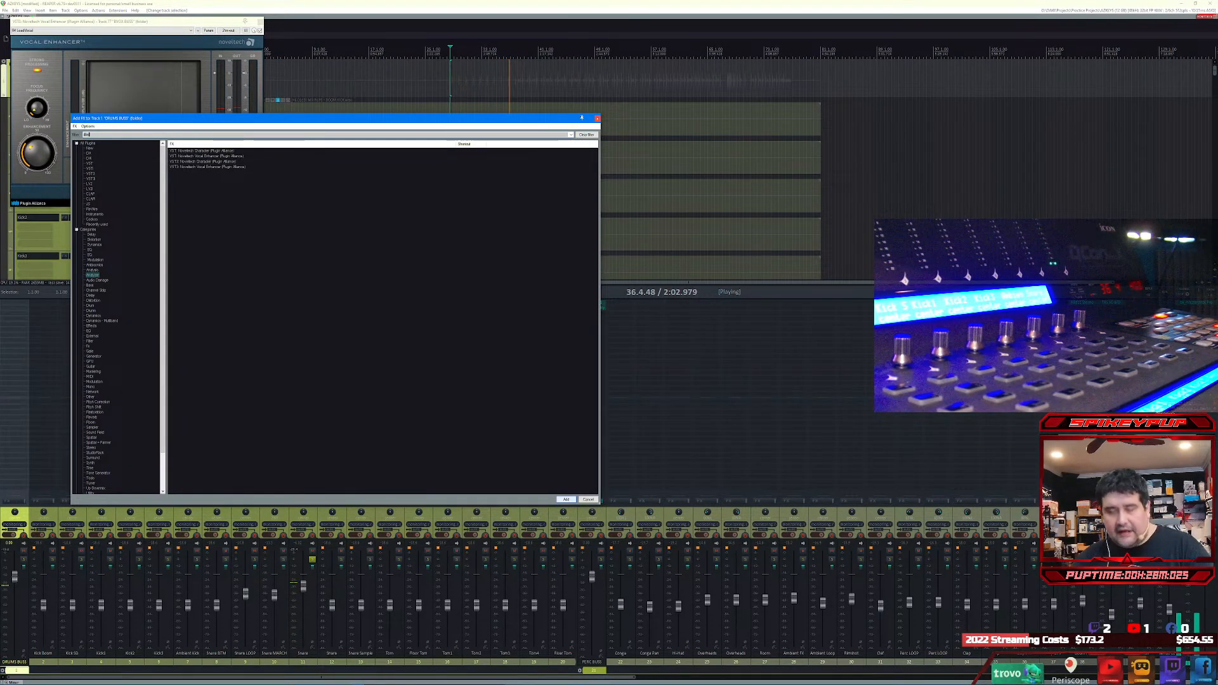
key("Down")
key("Down")
key("Down")
key("Down")
left_click(565, 500)
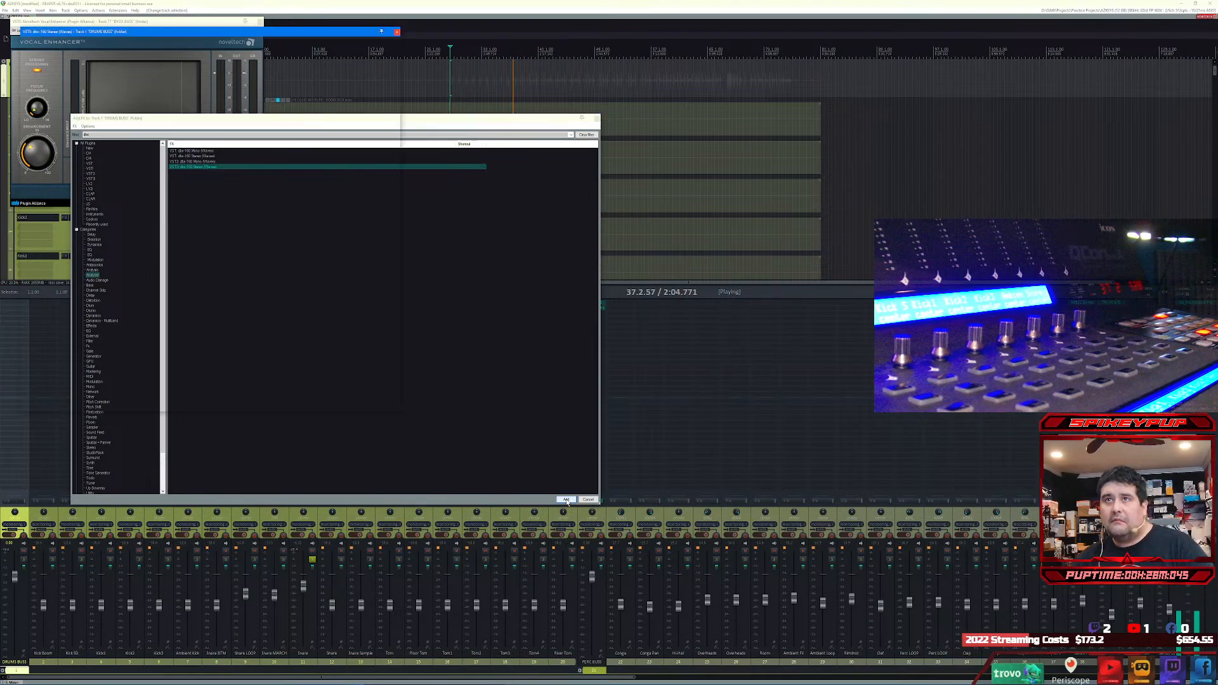
left_click(226, 52)
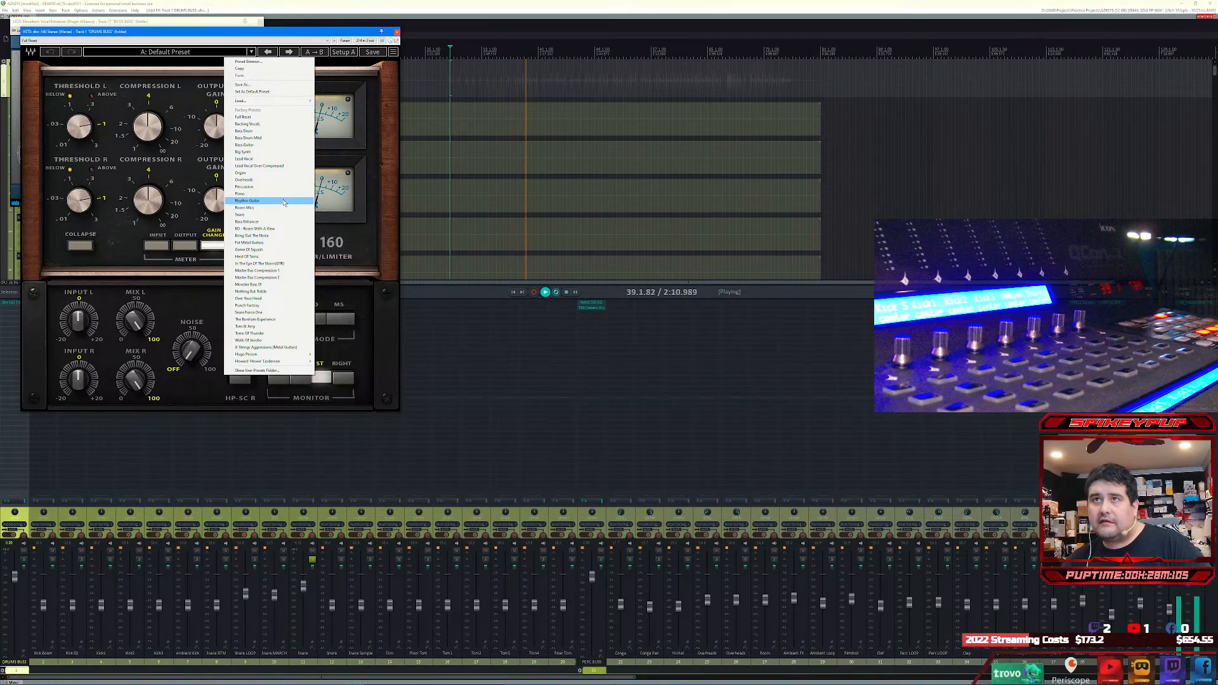
left_click(282, 229)
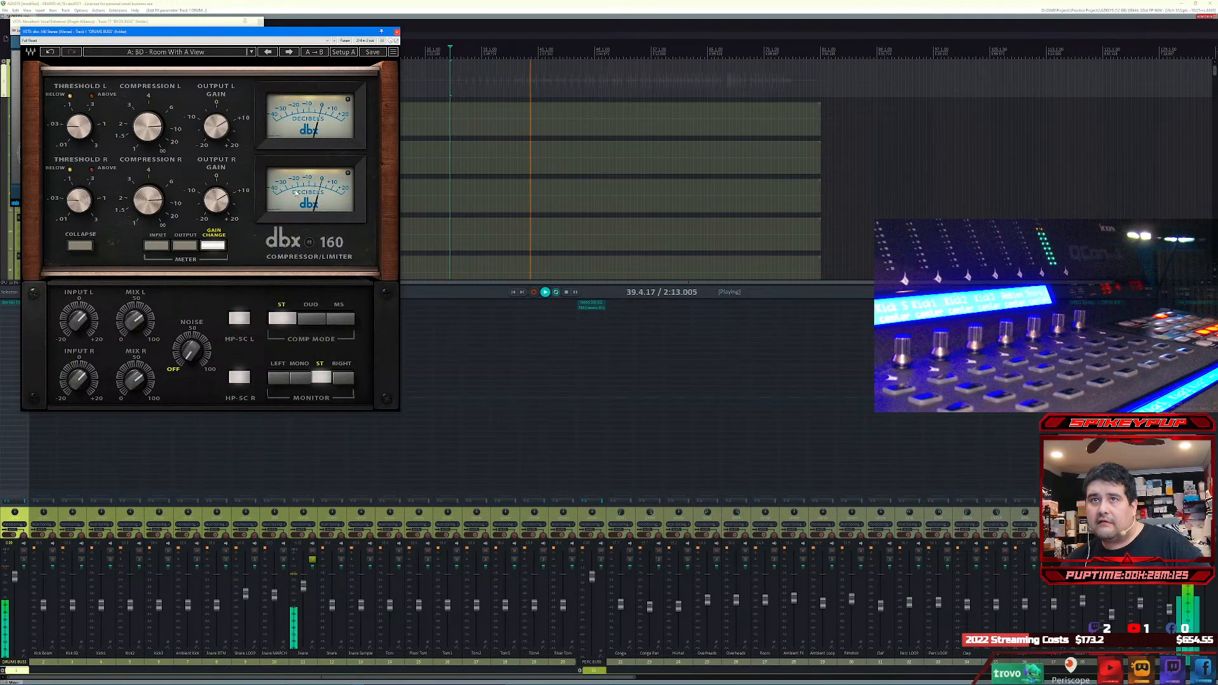
left_click(397, 32)
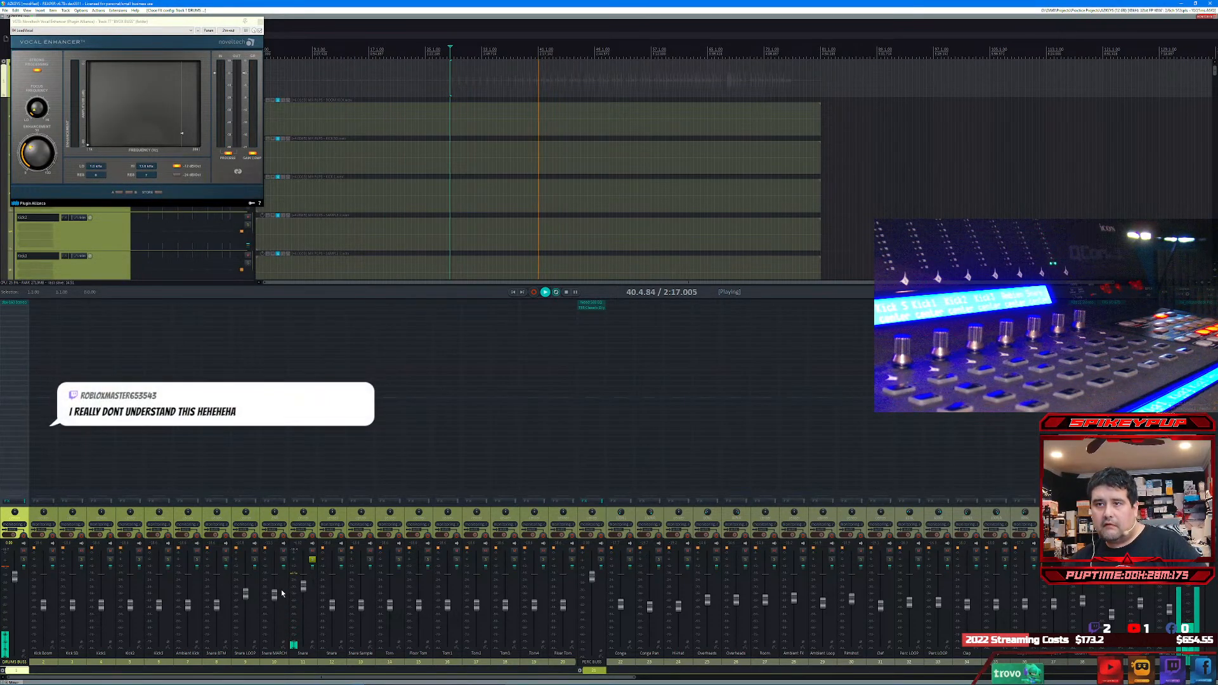
Step: Clear the Snare solo, lower the Snare LOOP, Snare MARCH and both Snare faders, and select the Snare Sample track
left_click(310, 561)
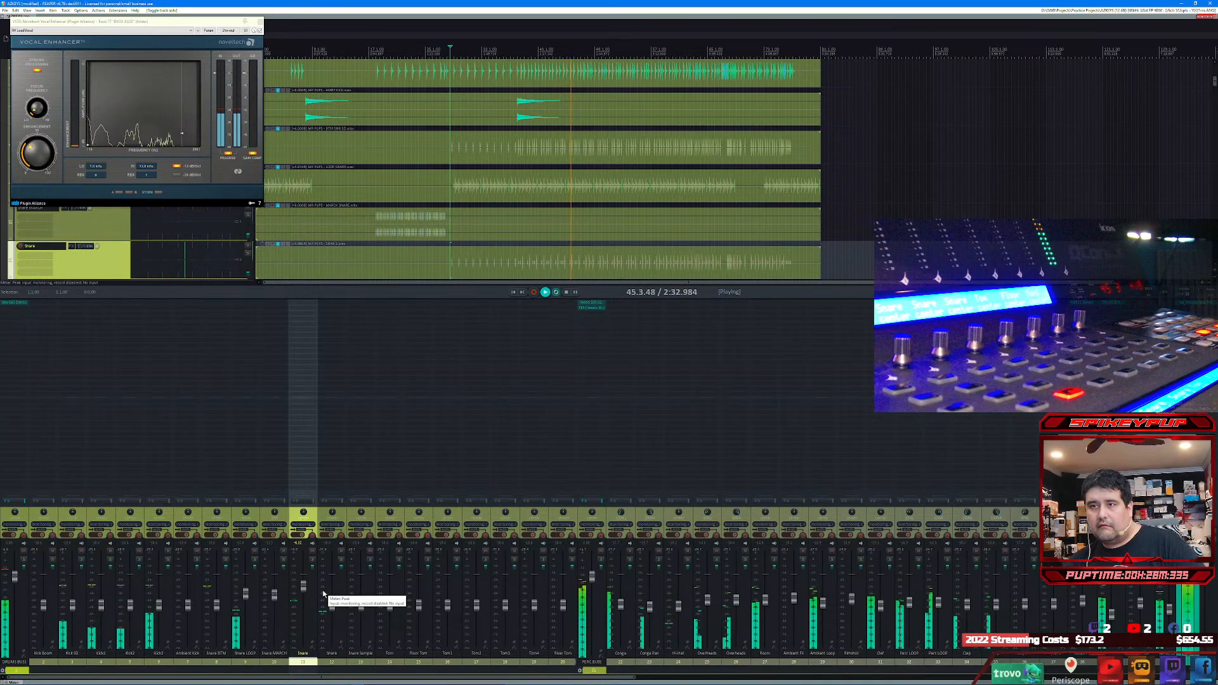
mouse_move(305, 587)
left_mouse_down()
mouse_move(245, 601)
mouse_move(305, 604)
left_mouse_up()
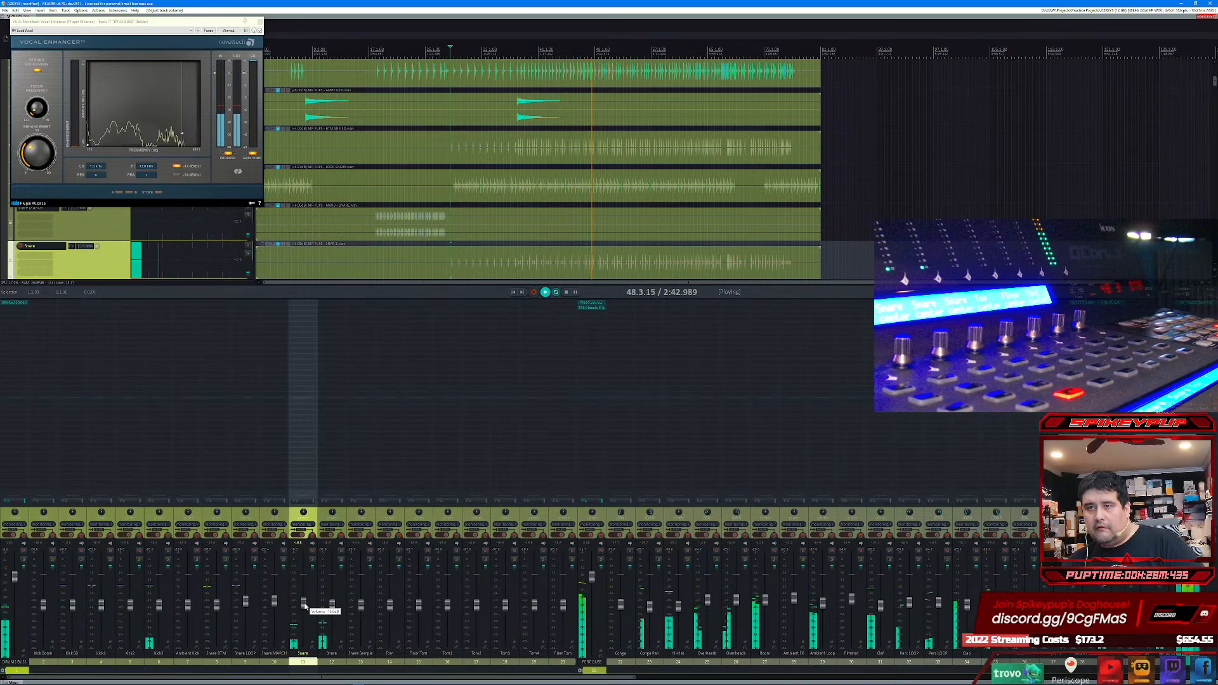
left_click_drag(332, 603, 334, 615)
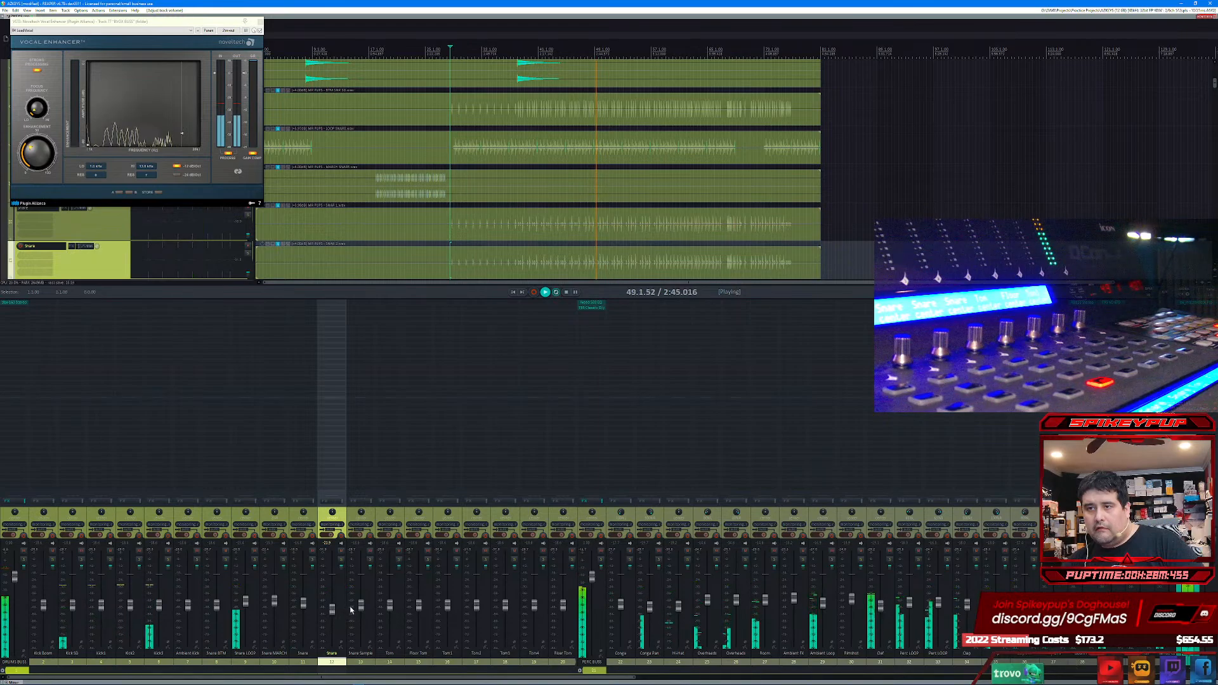
left_click(358, 608)
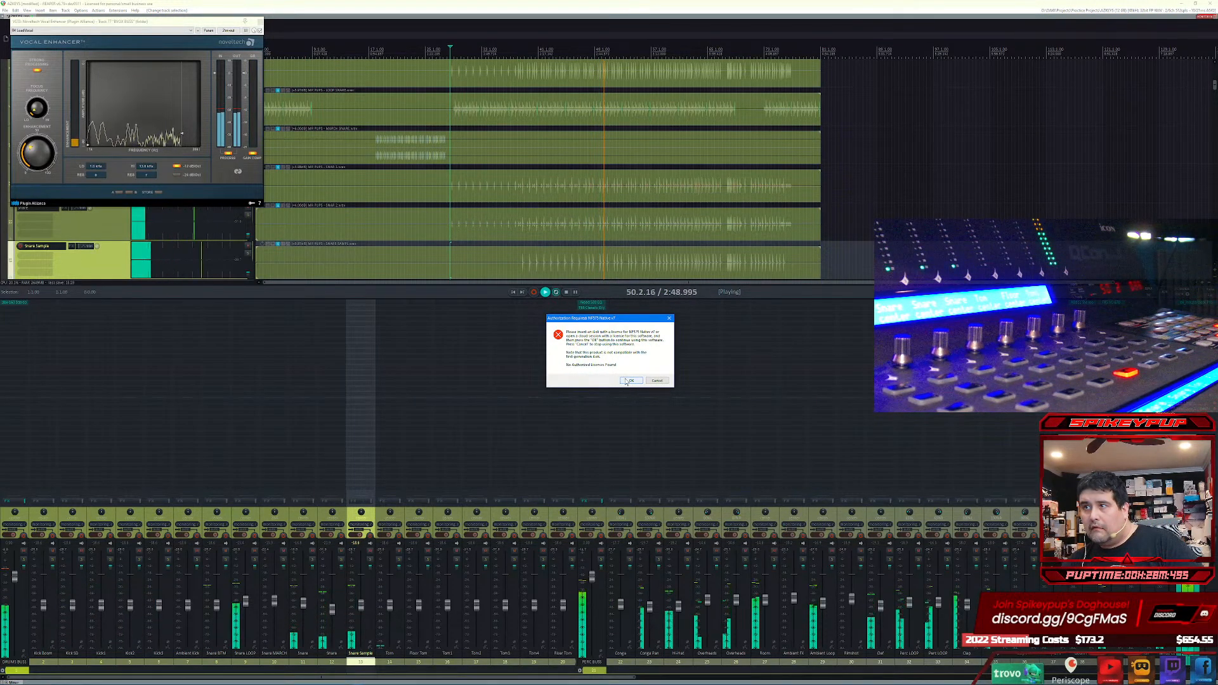
Step: Retry the plug-in authorization without a licence, and cancel the authorization dialog
left_click(630, 381)
left_click(631, 381)
left_click(630, 380)
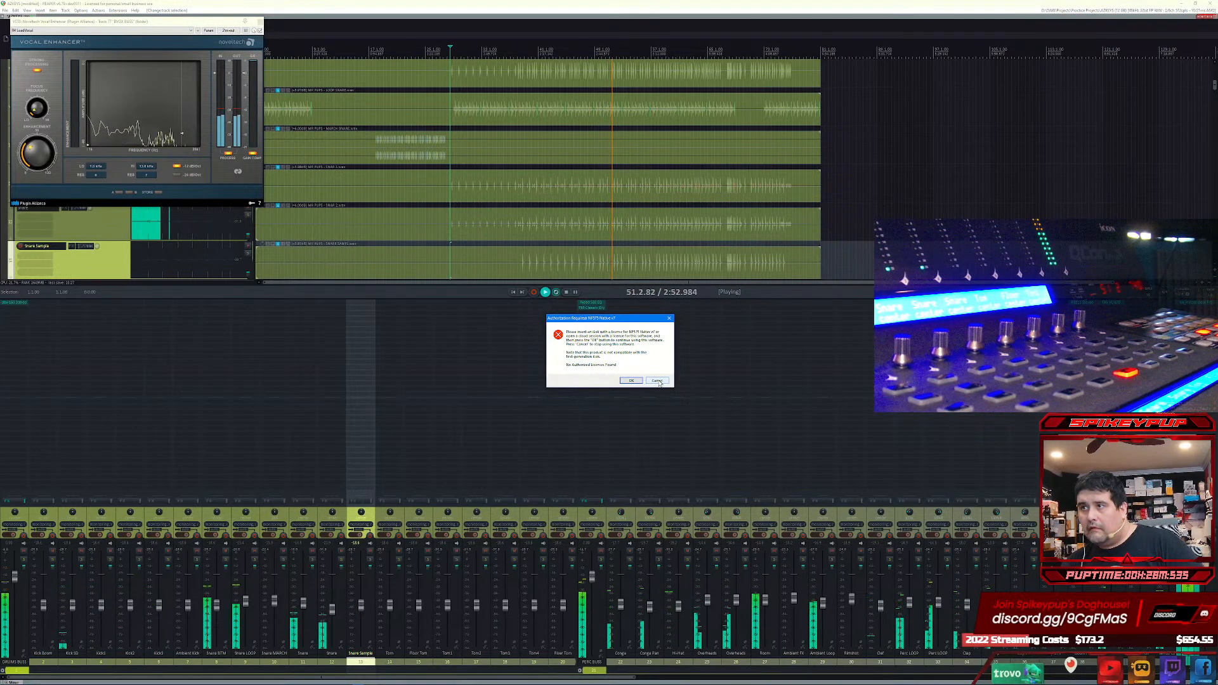
left_click(655, 381)
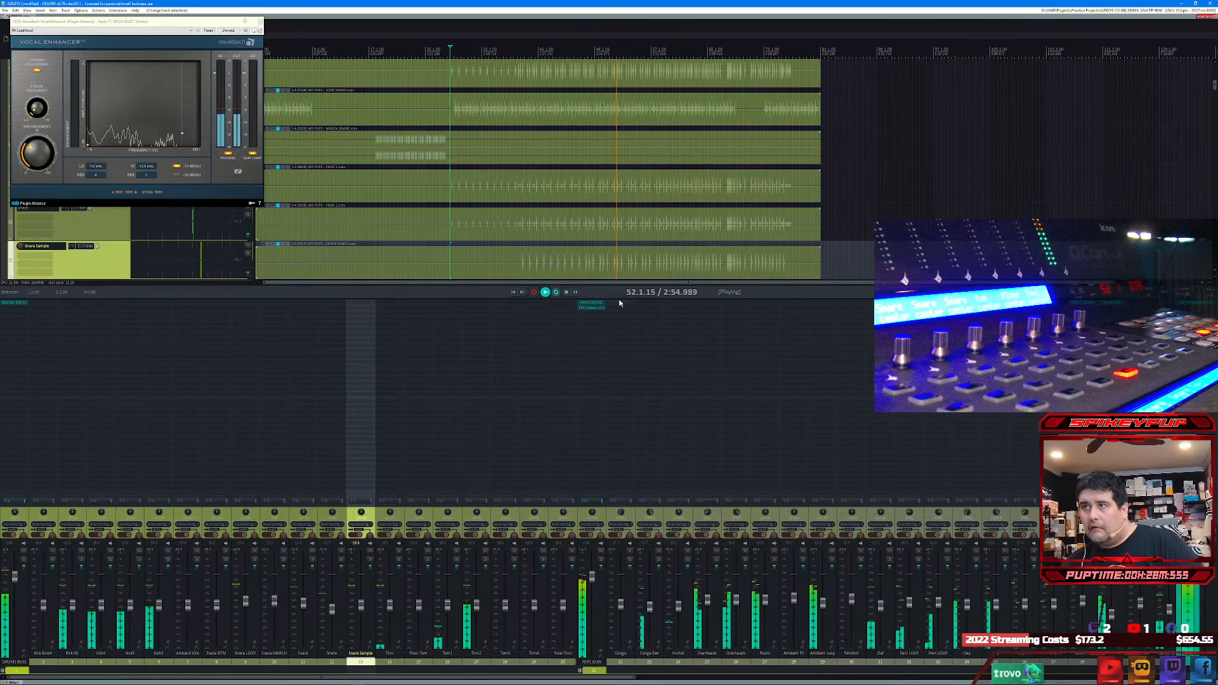
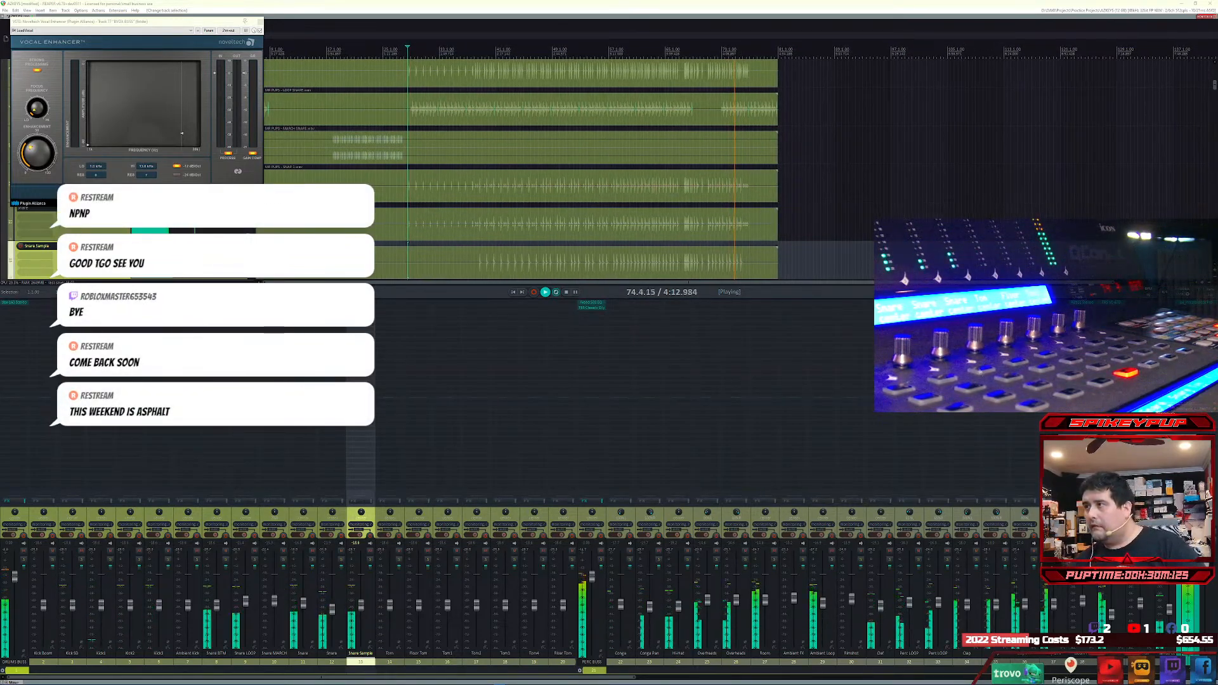
Step: Stop playback and expand the KEYS BUSS folder to show its child tracks in the mixer
left_click(546, 292)
key("space")
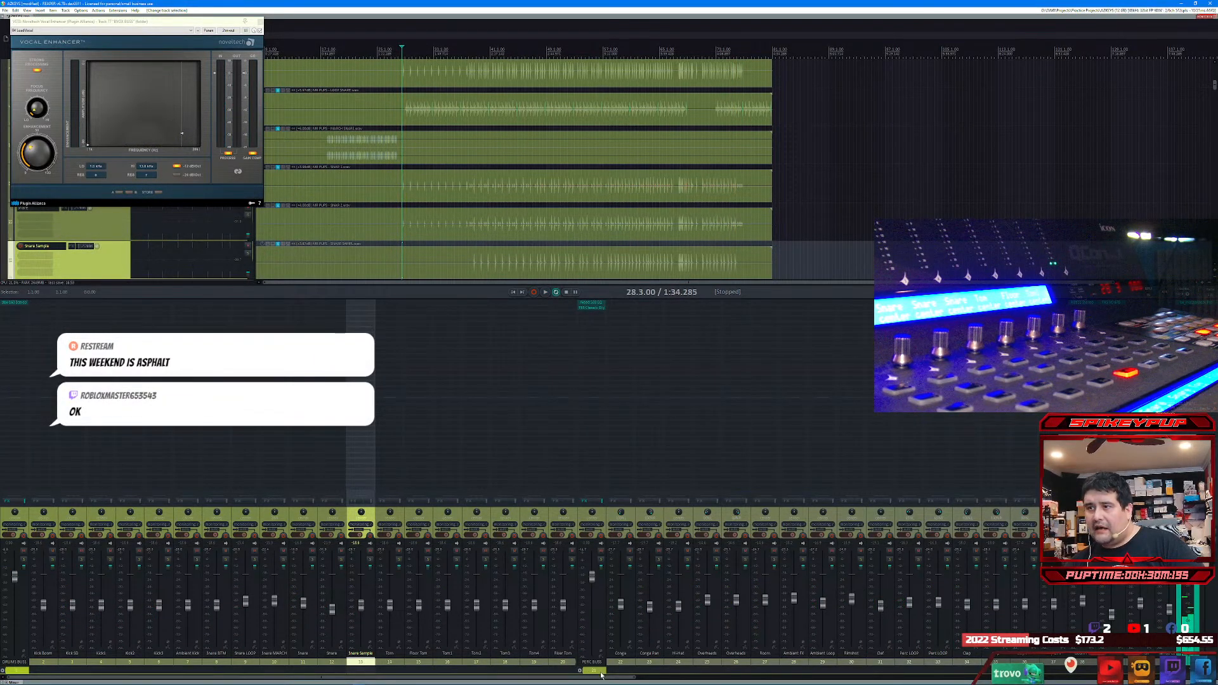
left_click_drag(600, 675, 1141, 676)
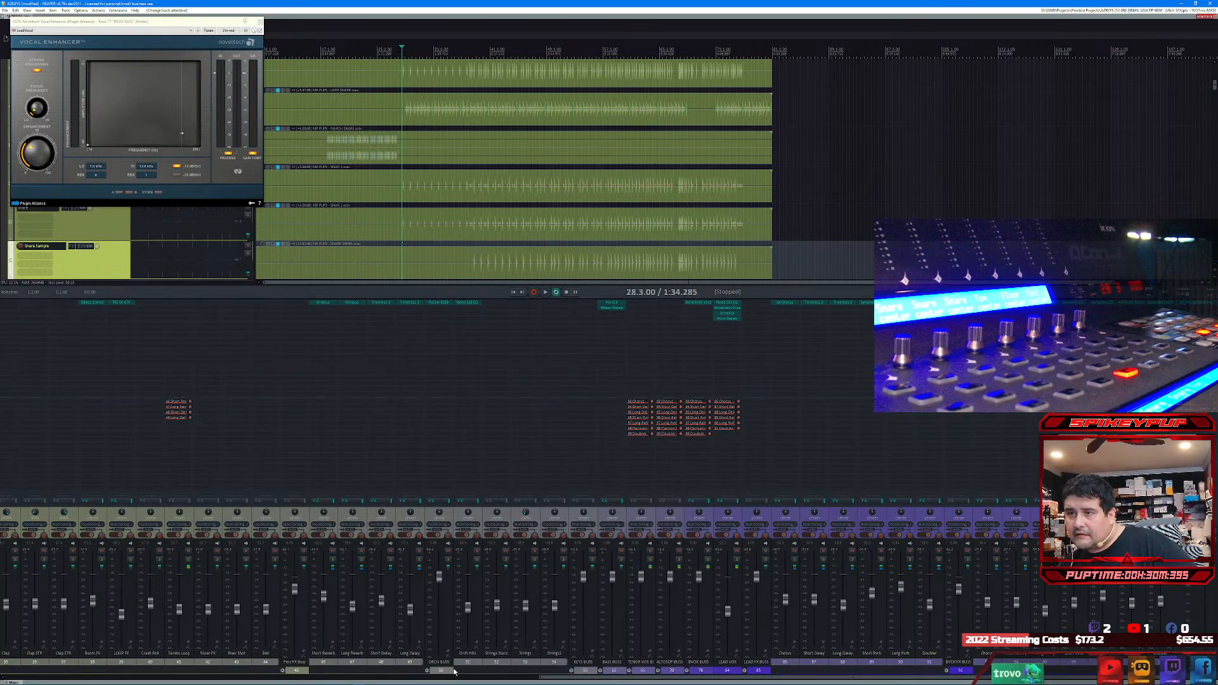
left_click(571, 671)
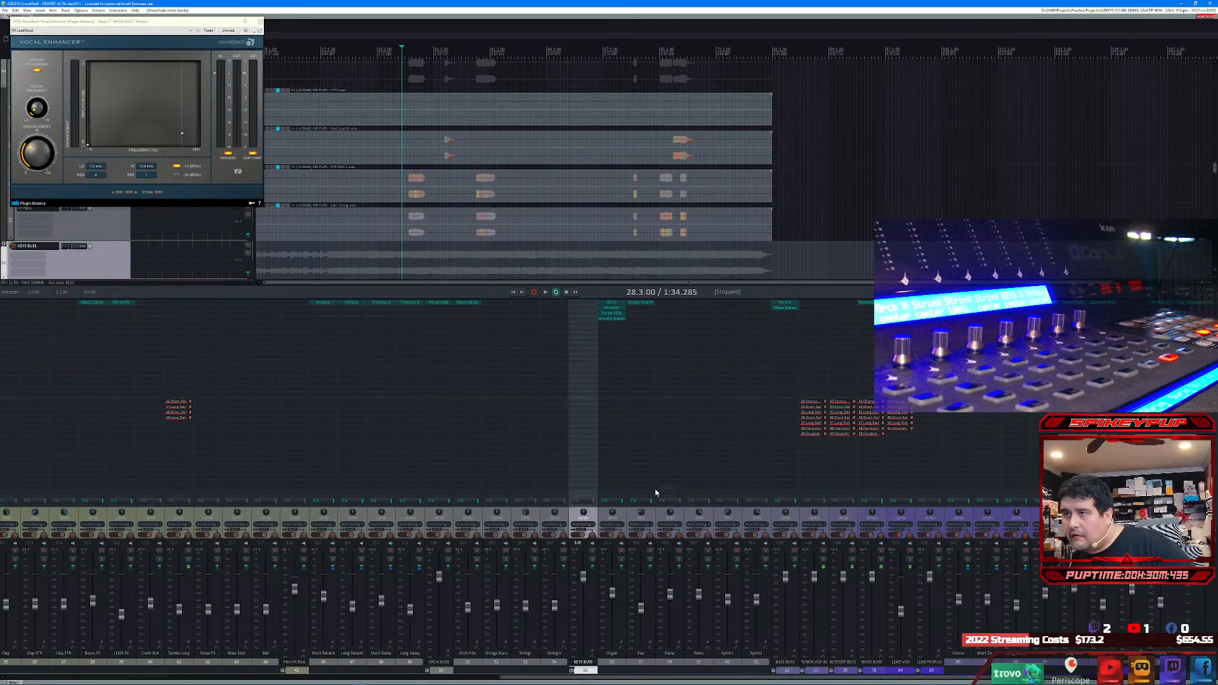
Step: Open the Organ track's NF575 filter plug-in, check it while resuming playback, and close it
left_click(618, 304)
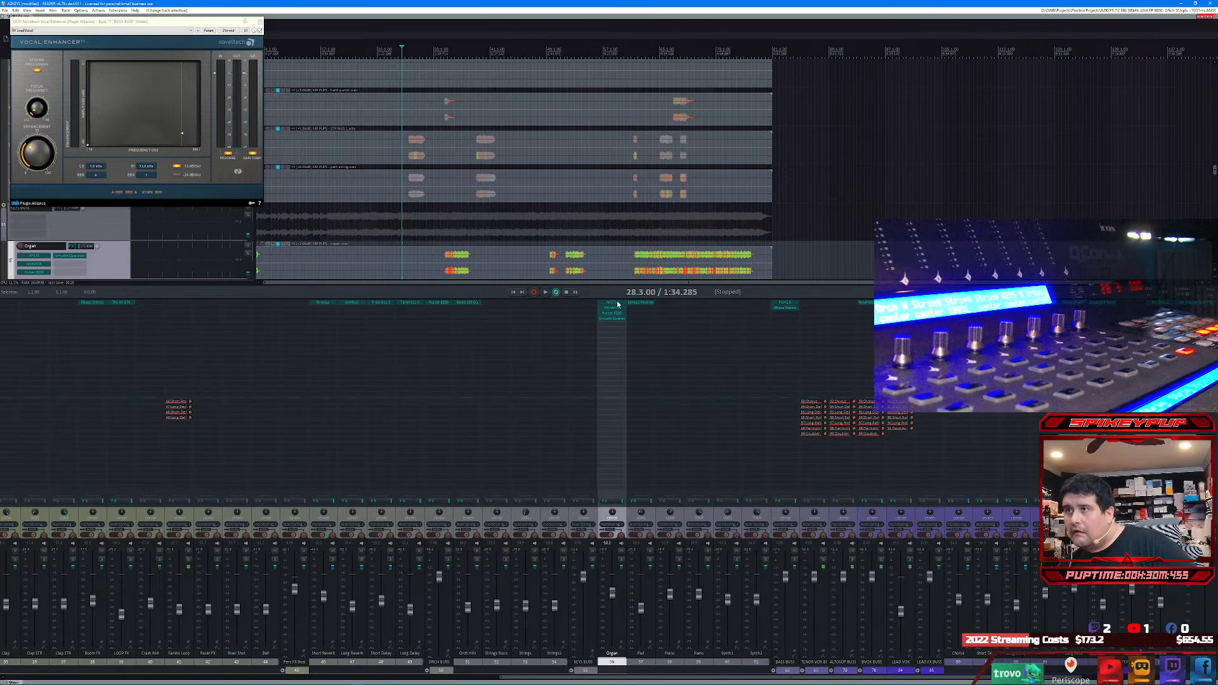
left_click(618, 304)
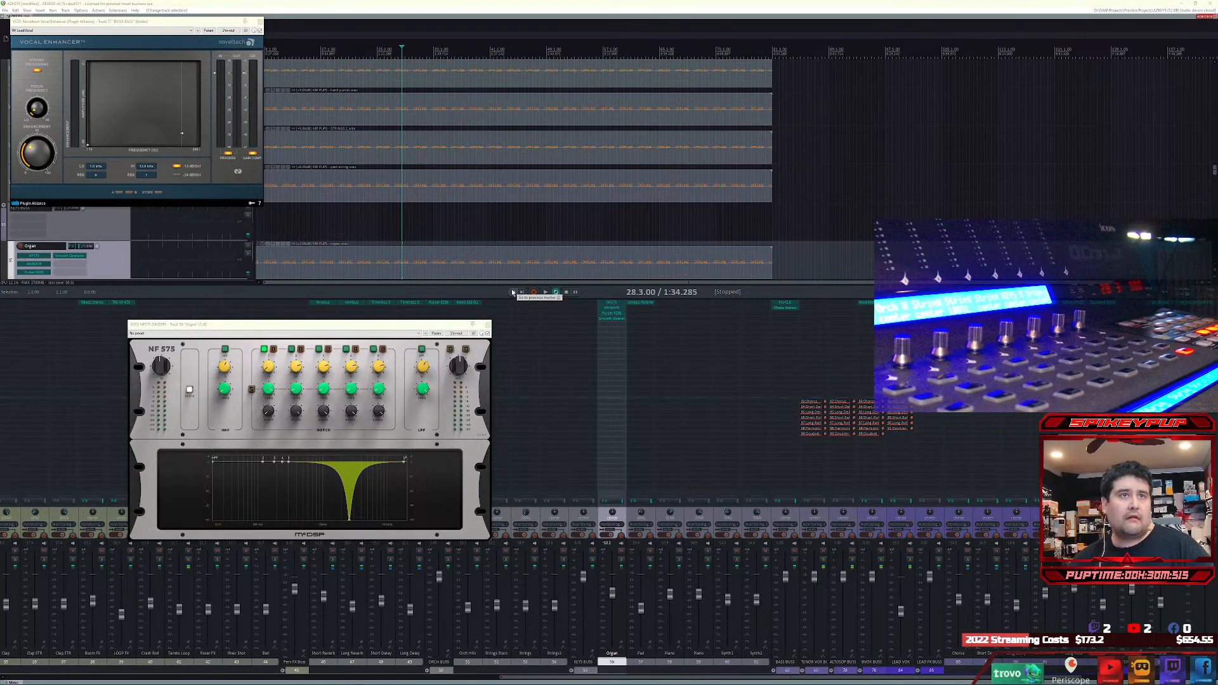
left_click(454, 325)
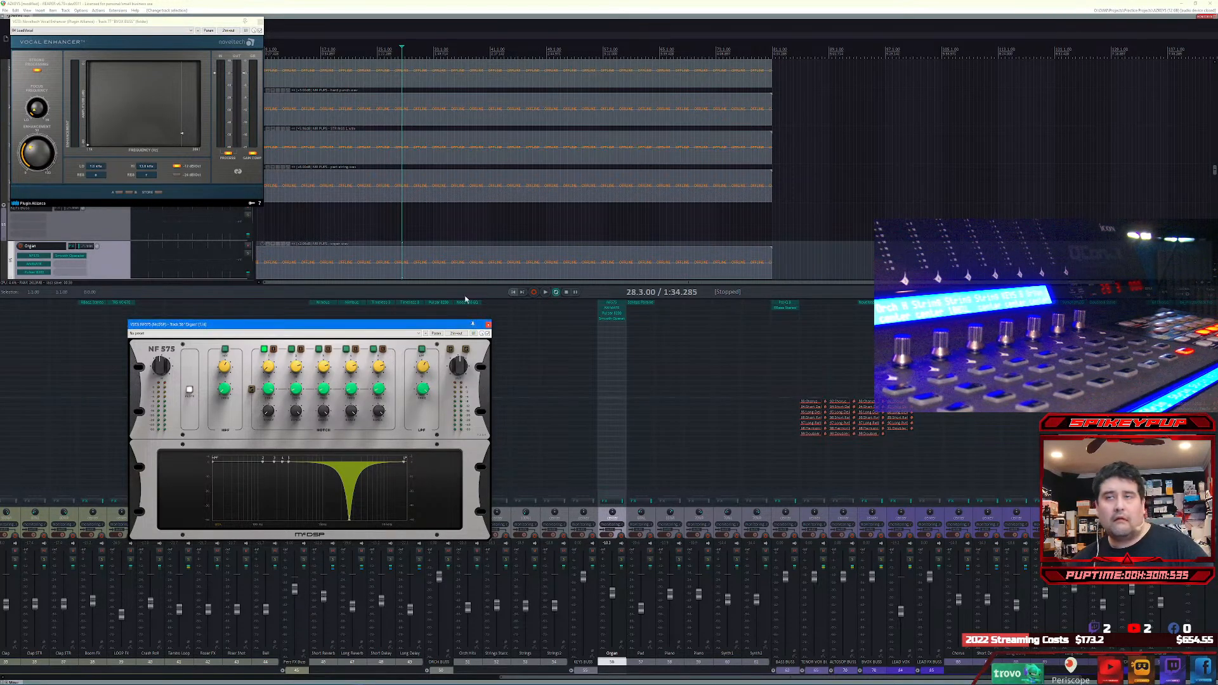
key("space")
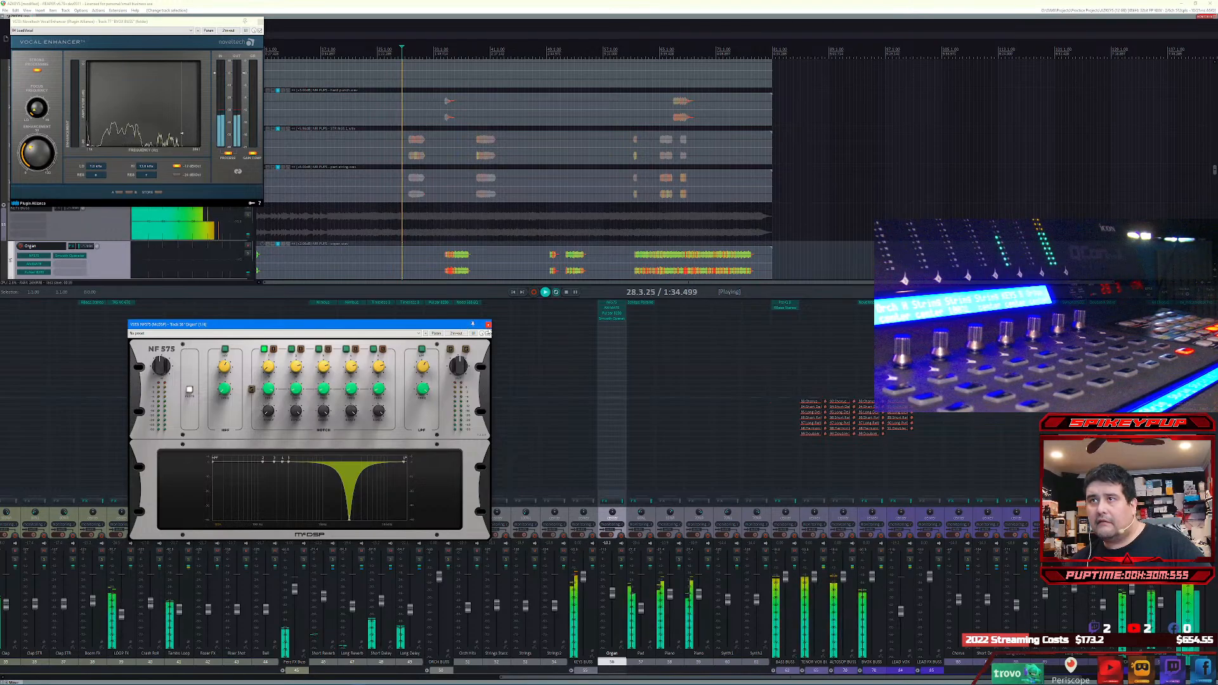
left_click(488, 325)
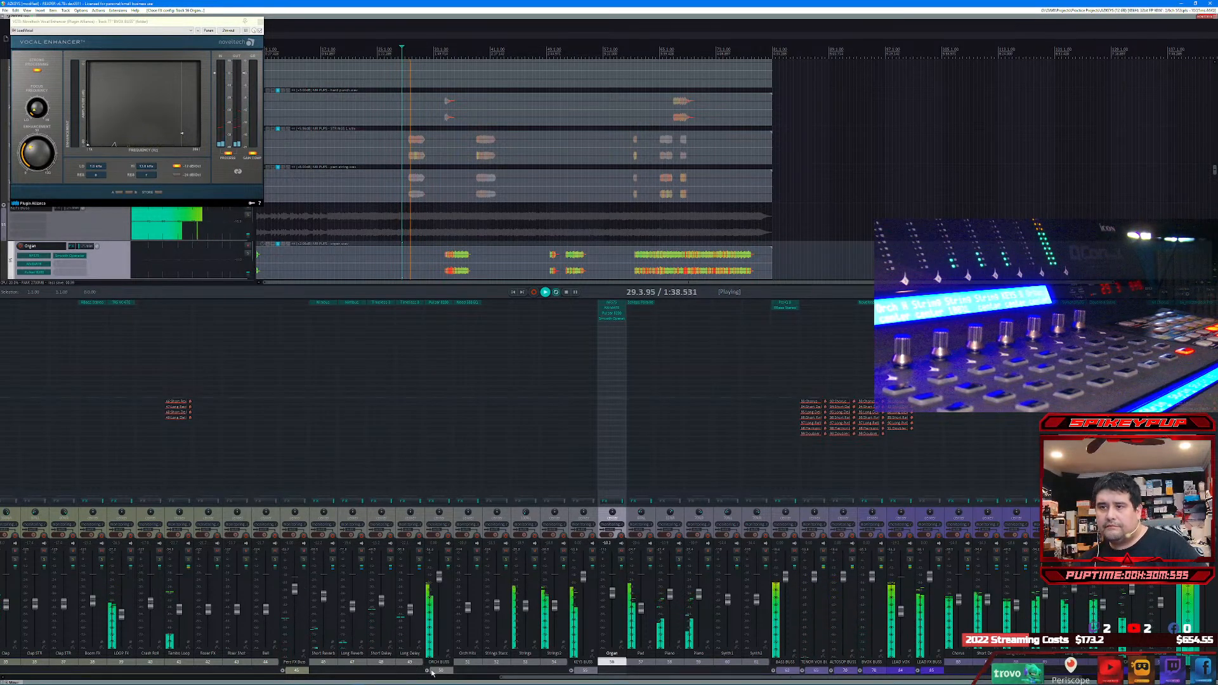
Step: Select the drum tracks from Kick Room through the last tom, raise their faders slightly together, and stop playback
left_click_drag(568, 679, 70, 678)
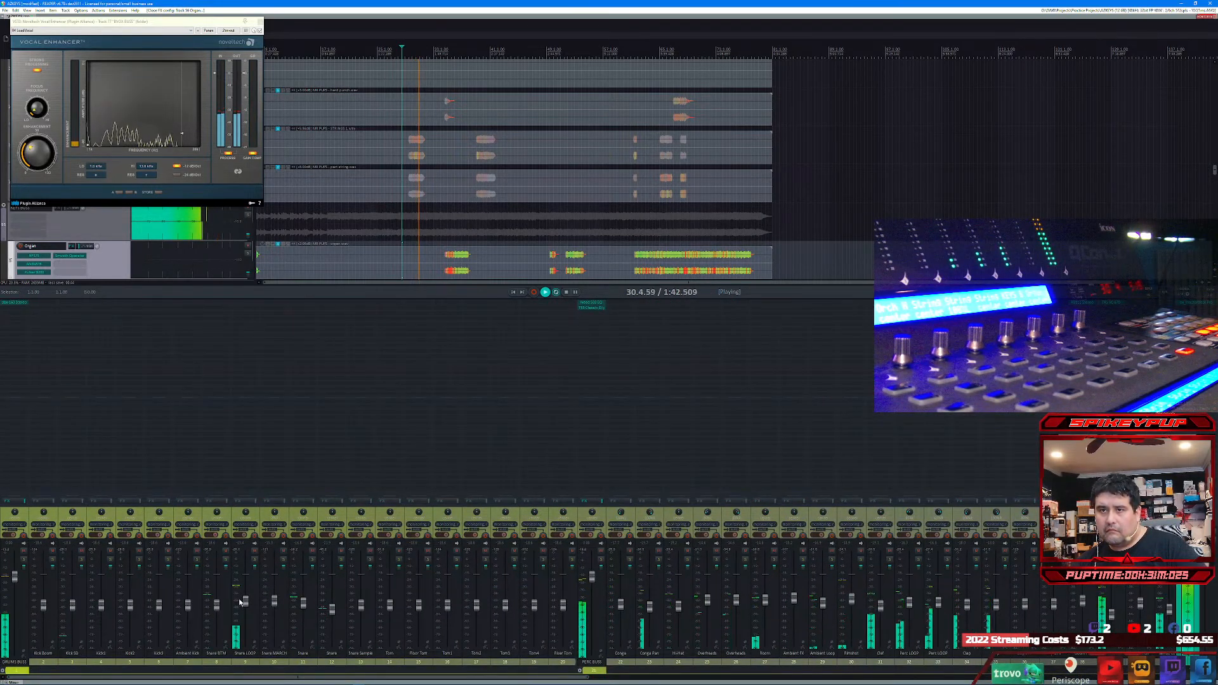
left_click(44, 611)
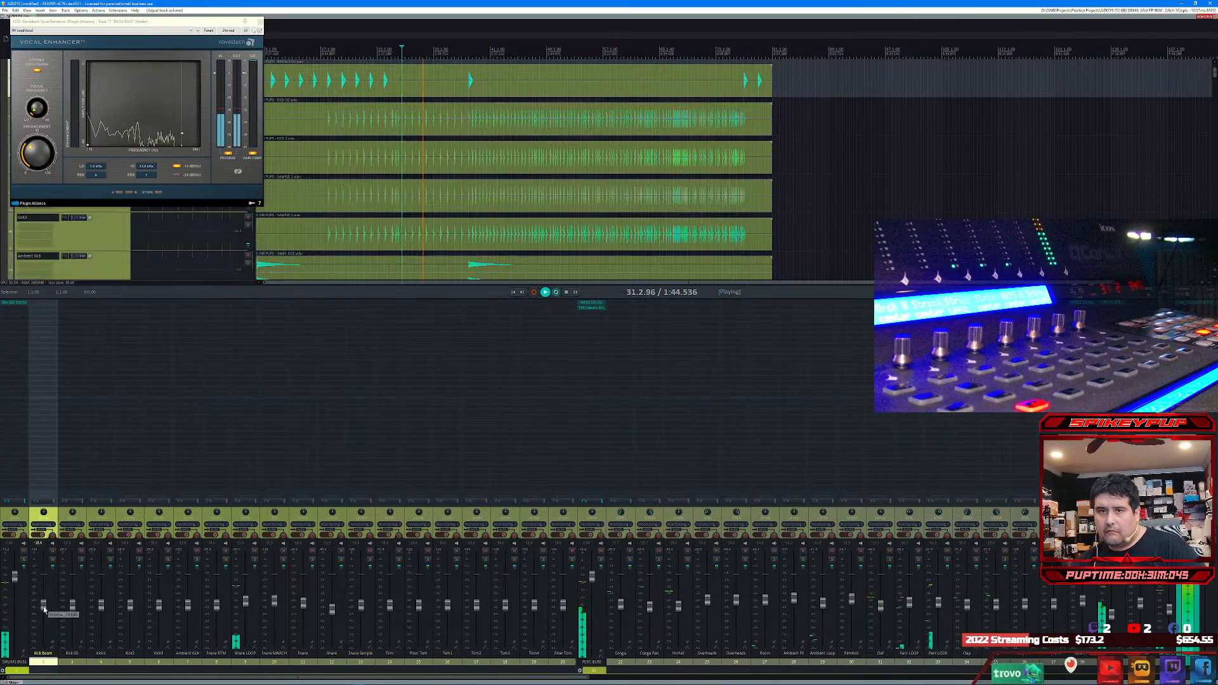
left_click(566, 606, "shift")
mouse_move(567, 606)
left_mouse_down()
mouse_move(576, 642)
mouse_move(543, 605)
left_mouse_up()
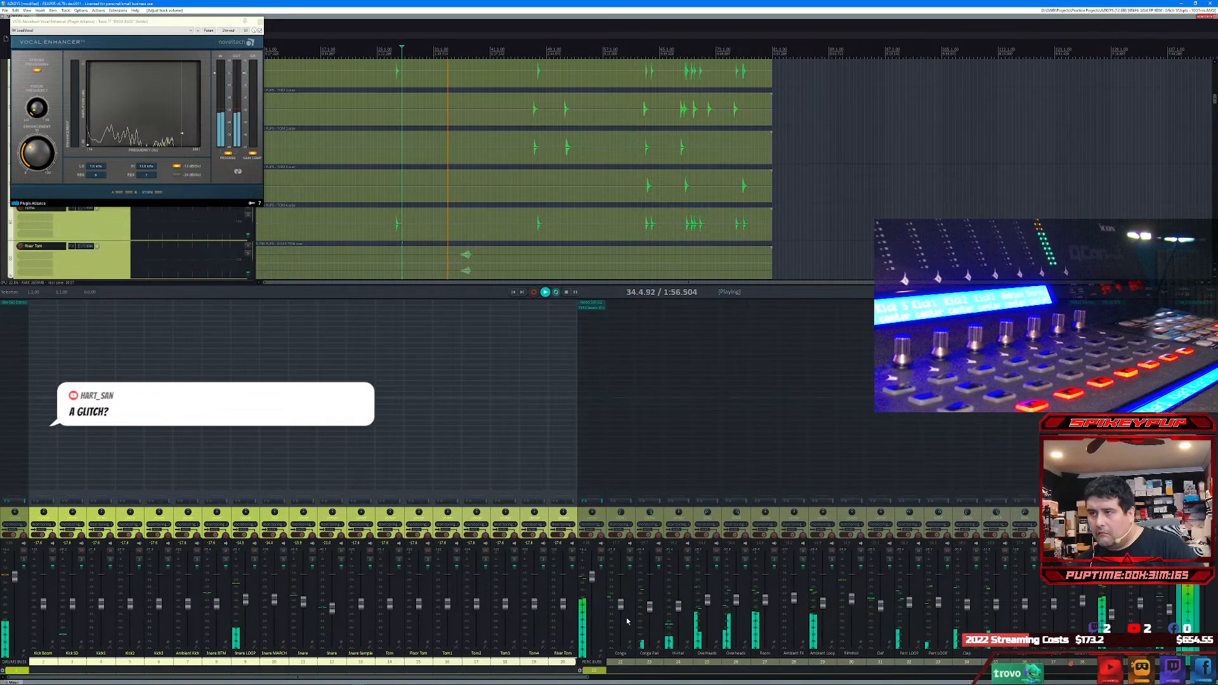
key("space")
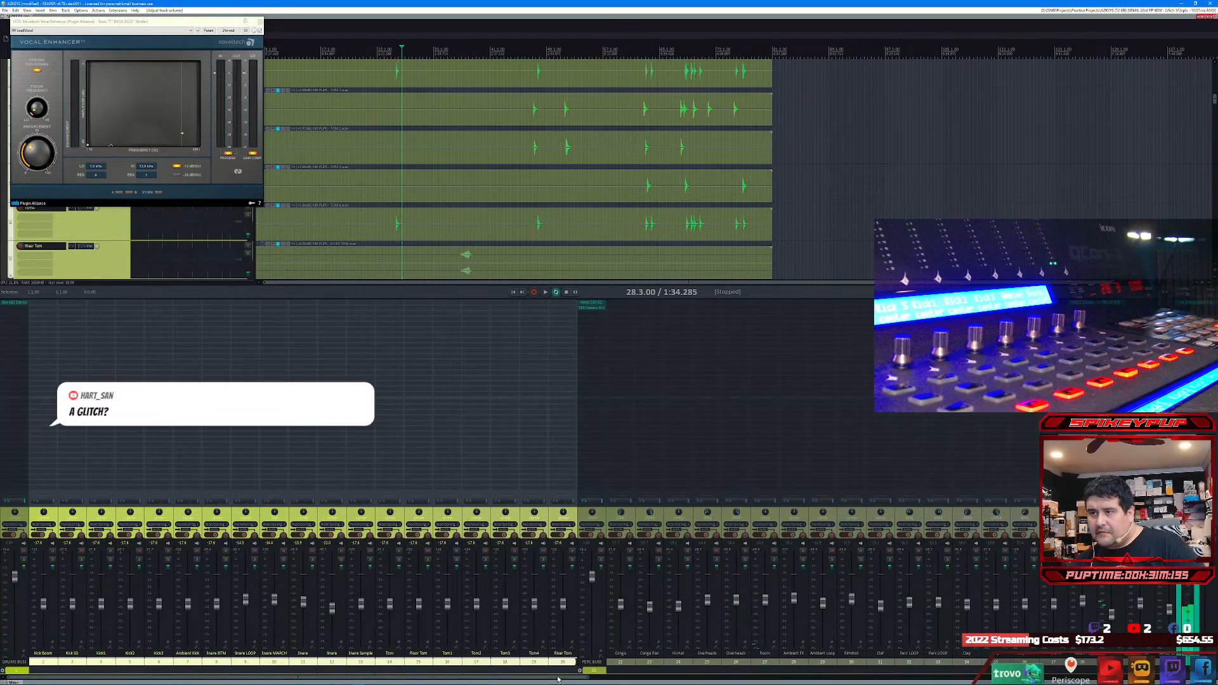
Step: Remove the second plug-in from PERC BUSS and open the effect browser for that track
left_click_drag(558, 678, 837, 654)
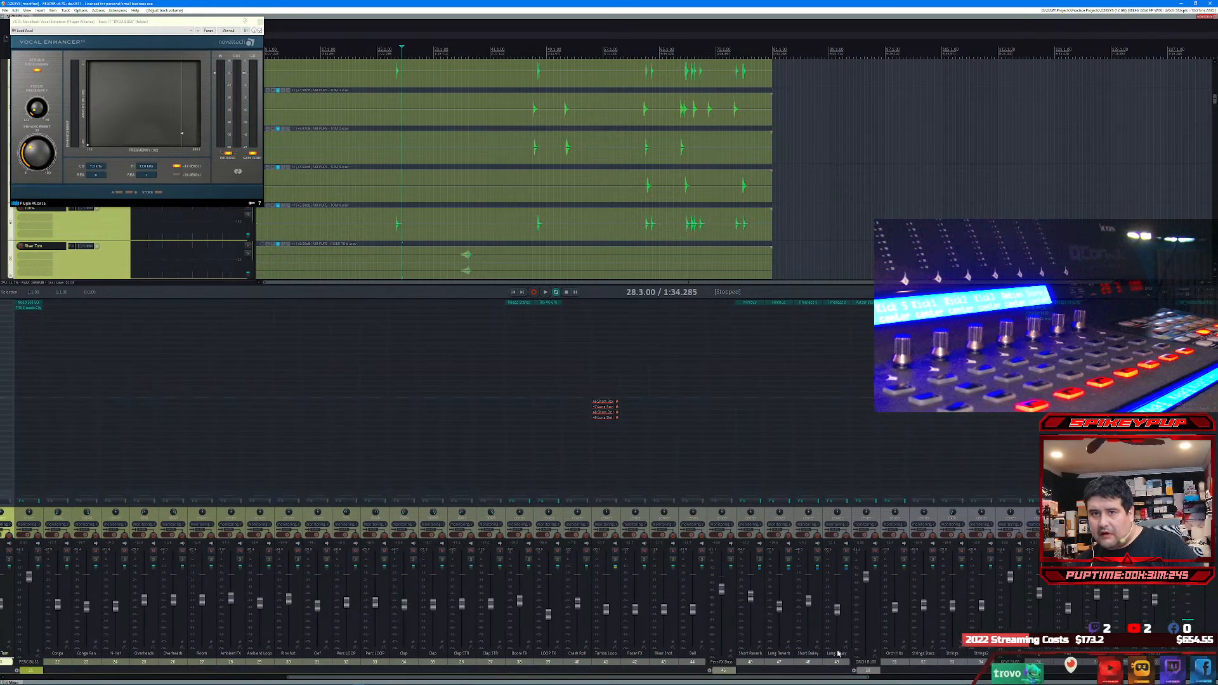
left_click(29, 579)
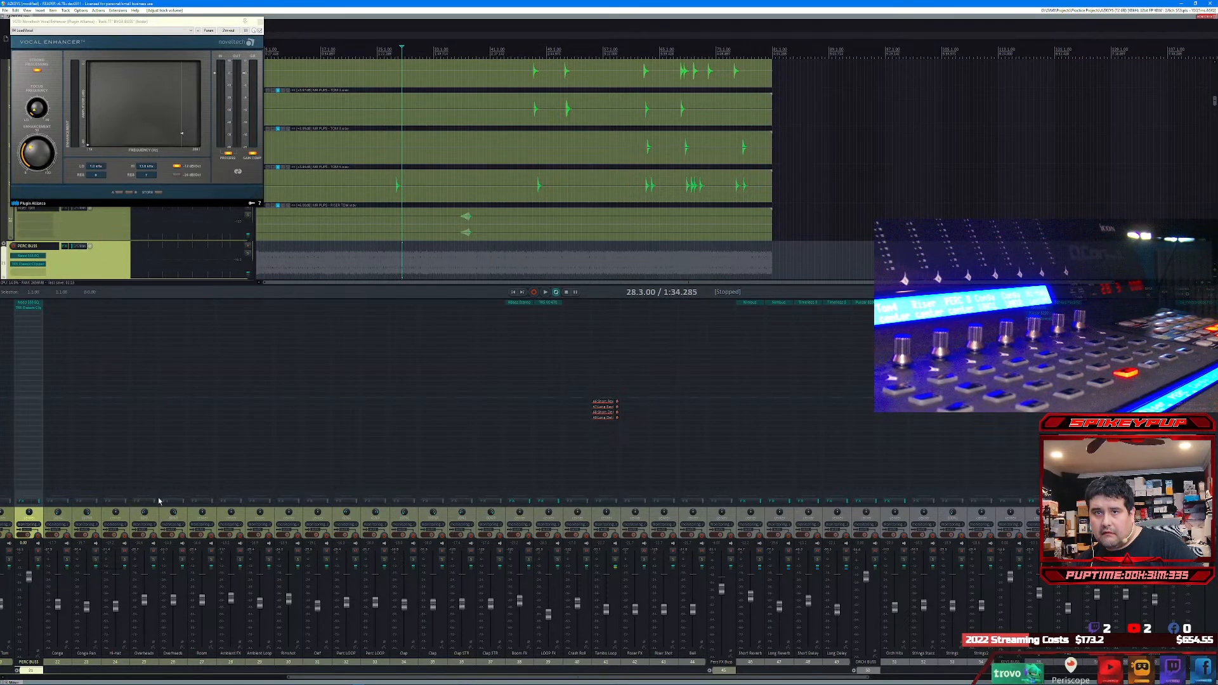
left_click(35, 311, "alt")
double_click(34, 311)
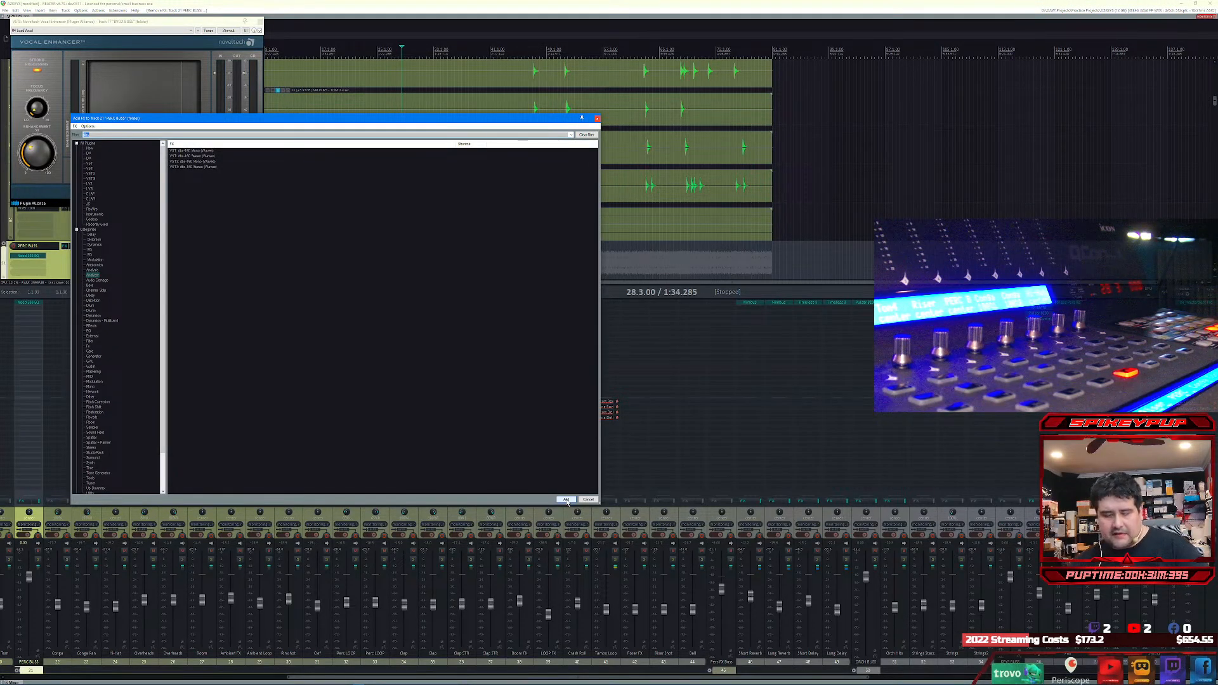
Step: Search the effects for L1 and add the VST3 L1 limiter Stereo (Waves) to PERC BUSS
type("l1")
key("Down")
key("Down")
key("Down")
key("Up")
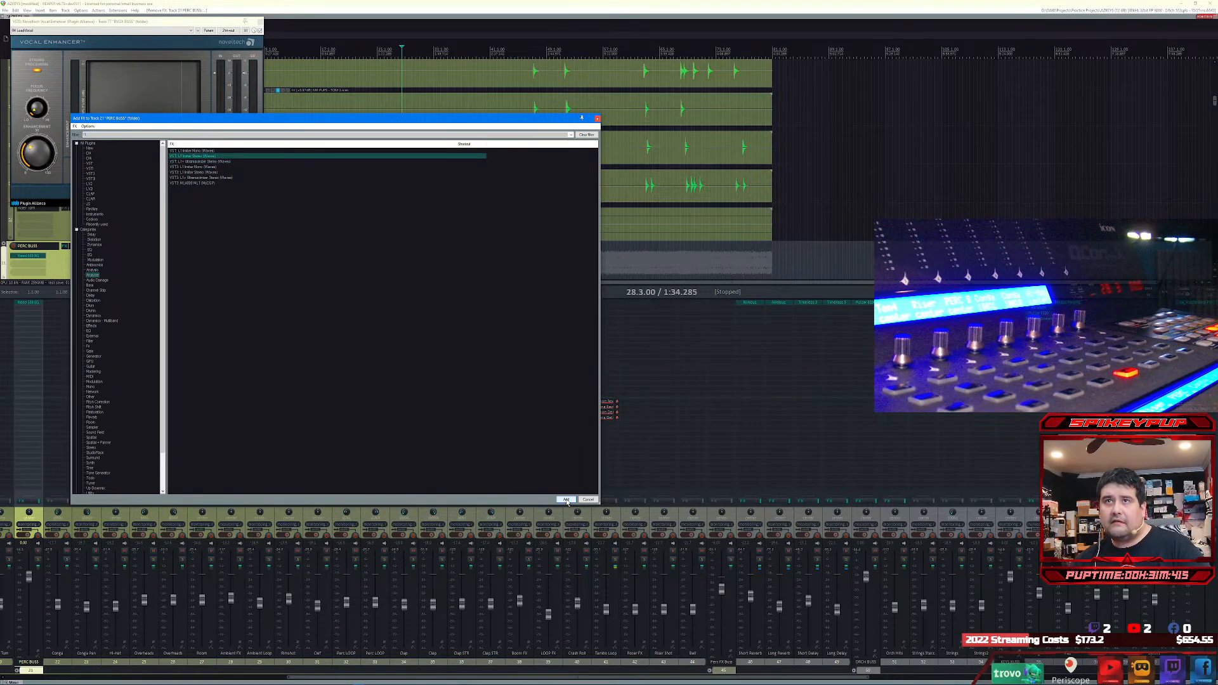
key("Down")
key("Down")
key("Down")
key("Down")
key("Down")
key("Up")
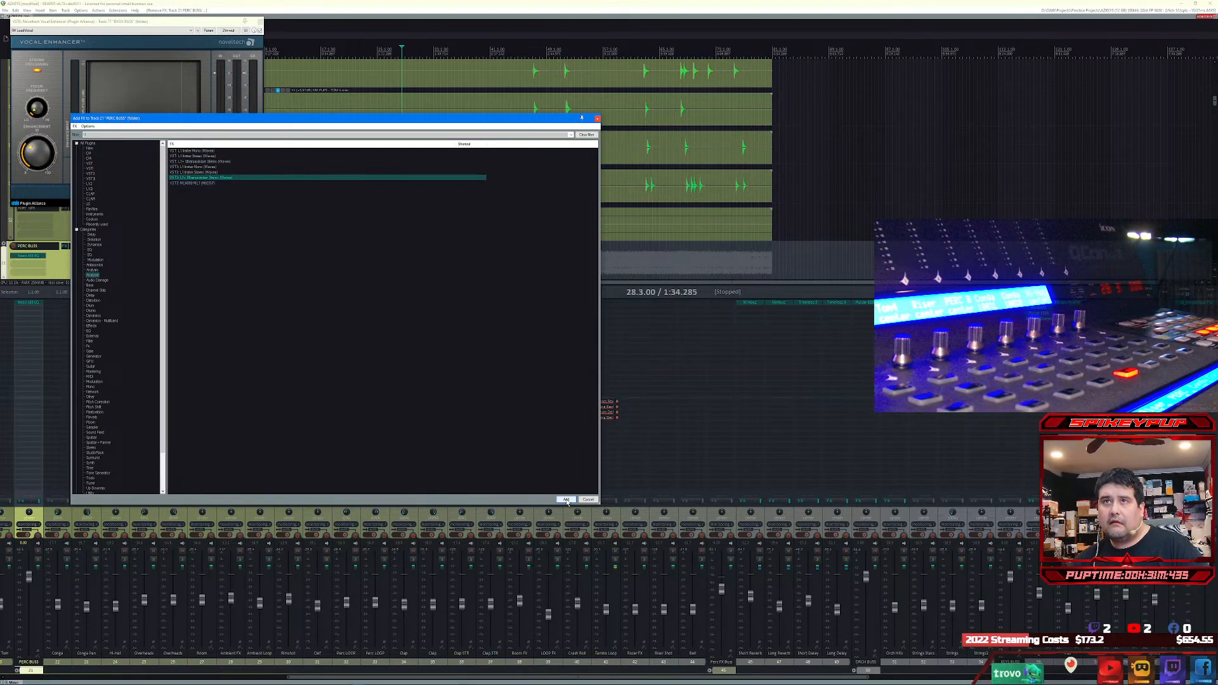
key("Up")
left_click(566, 500)
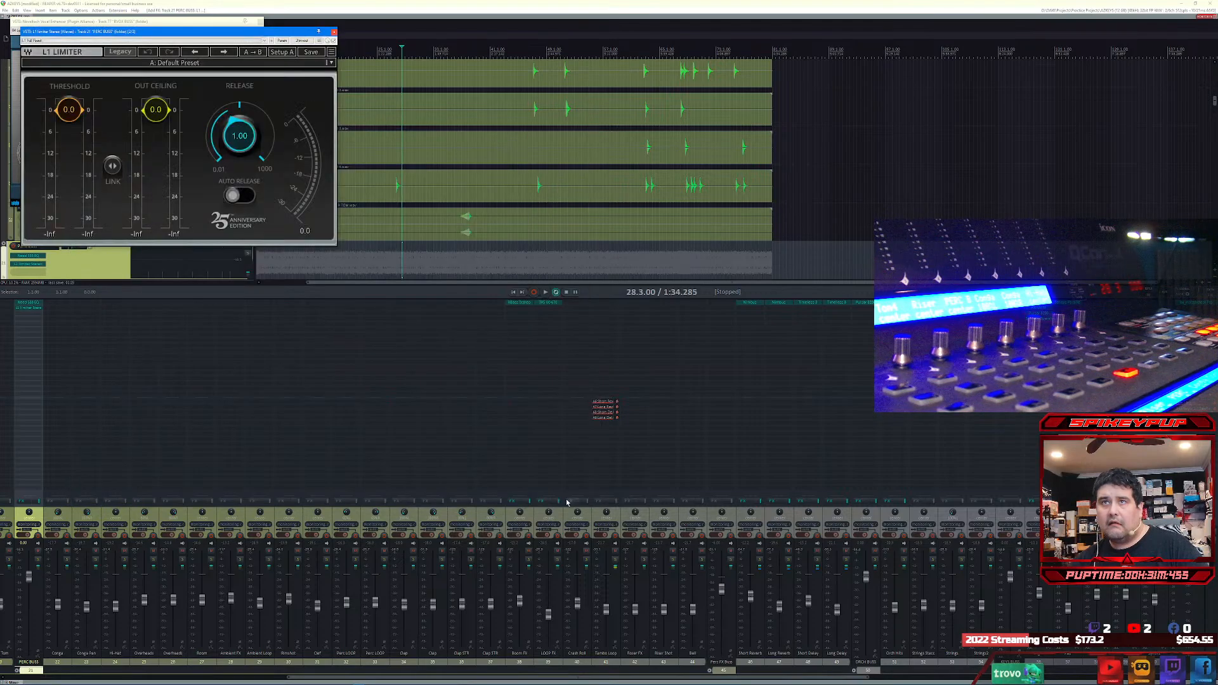
Step: Lower the L1 threshold and out ceiling together to -12.0, close the plug-in and resume playback
left_click_drag(113, 165, 112, 207)
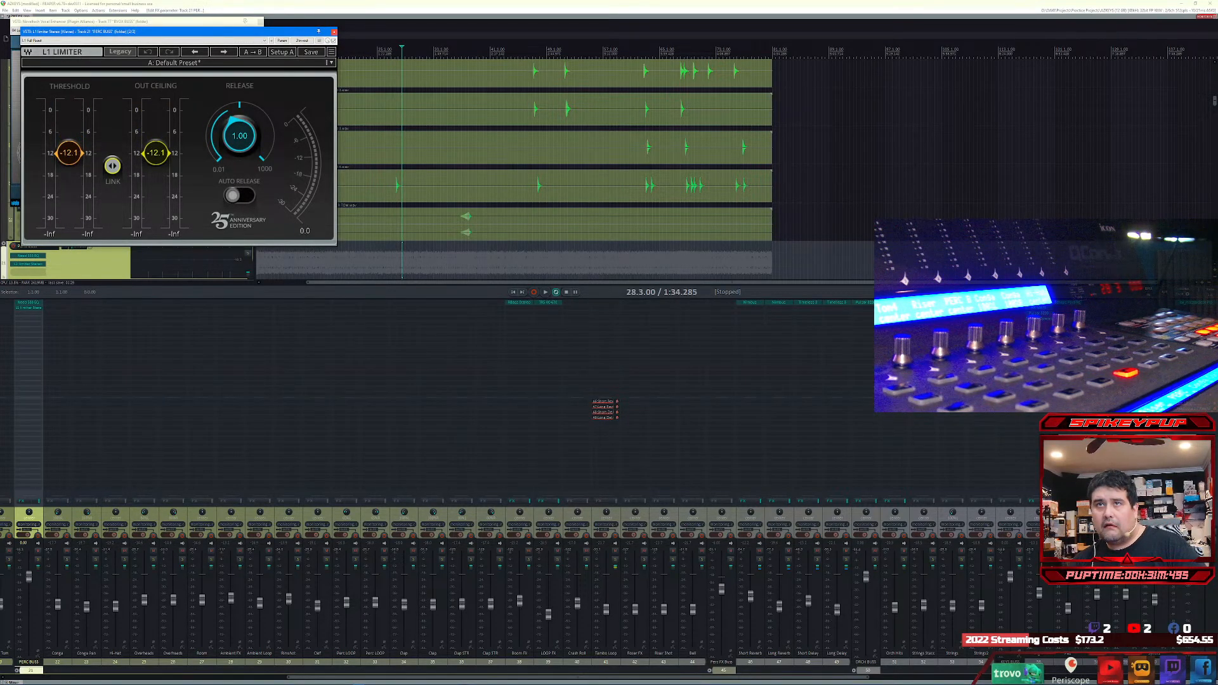
left_click(334, 32)
key("space")
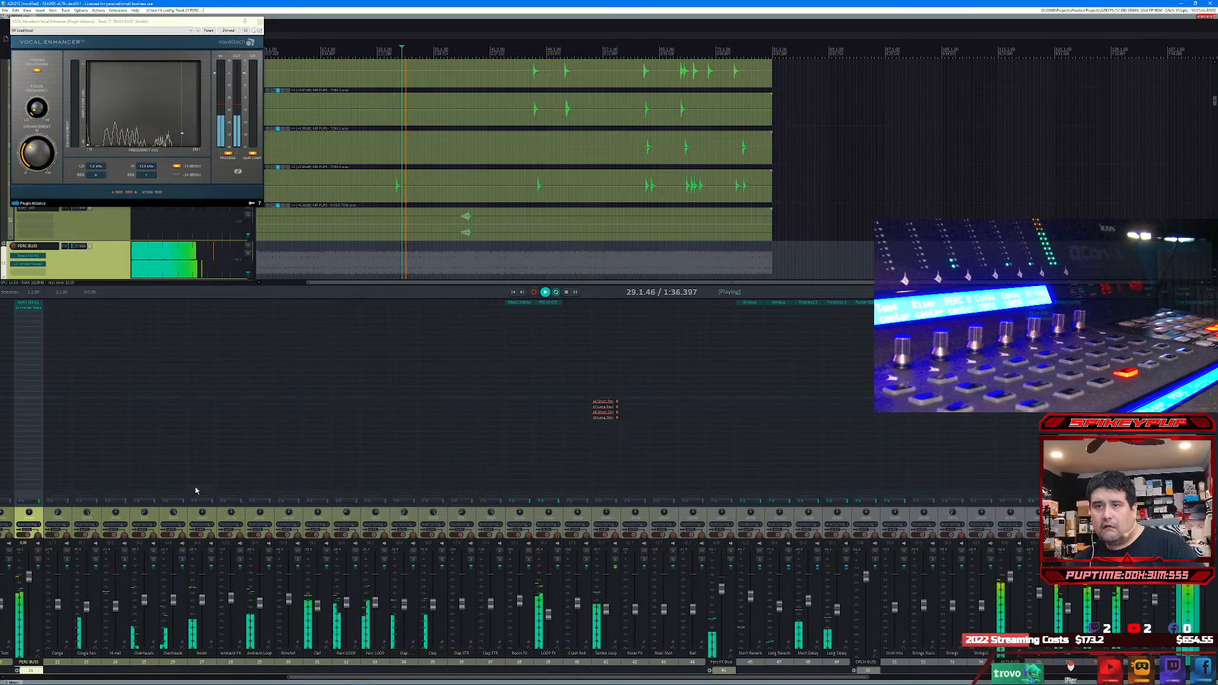
Step: Select all percussion tracks from Conga through Bell and lower their faders slightly together
left_click(57, 604)
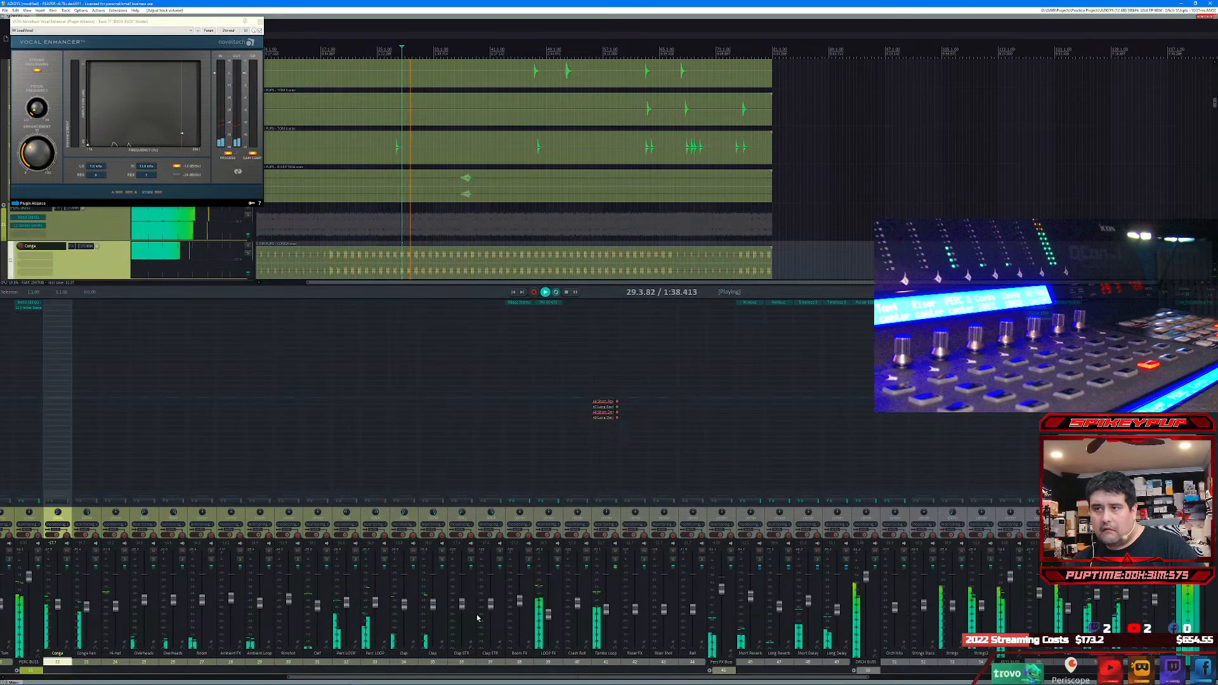
left_click(694, 610, "shift")
mouse_move(695, 614)
left_mouse_down()
mouse_move(700, 643)
mouse_move(702, 618)
left_mouse_up()
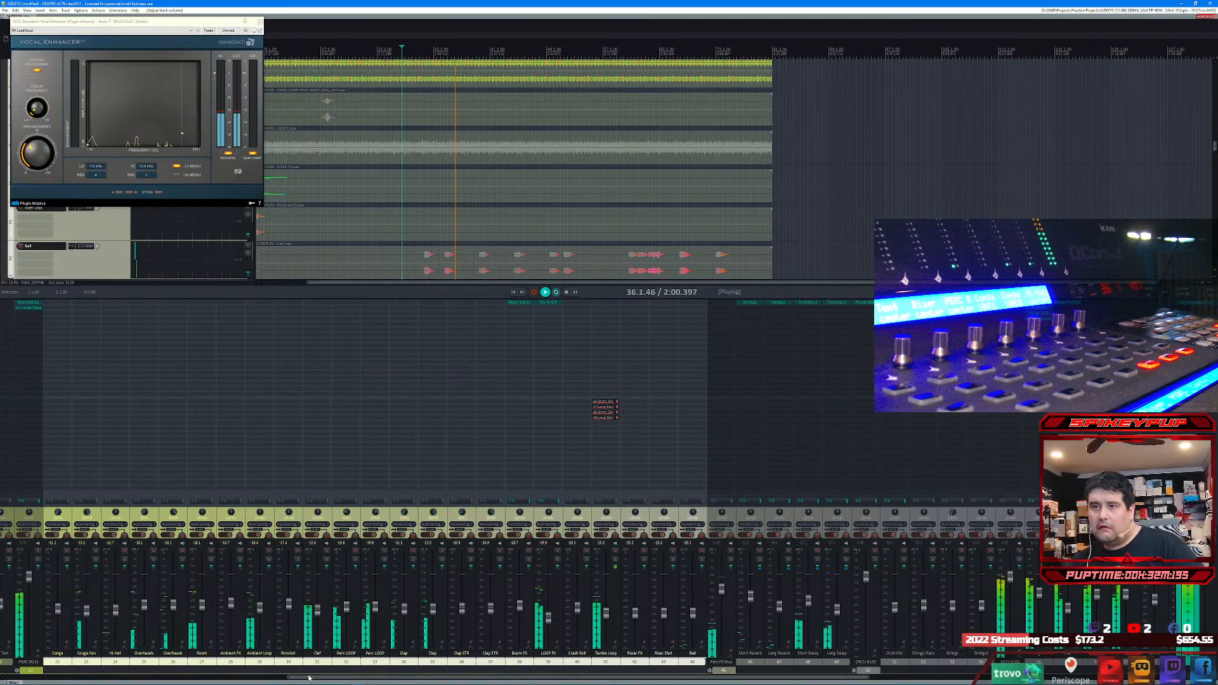
Step: Pan the Snare, Floor Tom and numbered tom tracks across the stereo field while the song plays
left_click_drag(309, 678, 2, 676)
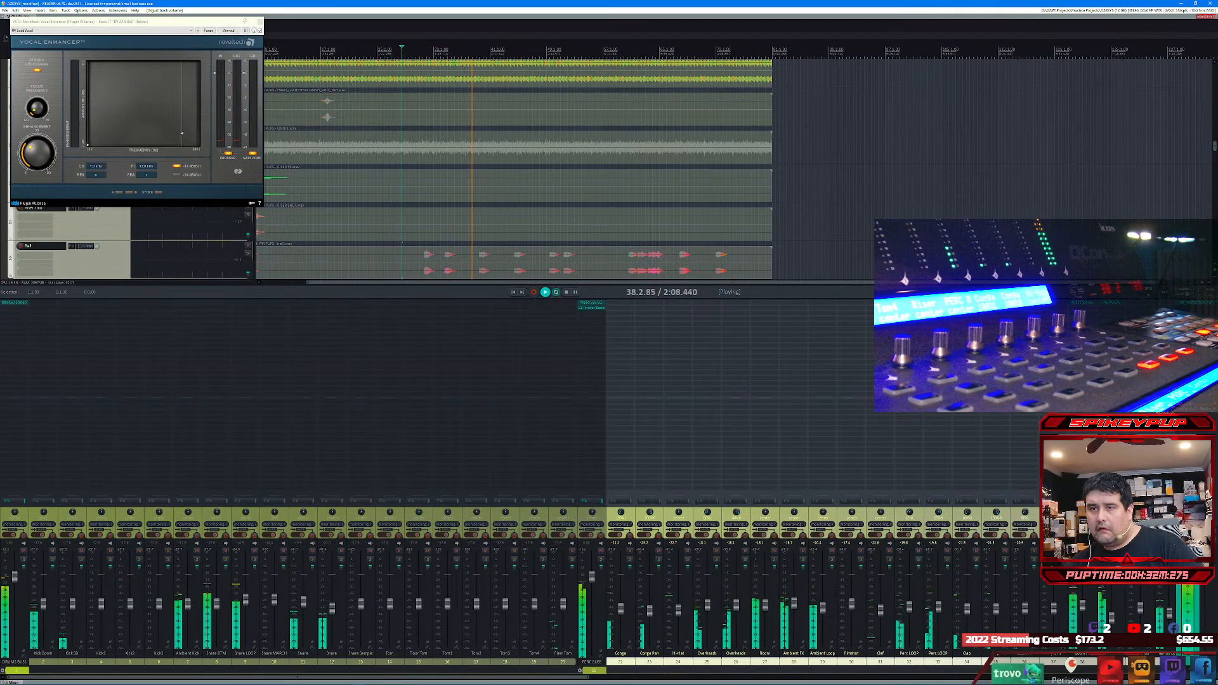
left_click_drag(431, 677, 208, 681)
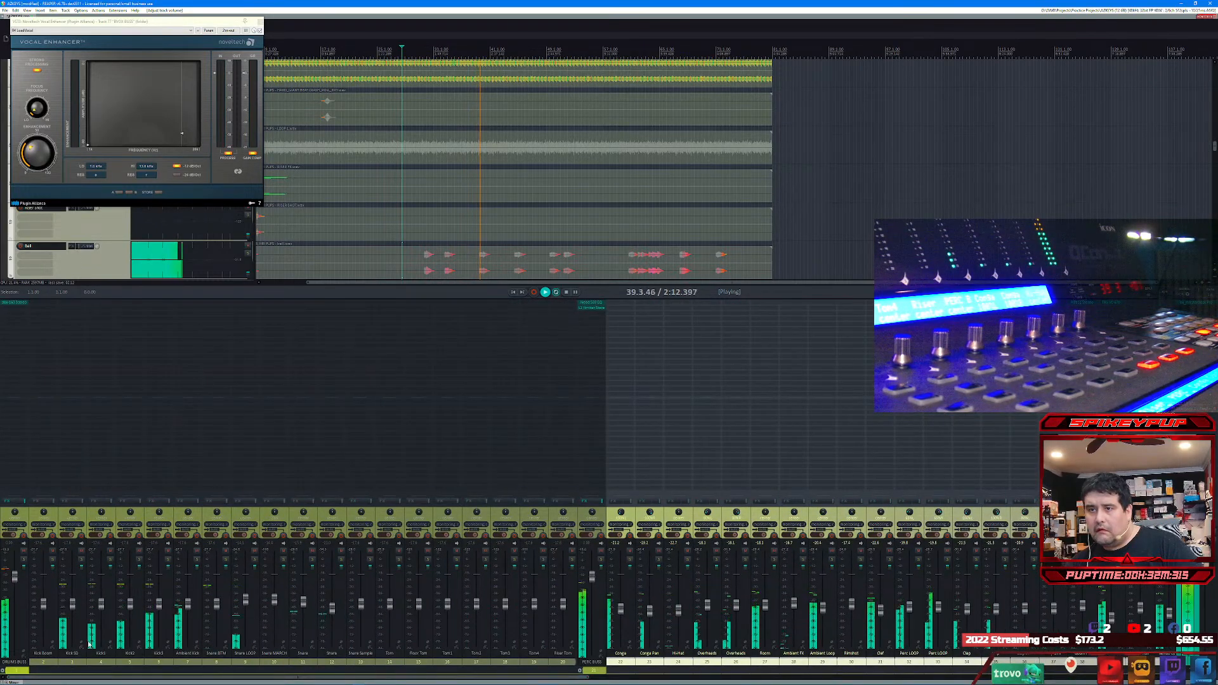
left_click(302, 512)
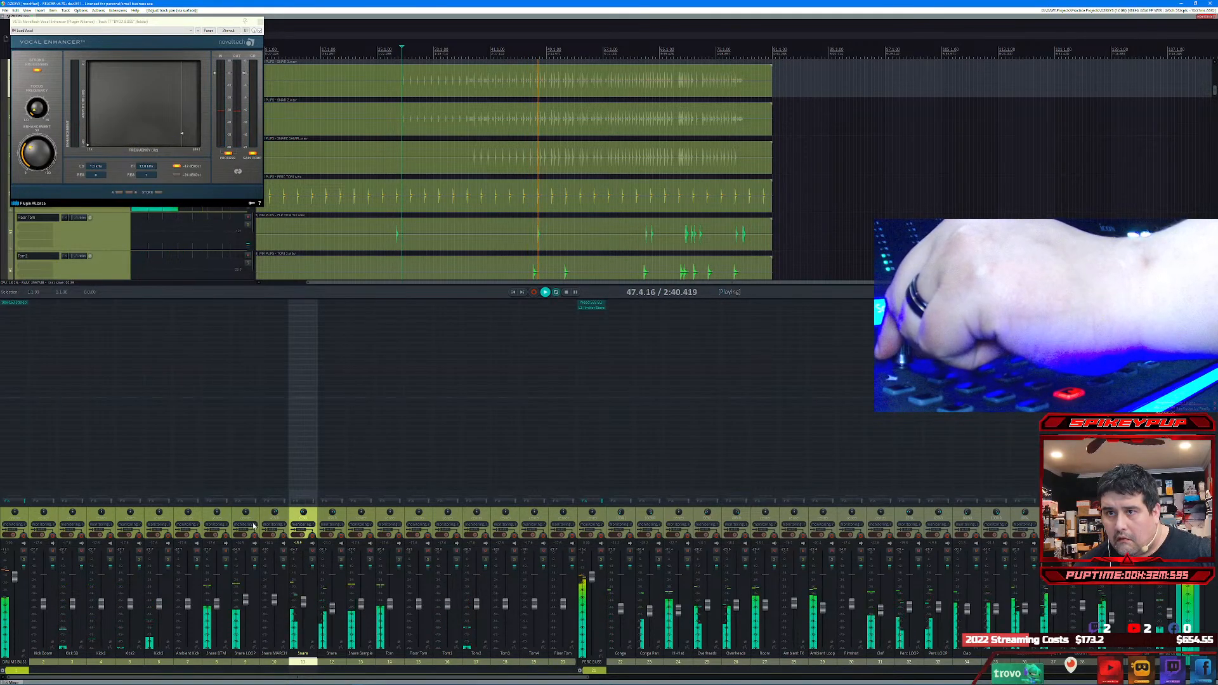
left_click(420, 515)
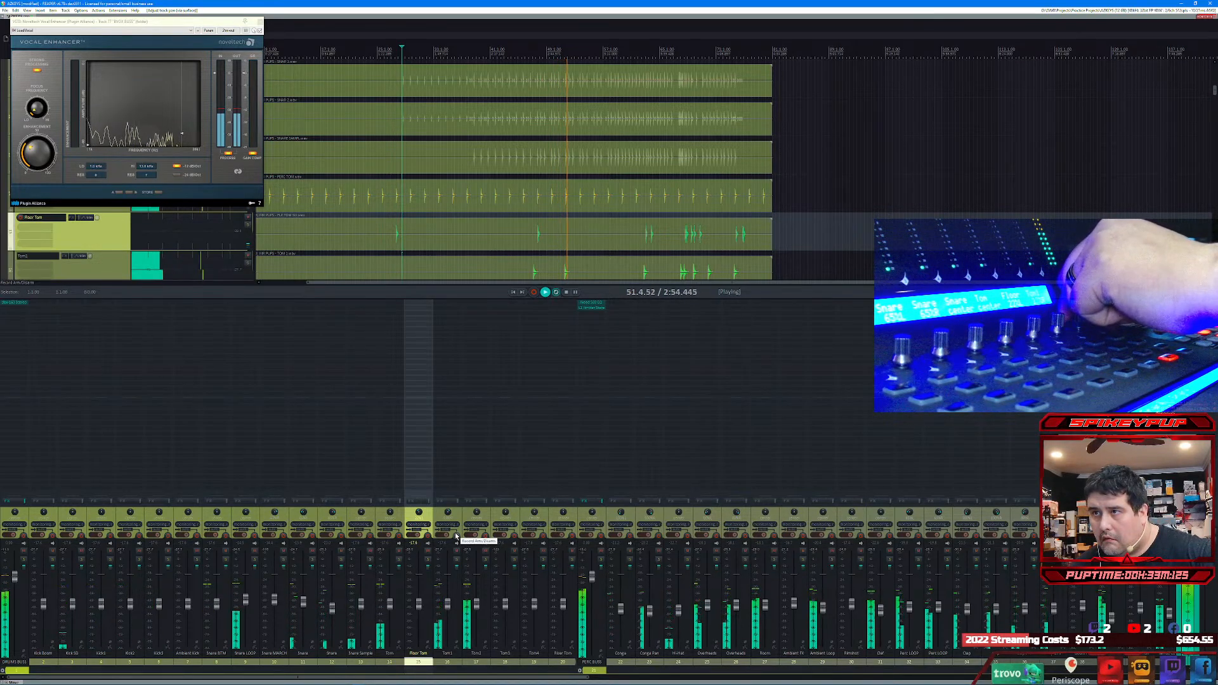
left_click(485, 516)
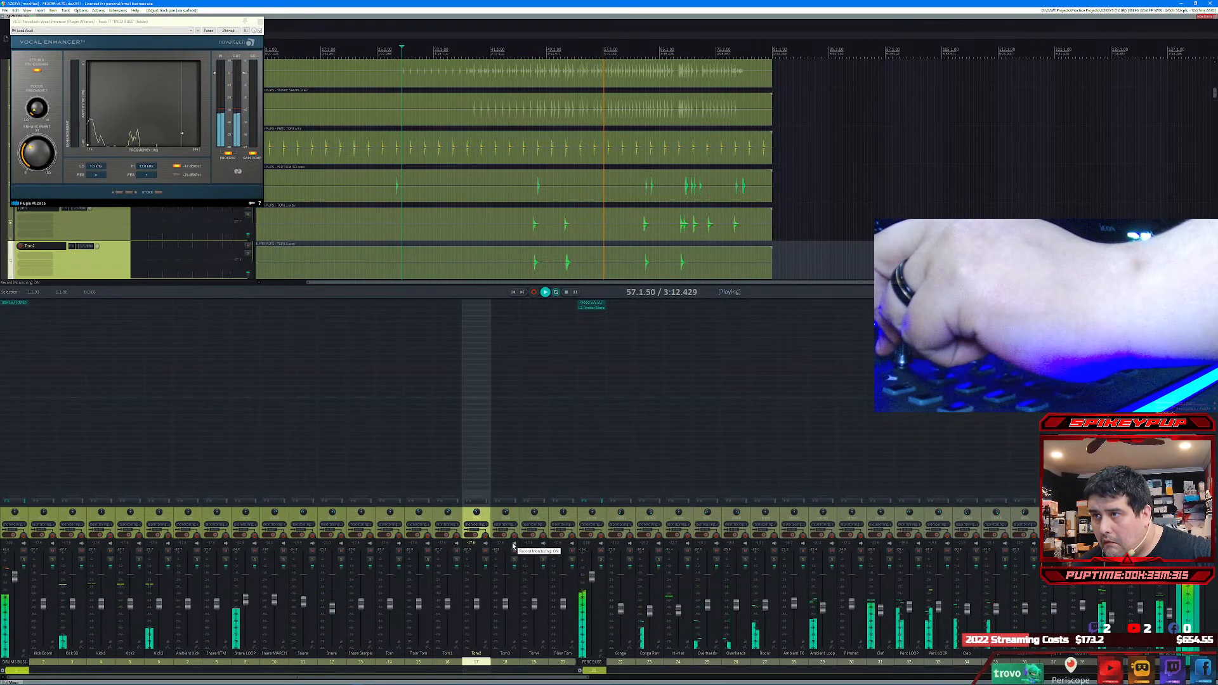
left_click(539, 520)
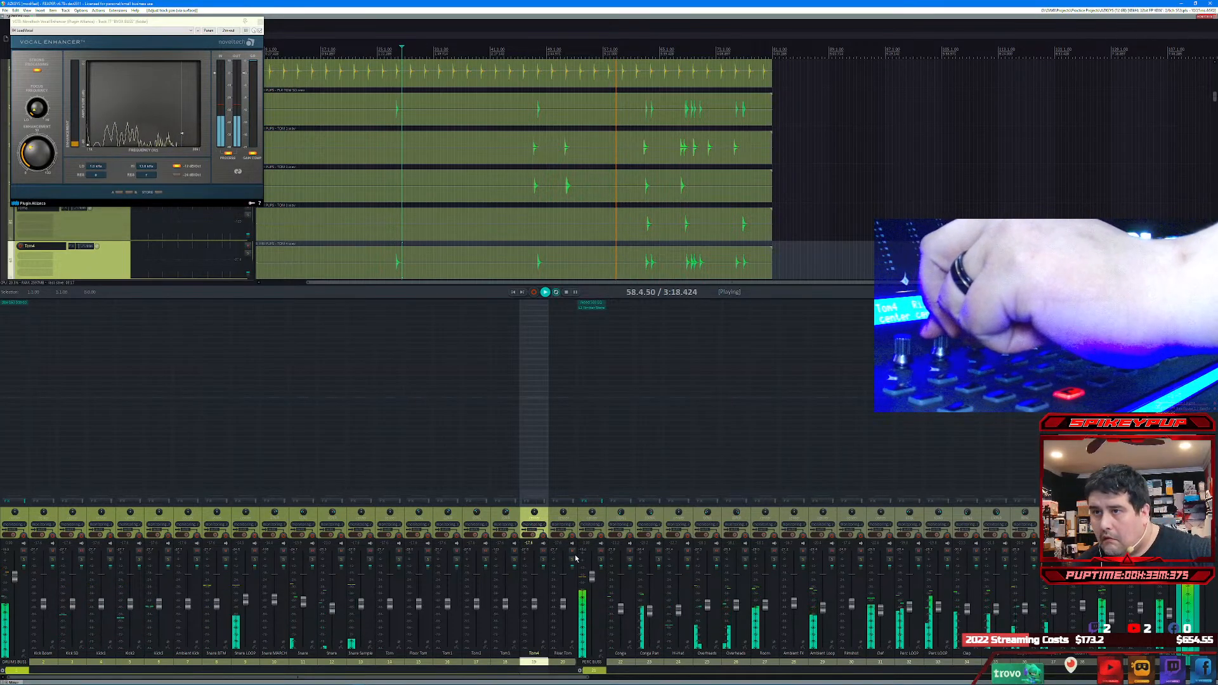
Step: Lower the Snare, Snare Sample, Snare LOOP, Snare MARCH and Snare BTM faders during playback, and stop playback
left_click(305, 601)
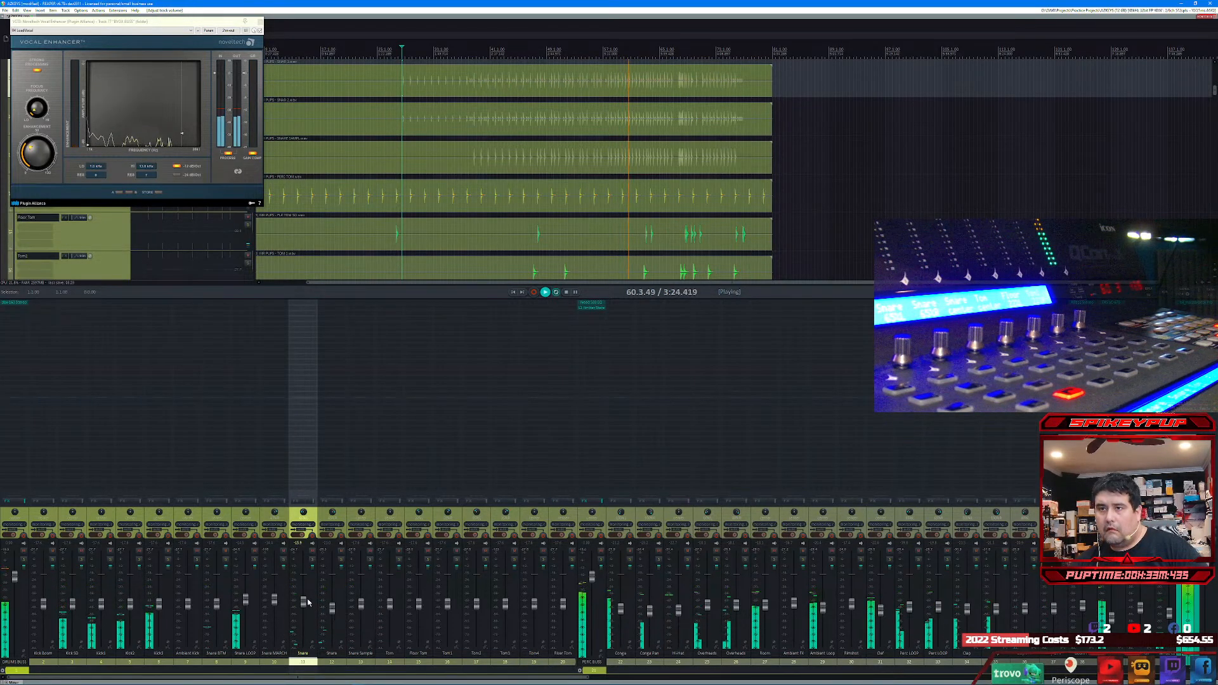
left_click_drag(307, 602, 362, 623)
left_click(362, 607)
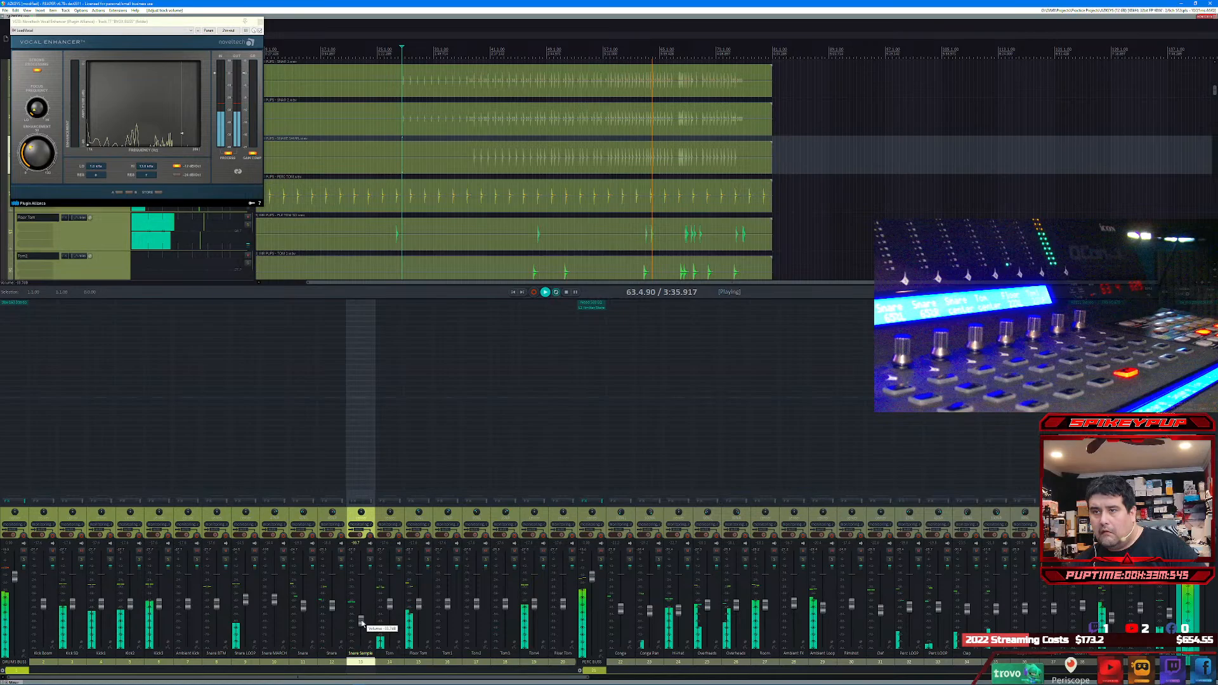
left_click(248, 607)
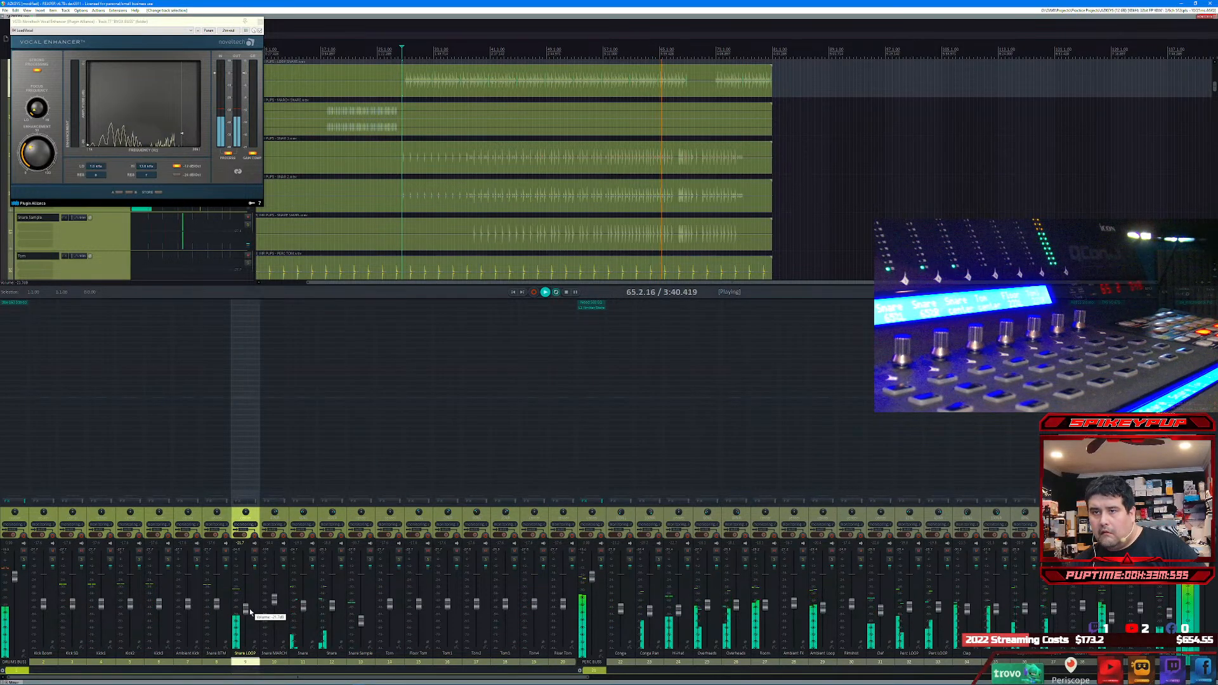
left_click(275, 604)
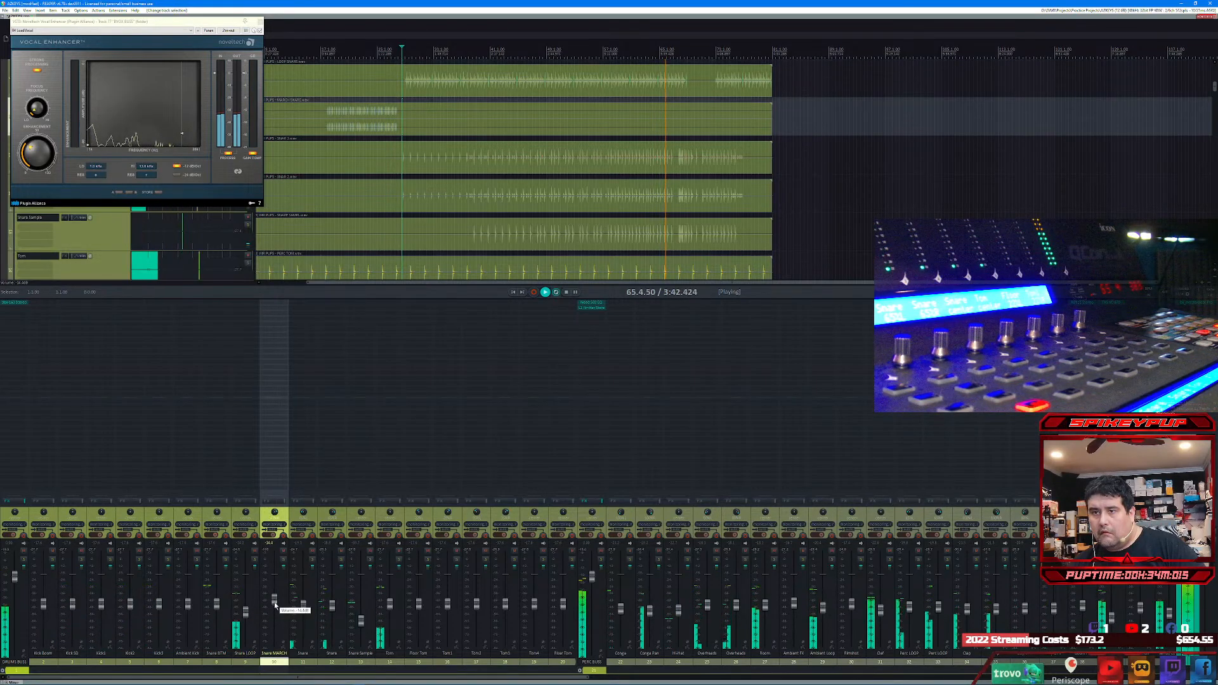
left_click_drag(275, 605, 222, 618)
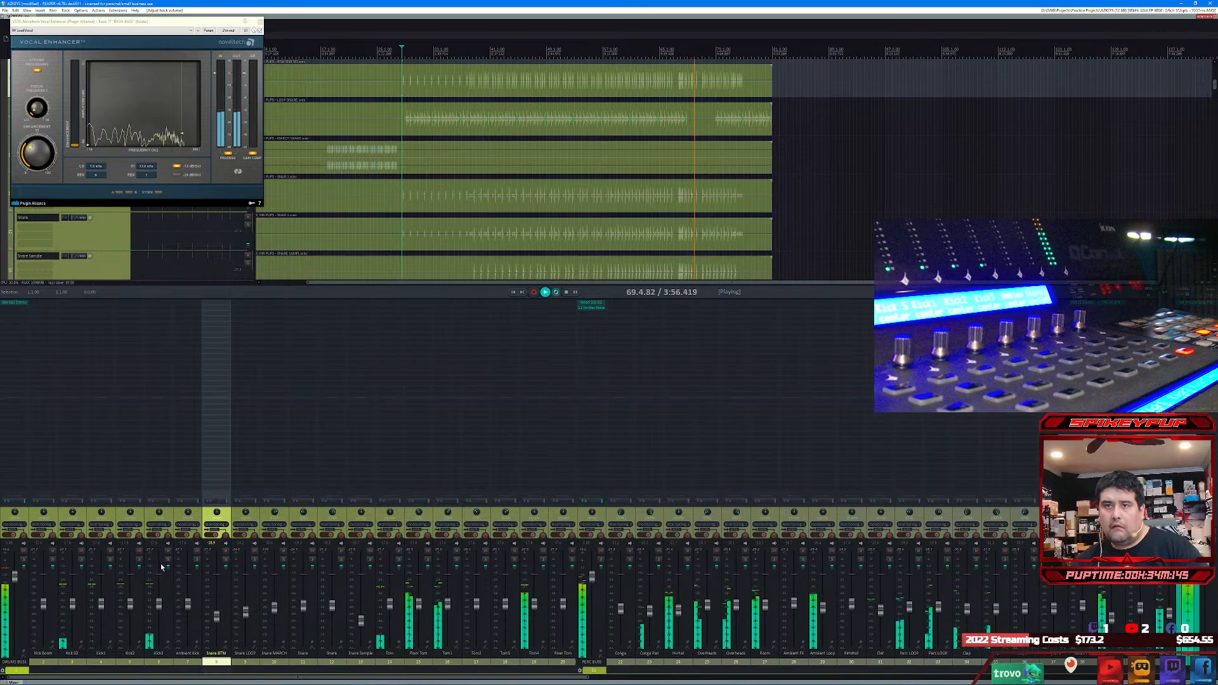
key("space")
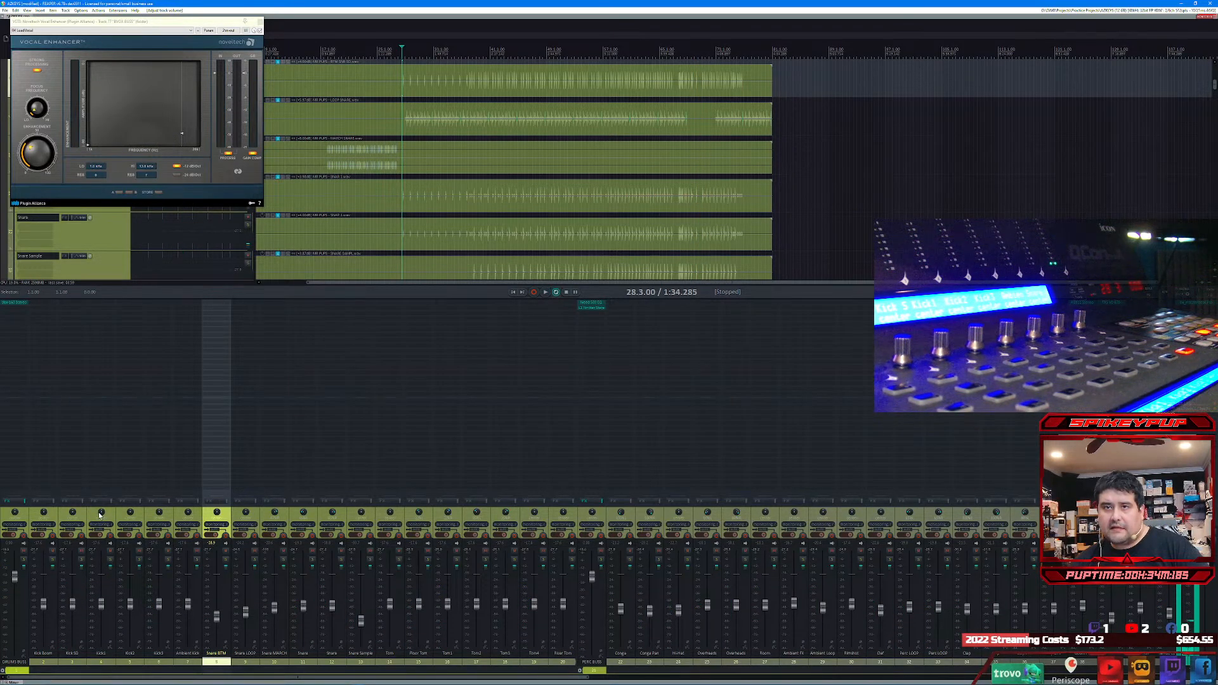
Step: Select the kick tracks from Kick Boom through Ambient Kick, dismiss the routing window and resume playback
left_click(187, 607)
left_click(45, 606, "shift")
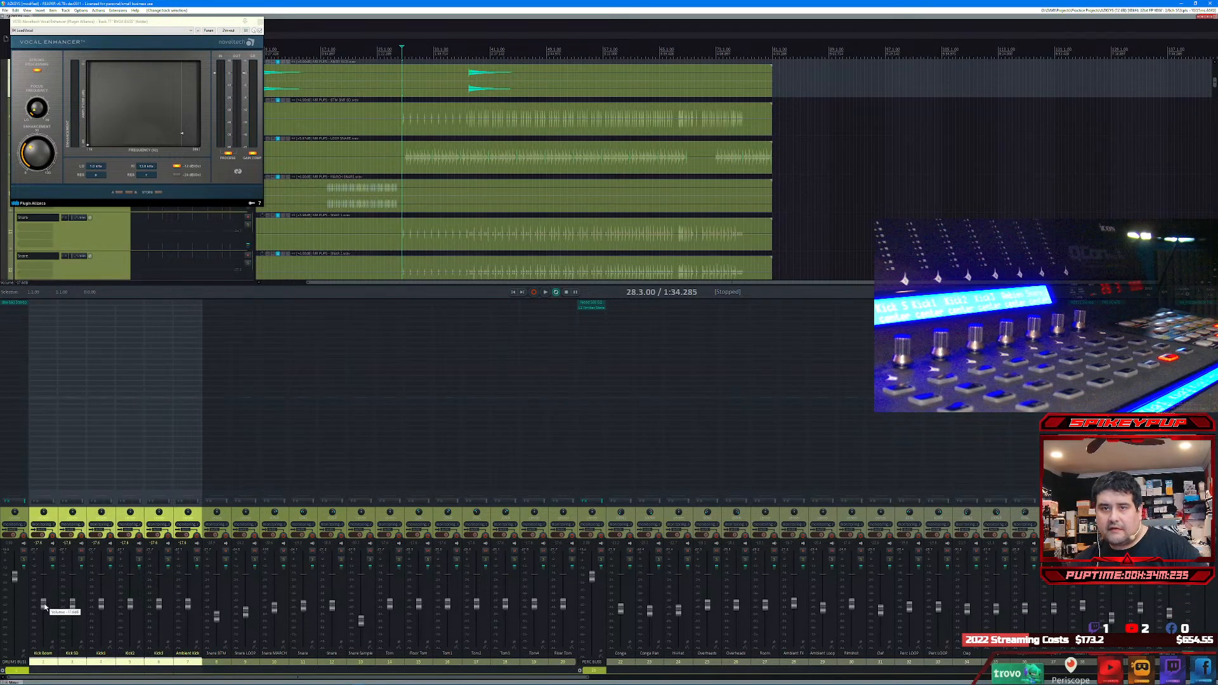
right_click(46, 606)
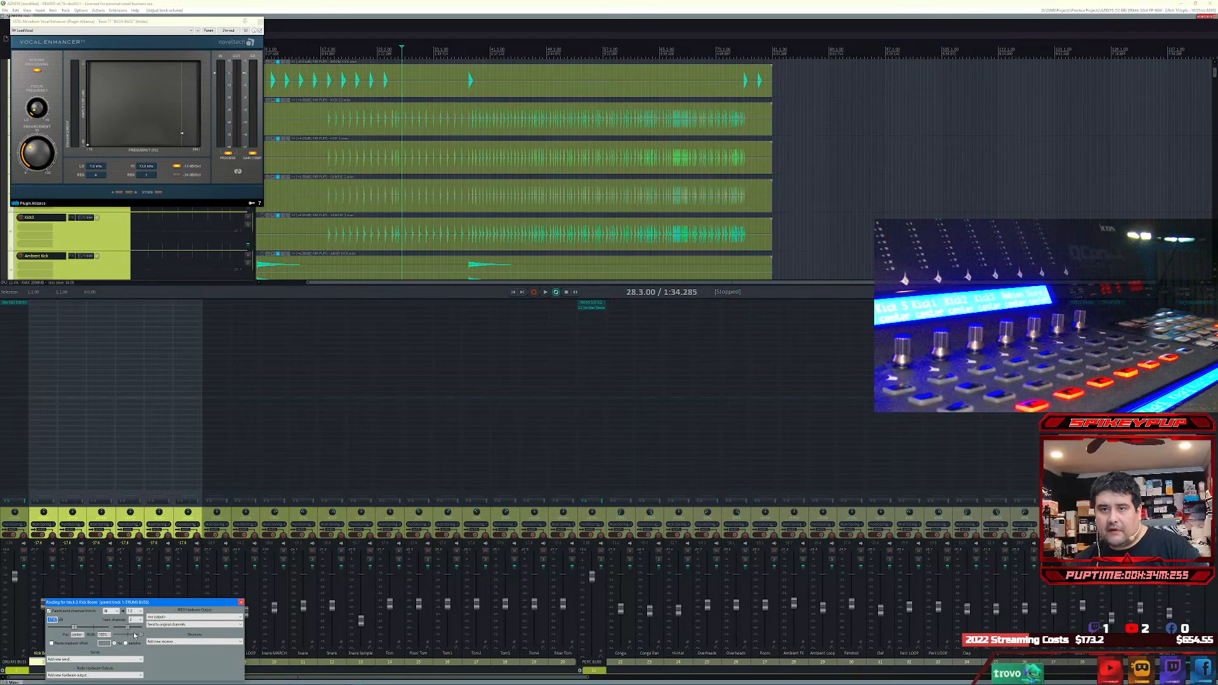
left_click(240, 603)
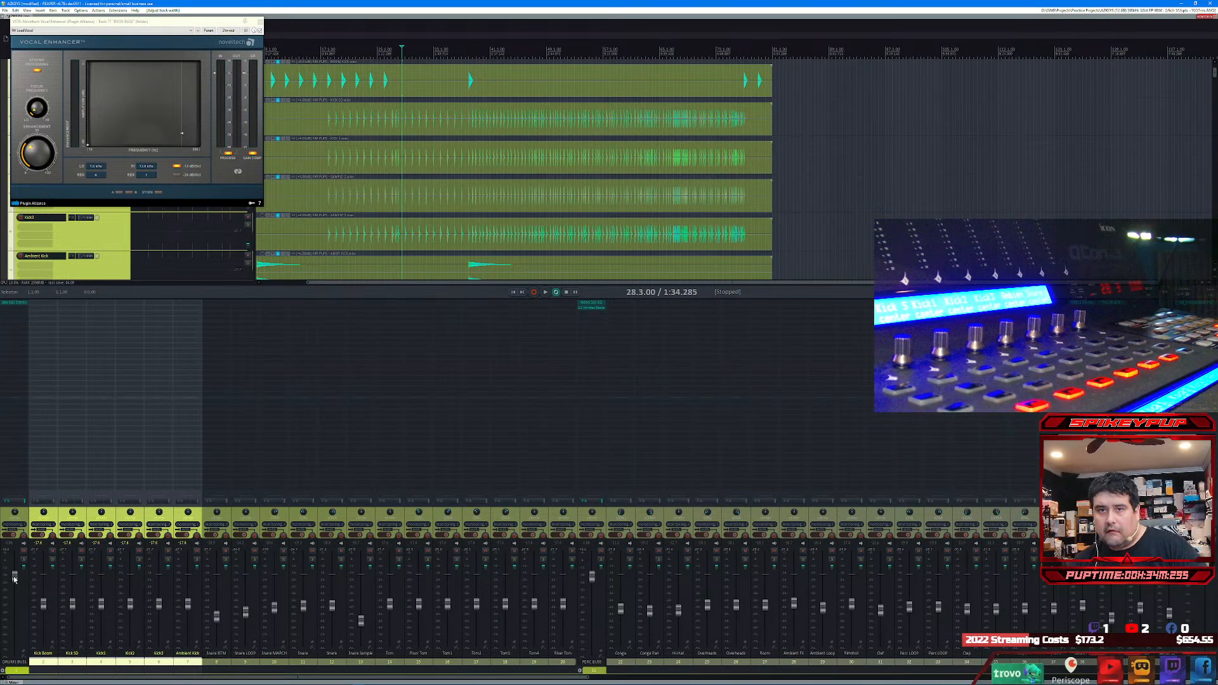
key("space")
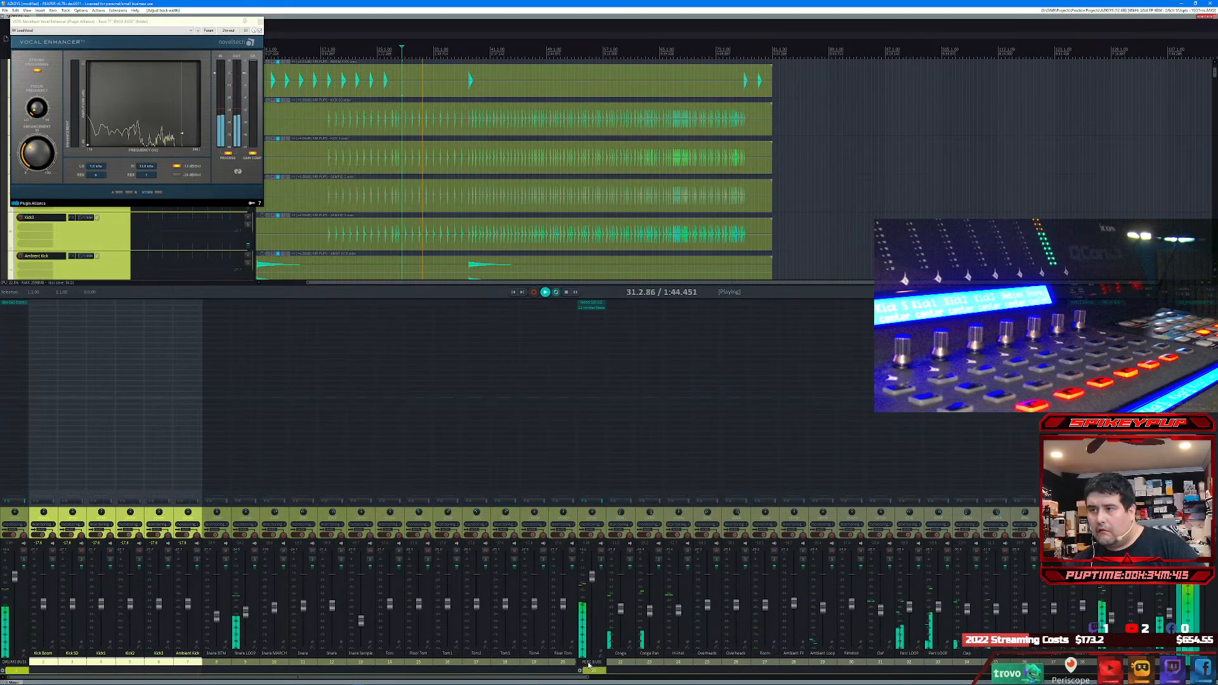
Step: Solo the HiHat track during playback to check it on its own, and unsolo it
left_click_drag(572, 676, 820, 670)
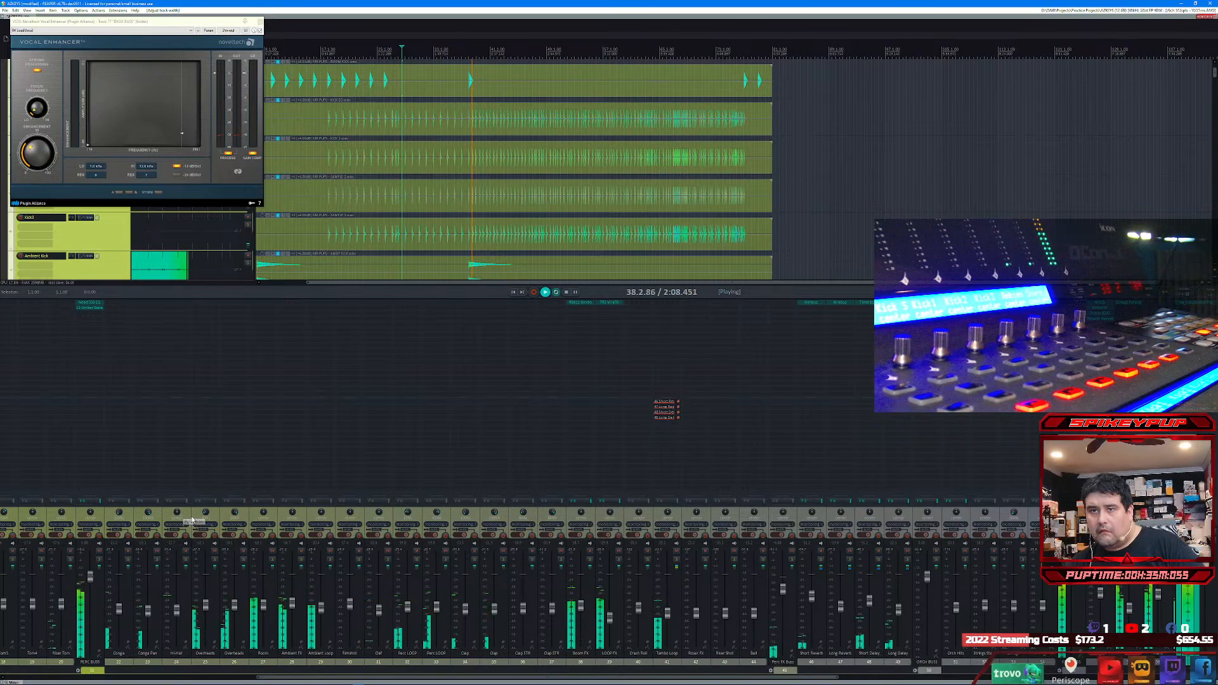
left_click(186, 560)
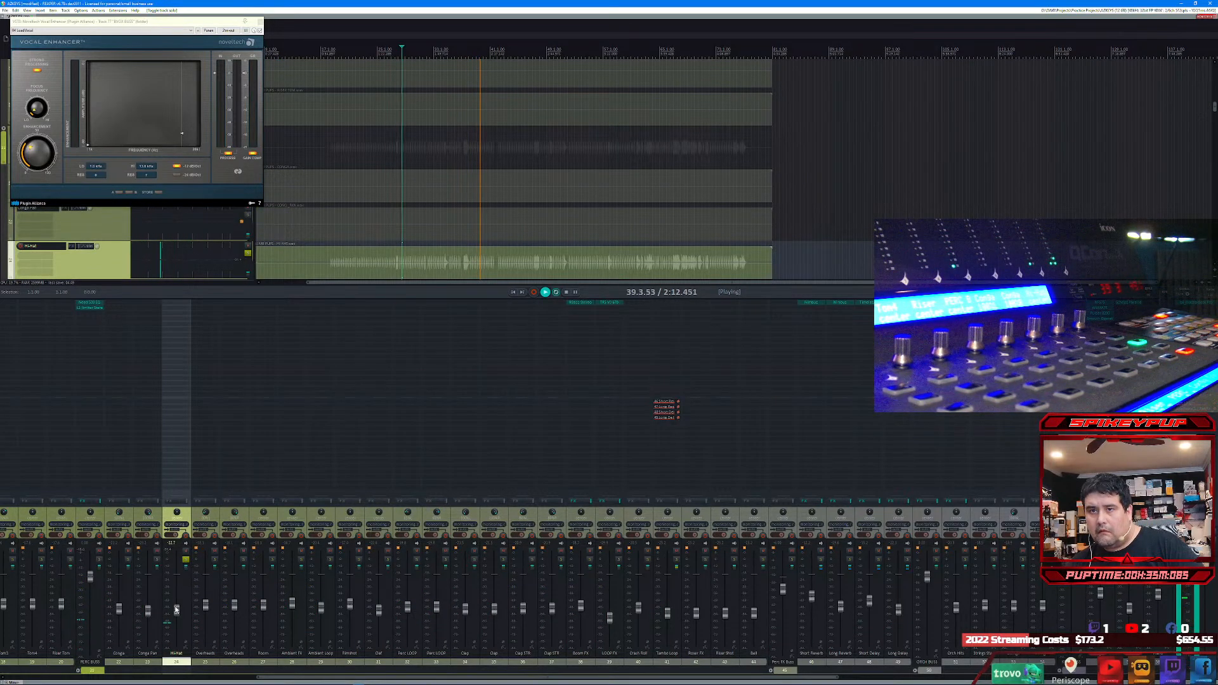
scroll(188, 585, "up", 3)
left_click(186, 560)
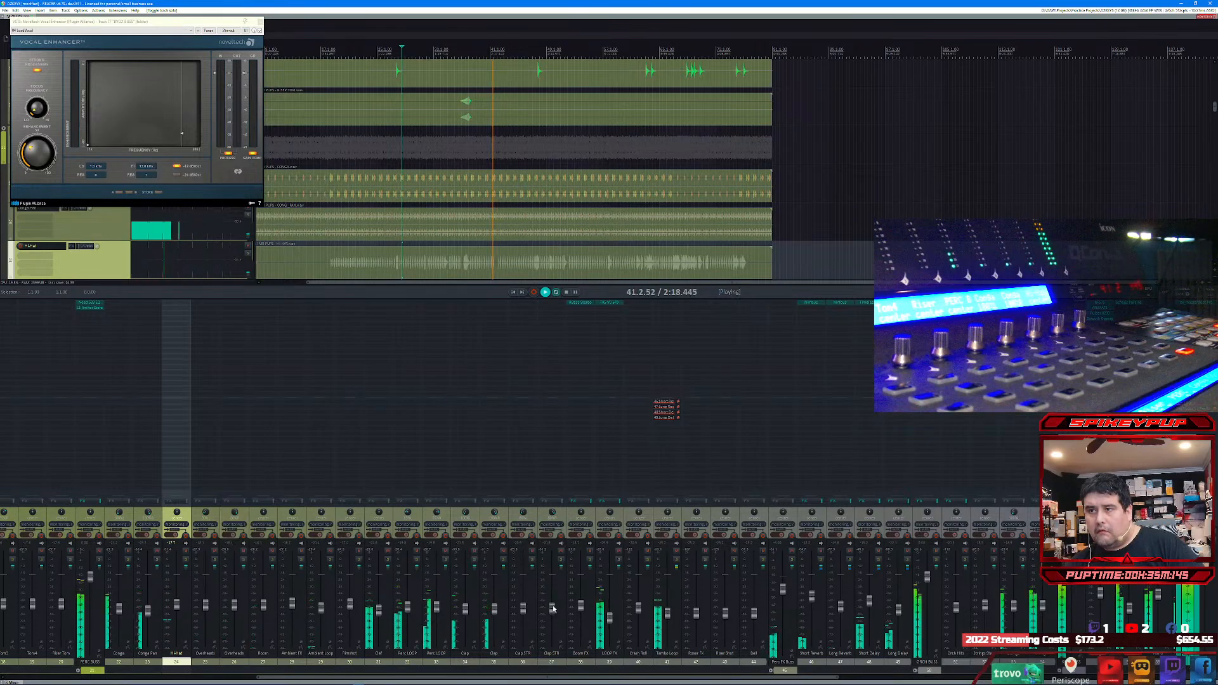
Step: Lower the LOOP FX fader slightly and raise the LEAD VOX fader while the song plays
scroll(559, 679, "right", 5)
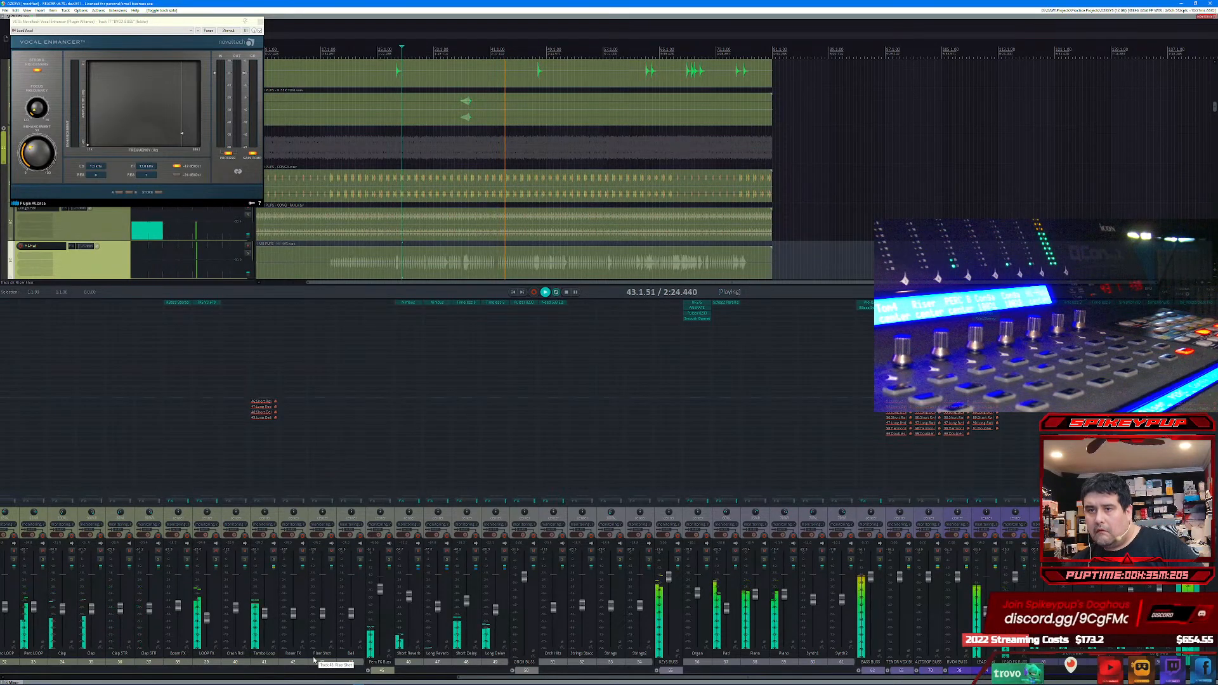
left_click(208, 624)
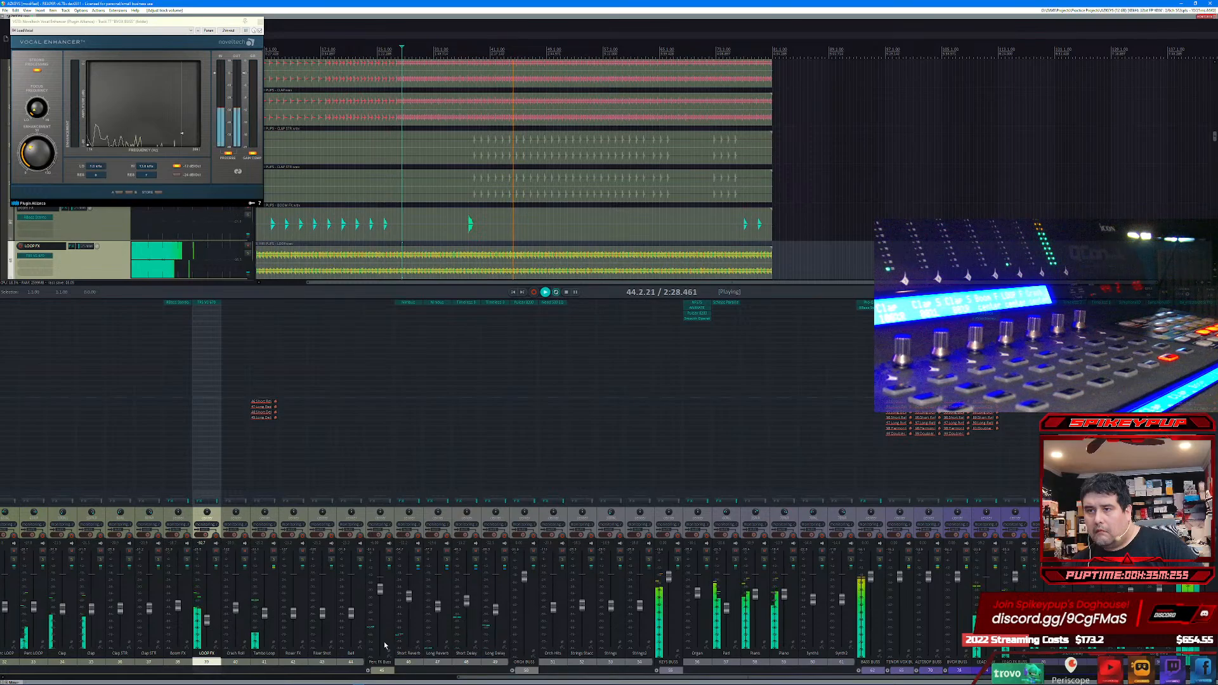
left_click_drag(477, 678, 677, 669)
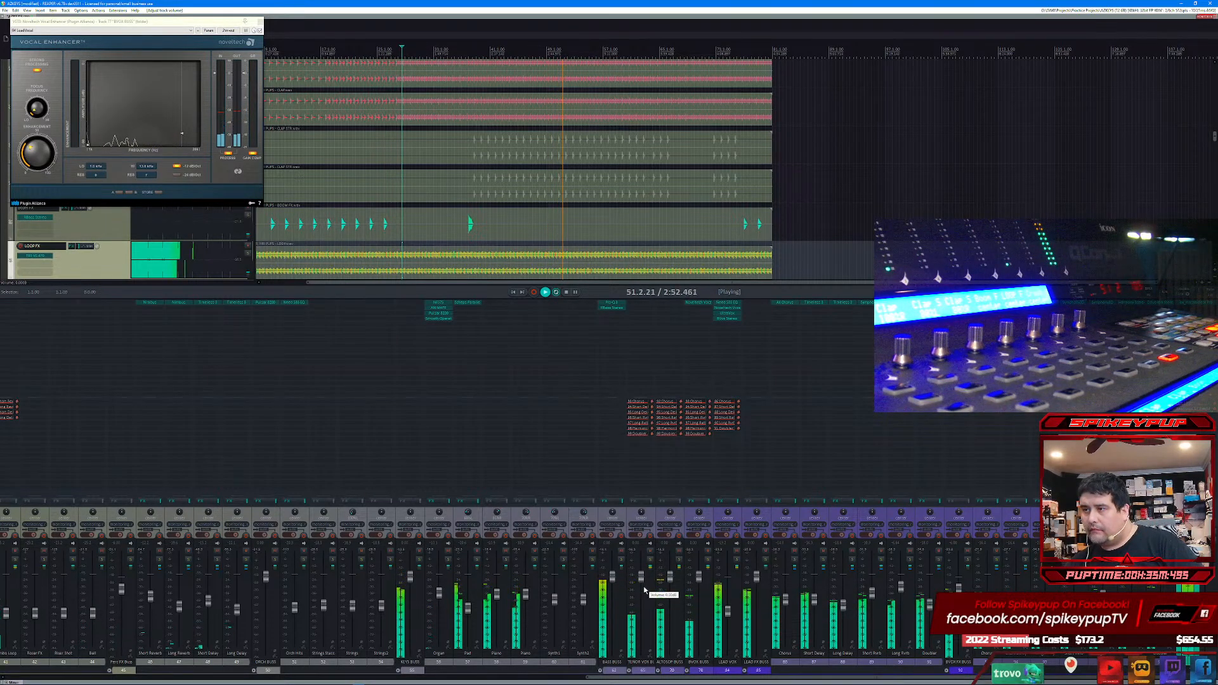
left_click(729, 609)
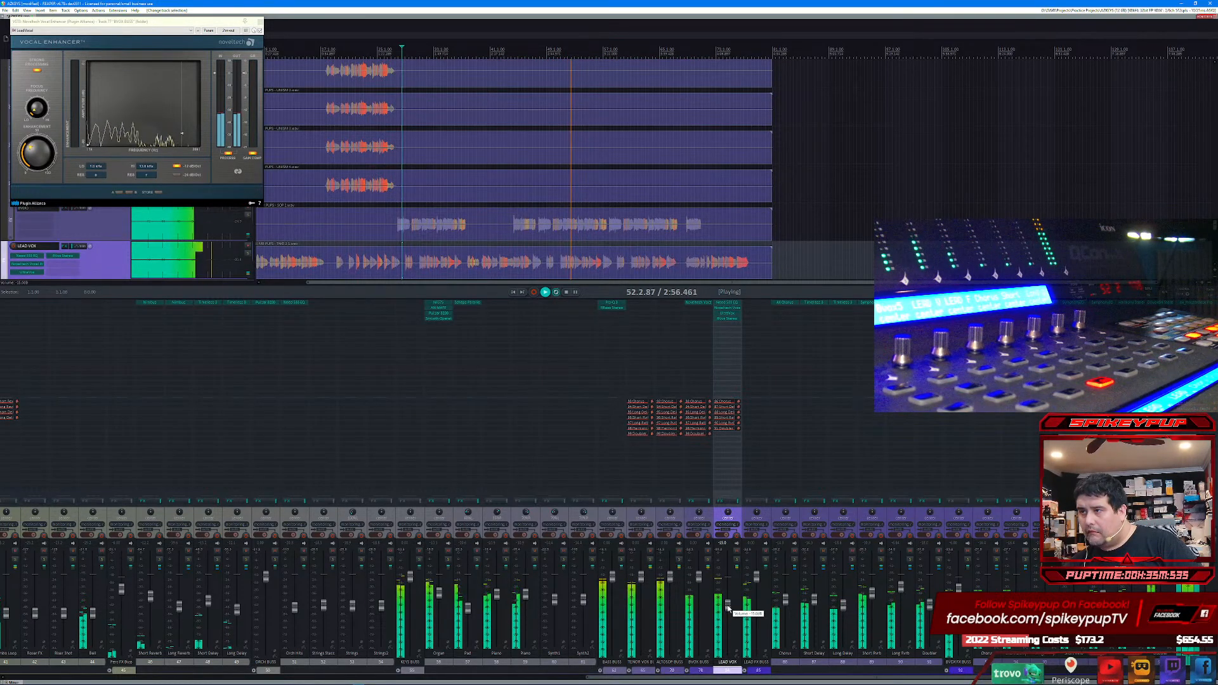
left_click_drag(728, 607, 729, 607)
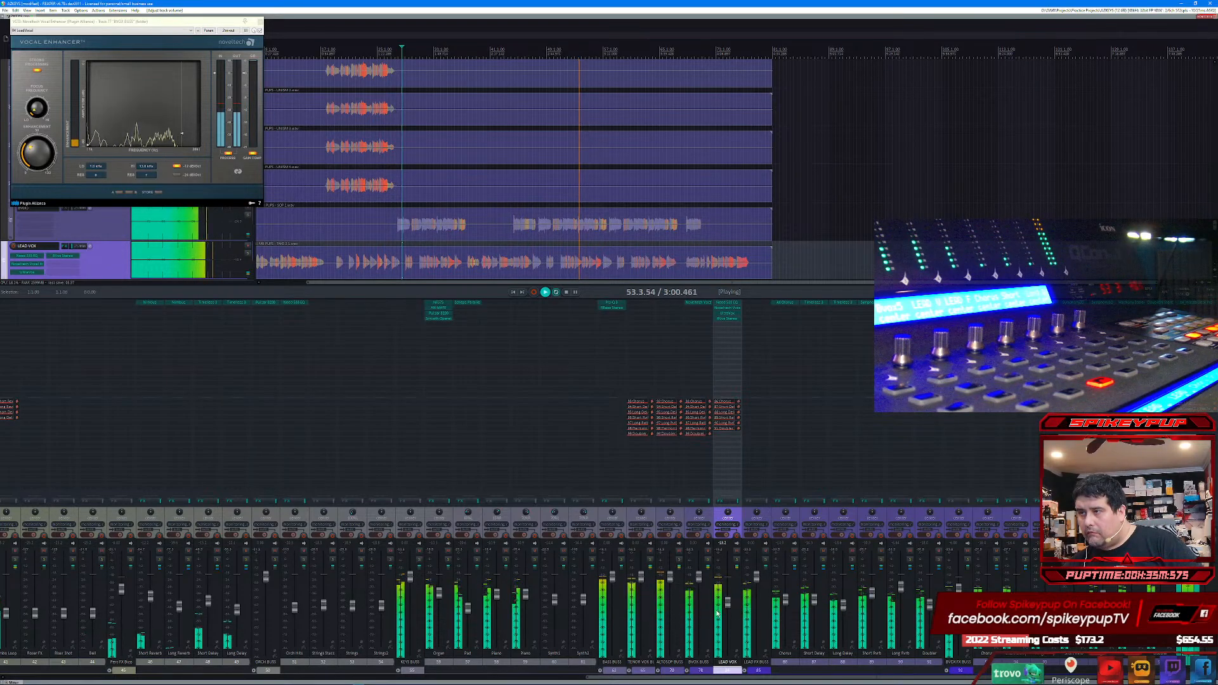
Step: Lower the tenor, alto/soprano, BVOX and bass buss faders slightly, and trim the LEAD VOX fader during playback
left_click(641, 580)
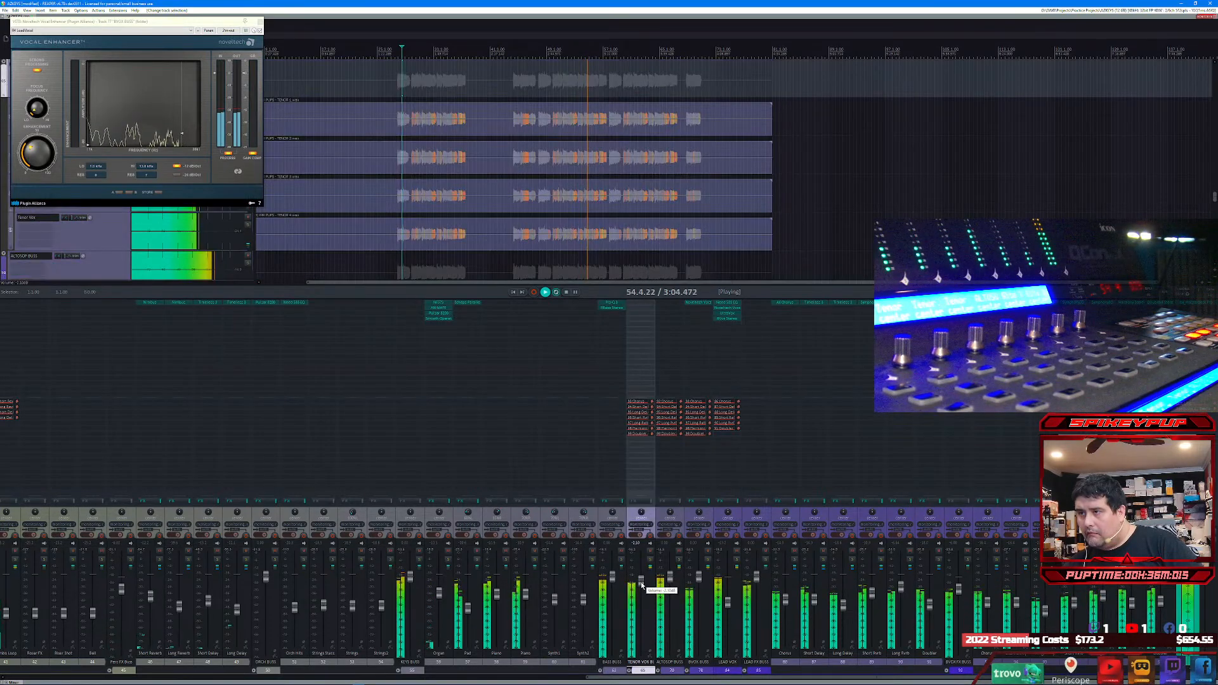
left_click(670, 582)
left_click_drag(670, 585, 670, 585)
left_click(700, 581)
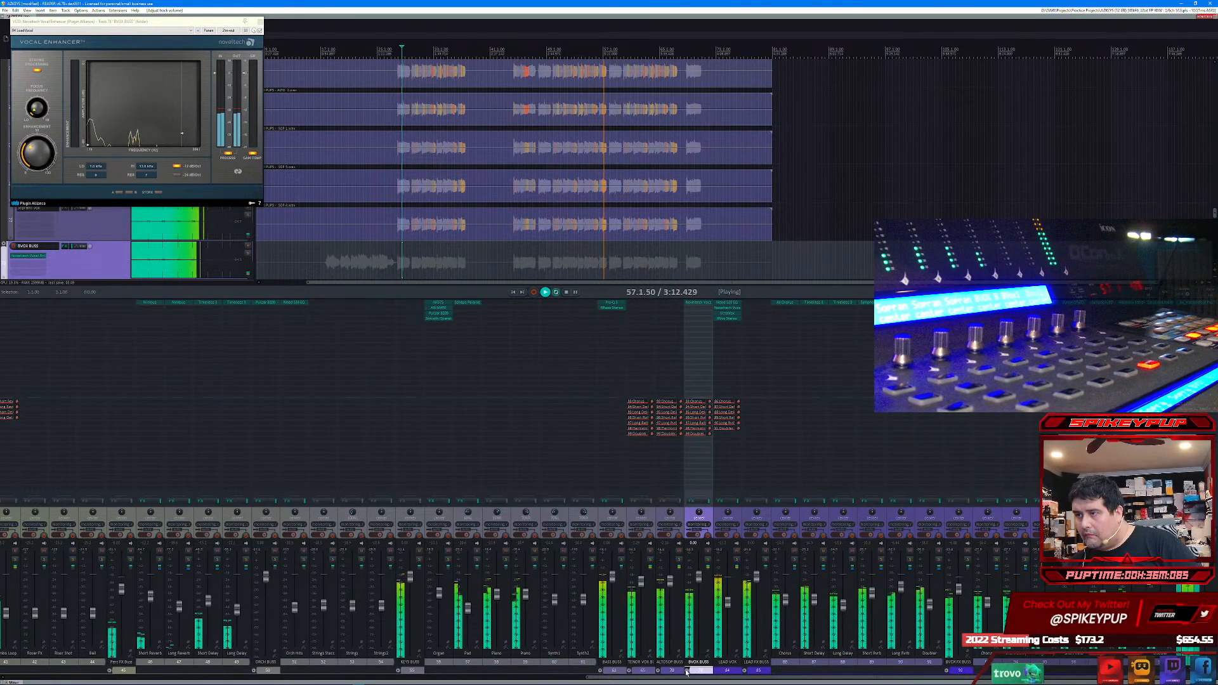
left_click_drag(698, 577, 699, 584)
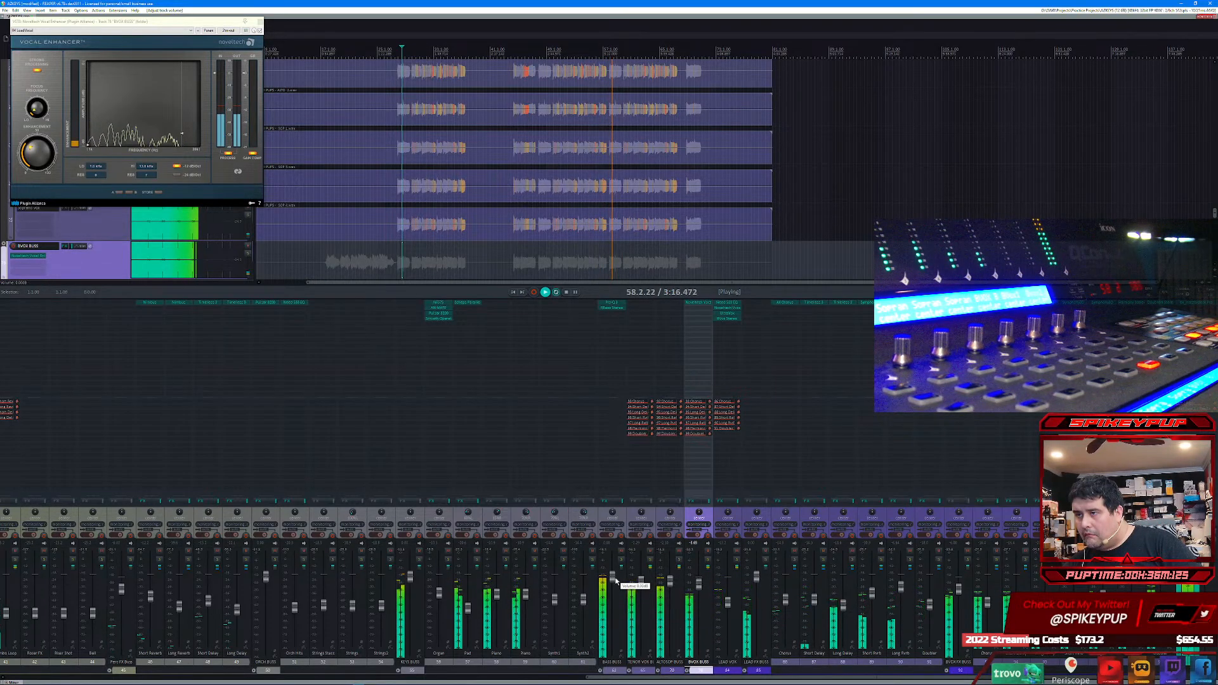
left_click_drag(614, 579, 616, 583)
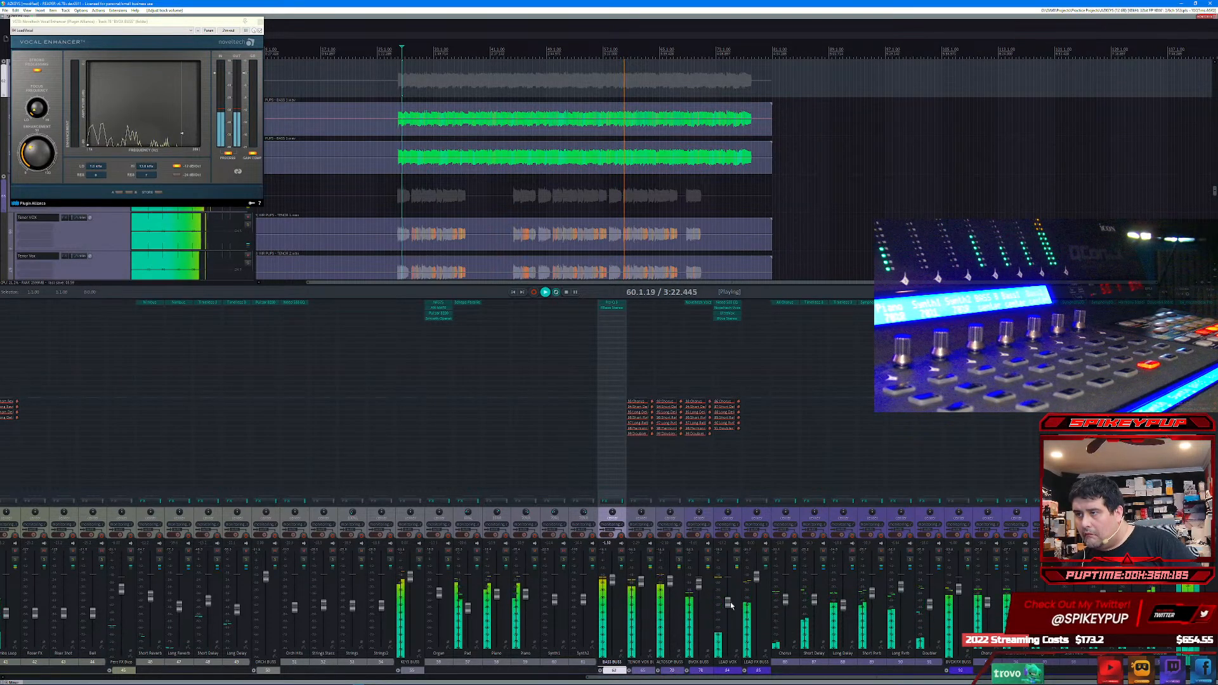
left_click_drag(730, 601, 730, 605)
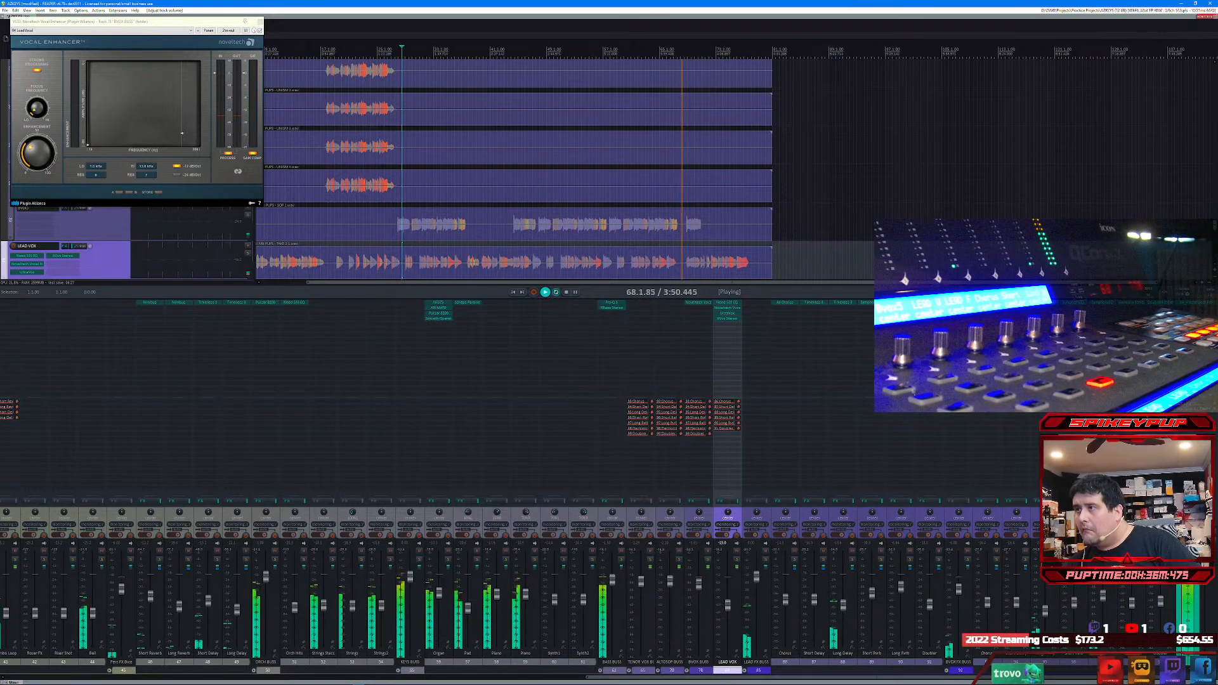
Step: Find the T-RackS White 2A compressor among the available effects and add it to the Short Verb track
left_click(878, 525)
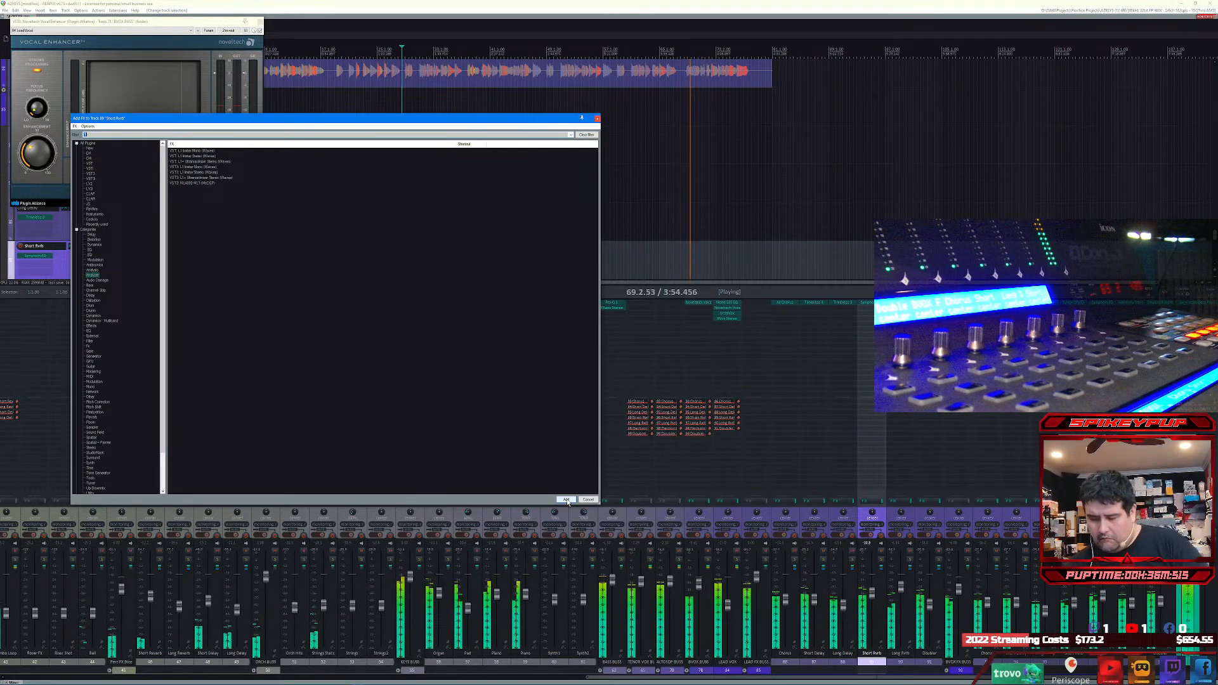
type("2a tr")
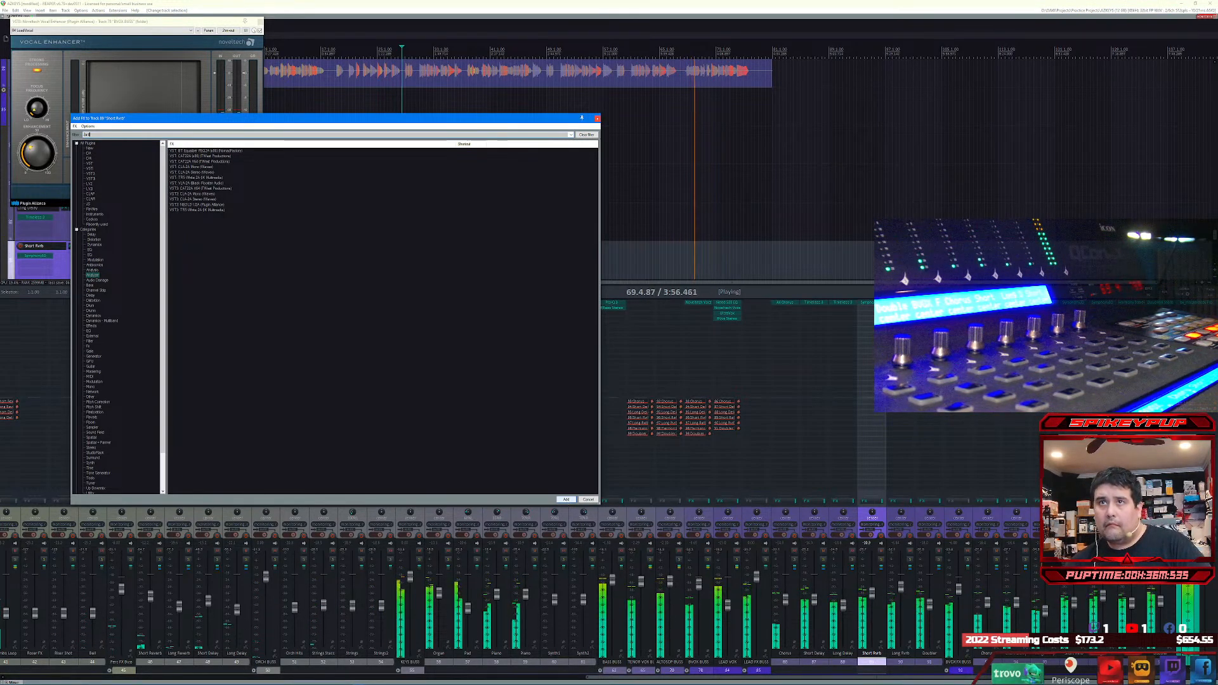
key("Down")
key("Down")
key("Return")
left_click(567, 500)
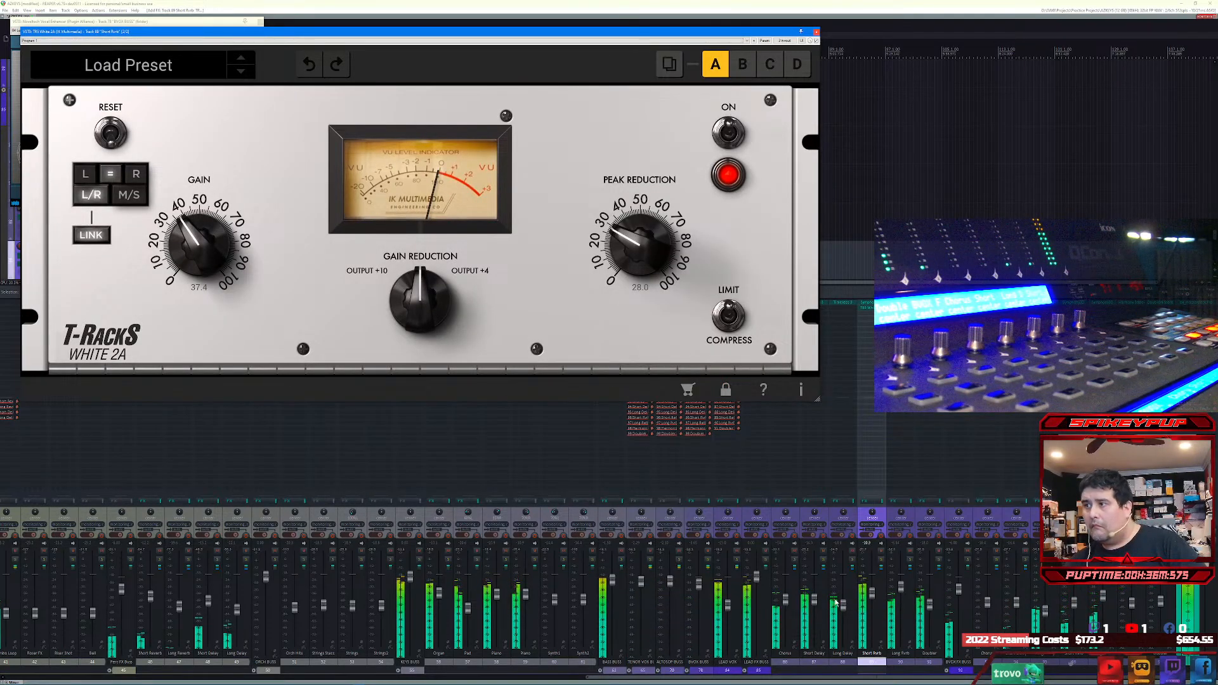
Step: Set the White 2A gain on the Short Verb track to 18.5 and close the plug-in
left_click_drag(185, 223, 176, 278)
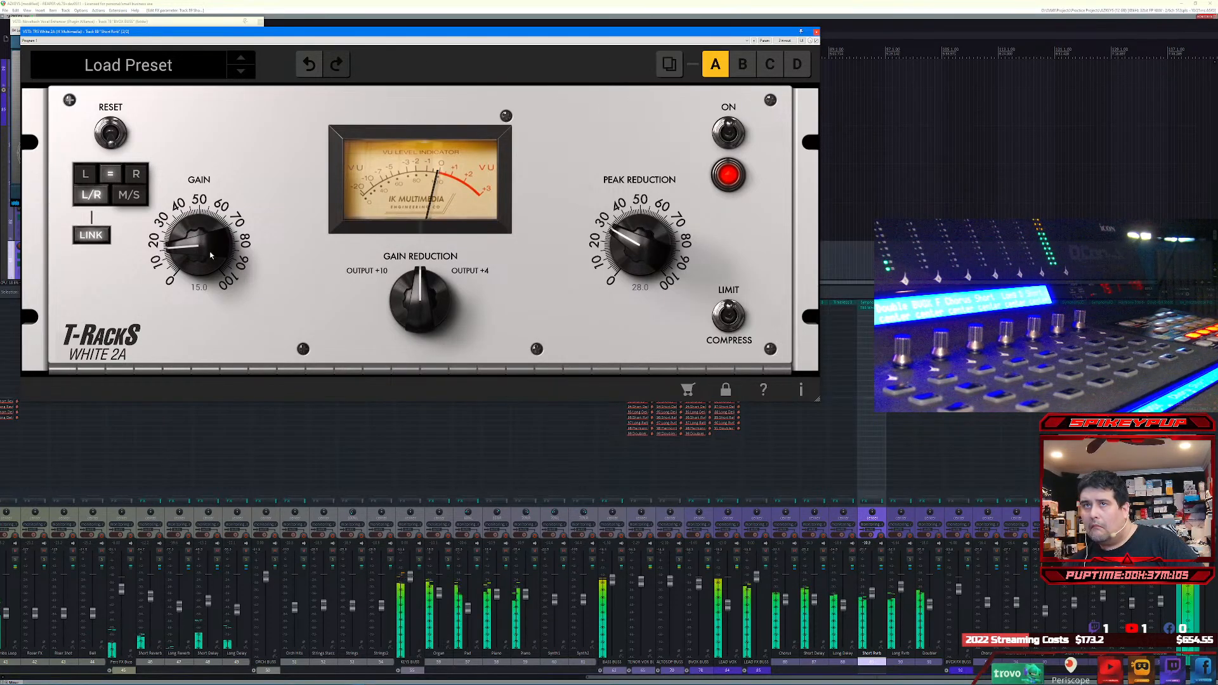
left_click_drag(210, 269, 211, 255)
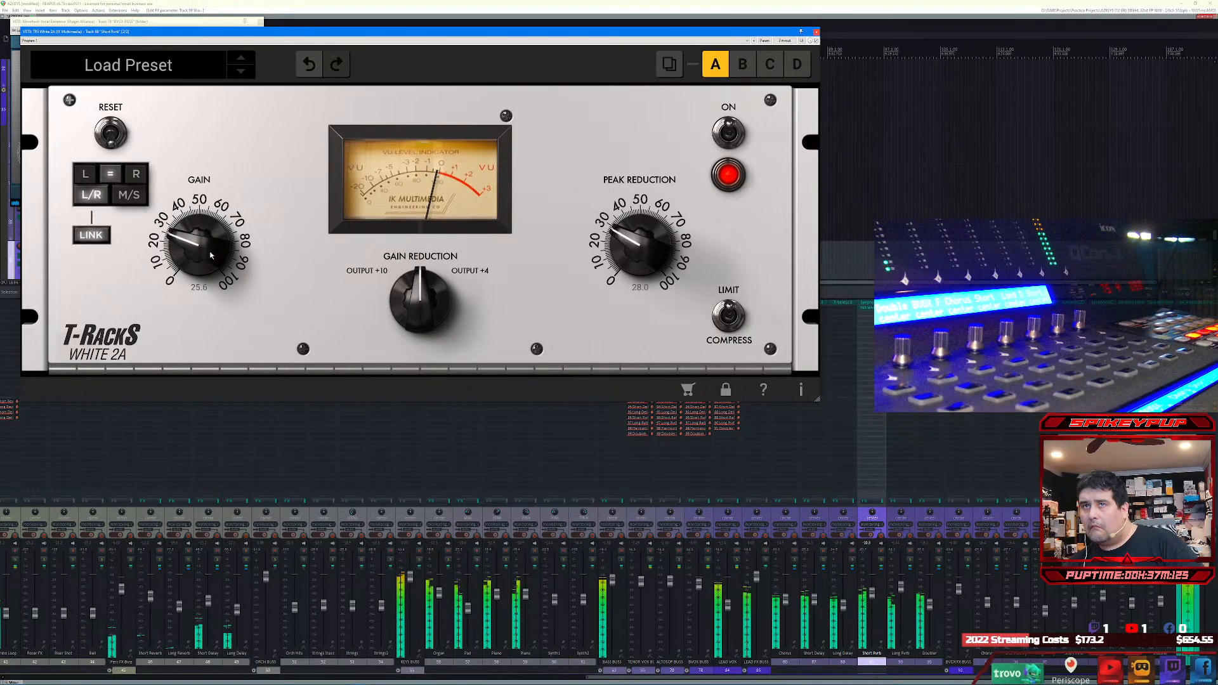
left_click_drag(211, 255, 211, 264)
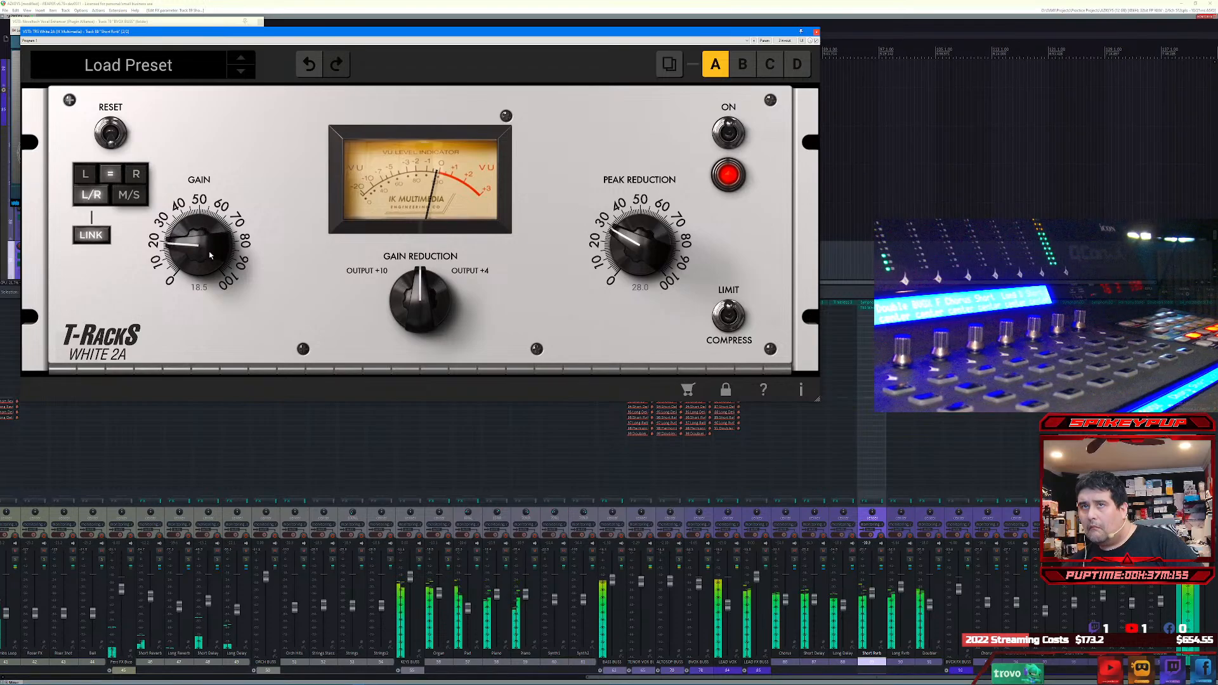
left_click(817, 32)
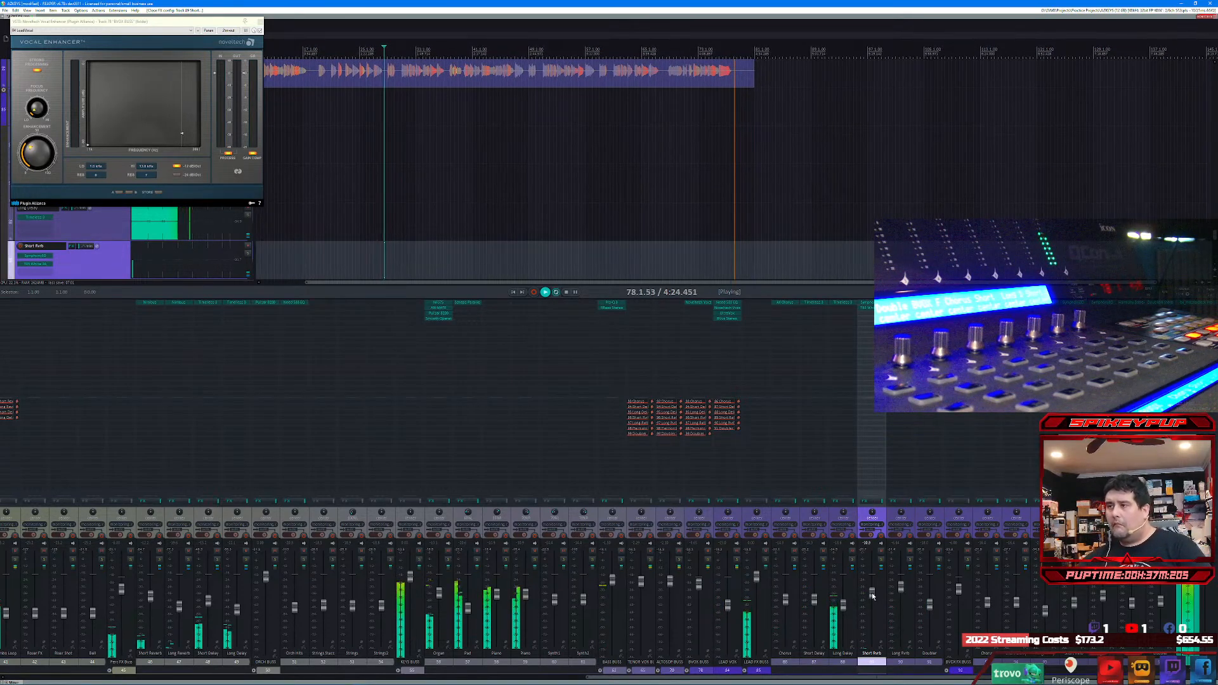
Step: Lower the Short Verb fader slightly, stop playback and close the Vocal Enhancer plug-in
left_click_drag(871, 593, 874, 601)
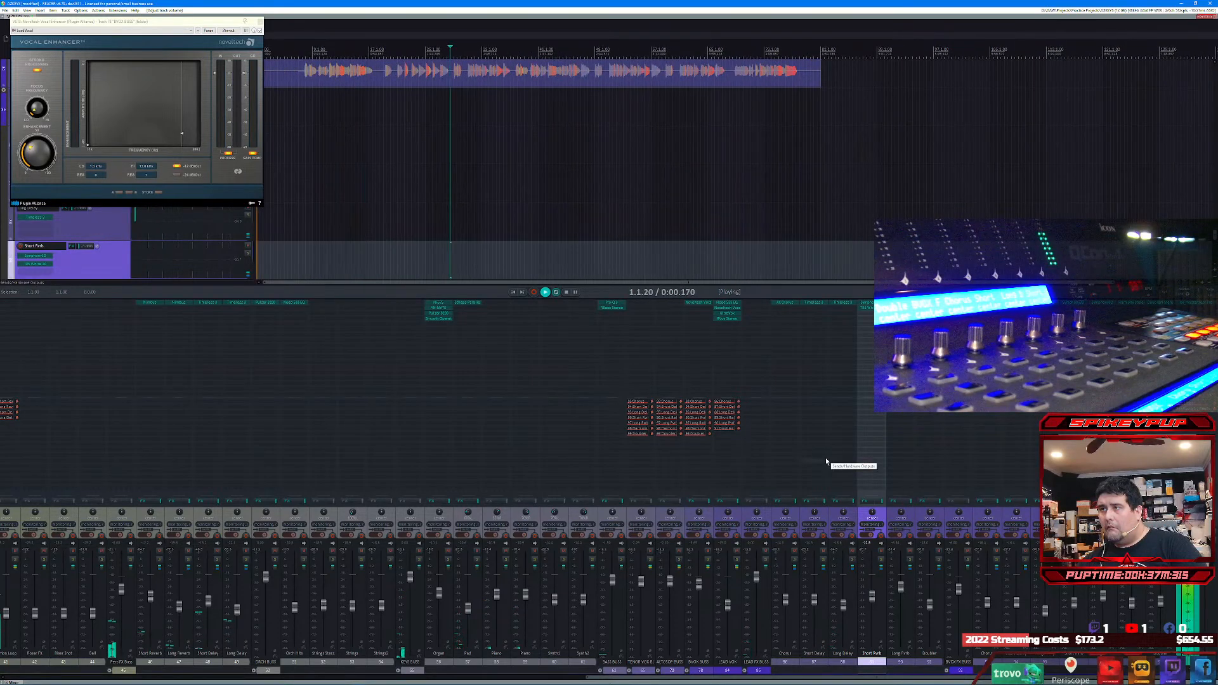
left_click(566, 292)
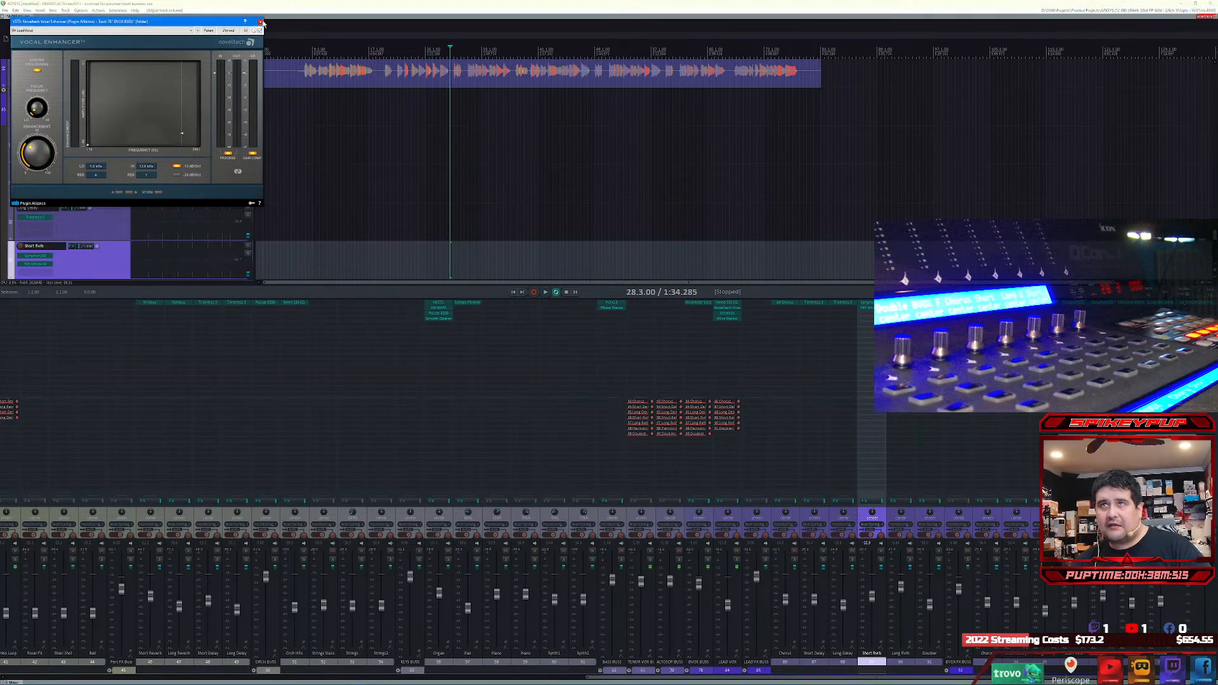
left_click(260, 22)
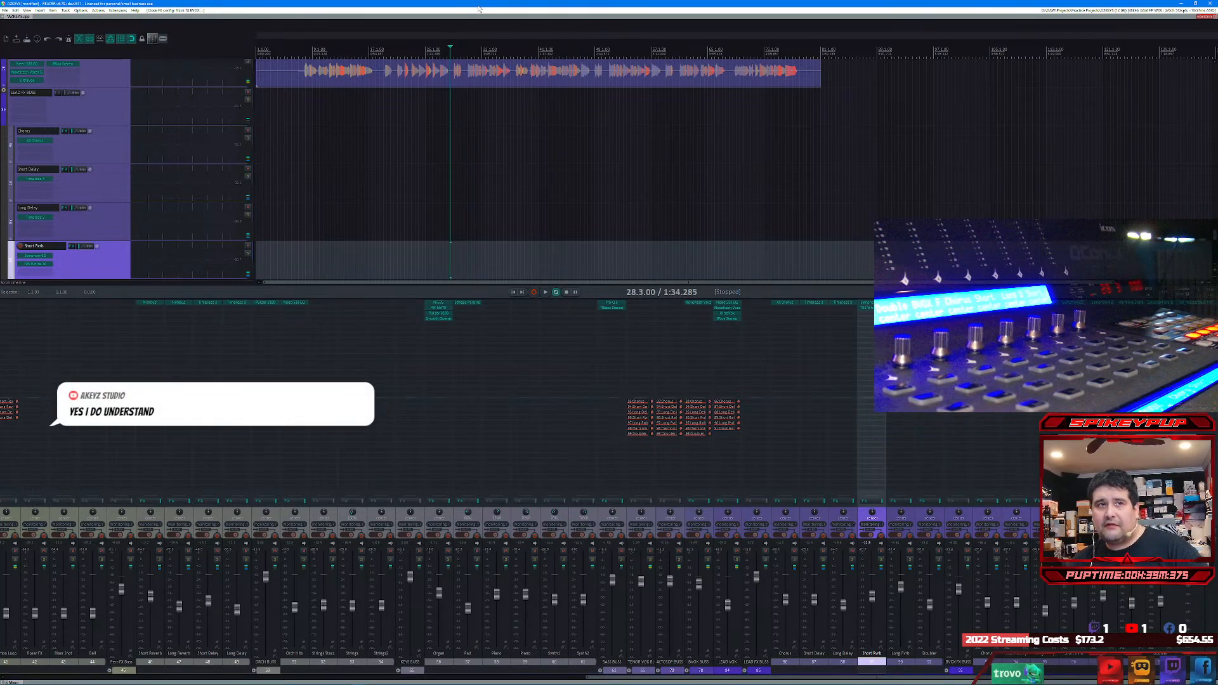
Step: Render the master mix of the entire project to a WAV file named AZKEYS
key("ctrl+alt+r")
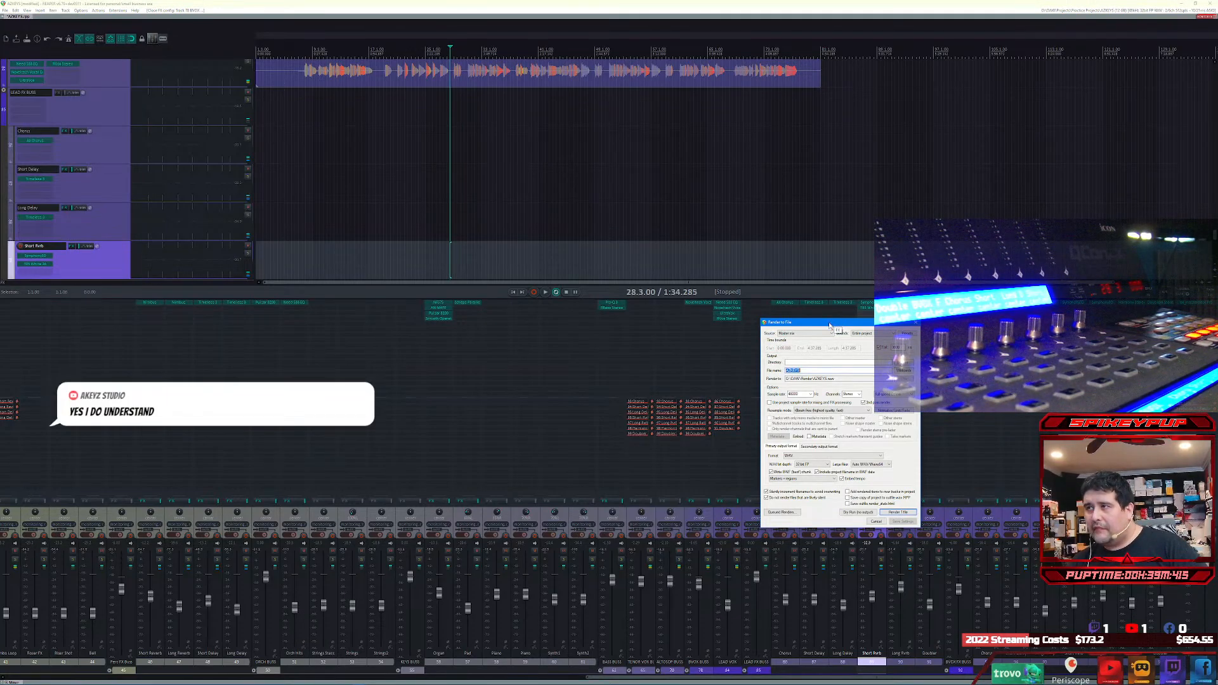
left_click_drag(831, 322, 446, 312)
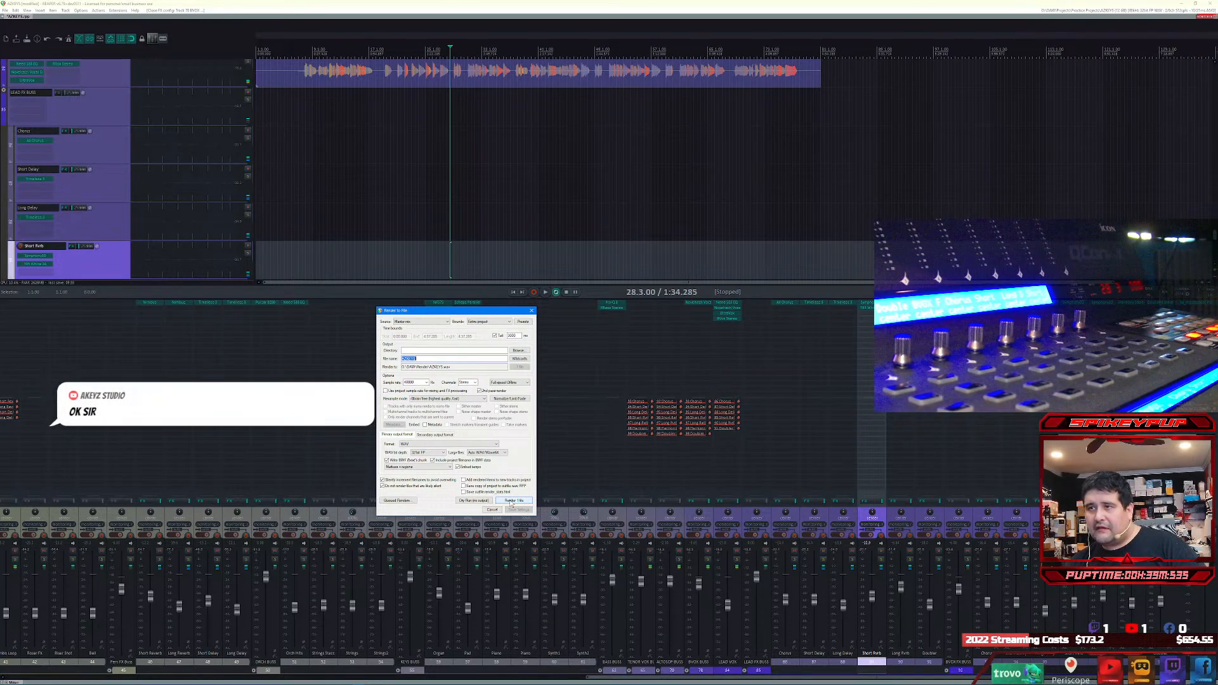
left_click(512, 503)
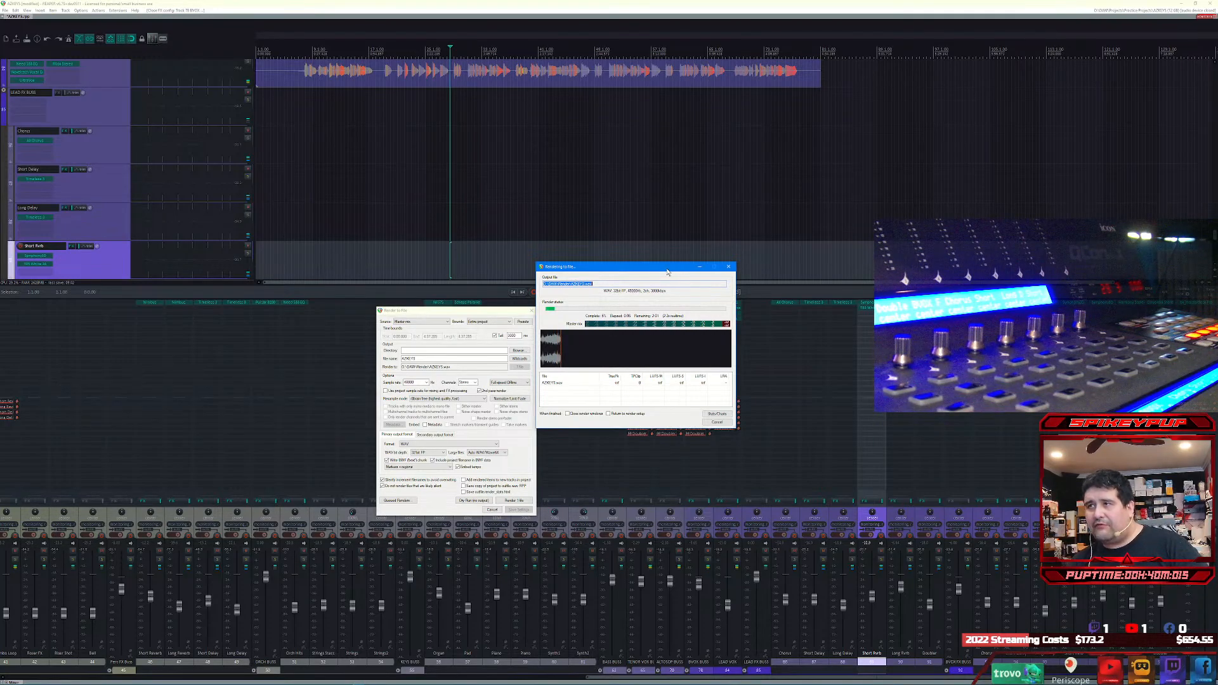
left_click_drag(679, 267, 357, 282)
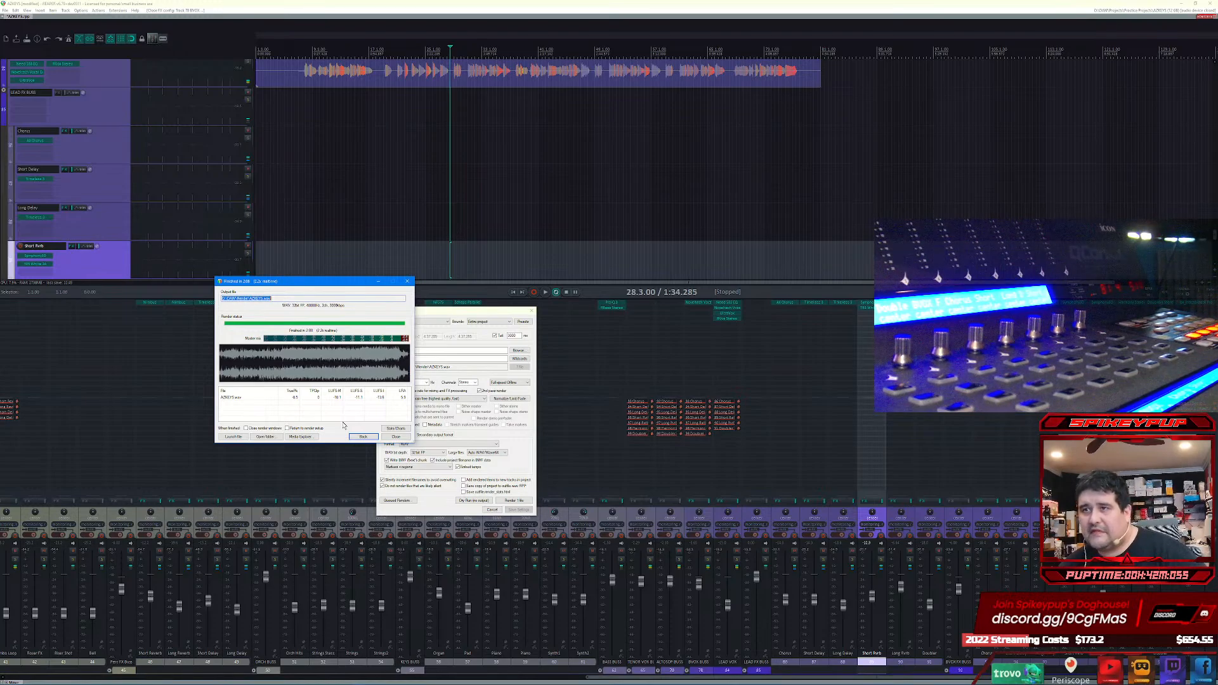
Step: Examine the render's loudness statistics chart in the web browser and close it
left_click(385, 429)
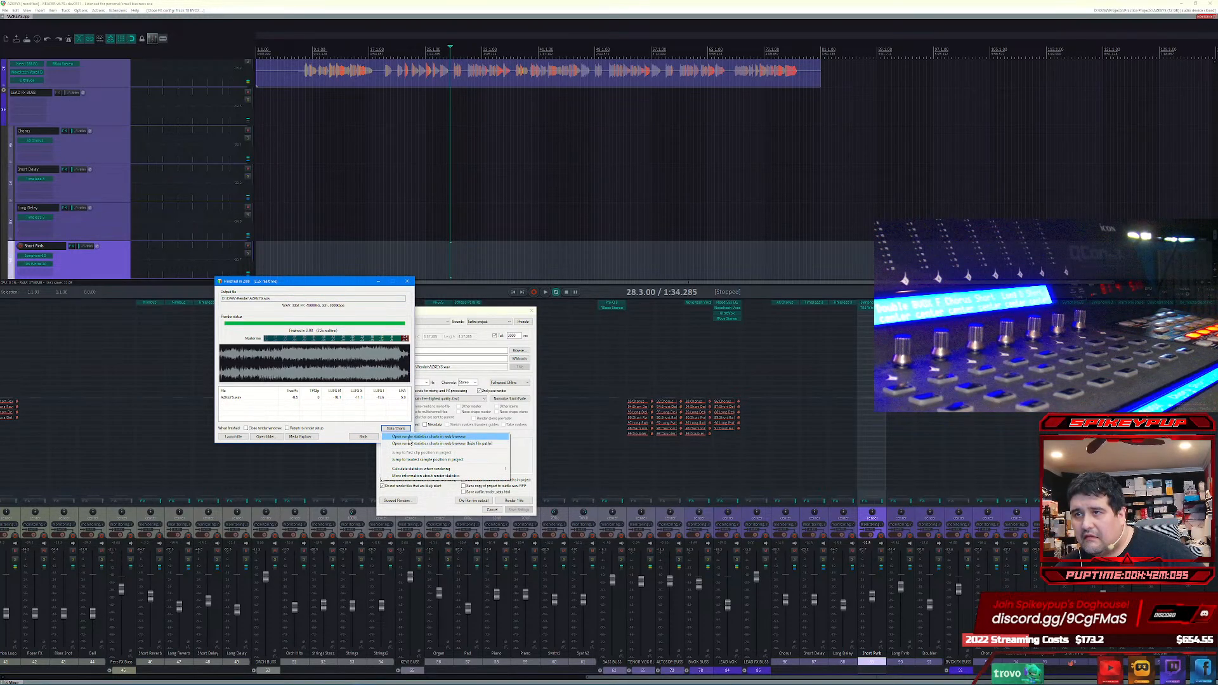
left_click(410, 442)
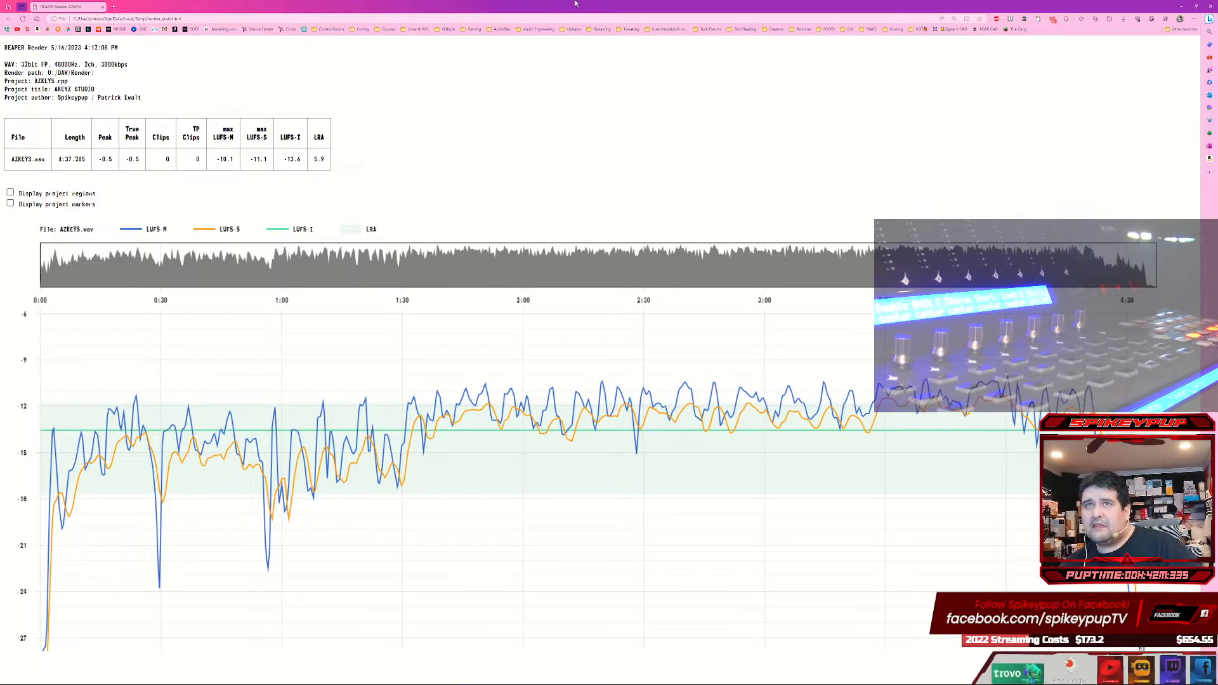
left_click(1216, 4)
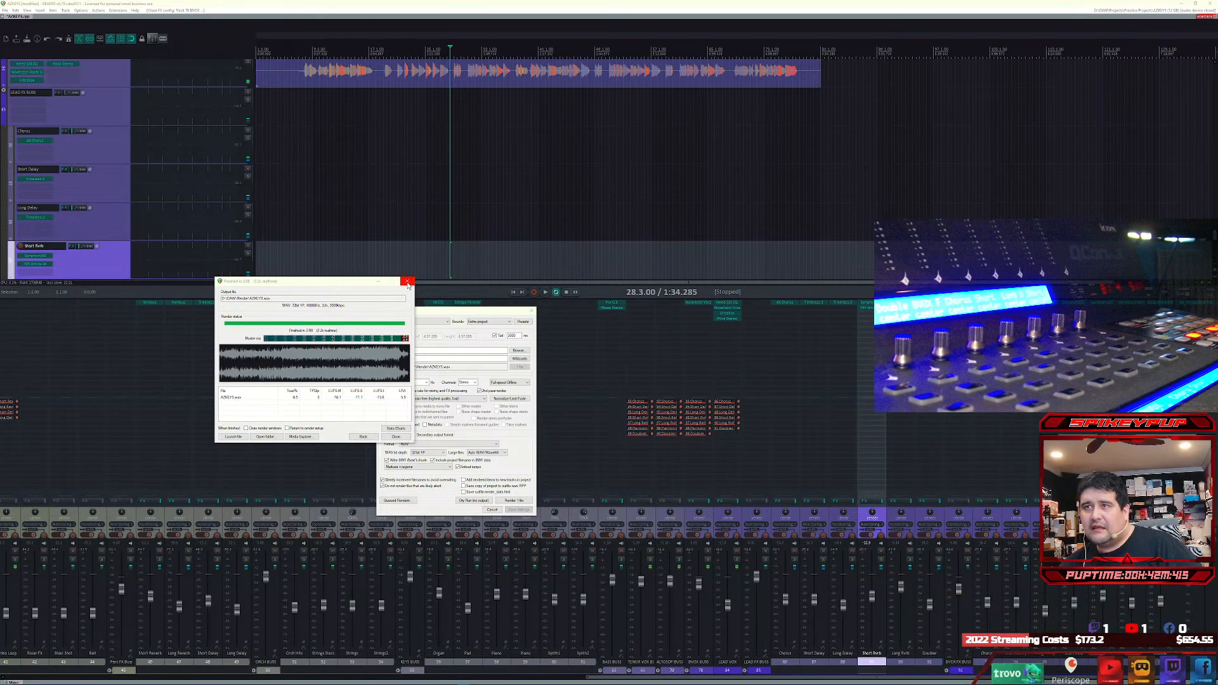
Step: Open the Render folder, rename the newly rendered WAV file, and close the render results
left_click(276, 438)
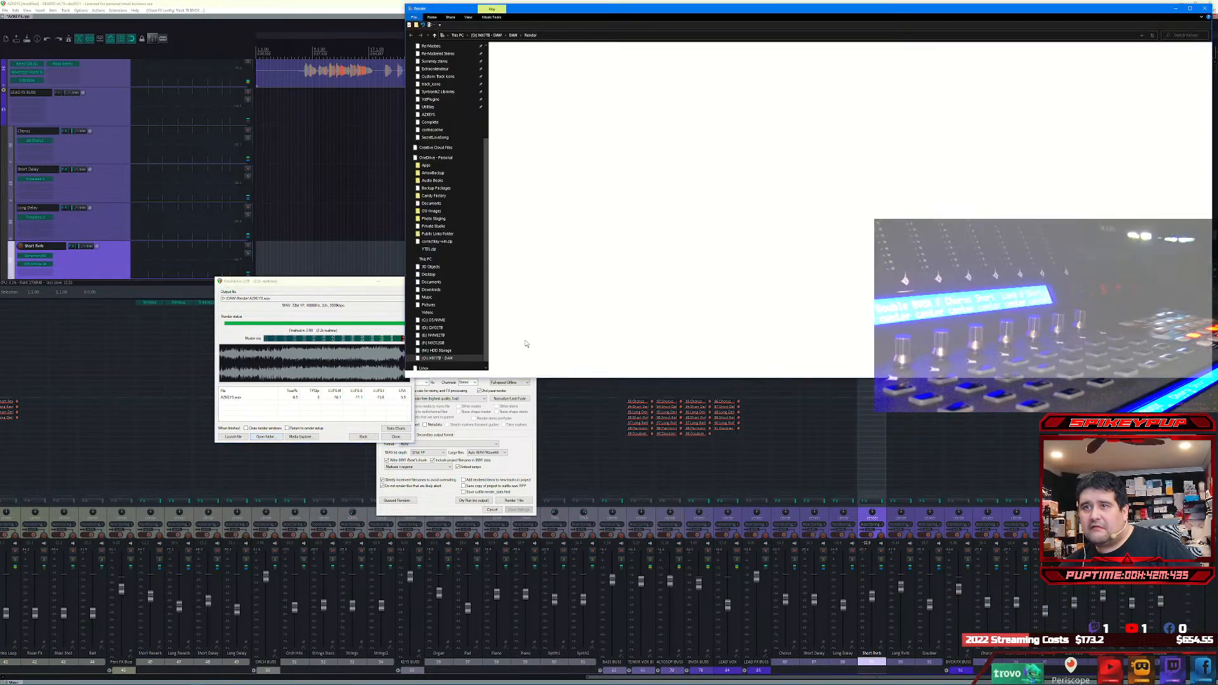
left_click_drag(726, 9, 373, 198)
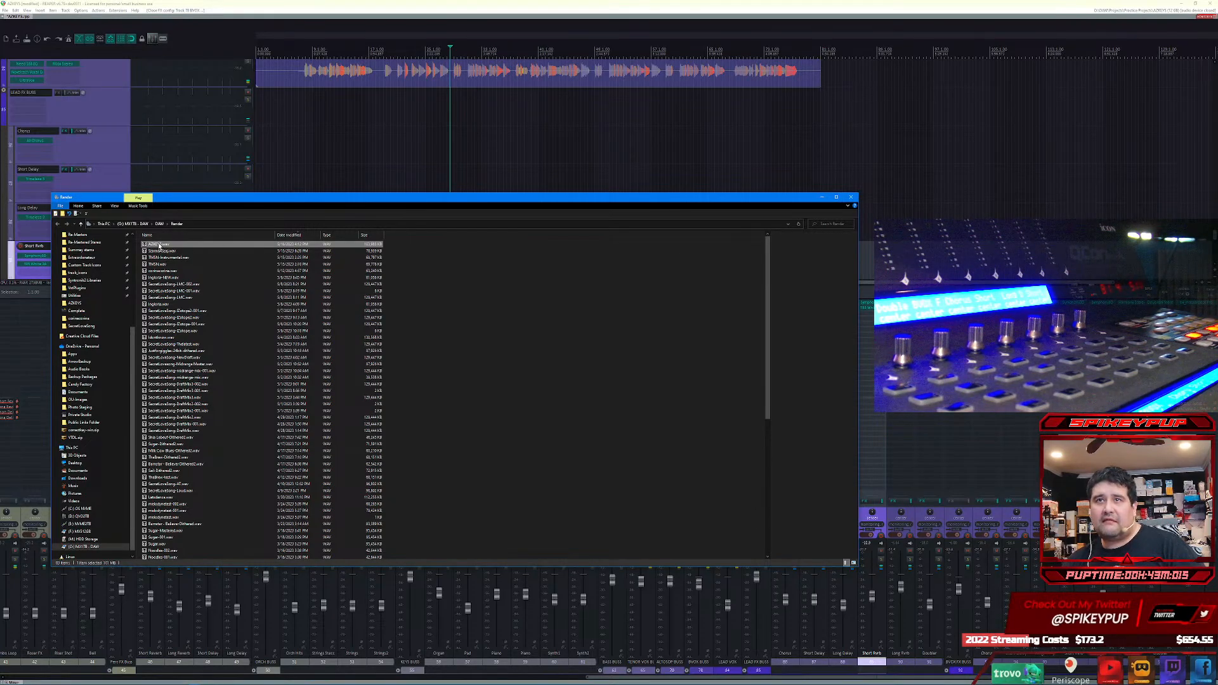
key("F2")
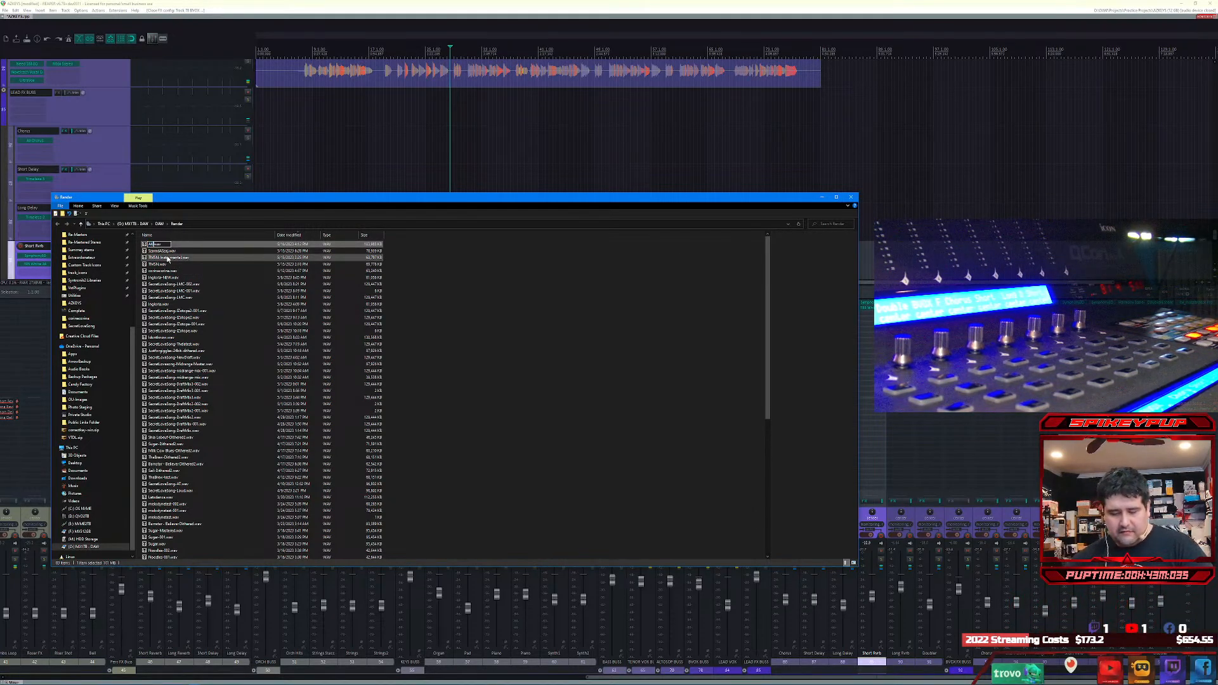
key("Return")
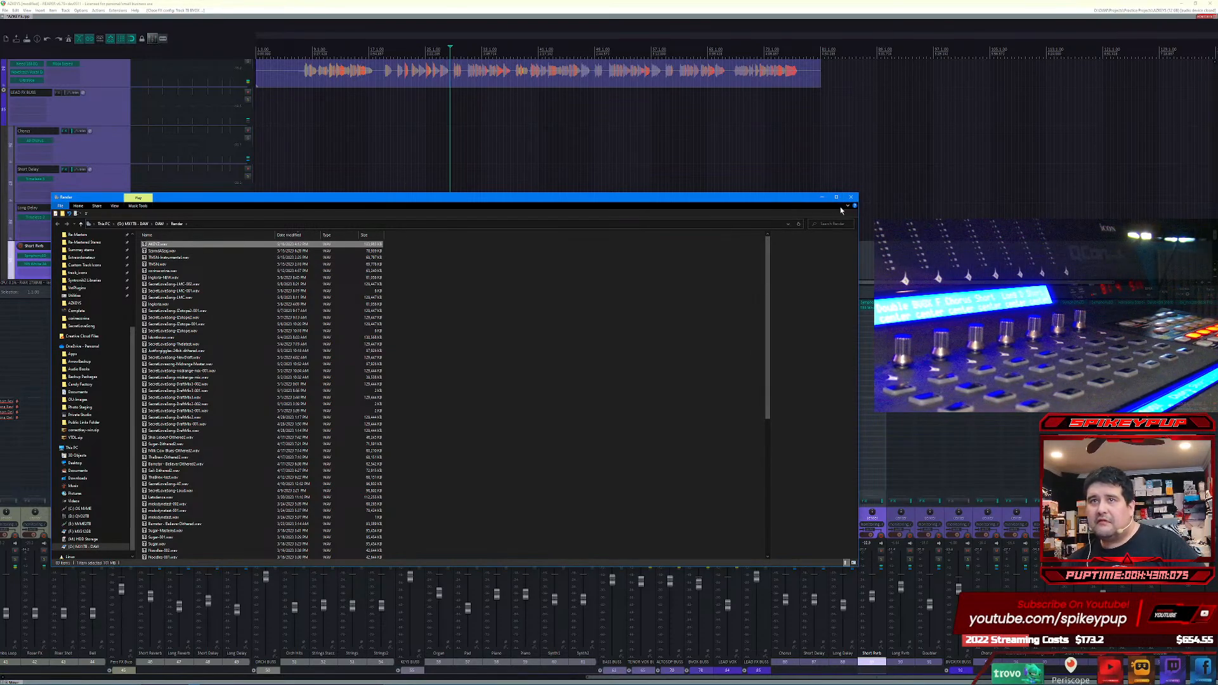
left_click(822, 198)
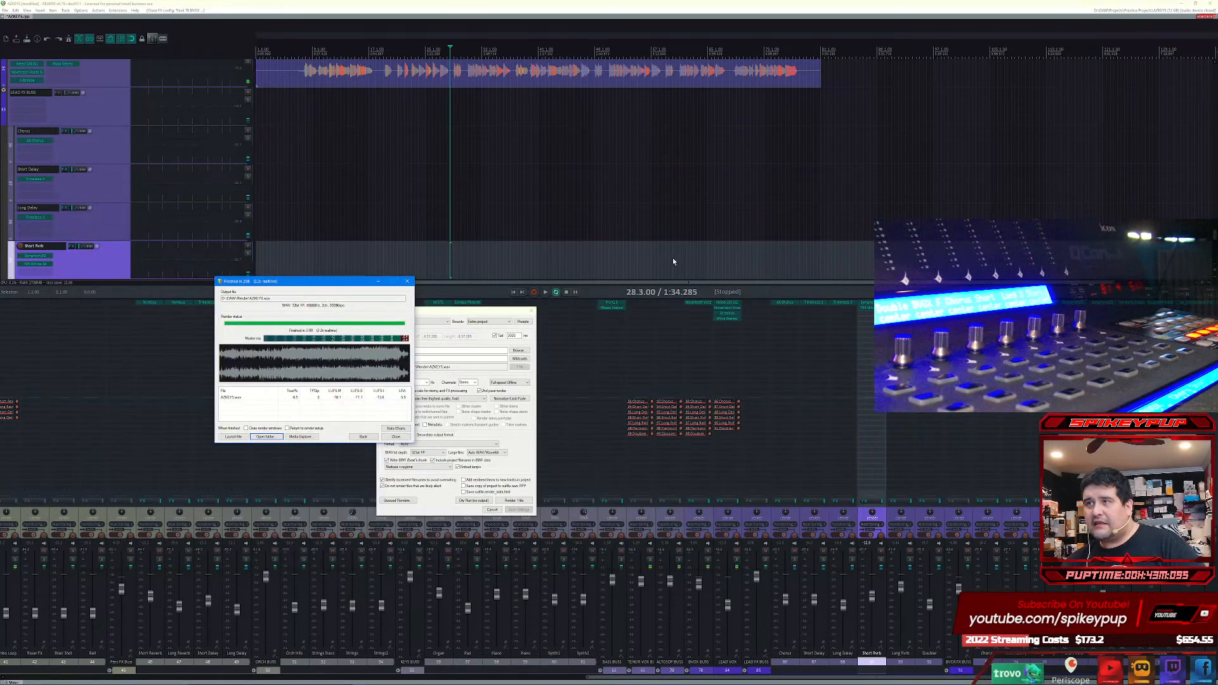
left_click(396, 438)
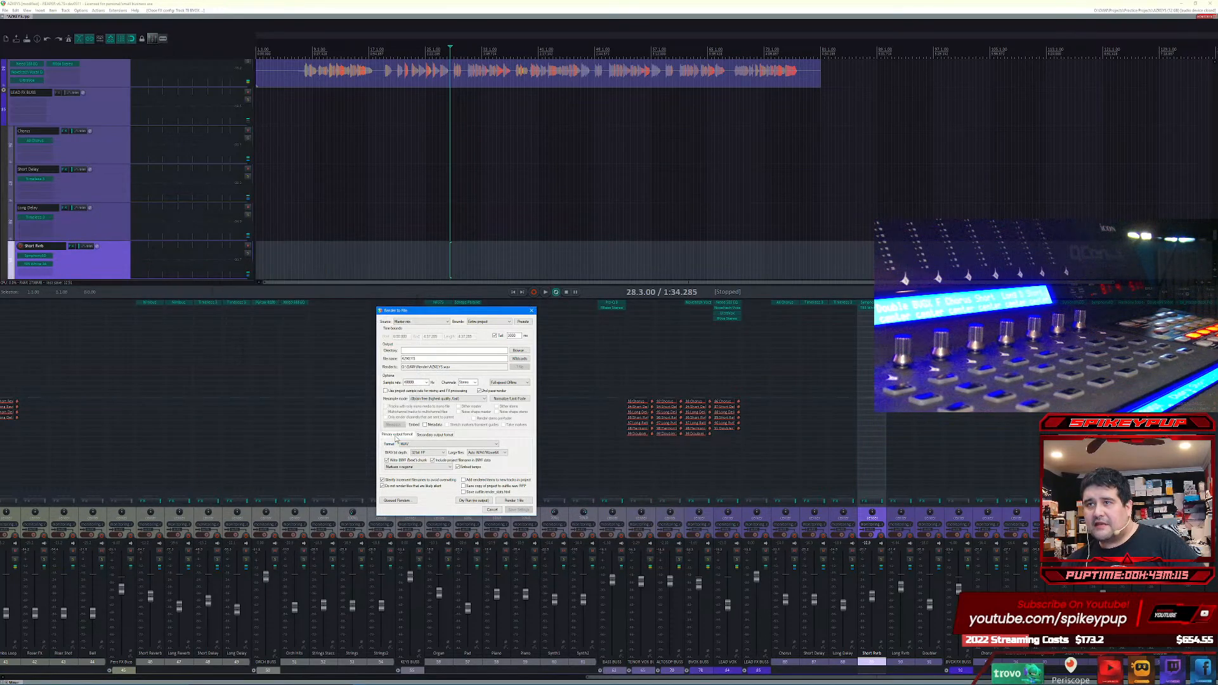